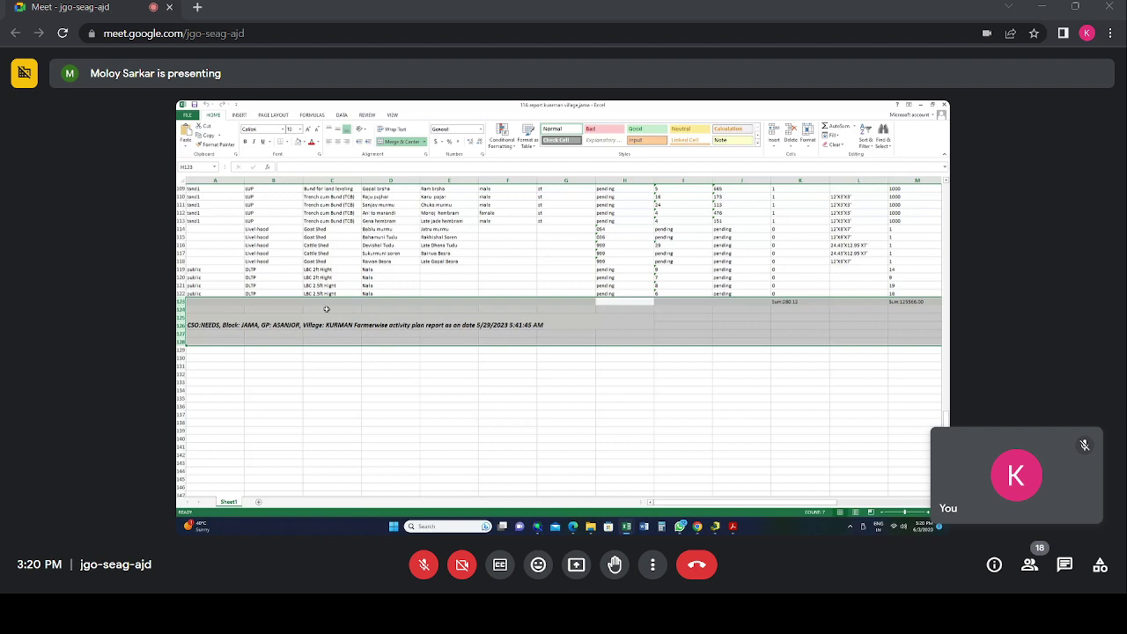
Step: Delete rows 123 to 128 containing the sums and report caption below the activity data
right_click(182, 301)
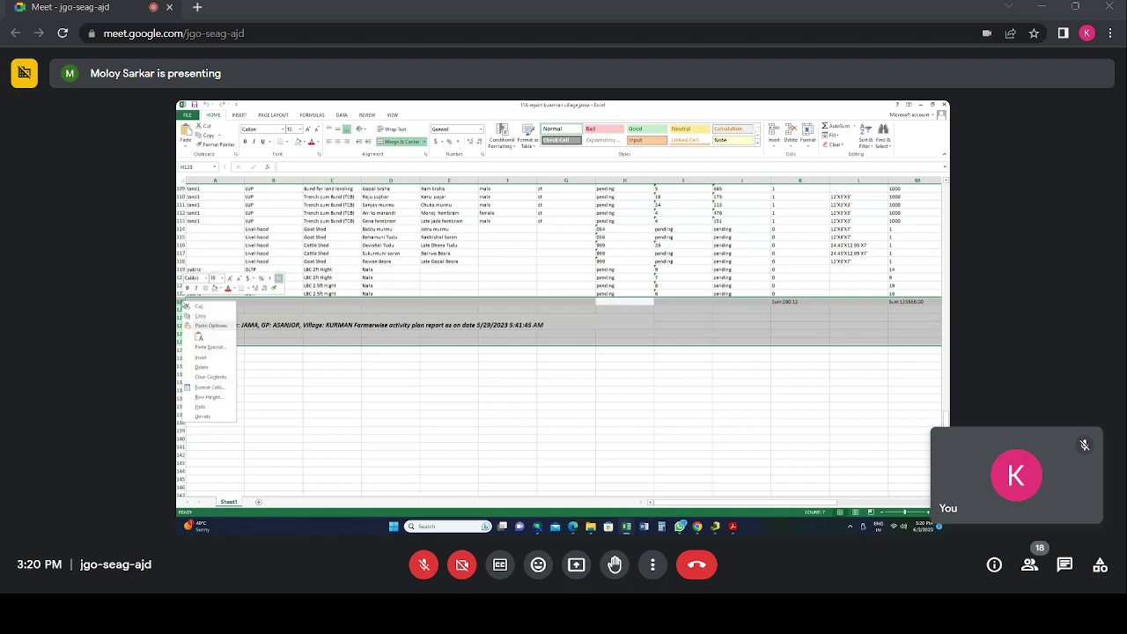
left_click(201, 367)
left_click(449, 358)
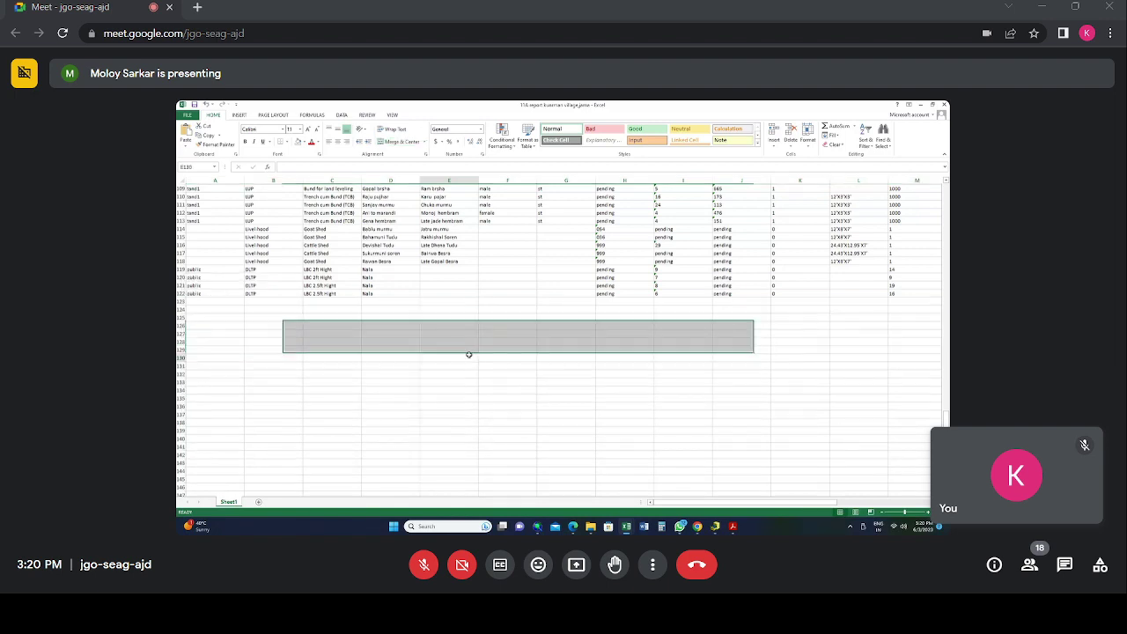
scroll(342, 322, "up", 2)
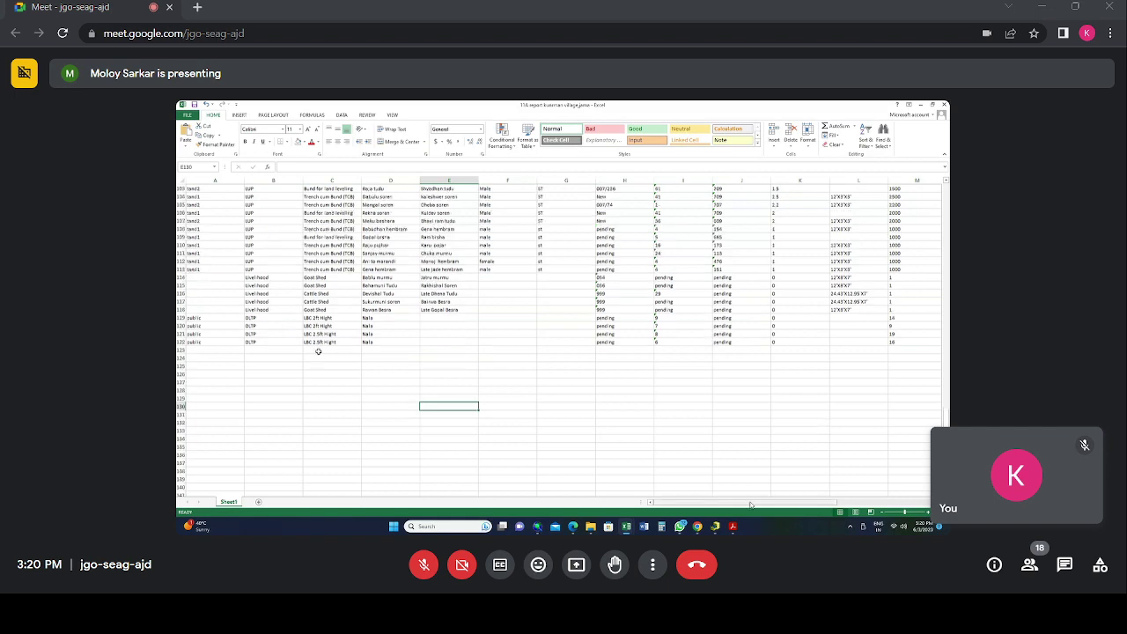
left_click_drag(750, 504, 867, 496)
left_click(903, 343)
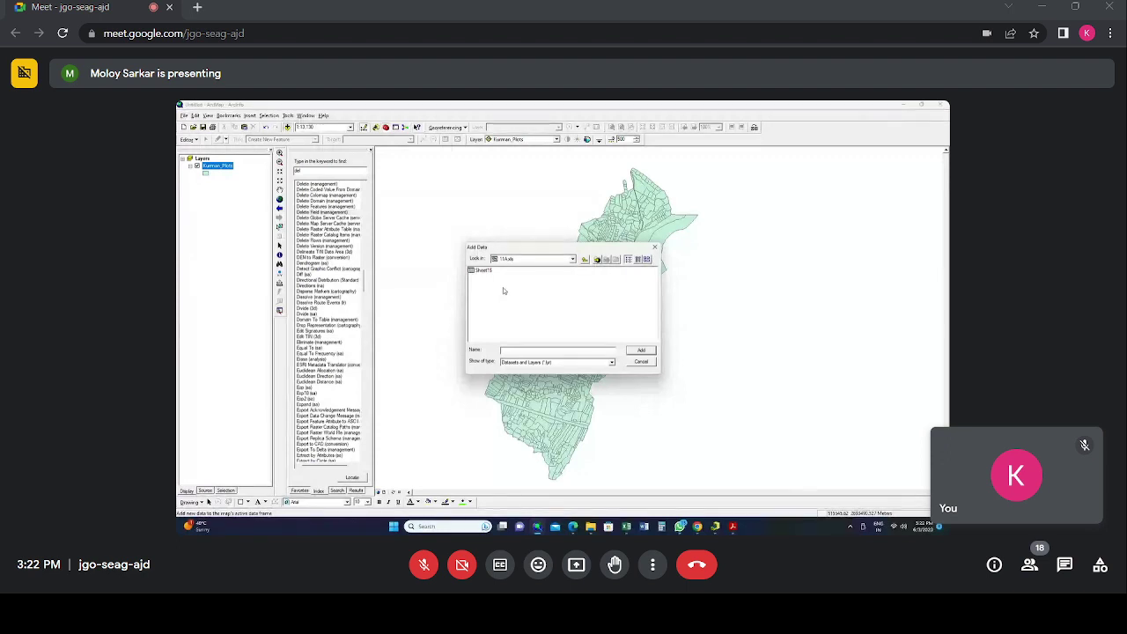
Step: Leave the Add Data dialog, switch to the 11A workbook in Excel, and examine its rows and the latitude and longitude columns
left_click(643, 362)
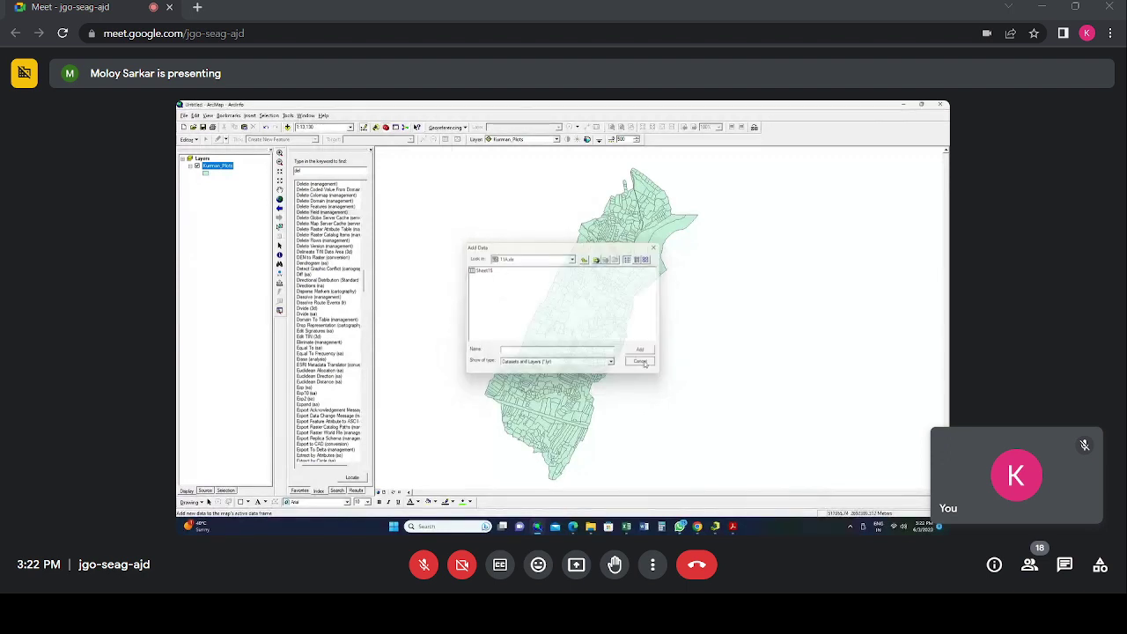
mouse_move(626, 526)
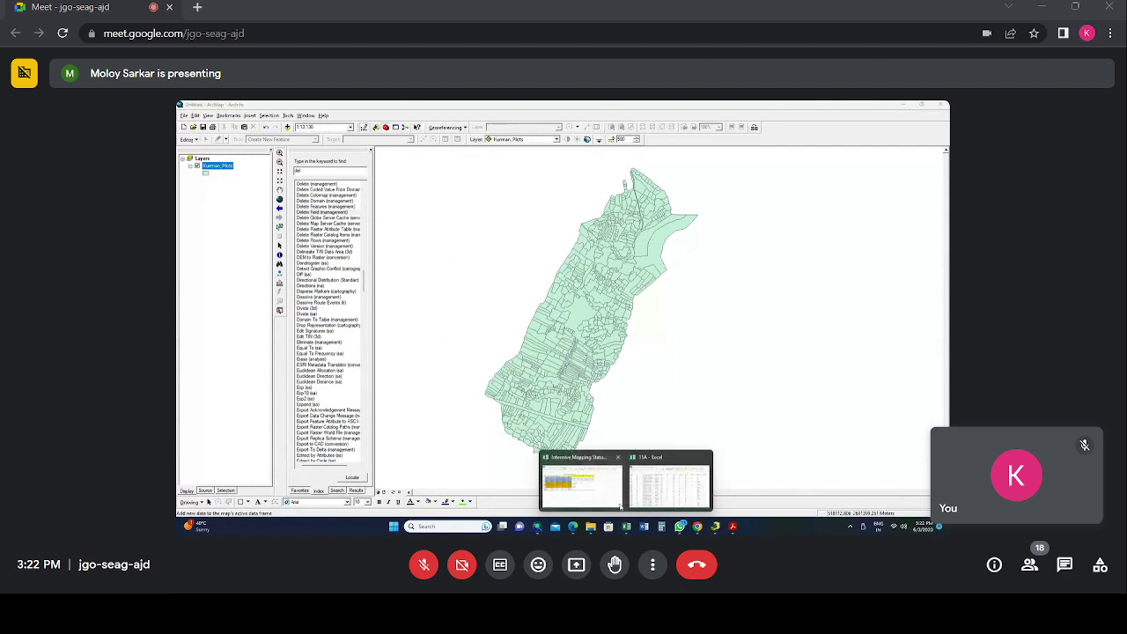
left_click(650, 486)
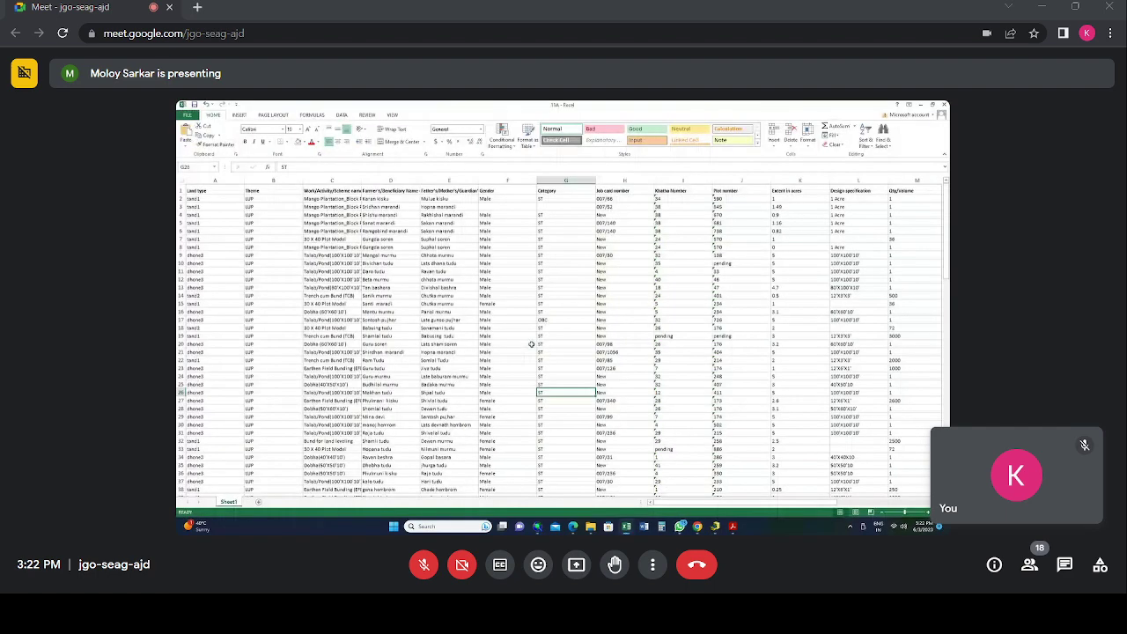
scroll(521, 292, "down", 5)
scroll(521, 291, "up", 4)
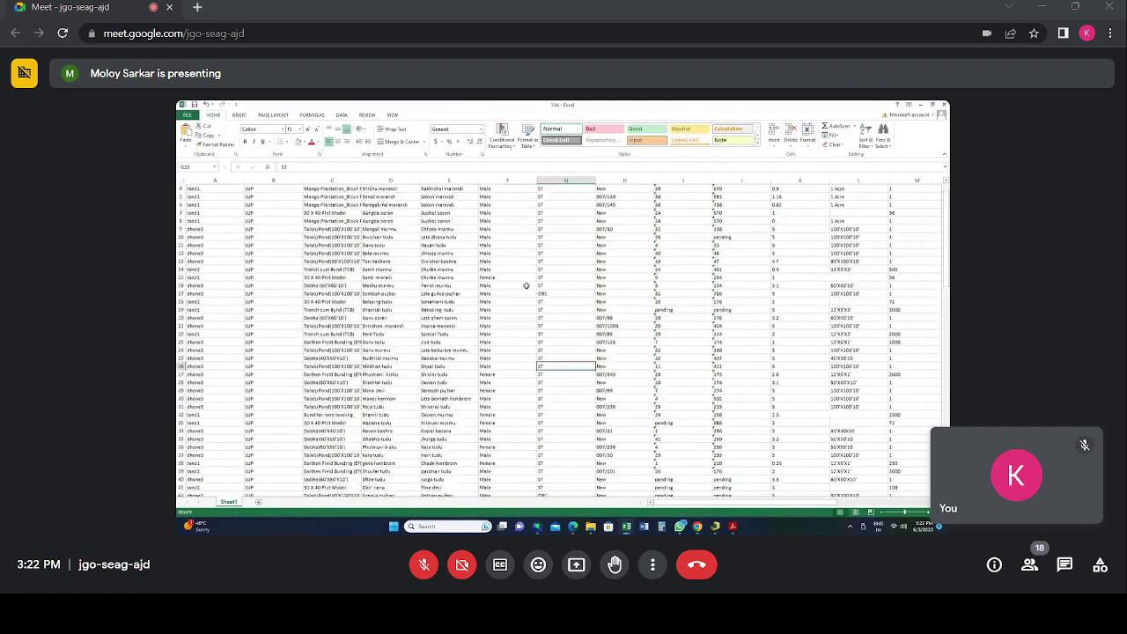
scroll(526, 285, "up", 1)
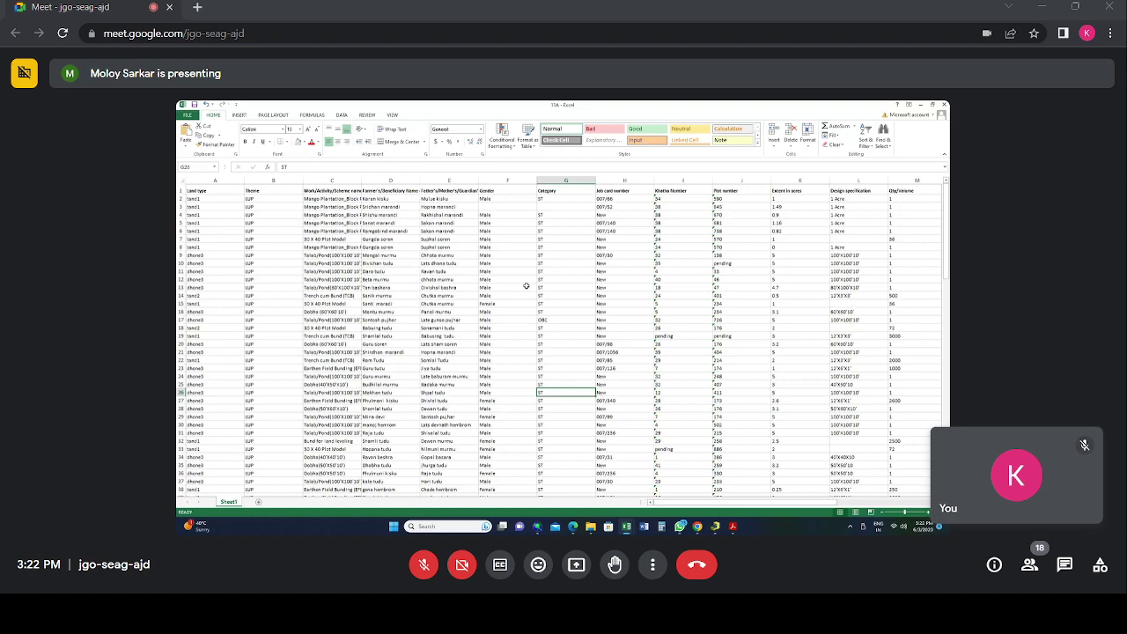
scroll(529, 285, "down", 3)
scroll(529, 286, "down", 20)
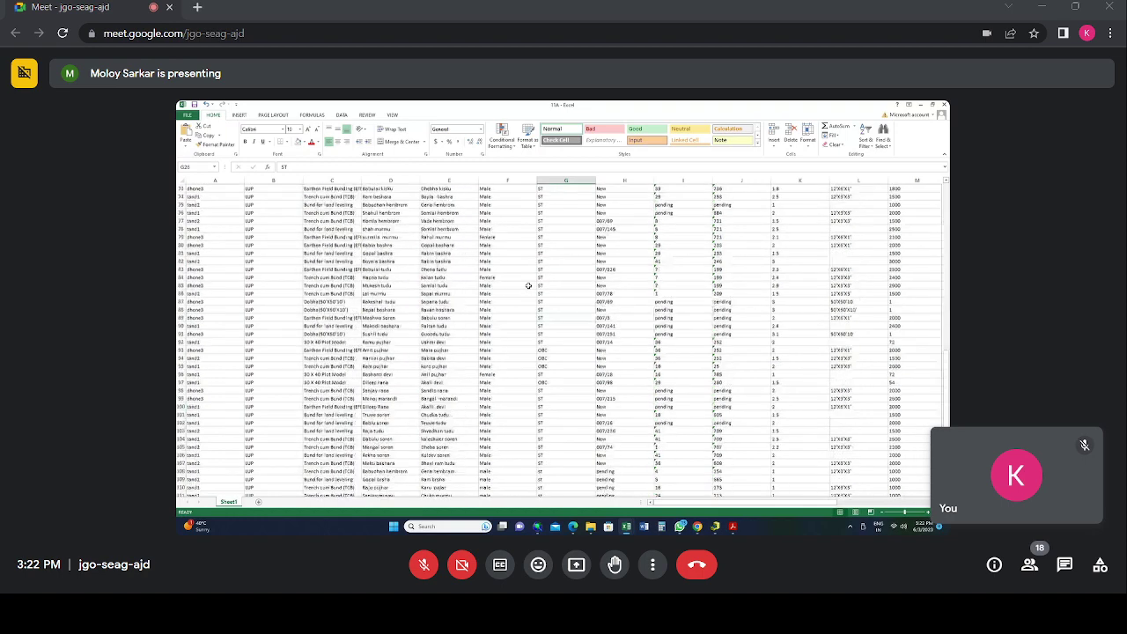
scroll(529, 286, "down", 10)
scroll(829, 356, "up", 5)
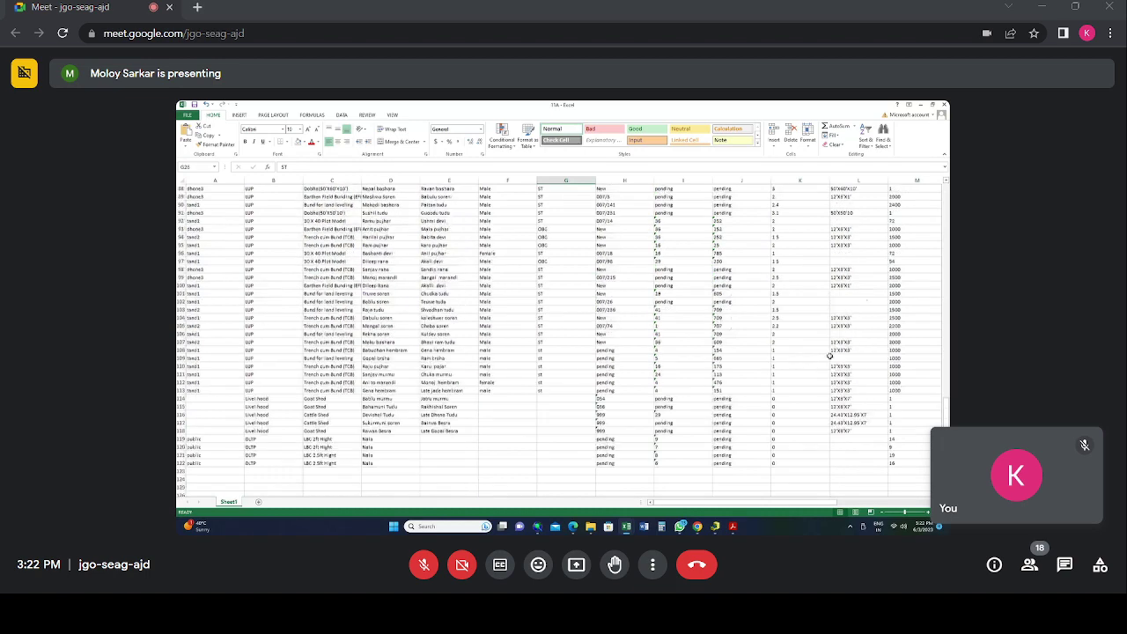
scroll(829, 356, "up", 4)
scroll(780, 507, "right", 6)
scroll(690, 275, "up", 6)
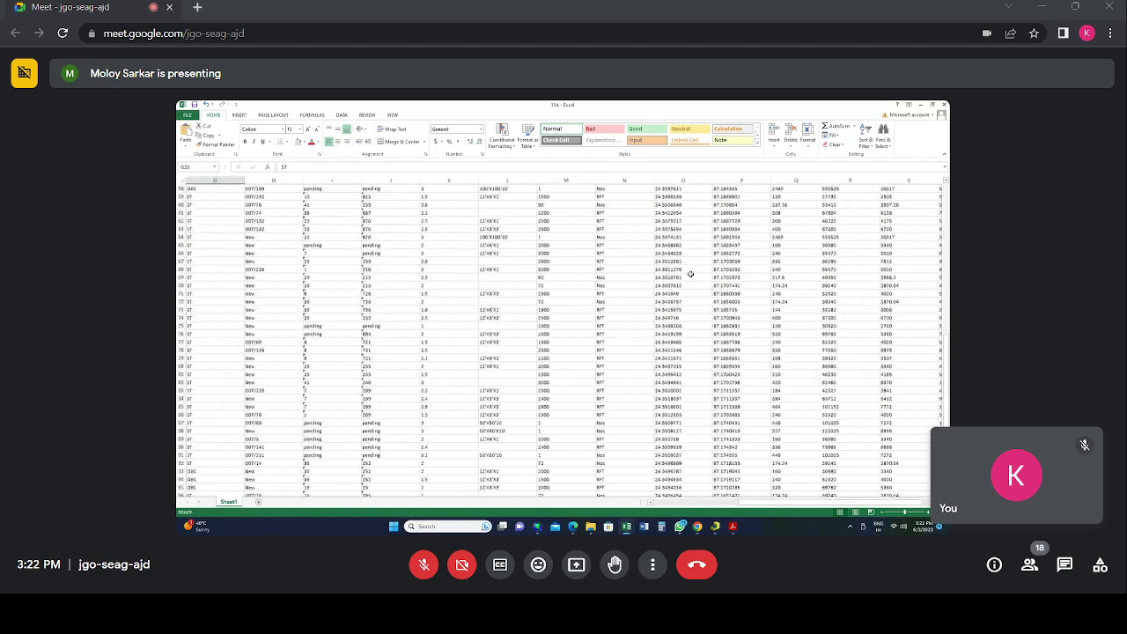
scroll(691, 275, "up", 20)
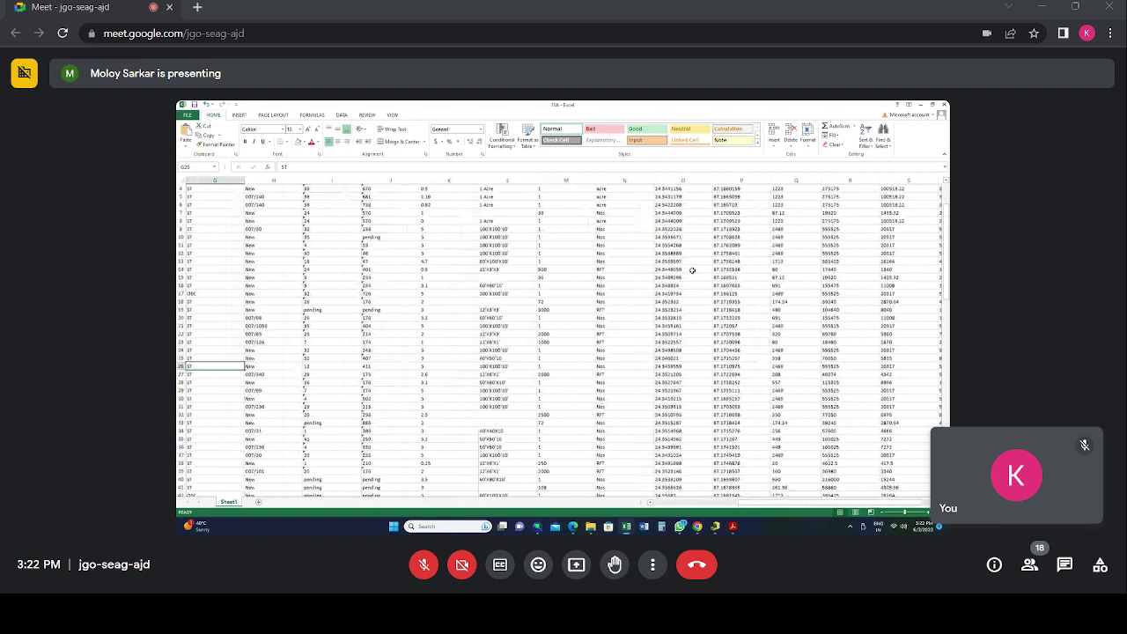
scroll(684, 217, "up", 1)
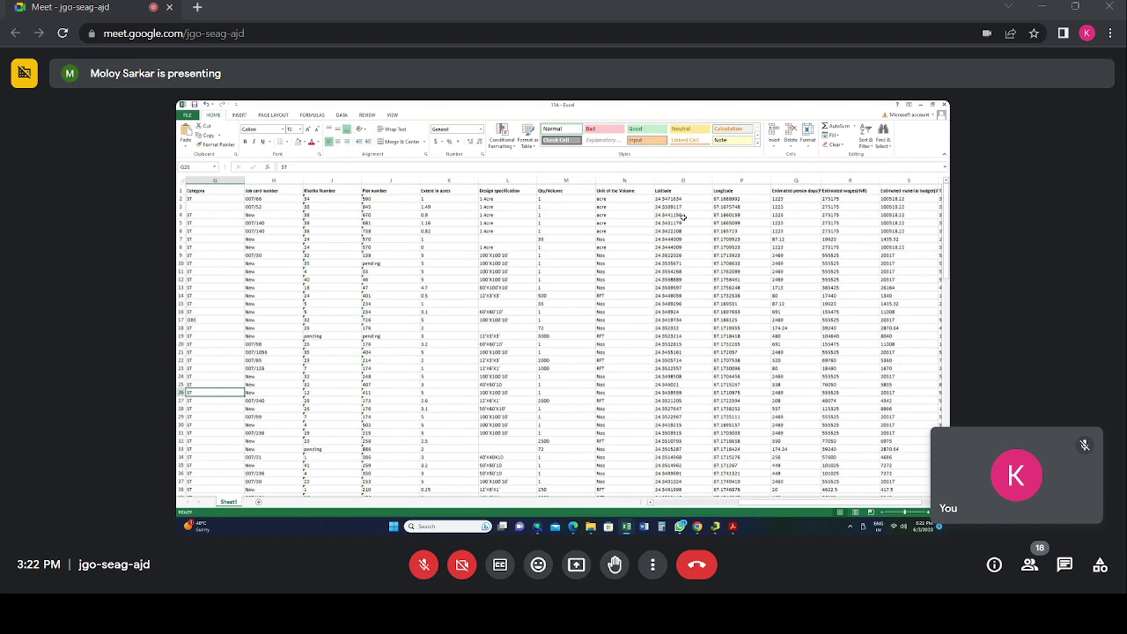
left_click(665, 200)
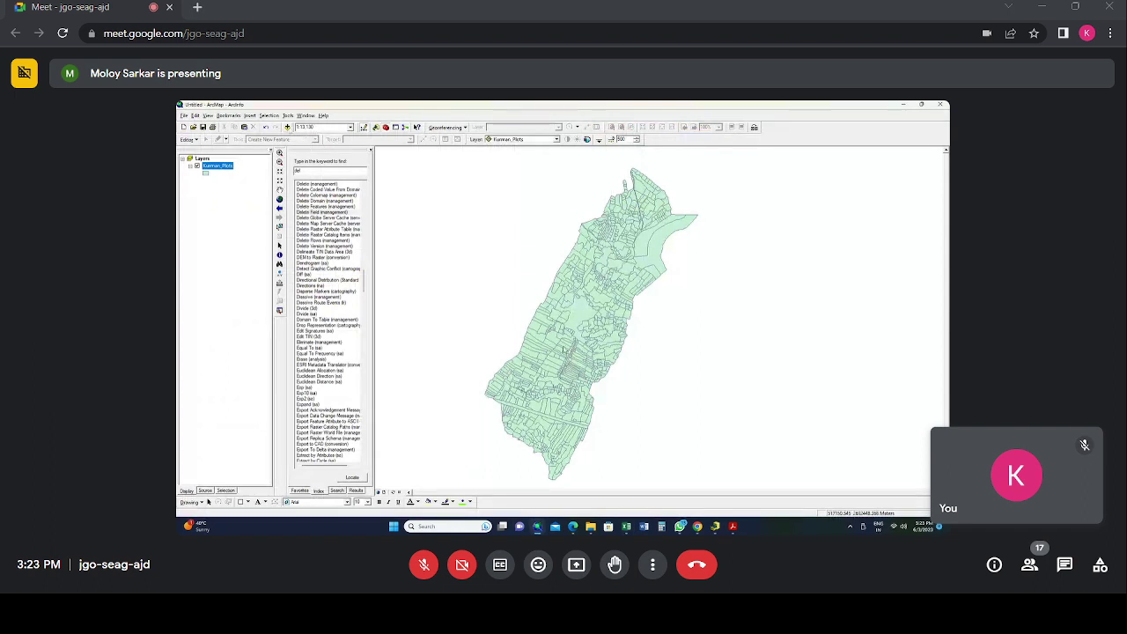
Step: In ArcMap, add the Sheet1$ table from 11A.xls in the Sample DPR folder to the map
left_click(288, 128)
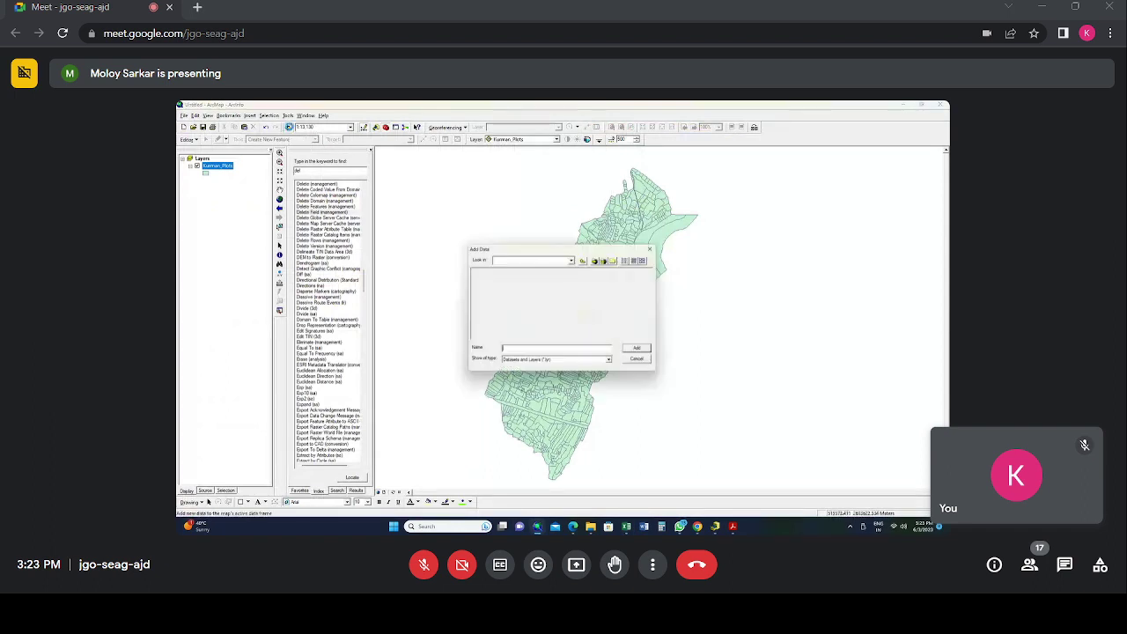
left_click(586, 259)
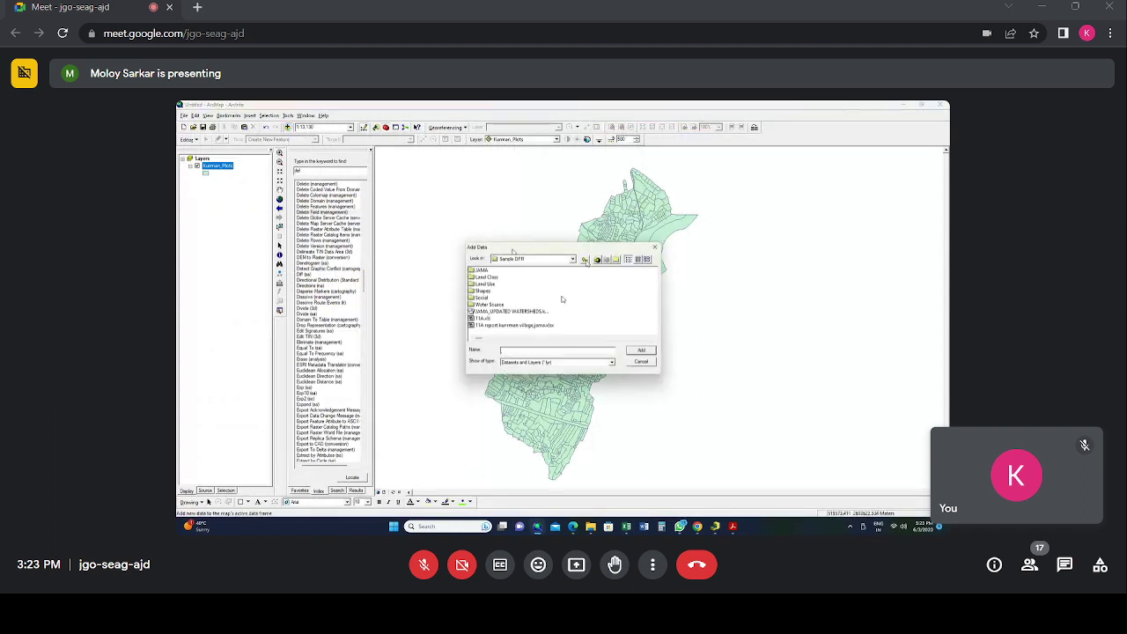
left_click(478, 318)
double_click(479, 318)
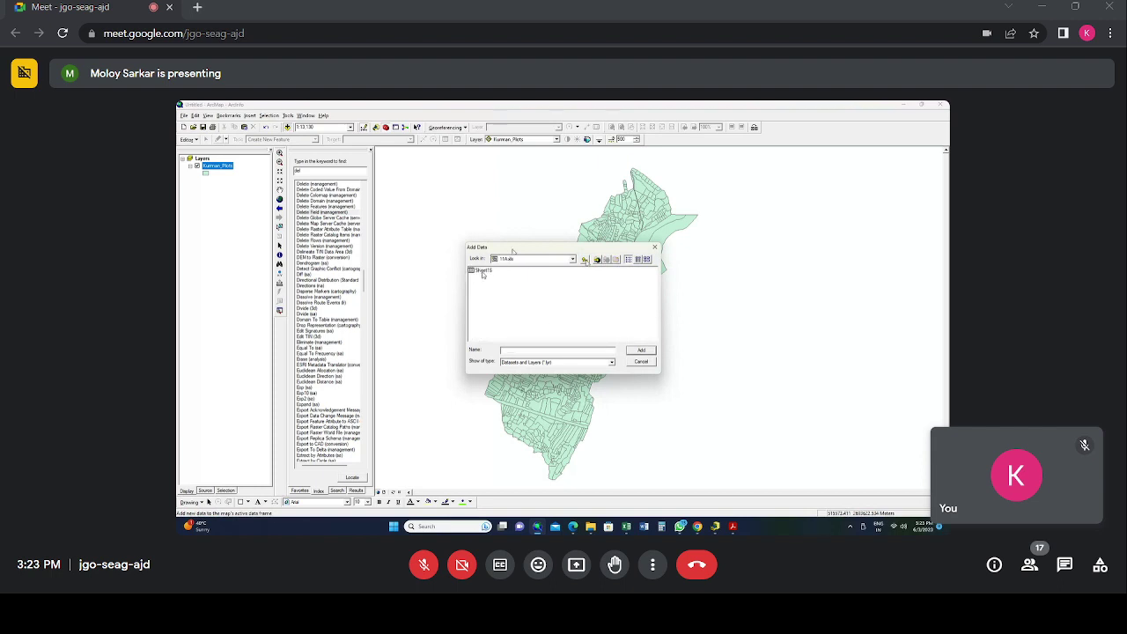
left_click(642, 351)
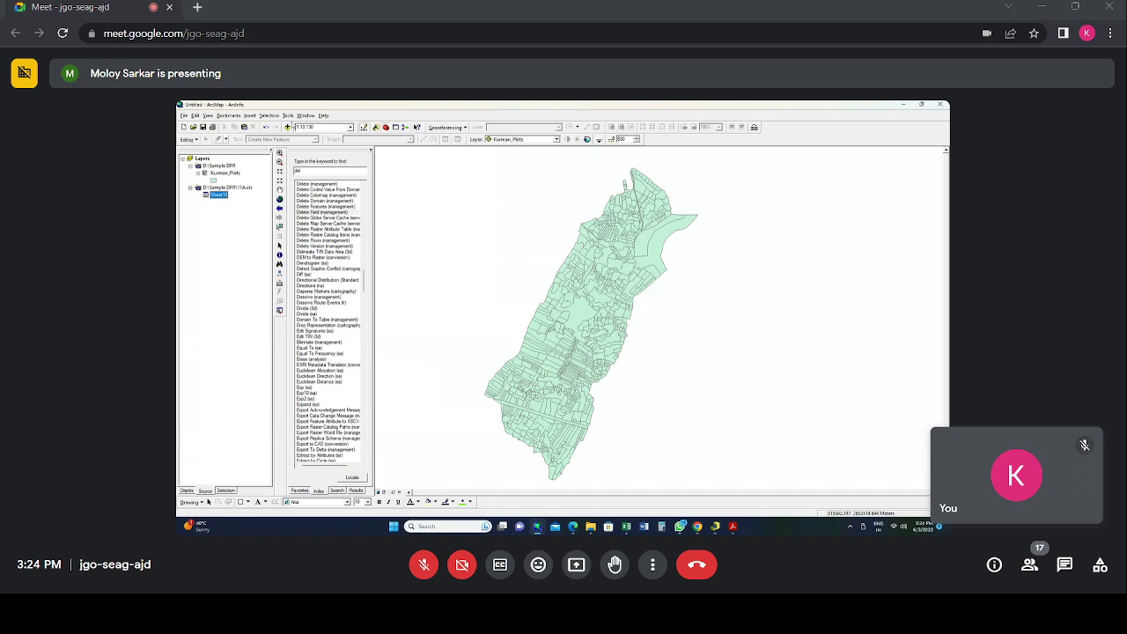
Step: Start adding Sheet1$ as XY data with Longitude as the X field, and open the input coordinate system properties
left_click(289, 116)
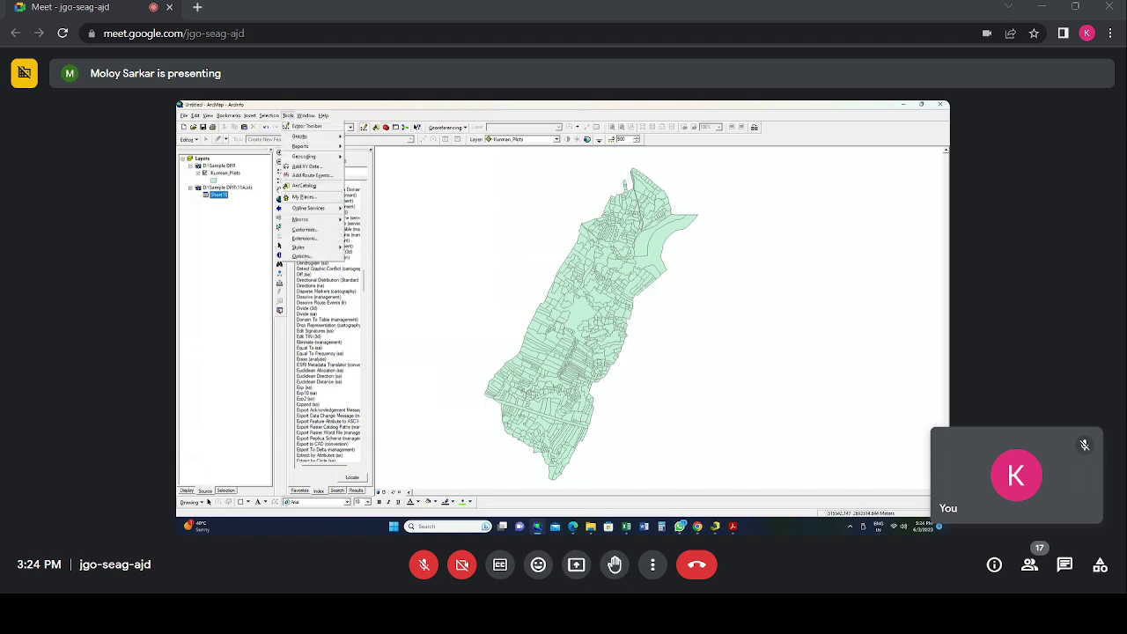
left_click(306, 166)
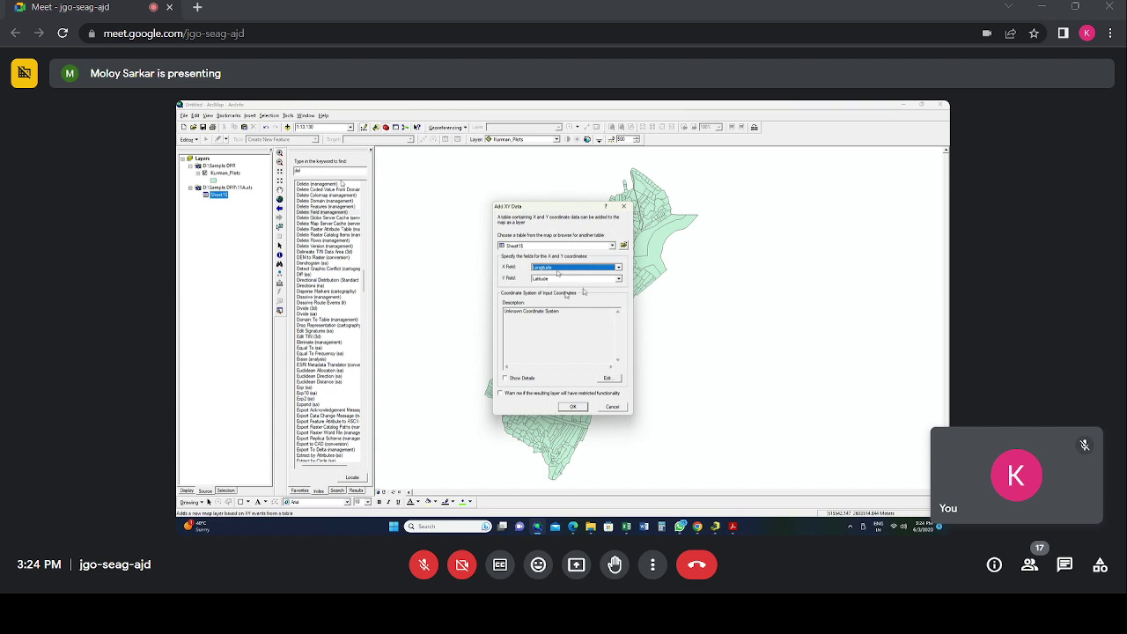
left_click(616, 379)
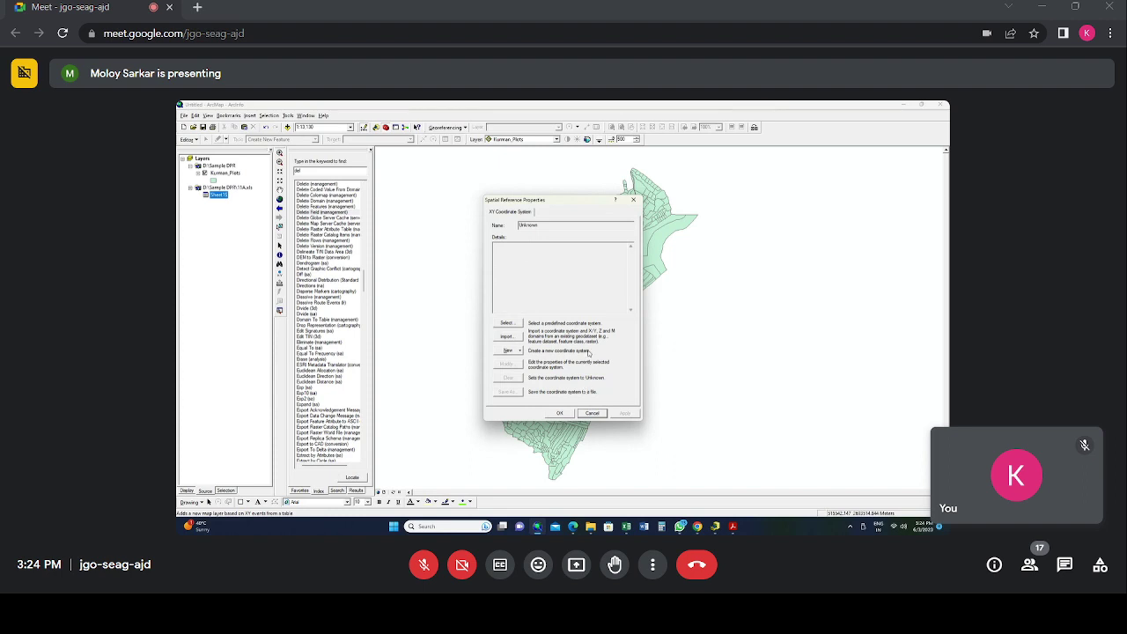
left_click(633, 201)
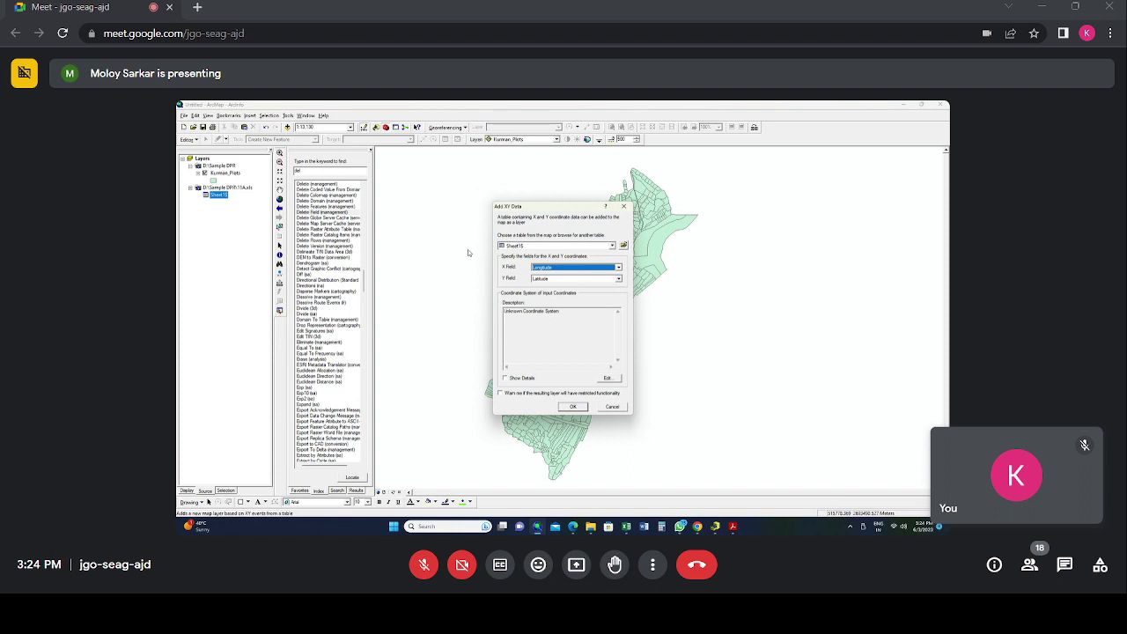
left_click(619, 267)
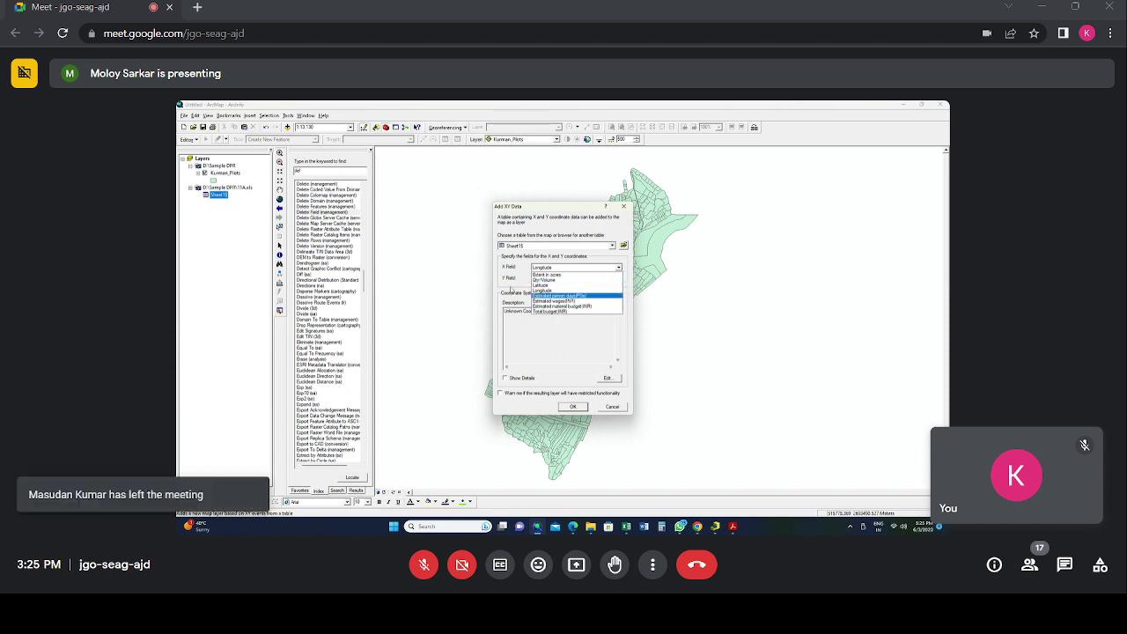
left_click(563, 290)
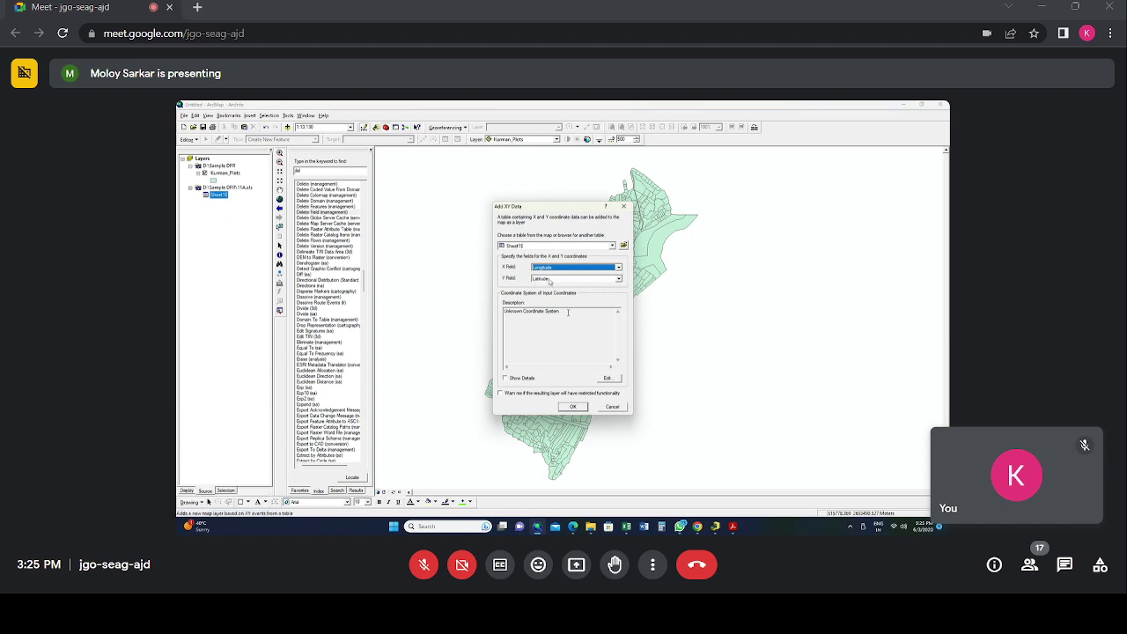
left_click_drag(562, 313, 503, 312)
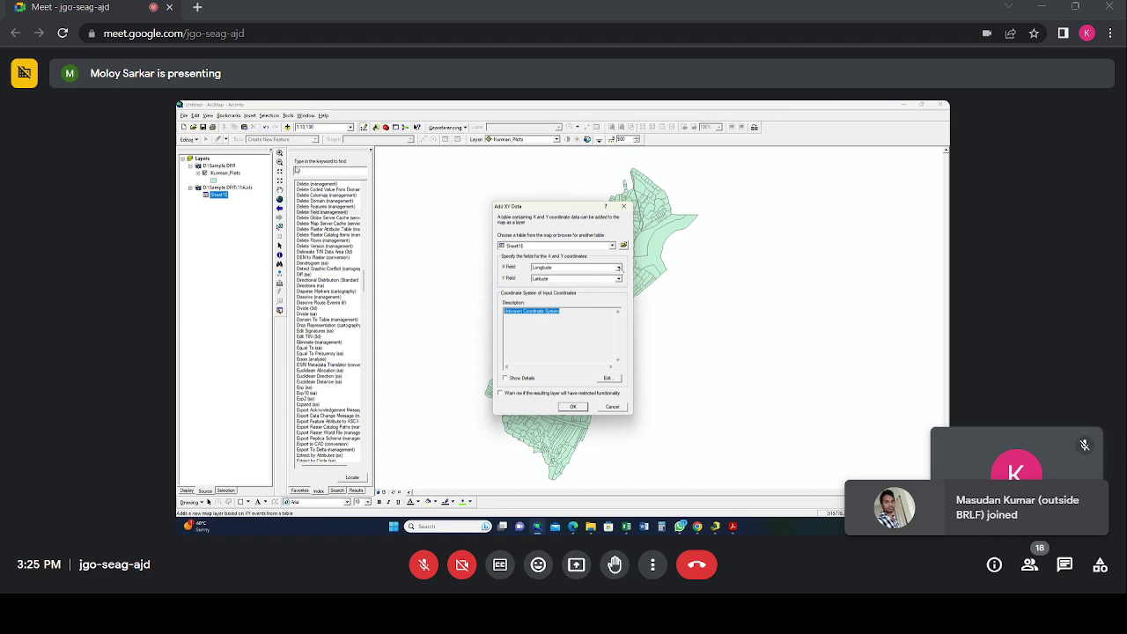
left_click(609, 378)
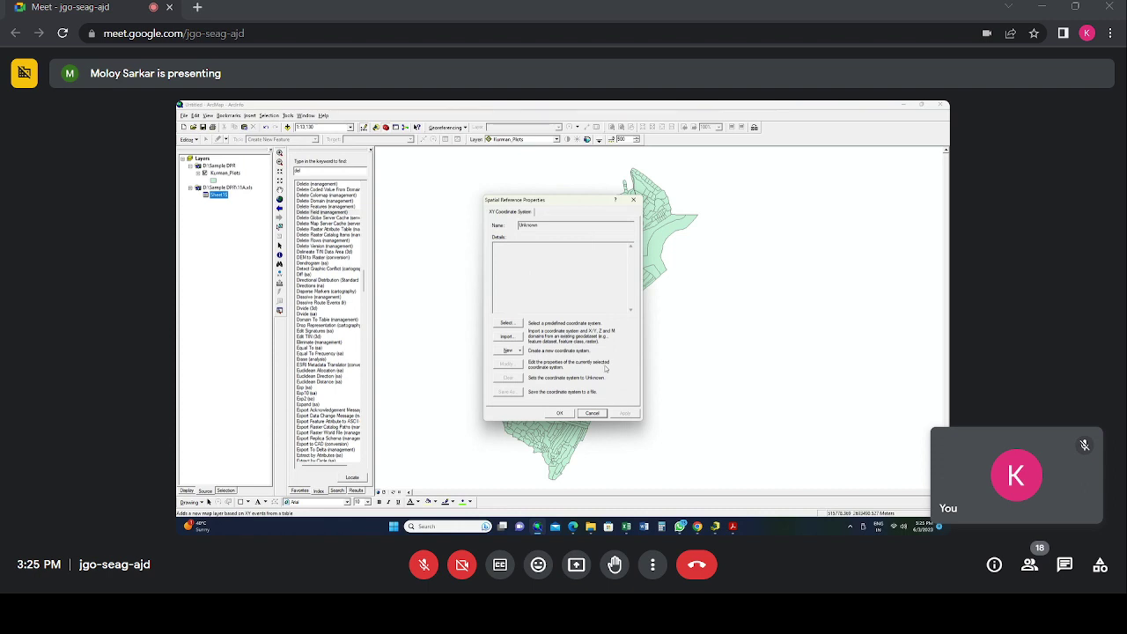
left_click(509, 324)
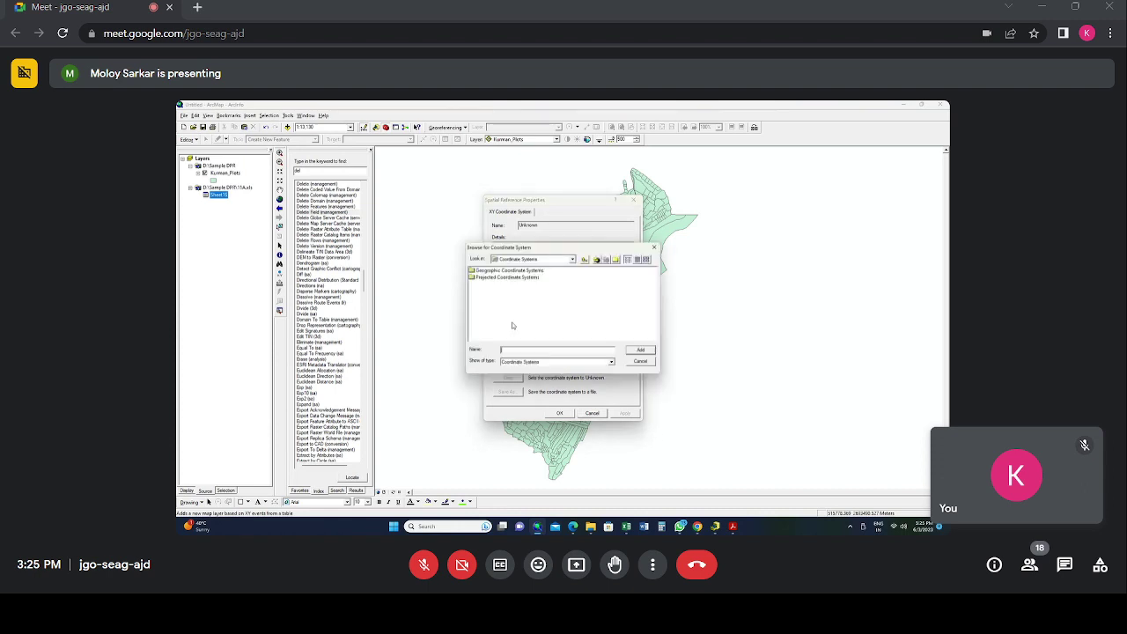
left_click(511, 270)
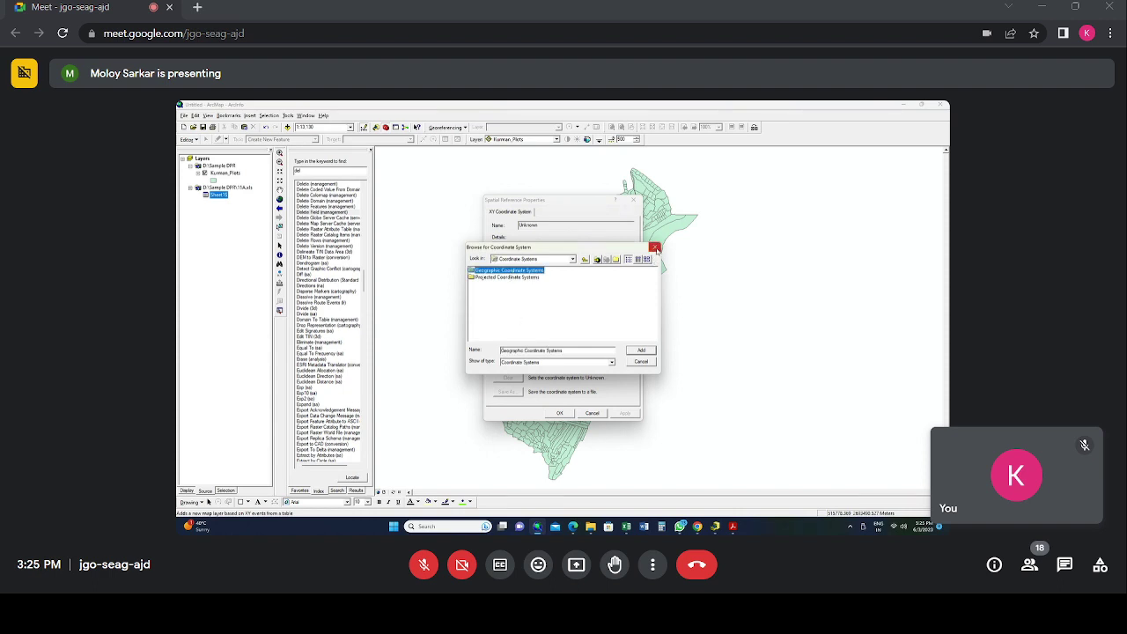
left_click(654, 247)
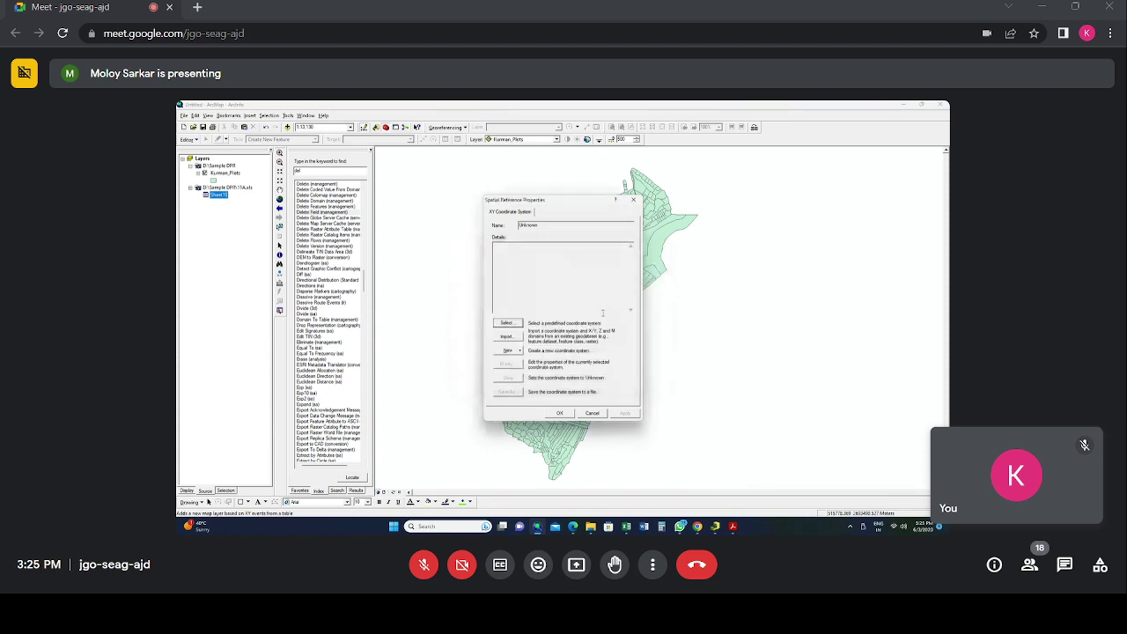
Step: Set the input coordinate system to the World geographic system WGS 1984 and add the Sheet1$ points to the map
left_click(508, 323)
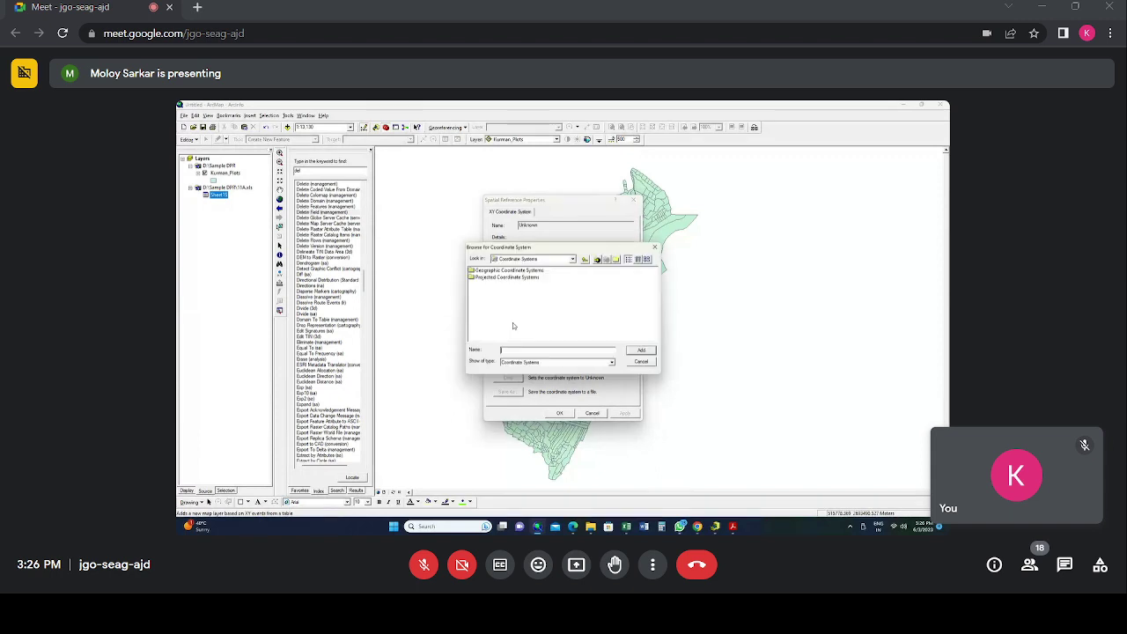
double_click(499, 279)
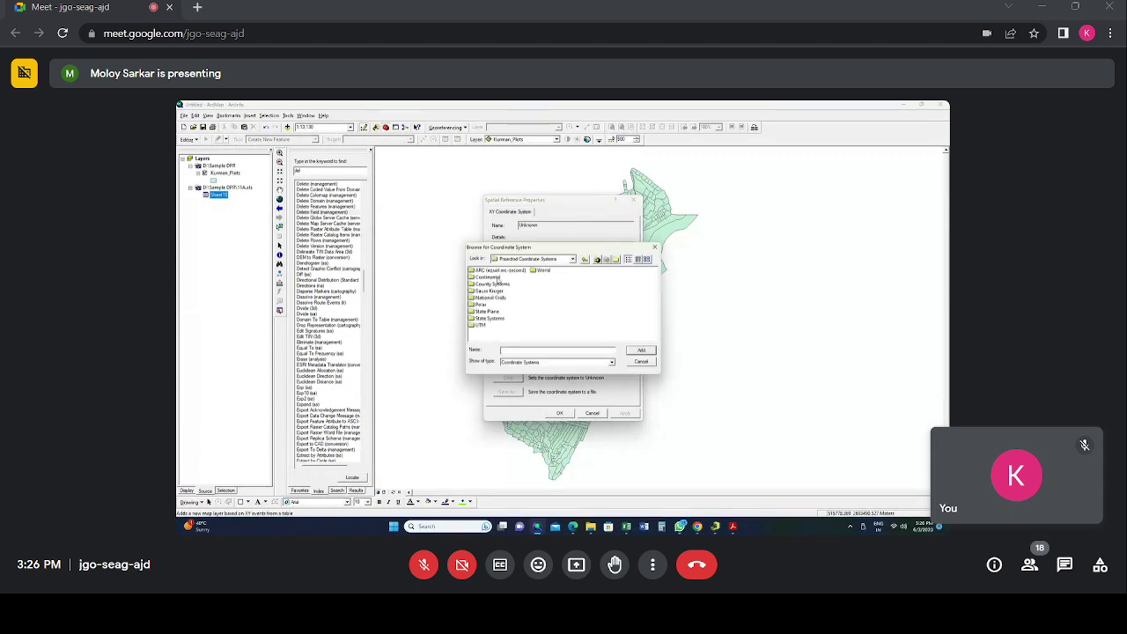
left_click(585, 259)
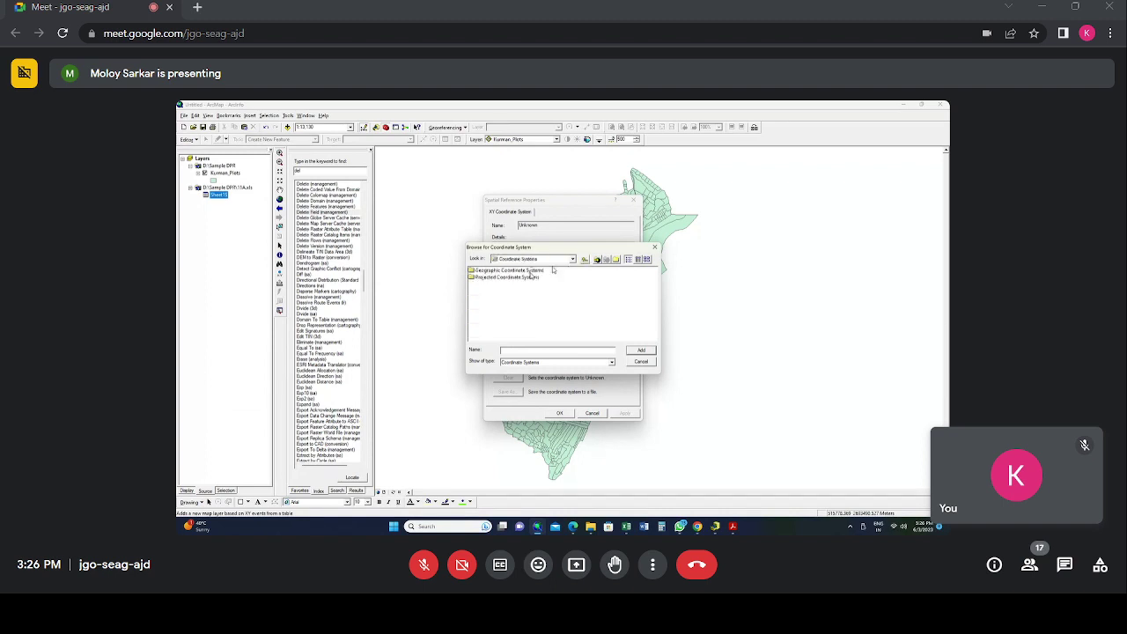
double_click(511, 269)
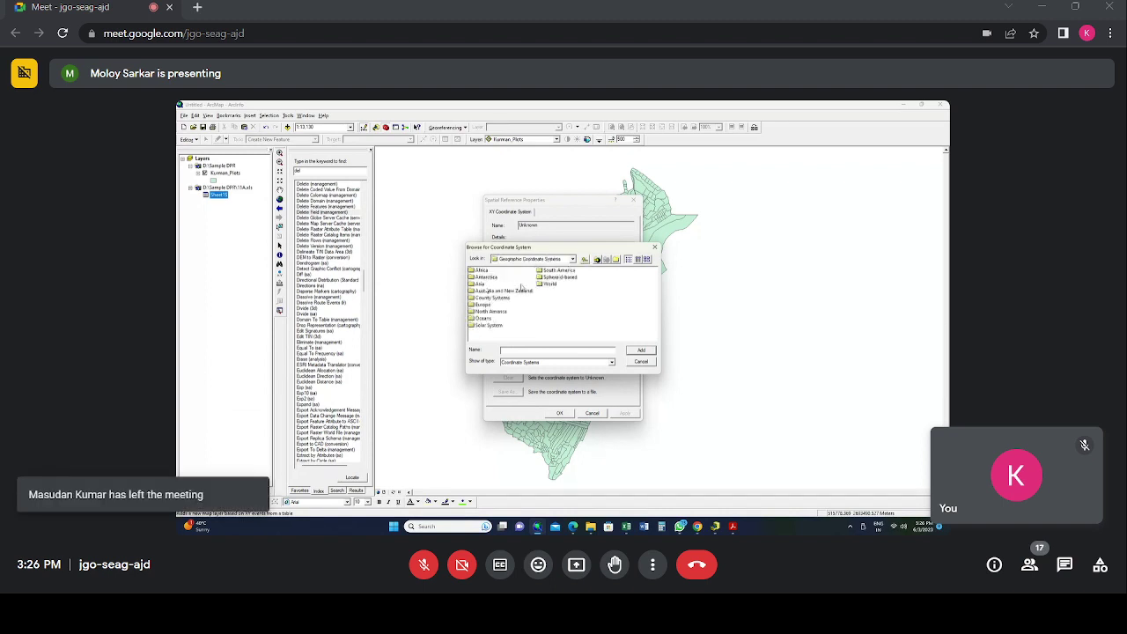
double_click(548, 285)
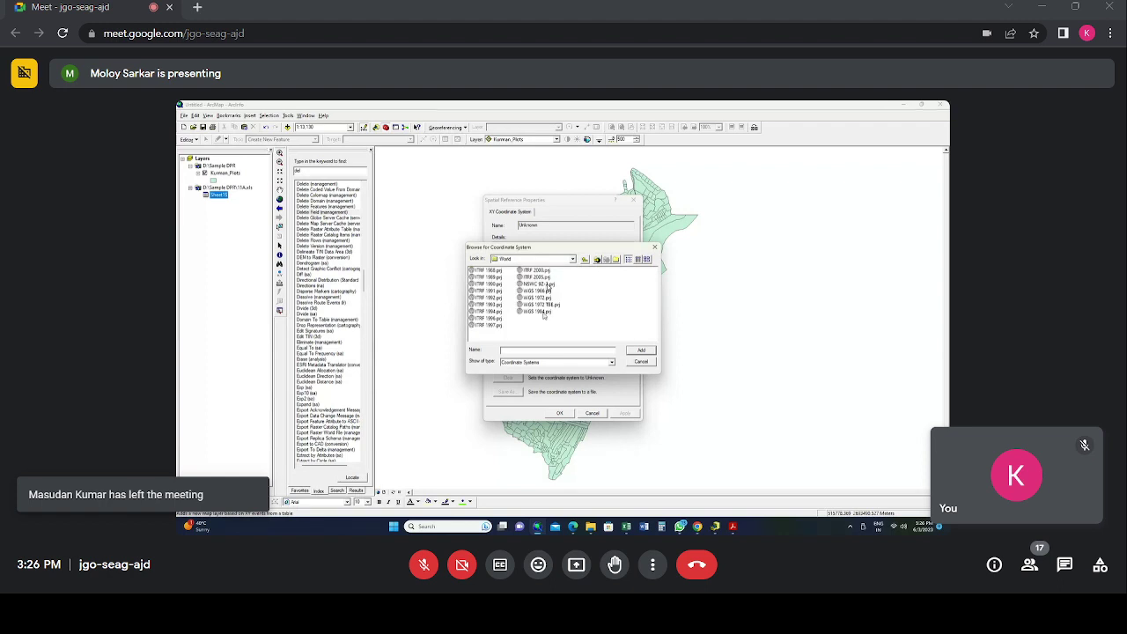
left_click(539, 313)
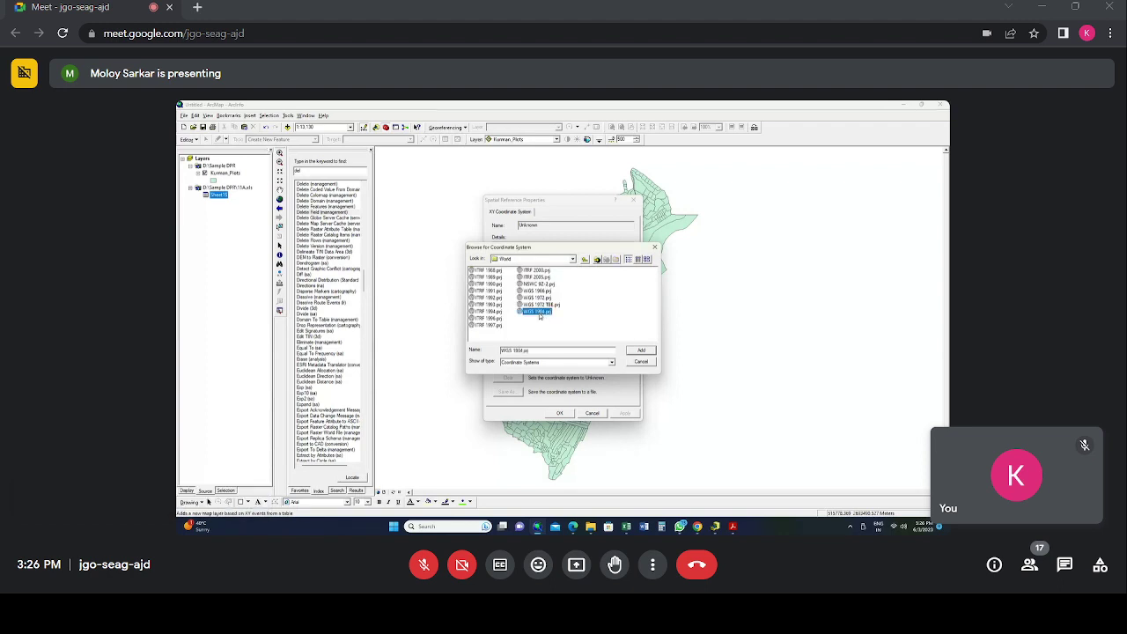
left_click(540, 316)
left_click(641, 350)
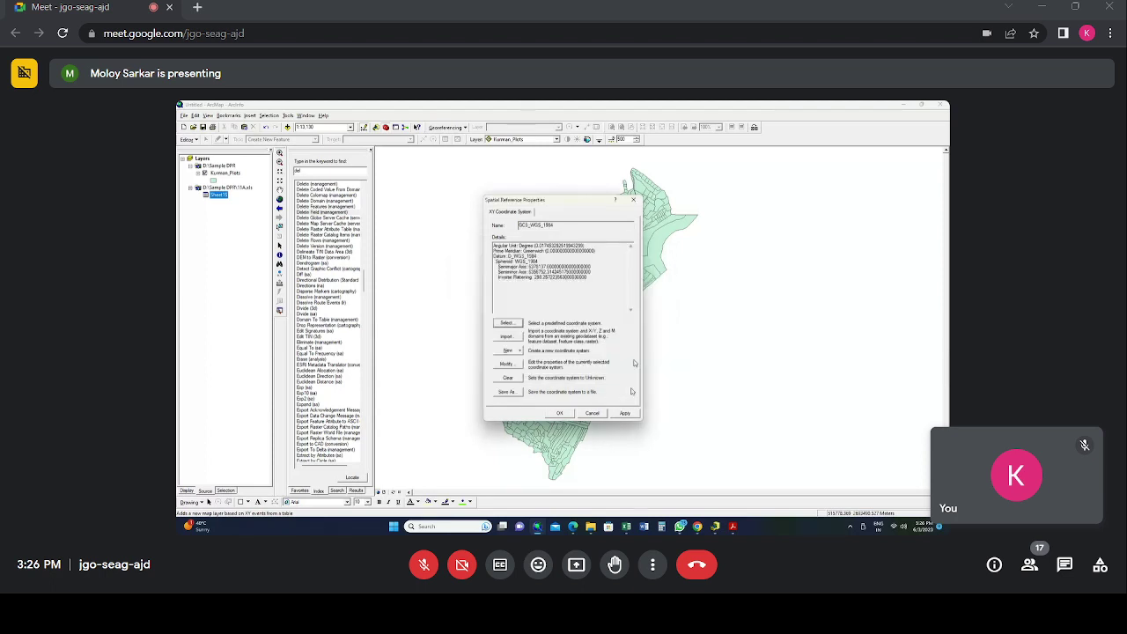
left_click(560, 414)
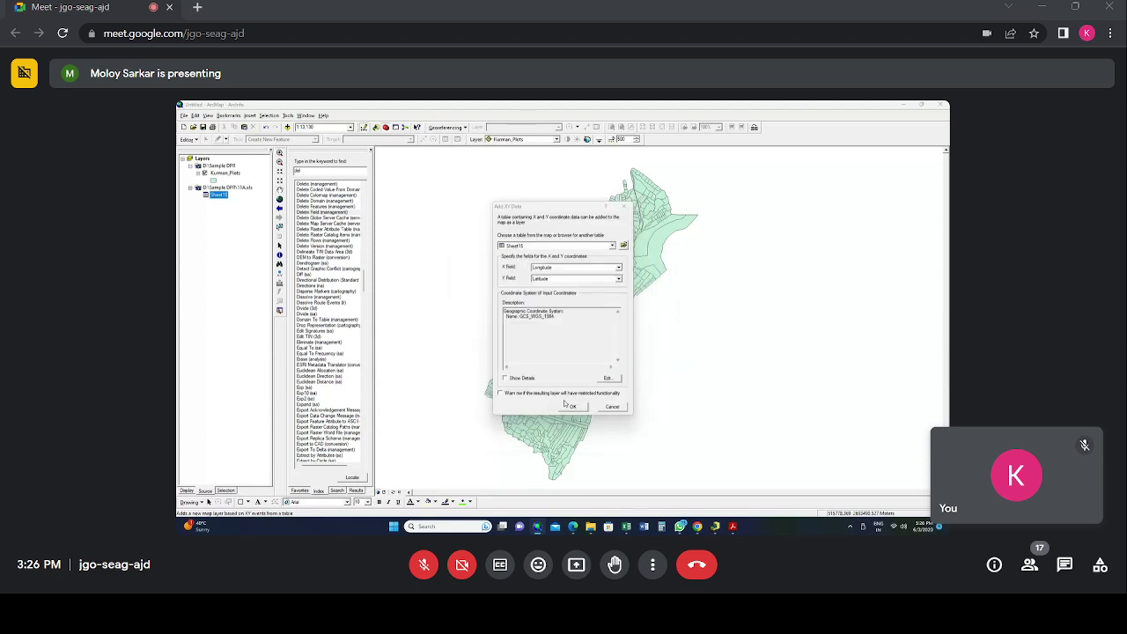
left_click(574, 406)
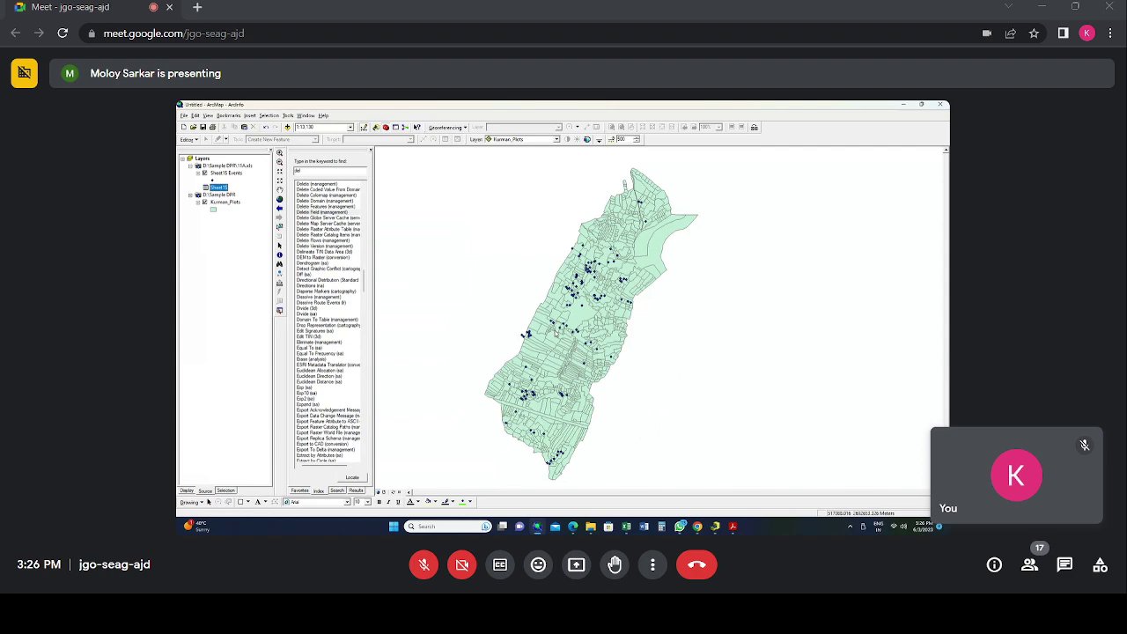
Step: Inspect the plotted points over the plots and change the Sheet1$ Events symbol to the green square marker
scroll(558, 327, "up", 3)
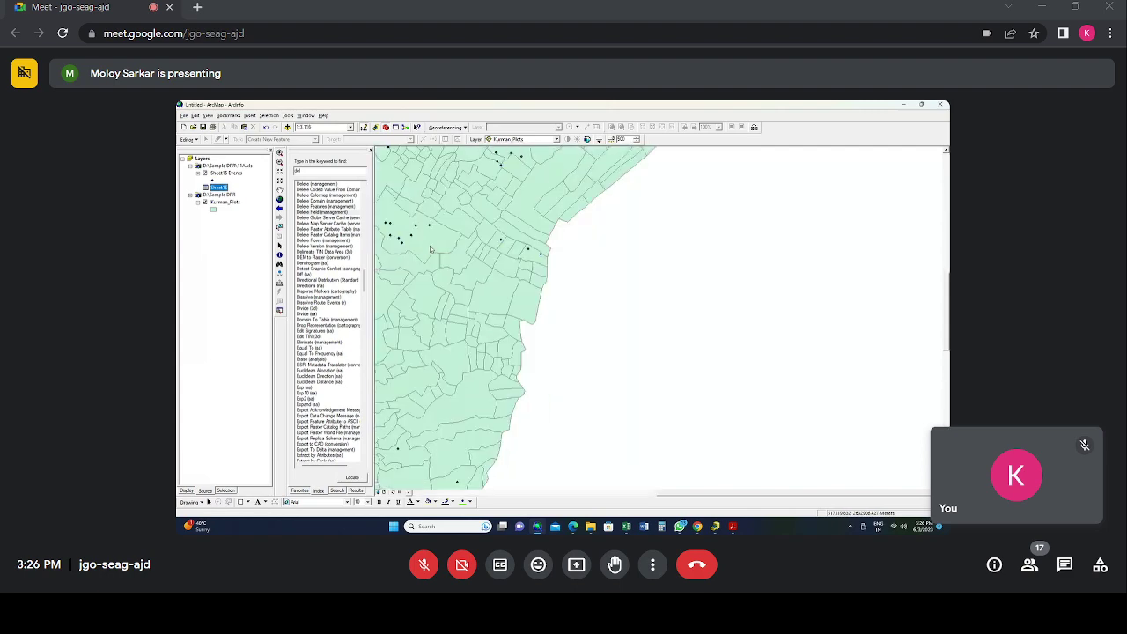
scroll(580, 376, "down", 2)
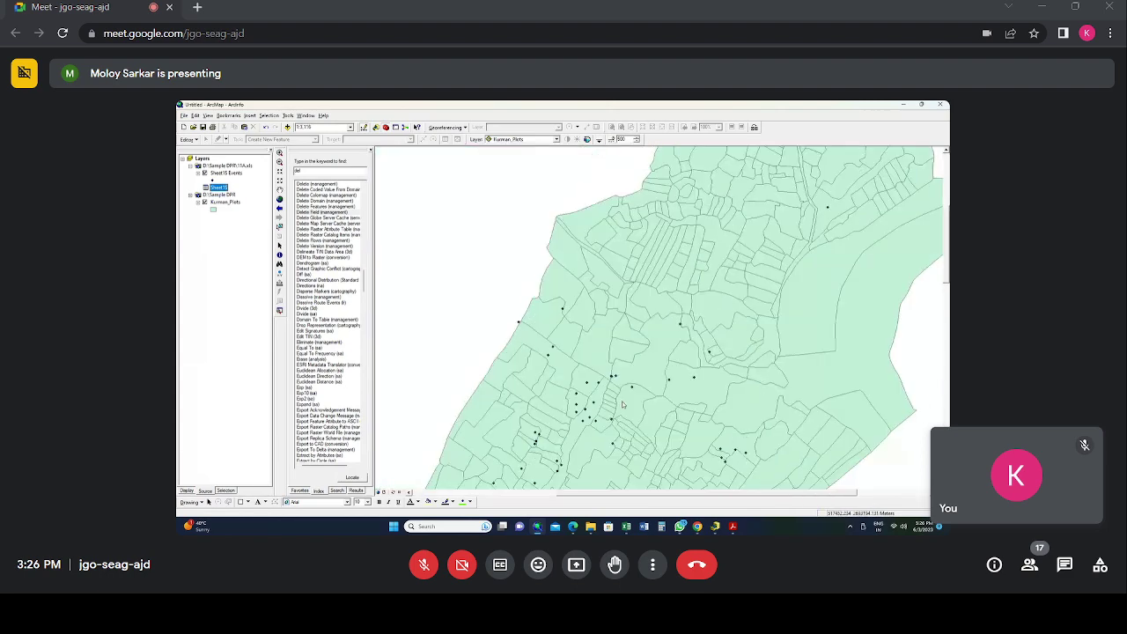
scroll(580, 376, "up", 3)
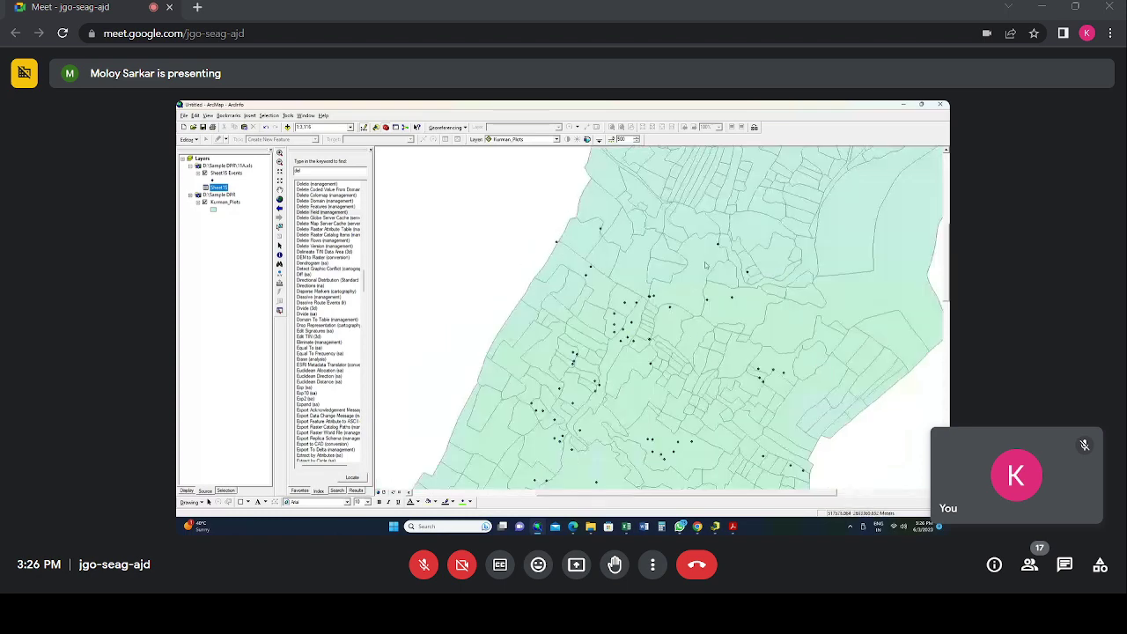
scroll(591, 315, "up", 1)
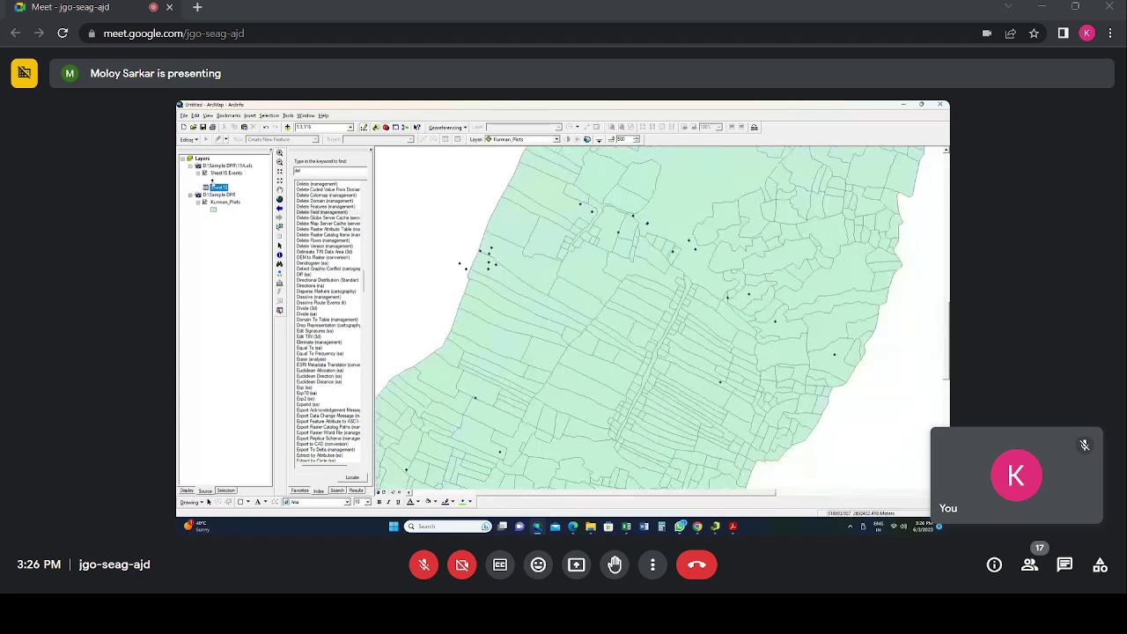
left_click(211, 182)
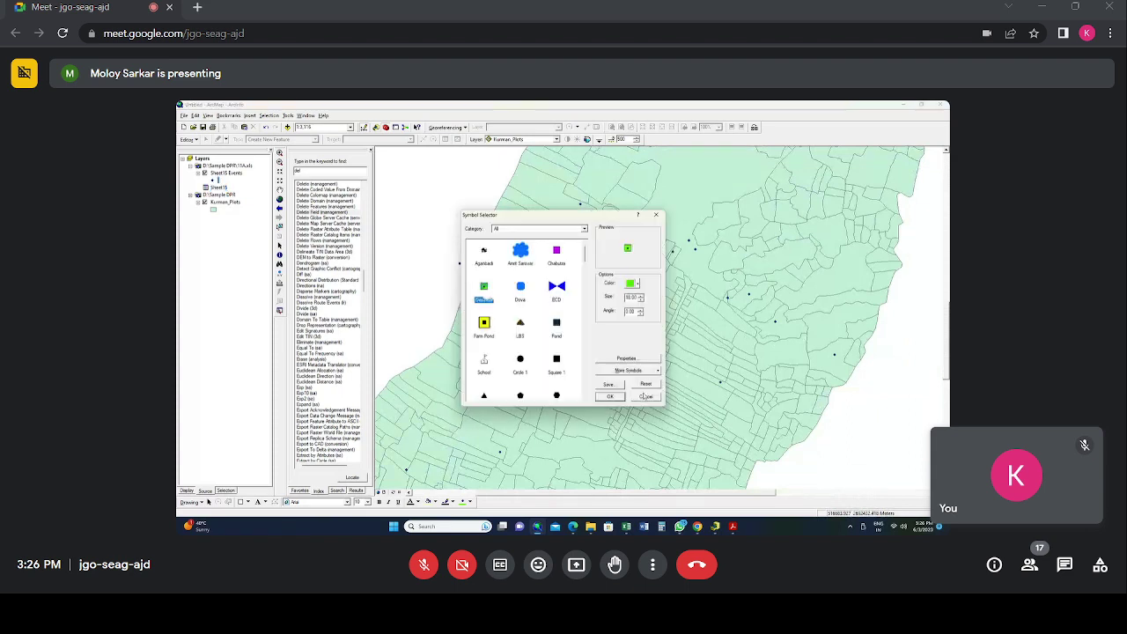
left_click(610, 397)
left_click_drag(612, 401, 637, 425)
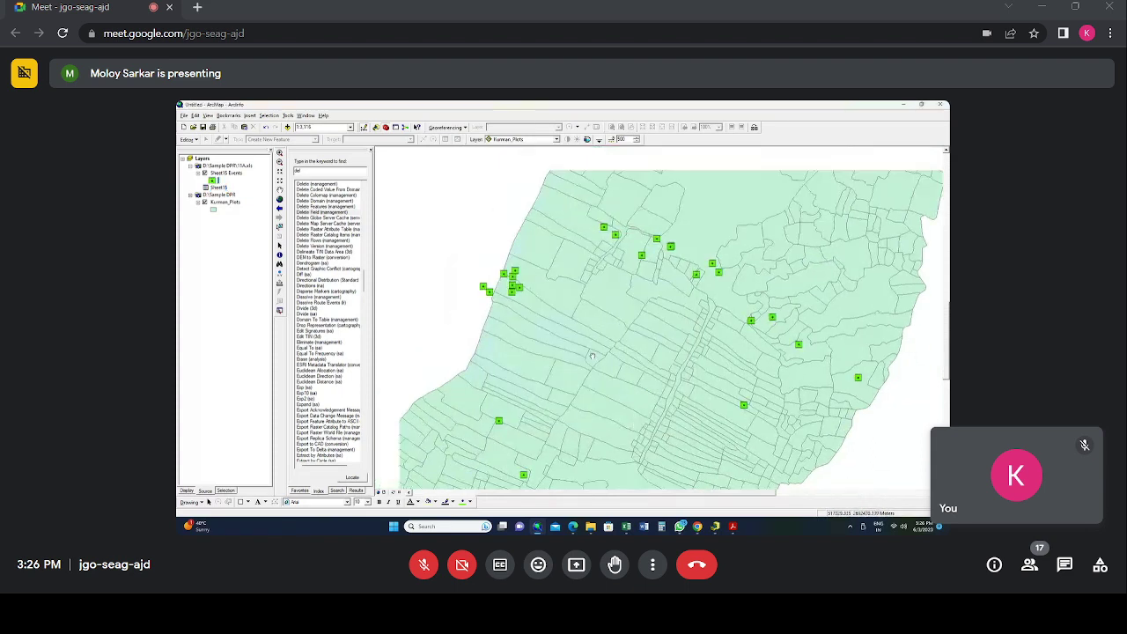
left_click_drag(593, 356, 617, 379)
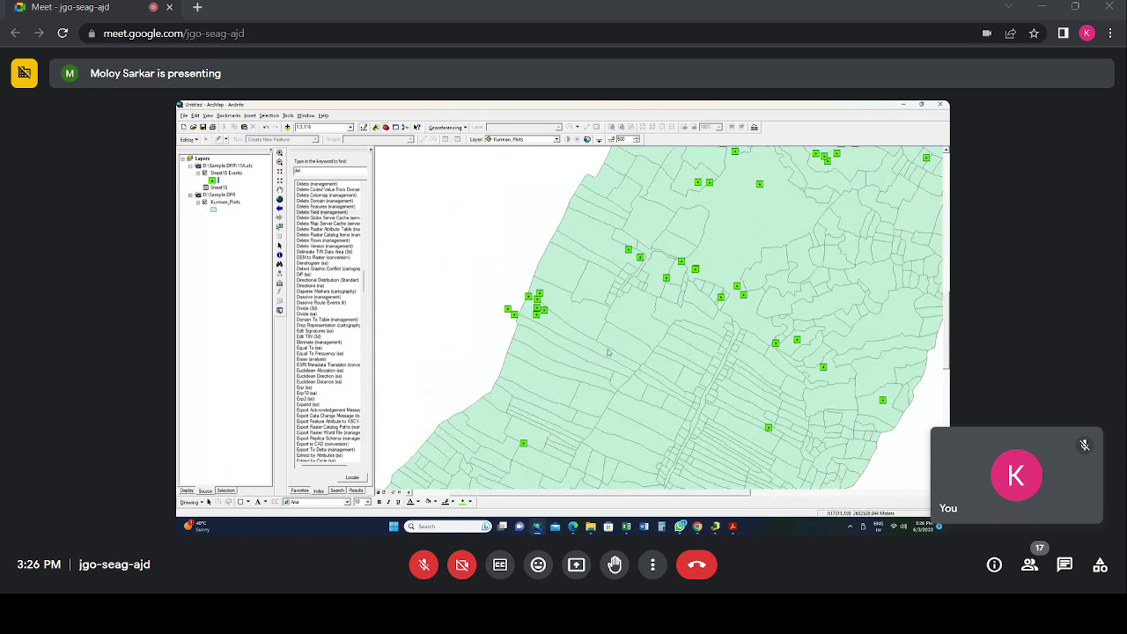
left_click_drag(611, 312, 578, 340)
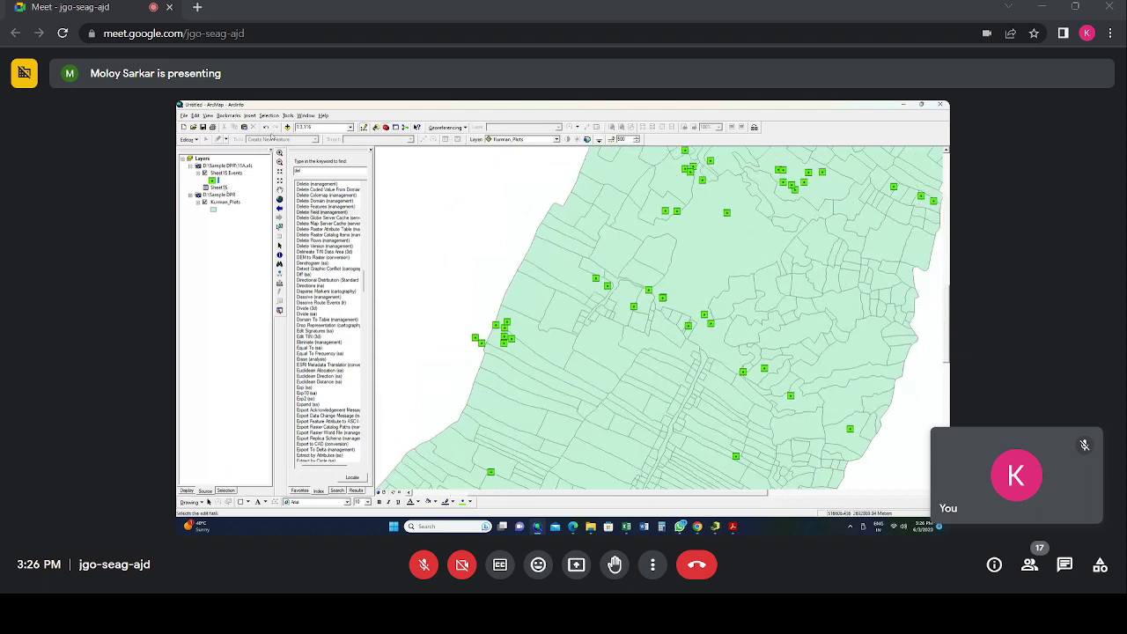
Step: Undo the earlier layer additions and remove the Sheet1$ Events layer from the map
left_click(267, 128)
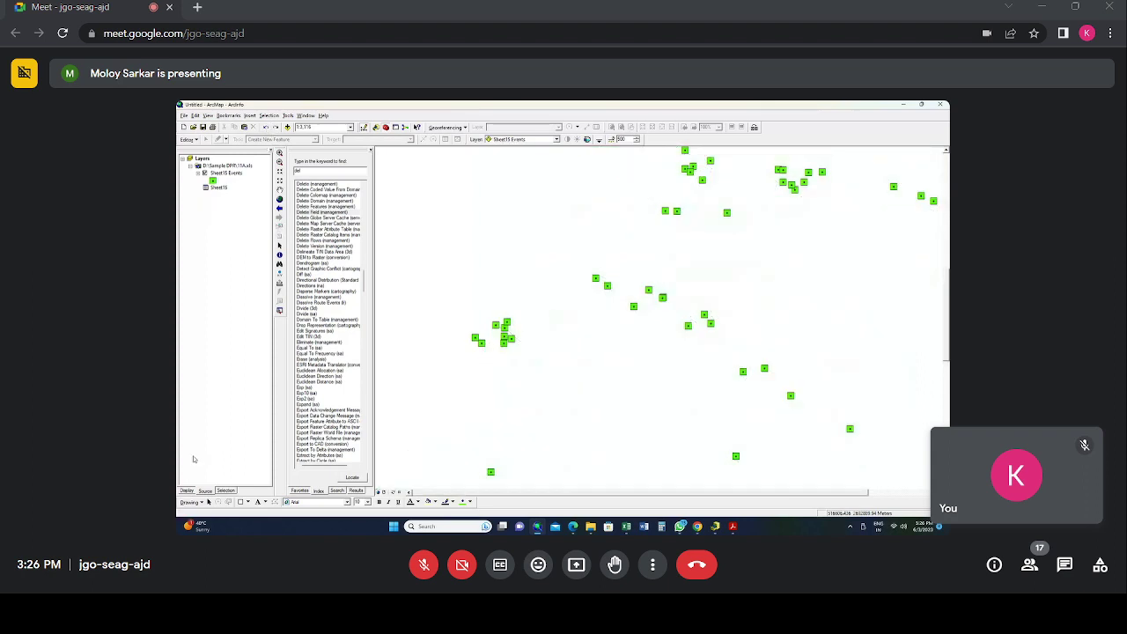
left_click(187, 490)
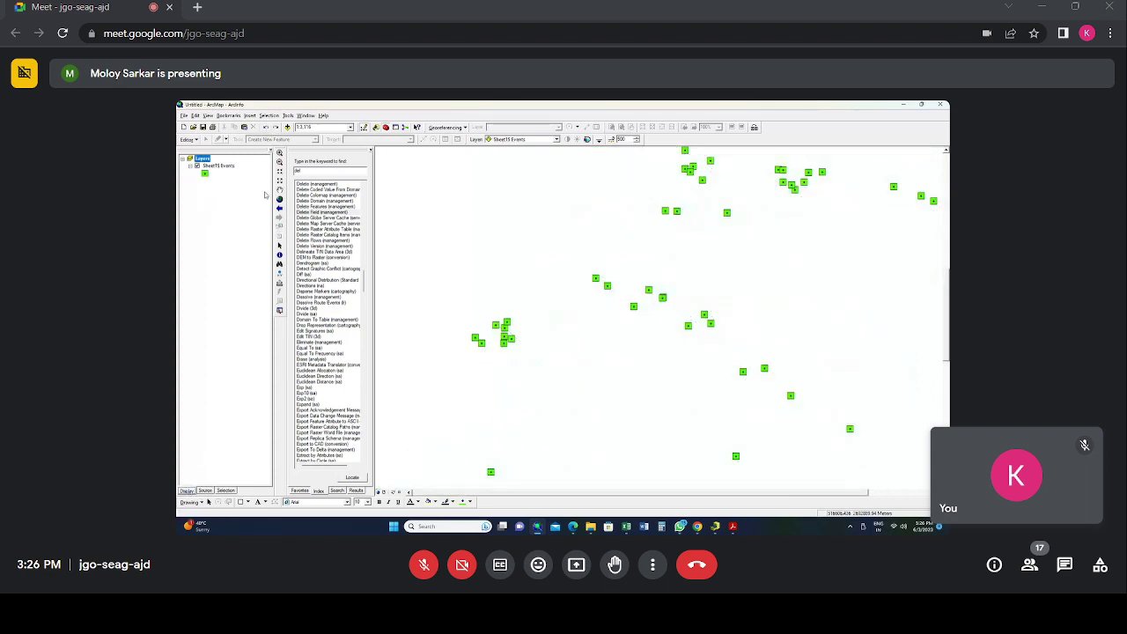
left_click(266, 127)
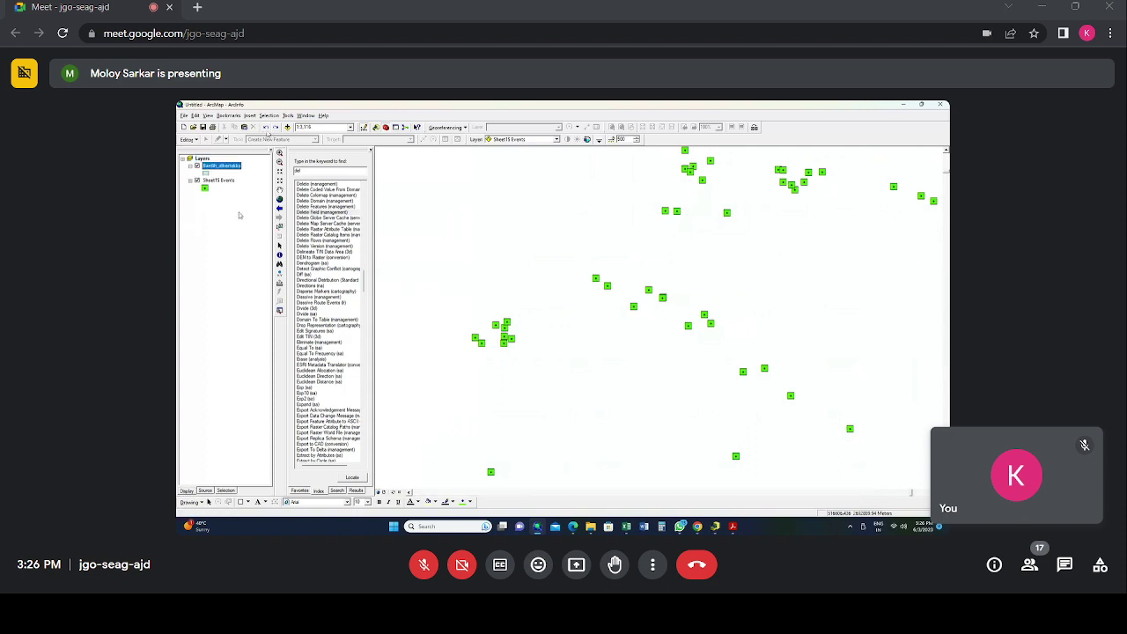
left_click(248, 167)
left_click(218, 180)
right_click(220, 180)
left_click(258, 195)
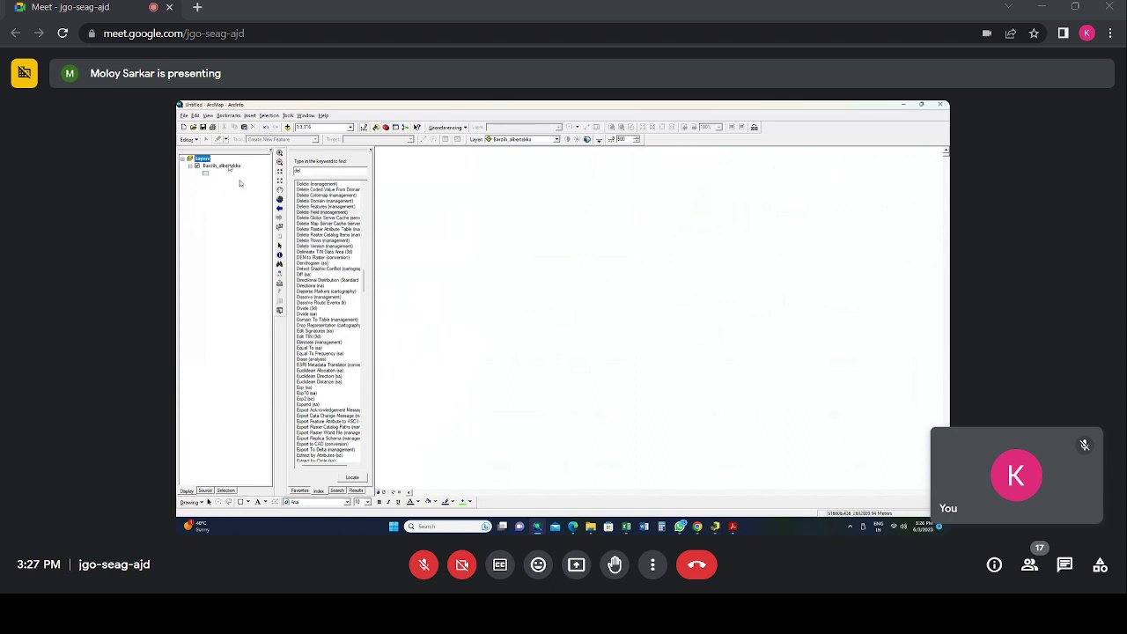
Step: Zoom to the extent of the remaining plots layer and remove that layer from the map
right_click(221, 166)
left_click(254, 212)
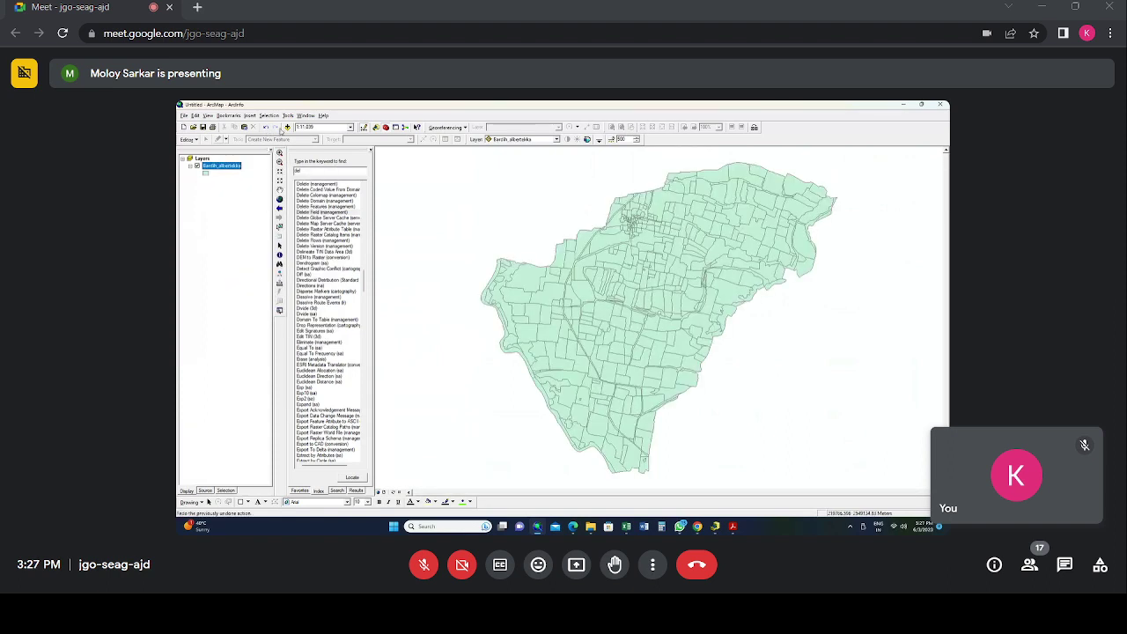
right_click(227, 170)
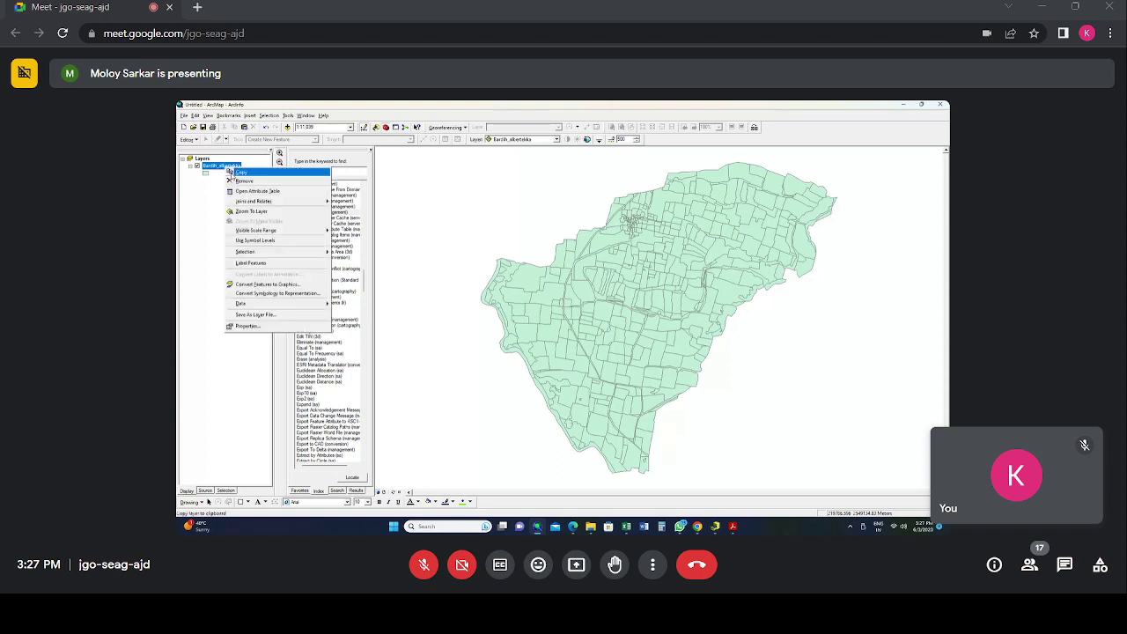
left_click(244, 180)
Step: Add the Kurman_Plots.shp layer from the Sample DPR folder to the empty map
left_click(288, 127)
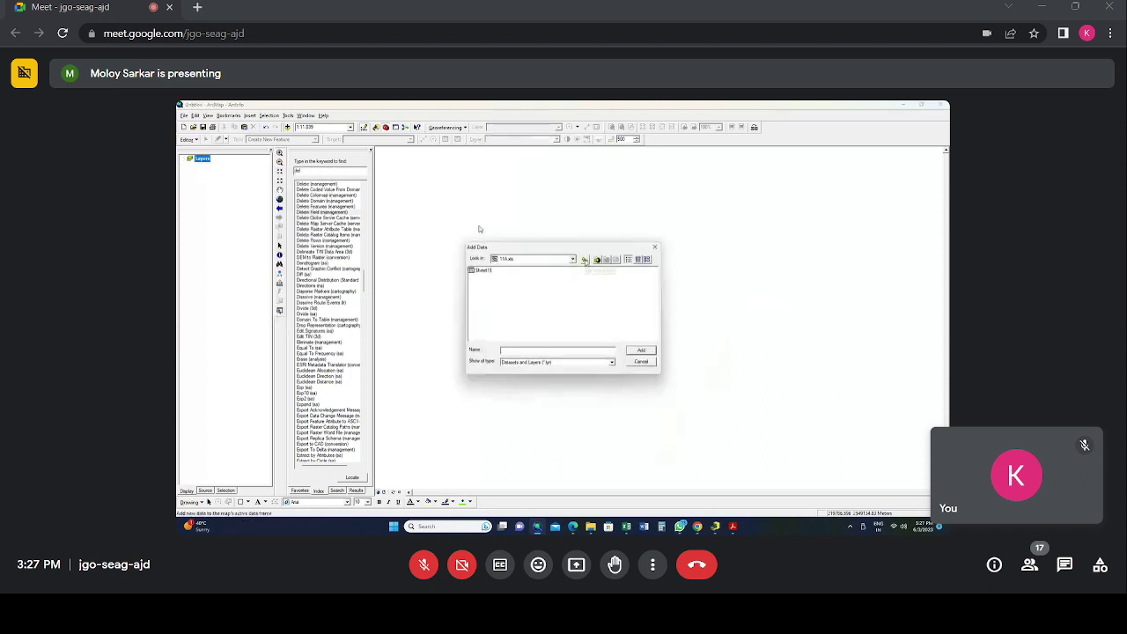
left_click(584, 259)
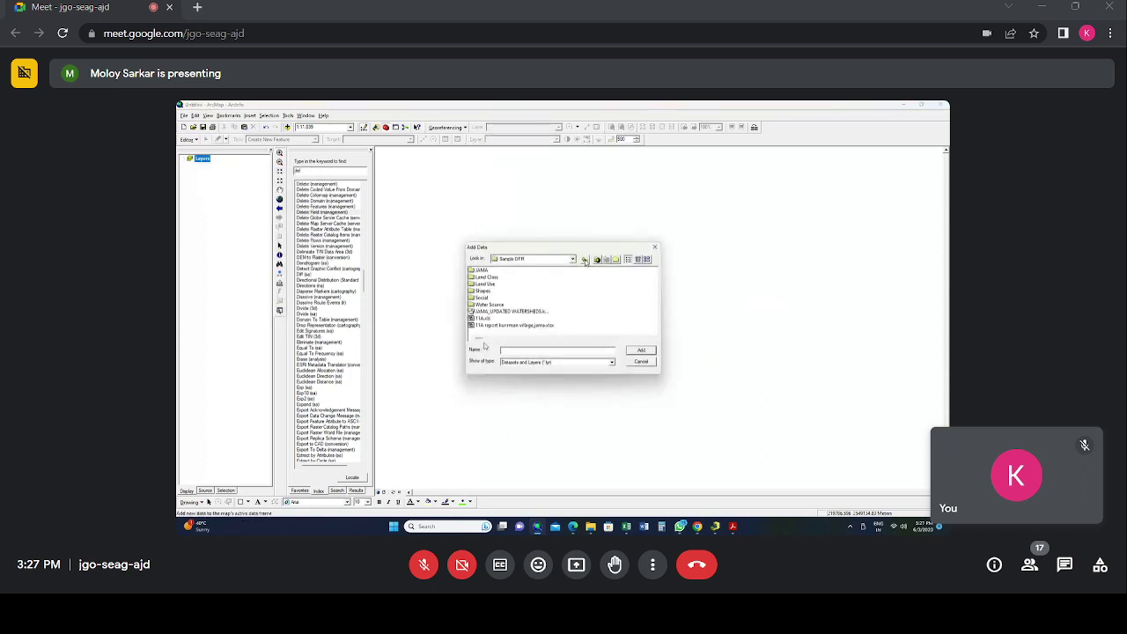
left_click_drag(509, 340, 539, 341)
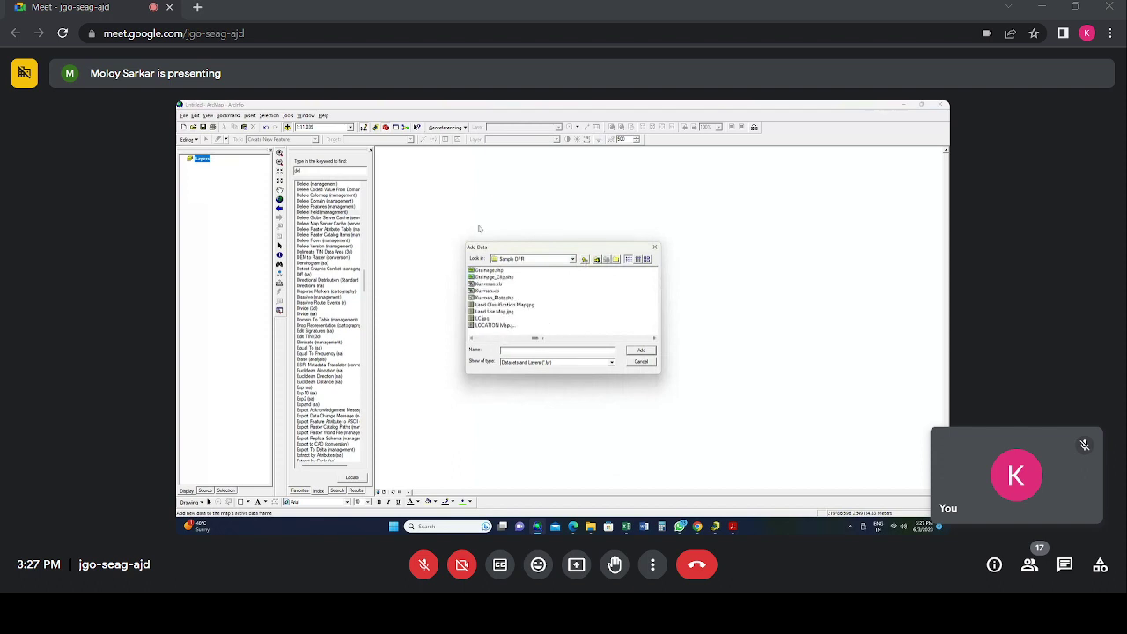
left_click(494, 298)
left_click(632, 350)
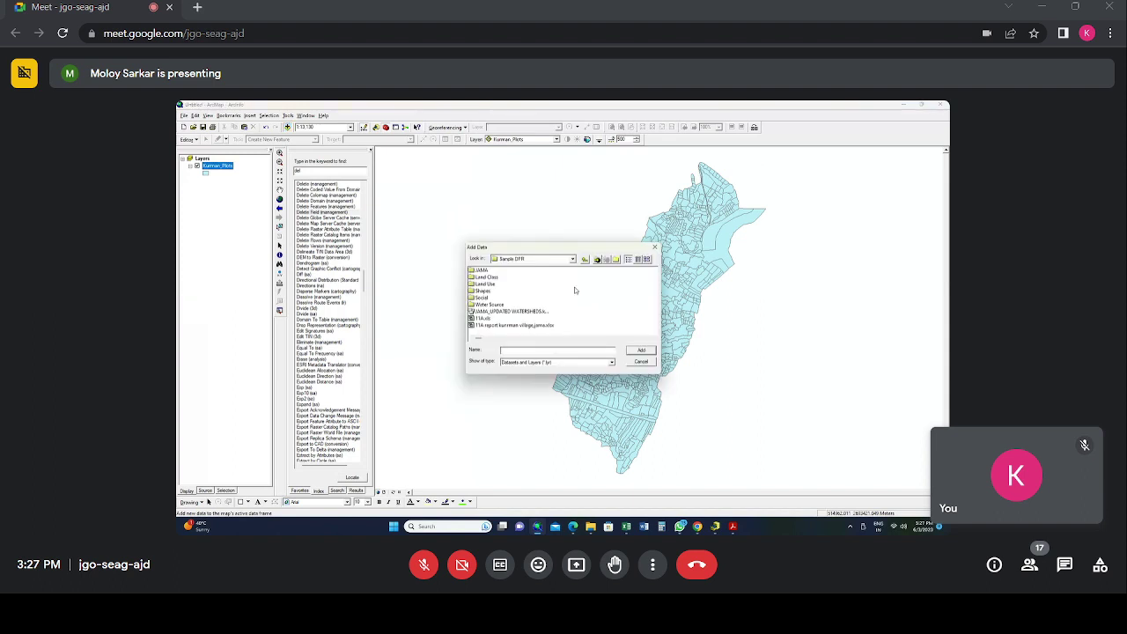
Step: Add the Sheet1$ table from the 11A.xls workbook to the map
double_click(481, 318)
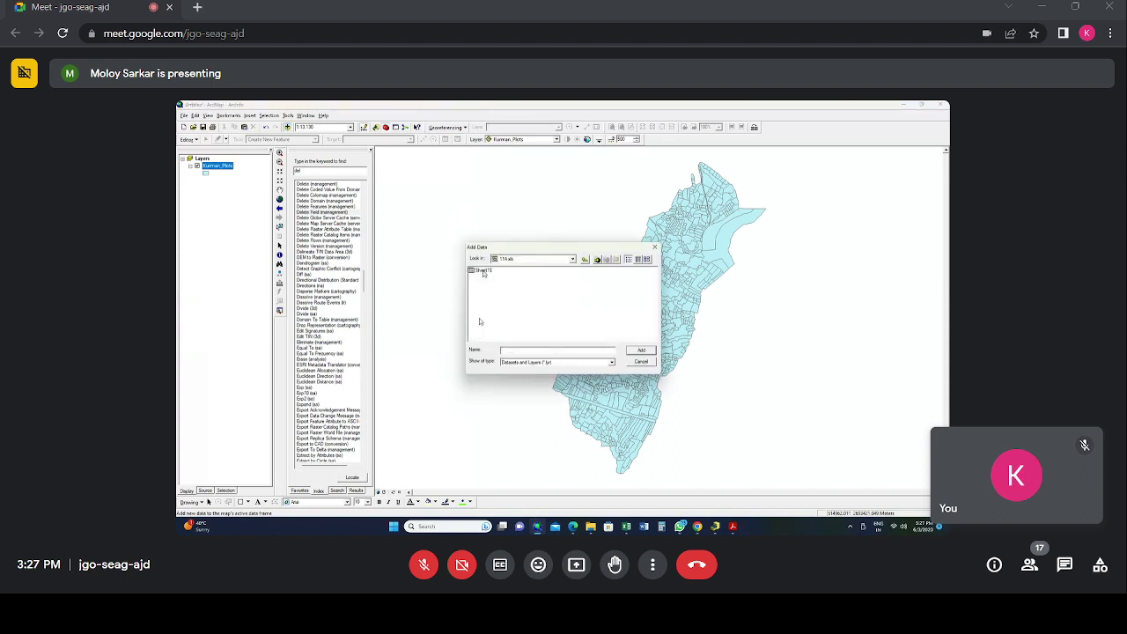
left_click(483, 271)
left_click(641, 350)
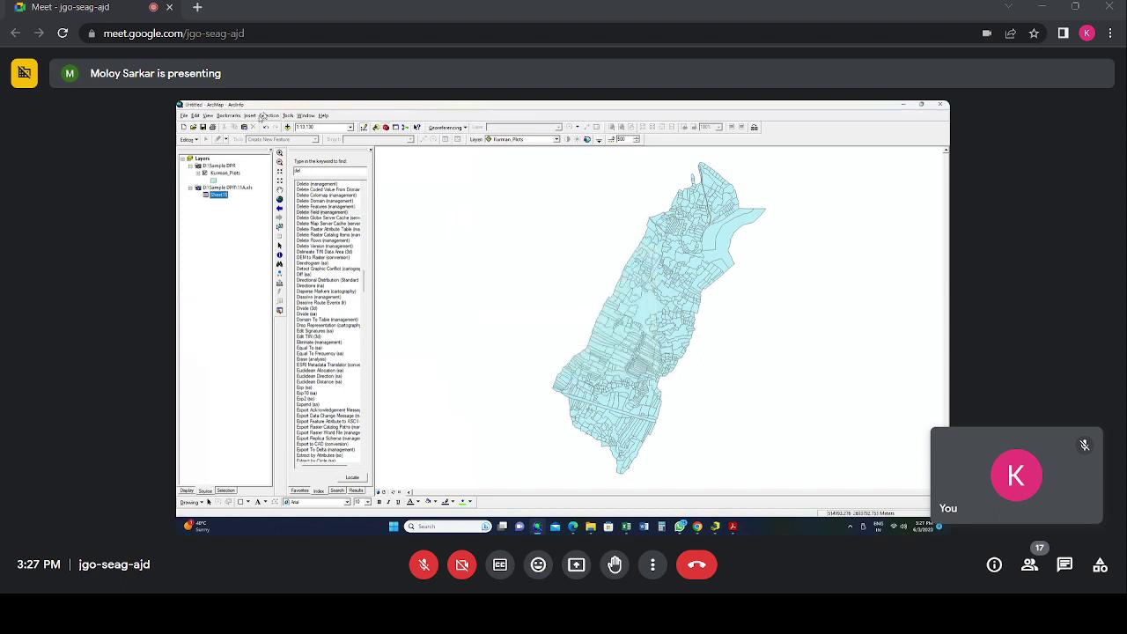
Step: Set up XY data for the Sheet1$ table with Longitude as X, Latitude as Y and the WGS 1984 geographic coordinate system
left_click(288, 115)
left_click(306, 165)
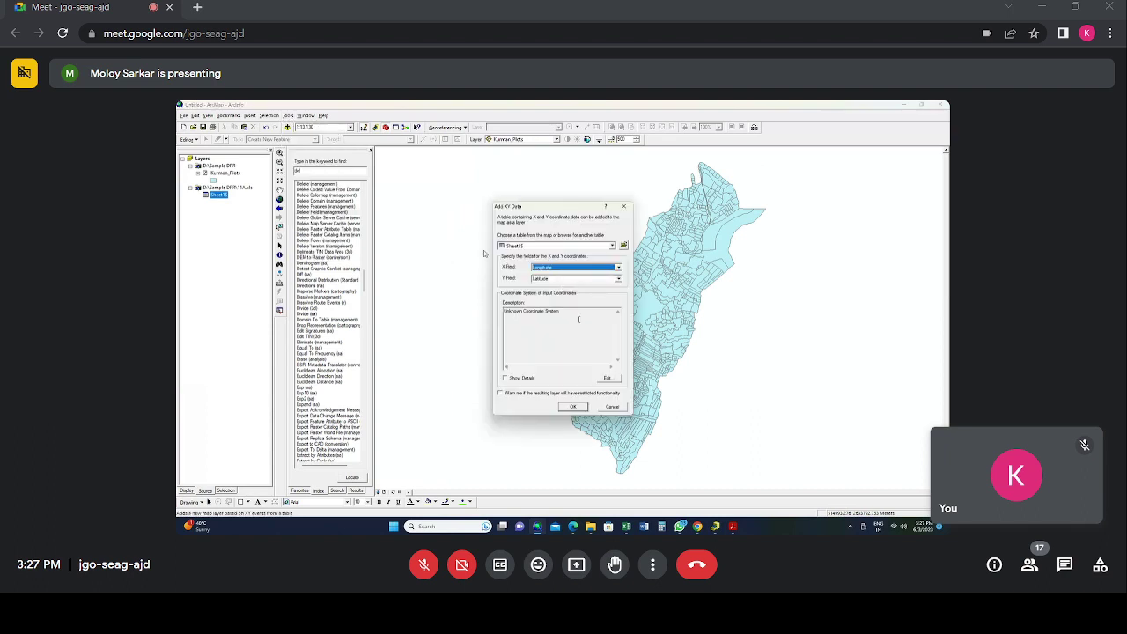
left_click(614, 379)
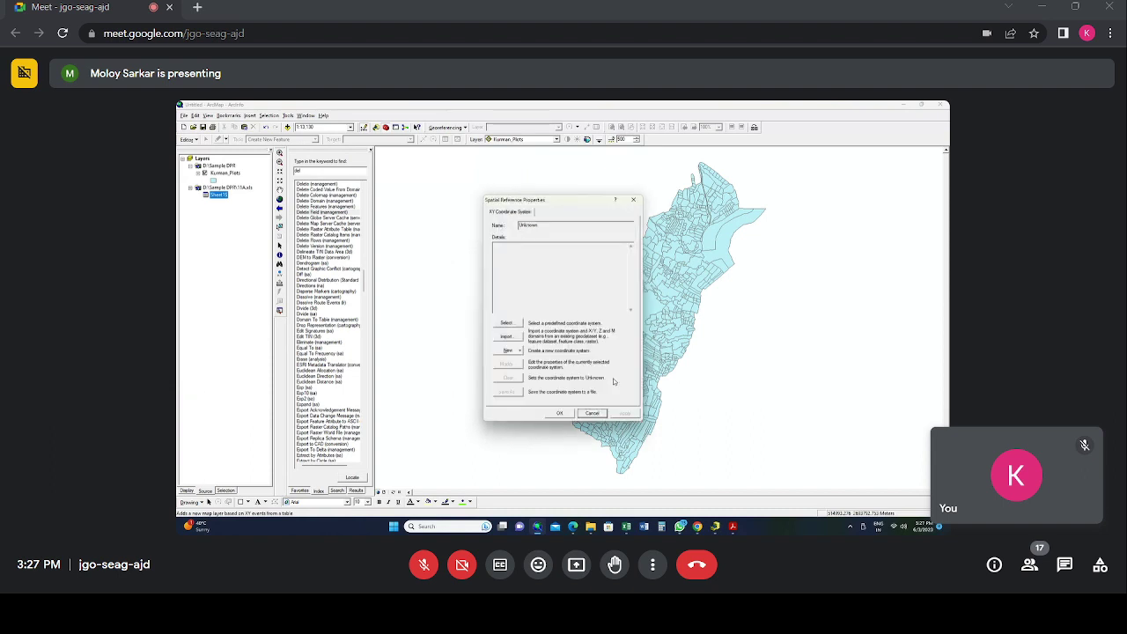
left_click(507, 324)
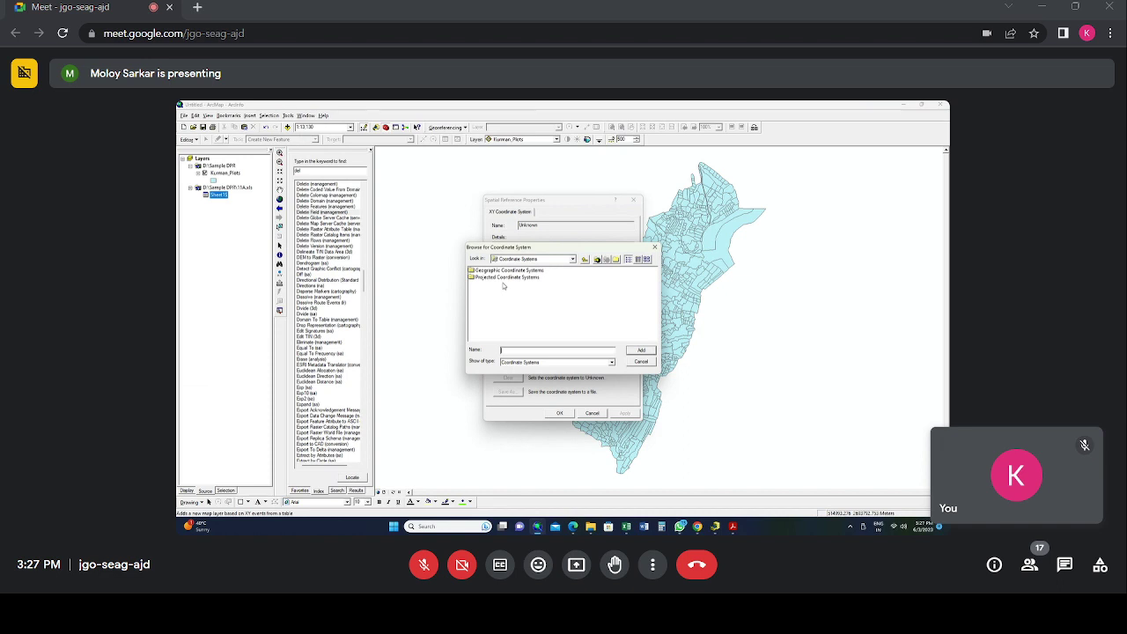
double_click(505, 271)
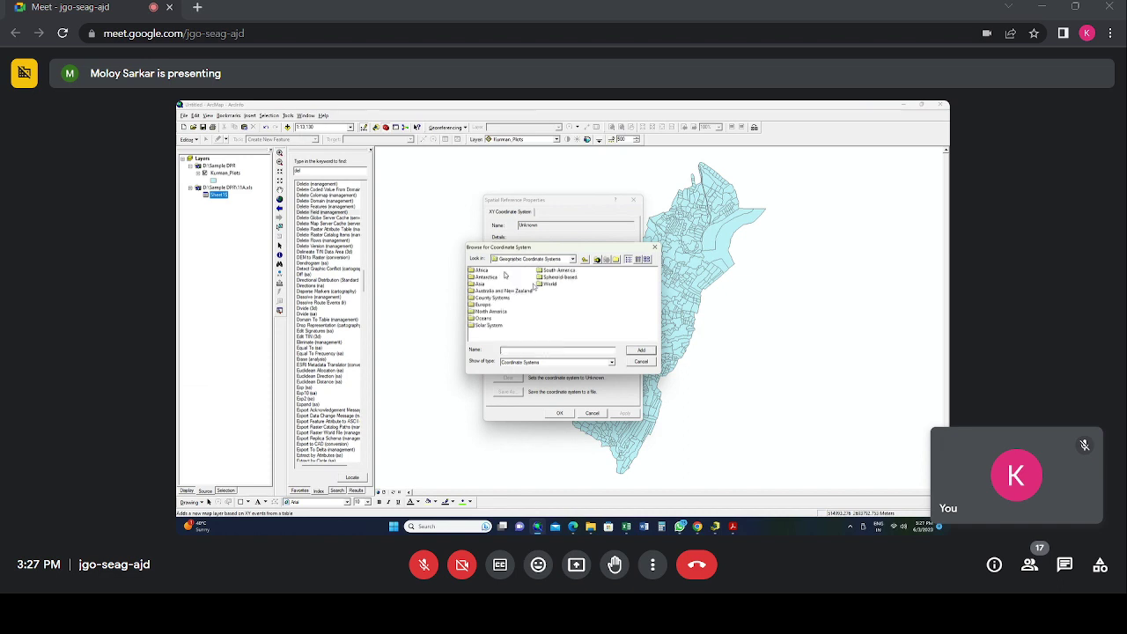
double_click(551, 284)
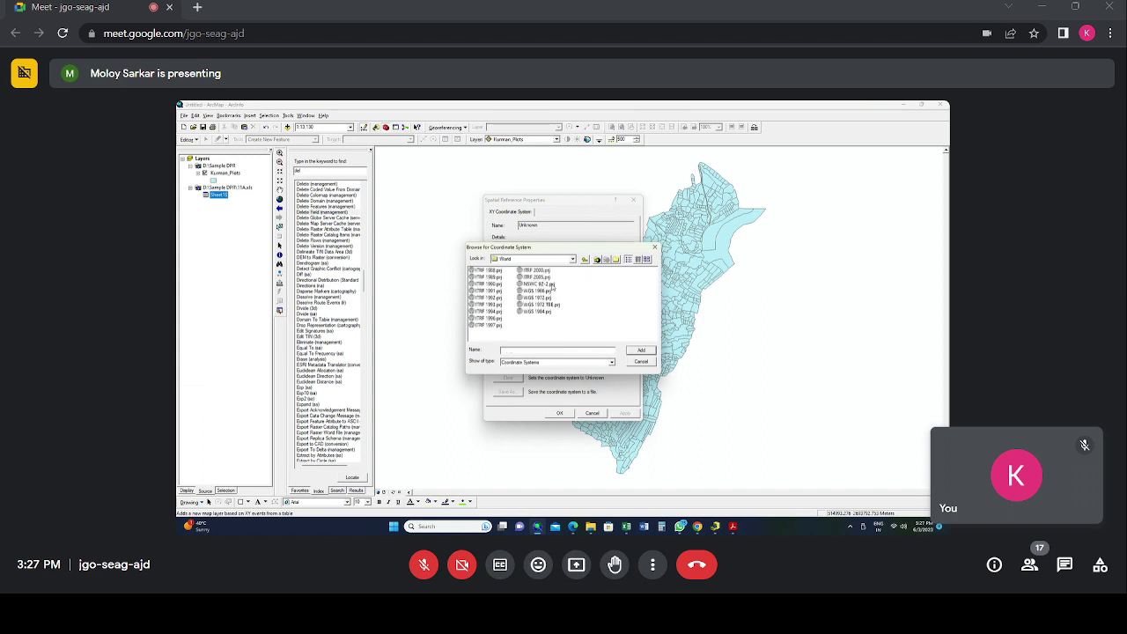
left_click(536, 312)
left_click(631, 351)
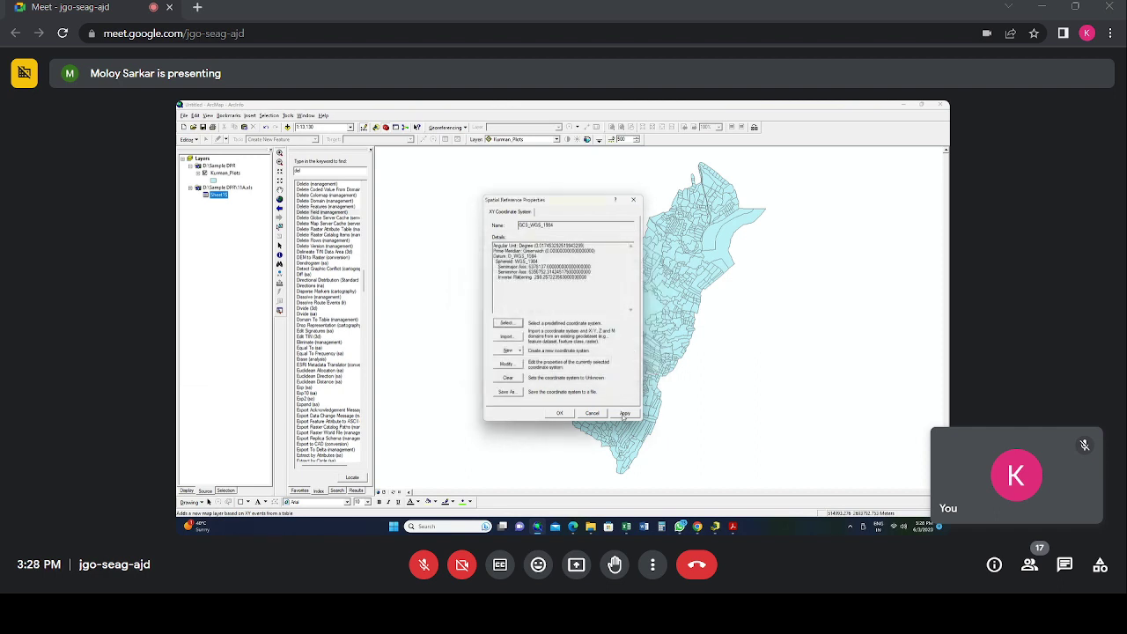
left_click(624, 414)
left_click(567, 414)
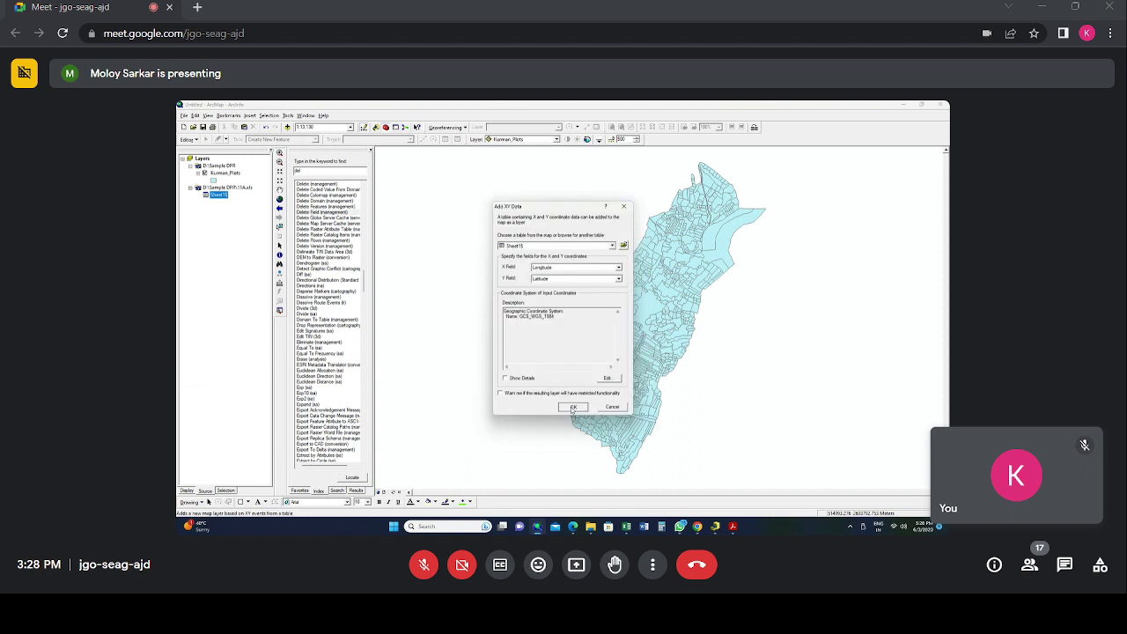
Step: Plot the Sheet1$ records as a point event layer and inspect them over the Kurman_Plots parcels
left_click(572, 407)
left_click_drag(661, 342, 617, 349)
scroll(614, 350, "up", 3)
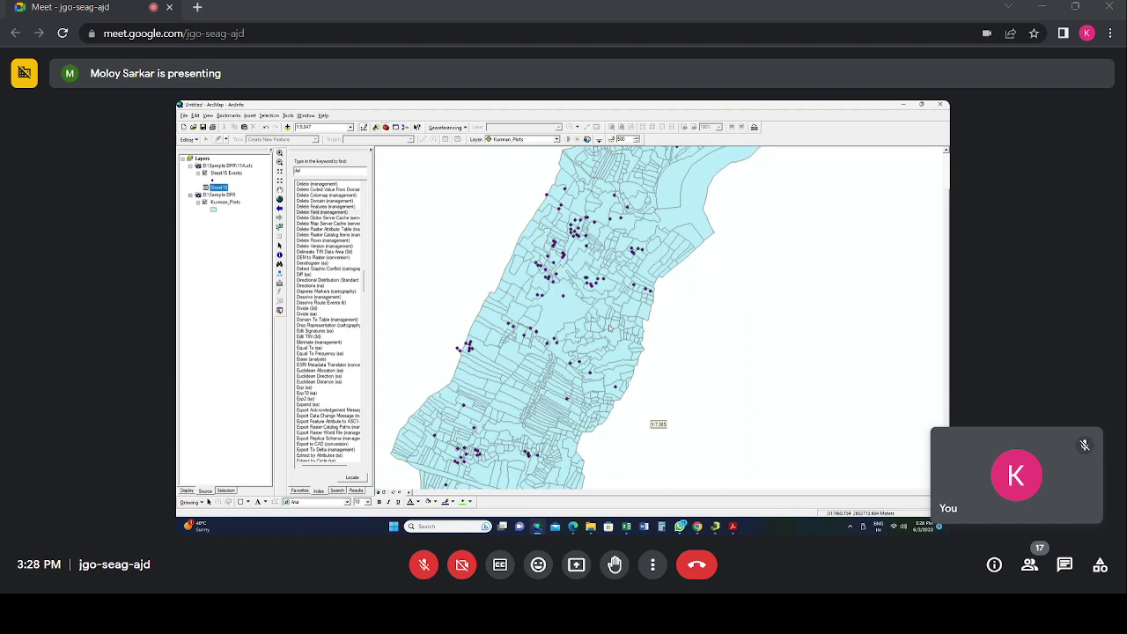
left_click_drag(487, 302, 599, 364)
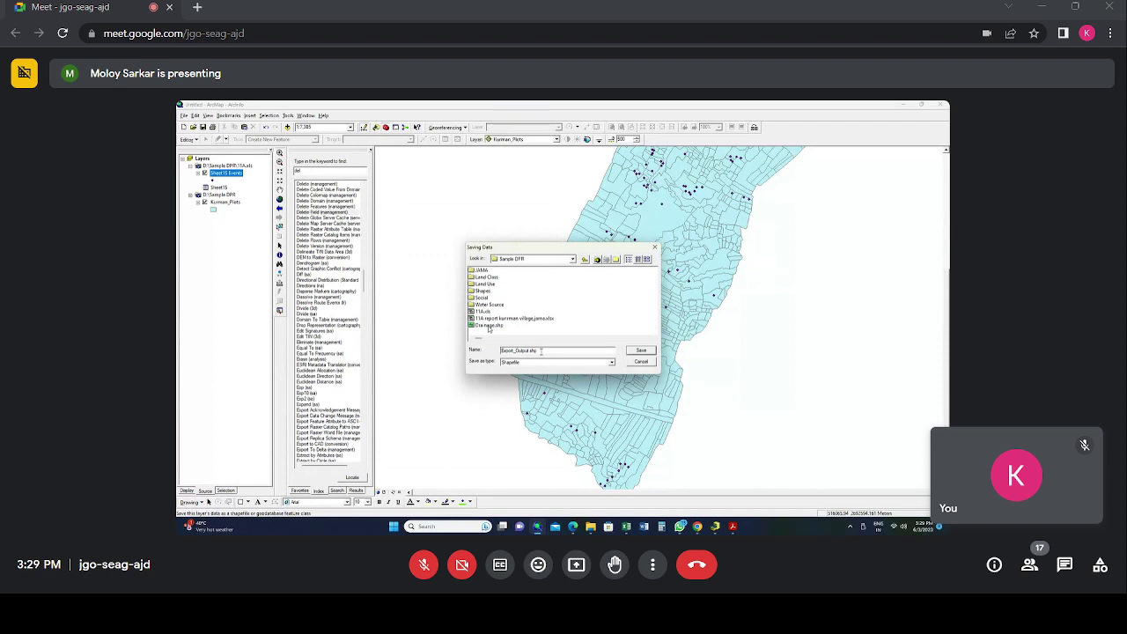
Step: Start exporting all features of the Sheet1$ Events layer and choose the Sample DPR folder on D: as the output location
left_click(641, 363)
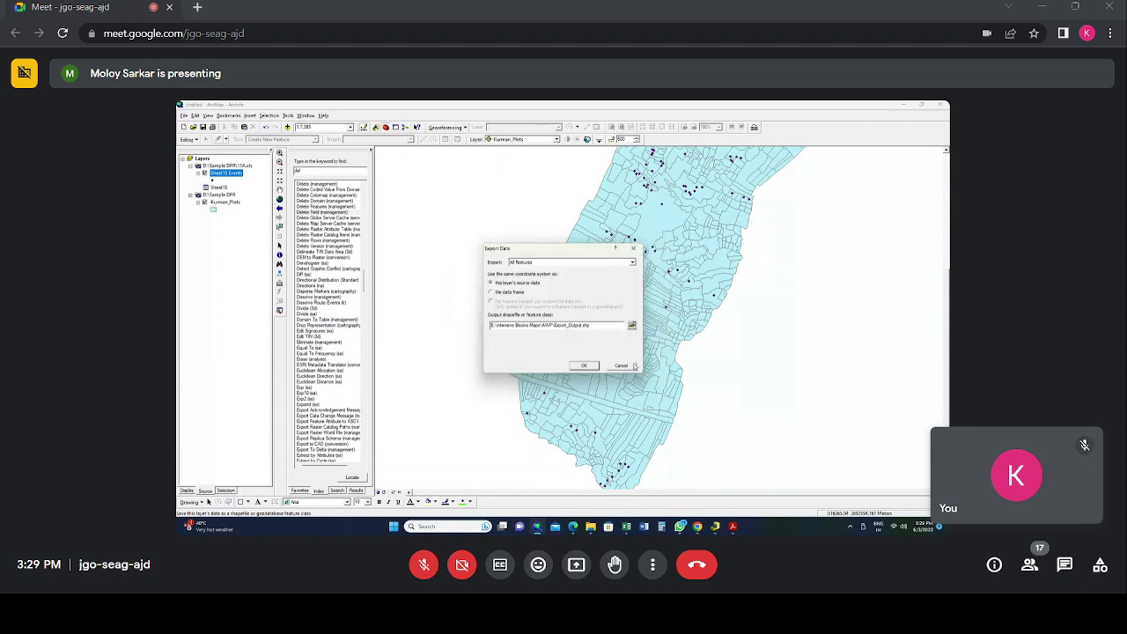
left_click(621, 366)
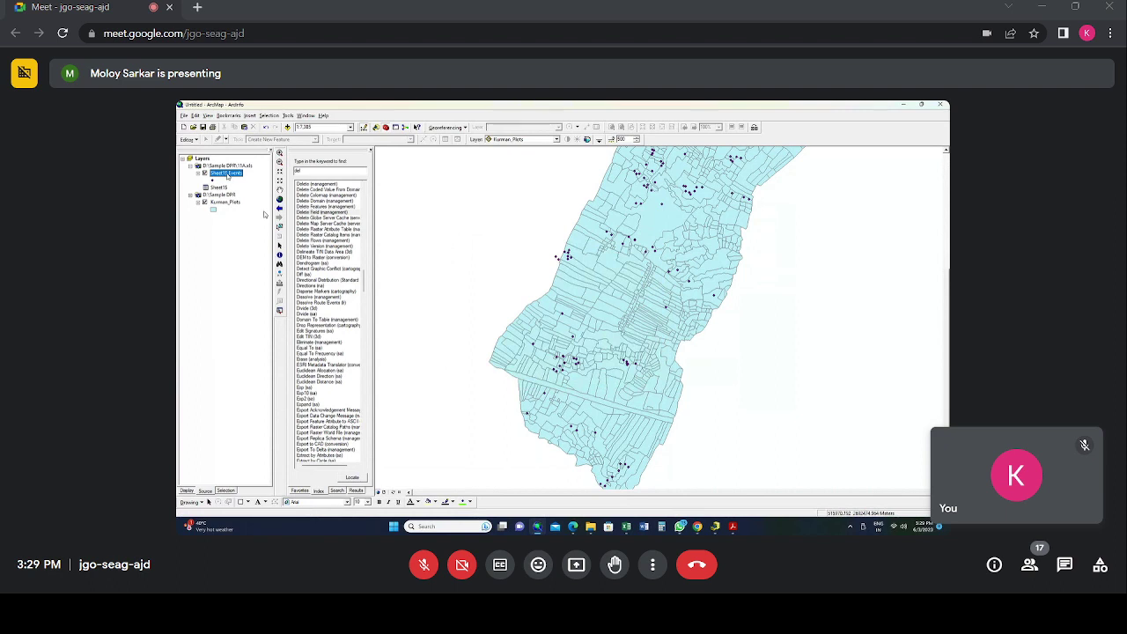
right_click(228, 175)
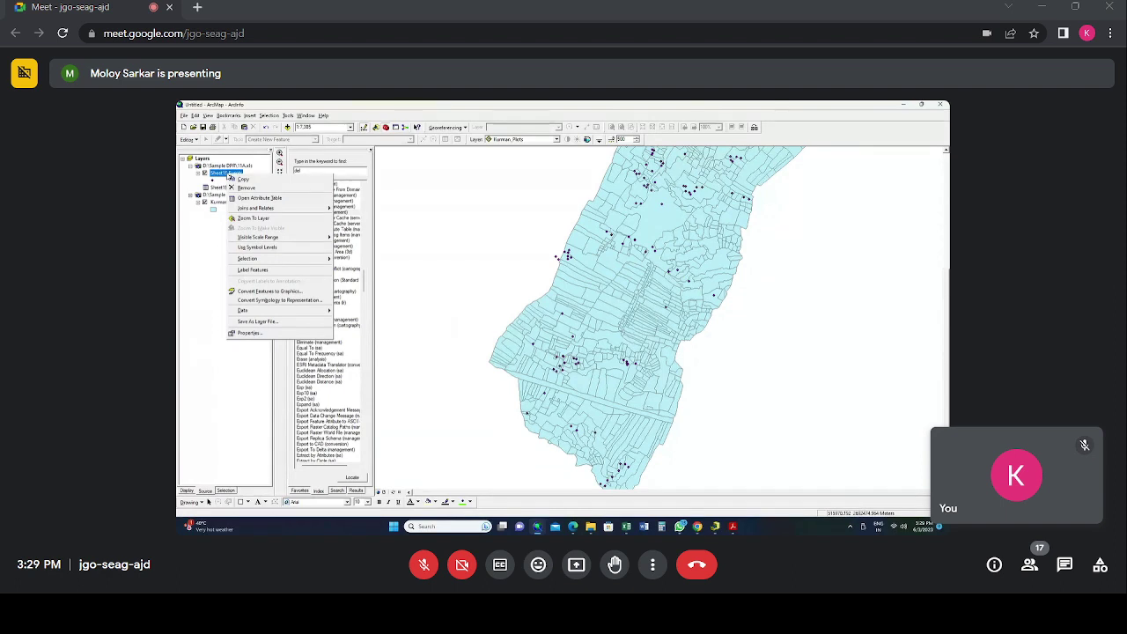
mouse_move(243, 310)
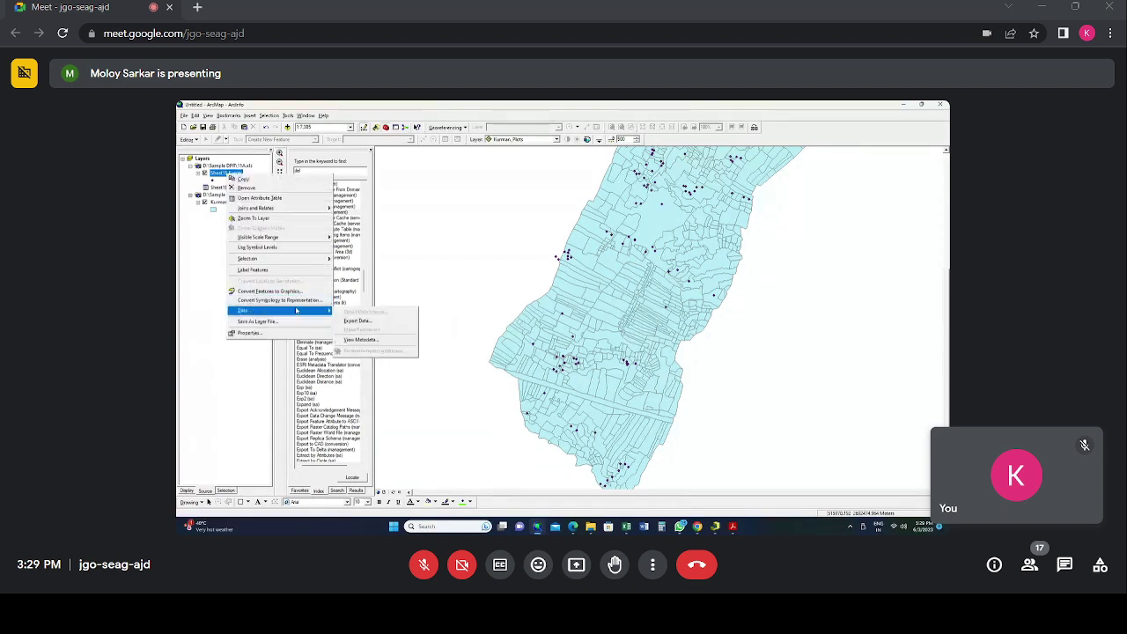
left_click(357, 320)
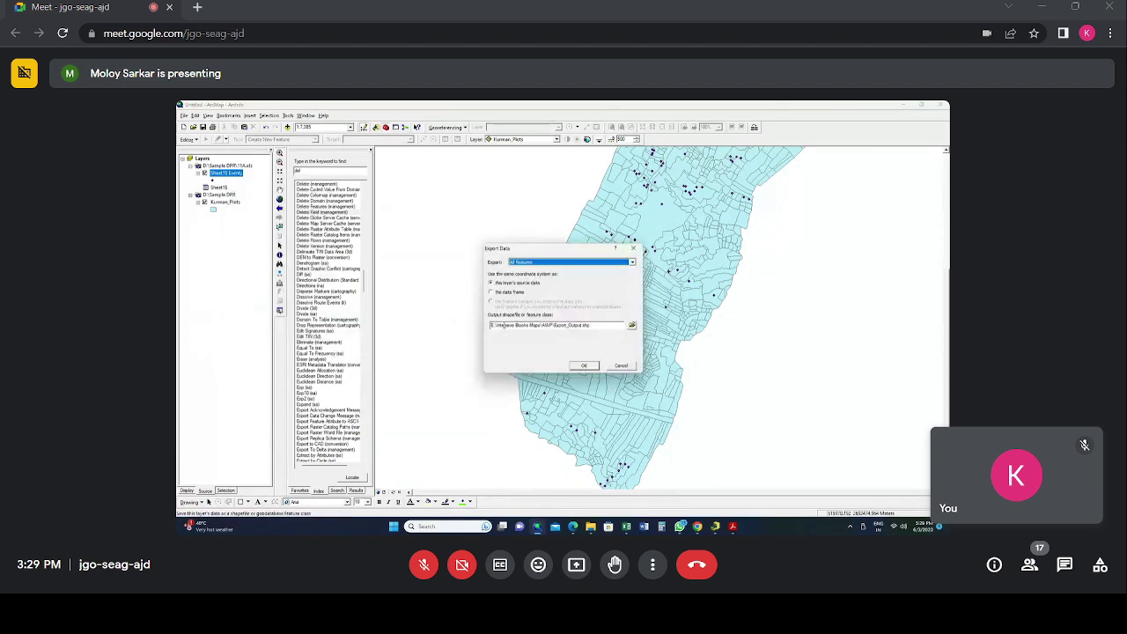
left_click(632, 326)
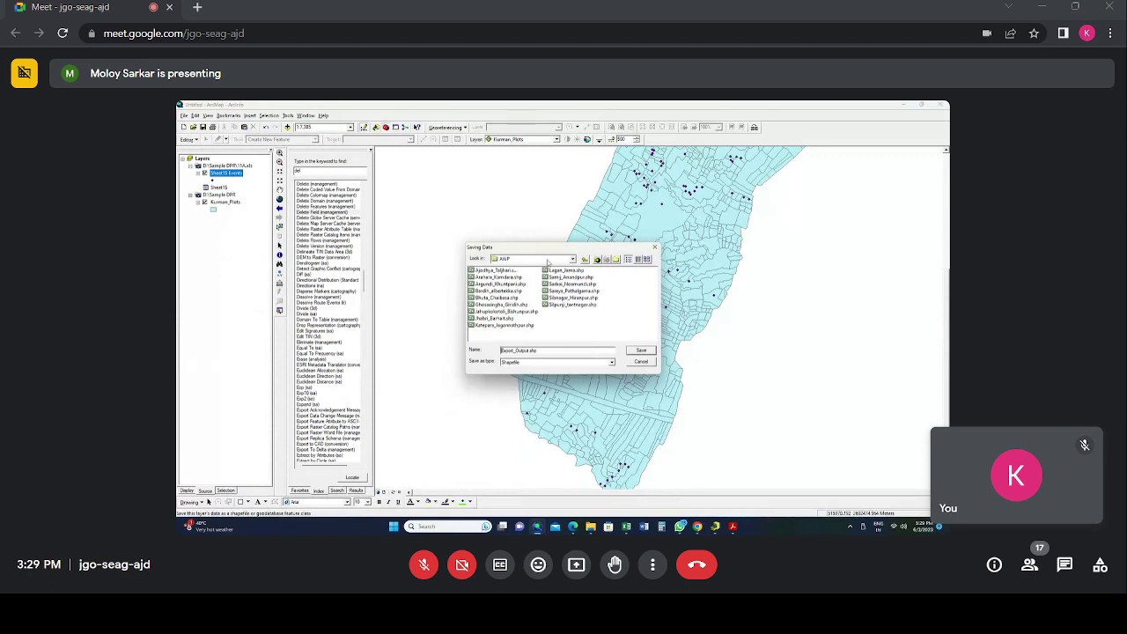
key("alt+Down")
key("Return")
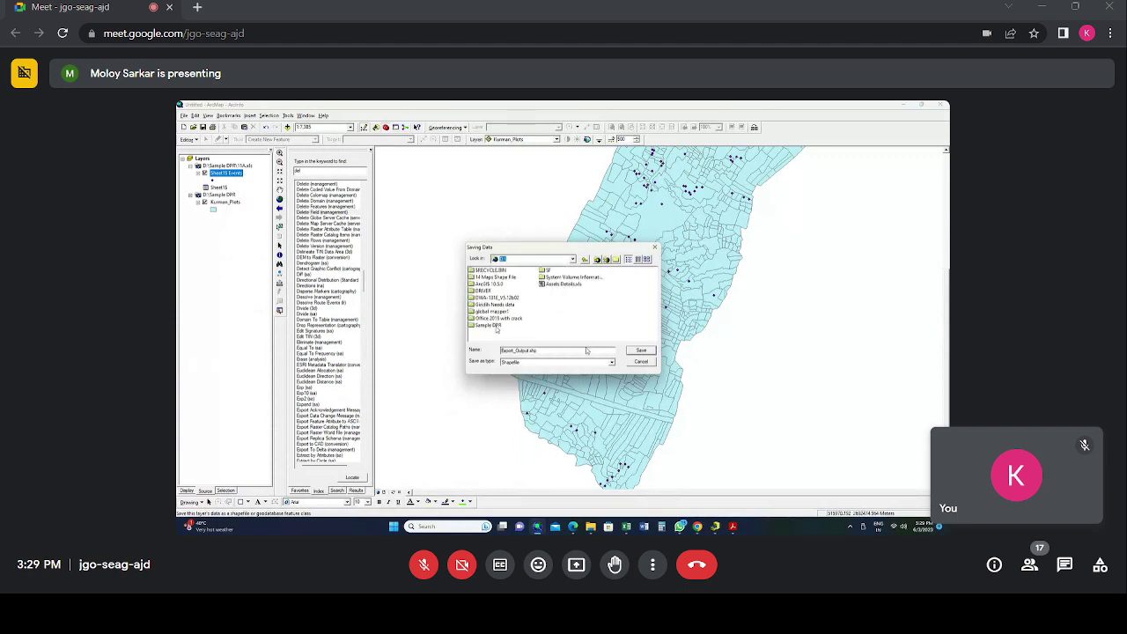
double_click(490, 325)
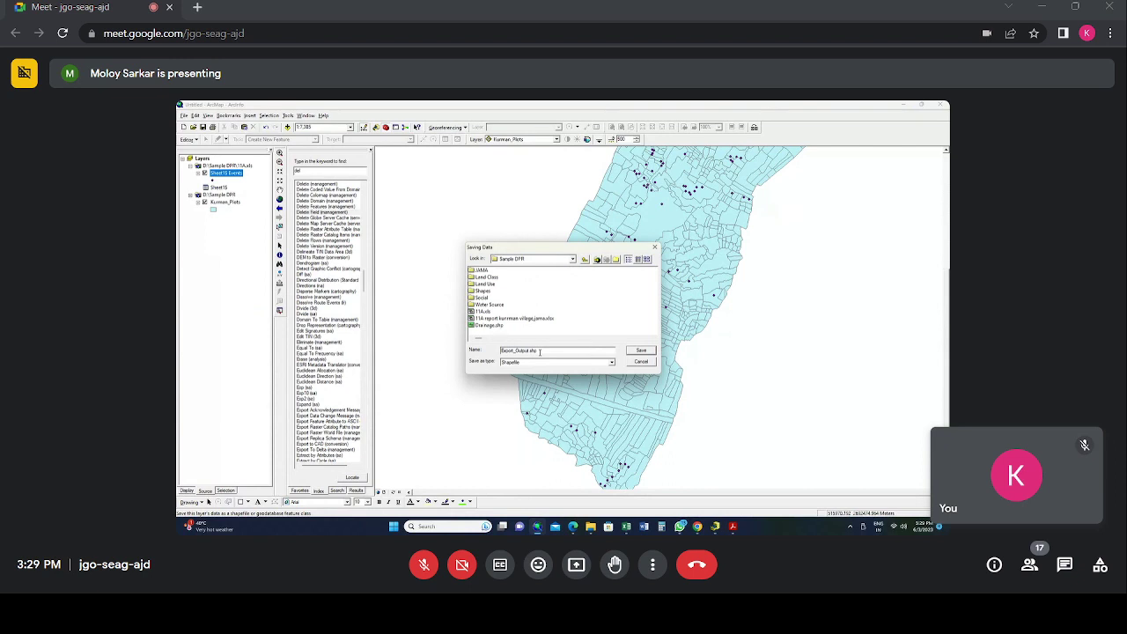
Step: Name the output shapefile 11a, export it and add the exported data to the map as a layer
double_click(502, 351)
type("11a")
left_click(641, 351)
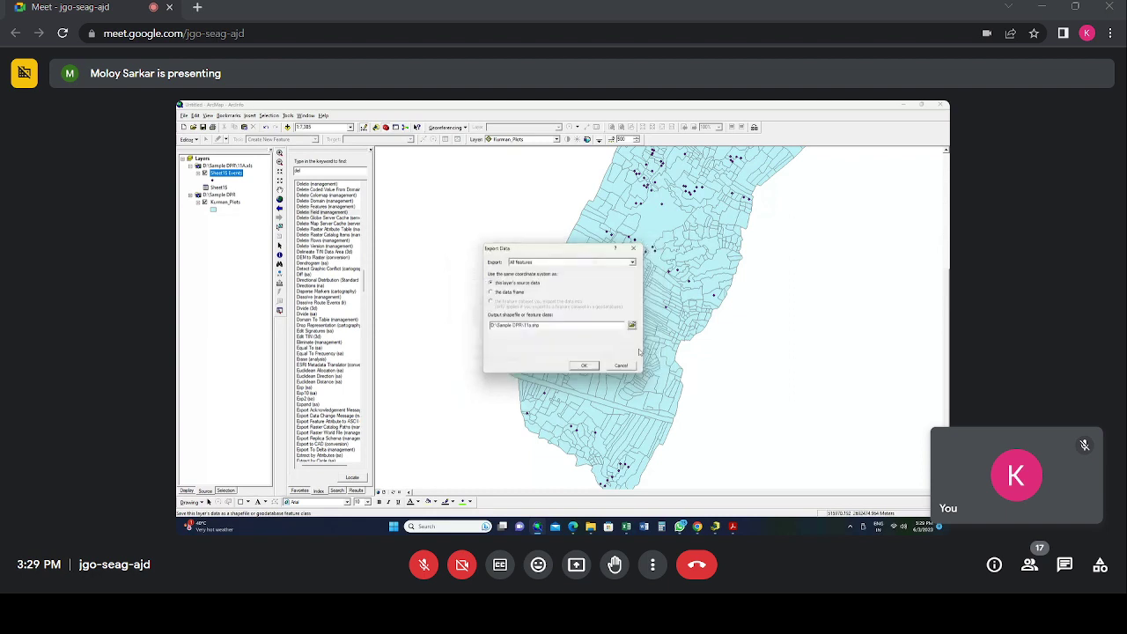
left_click(584, 365)
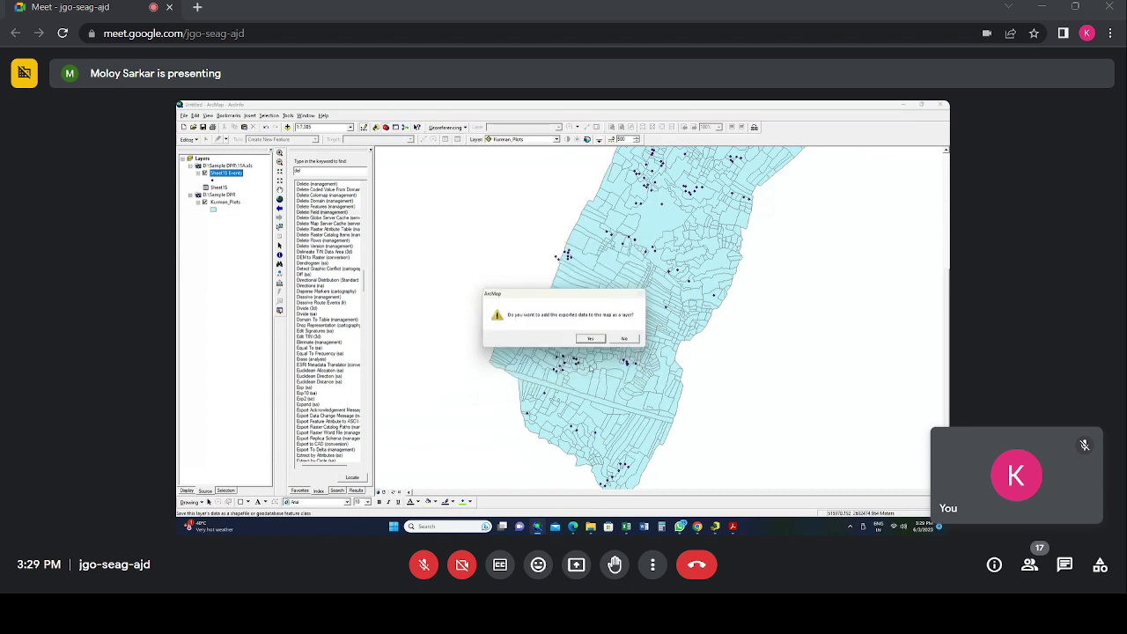
left_click(590, 339)
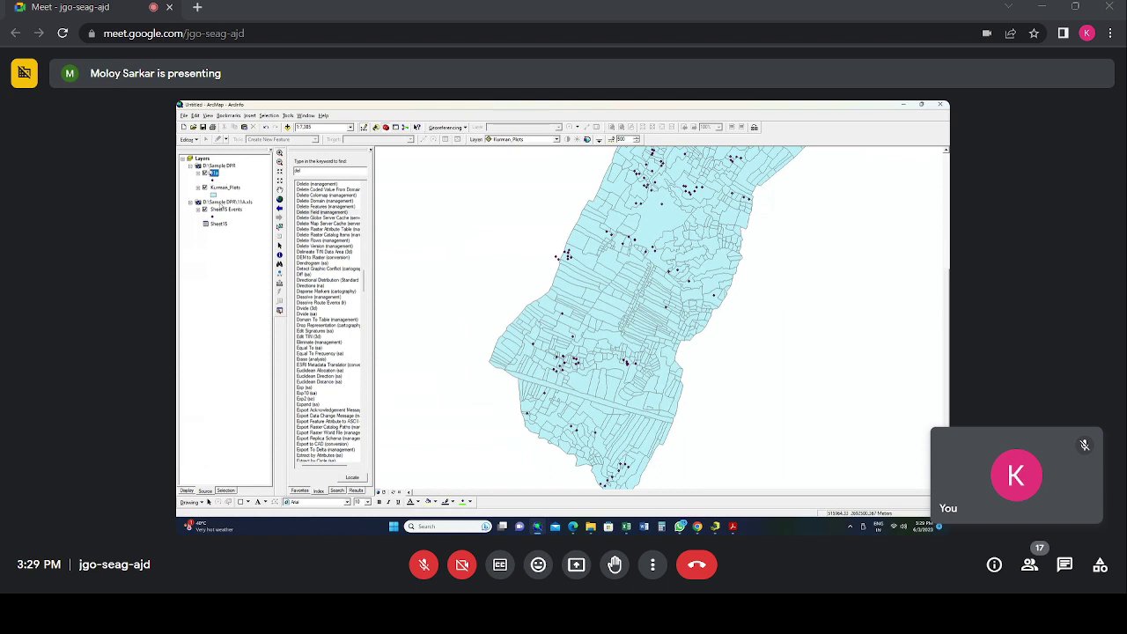
Step: Remove the 11A.xls workbook source with its event layer and table from the map, and inspect the remaining points
left_click(227, 202)
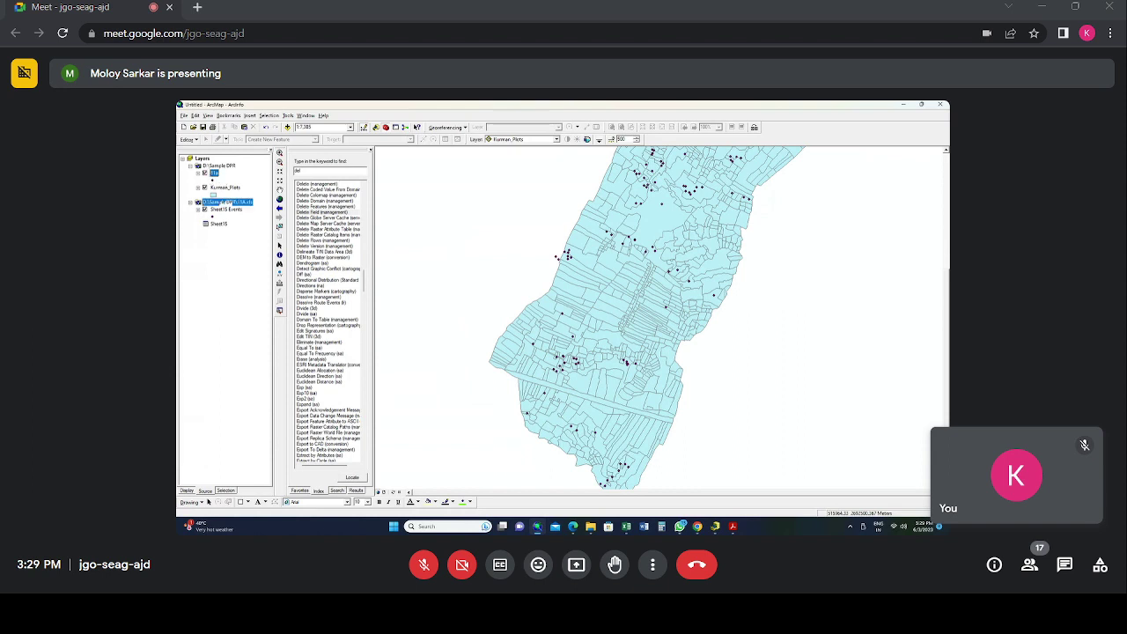
right_click(236, 209)
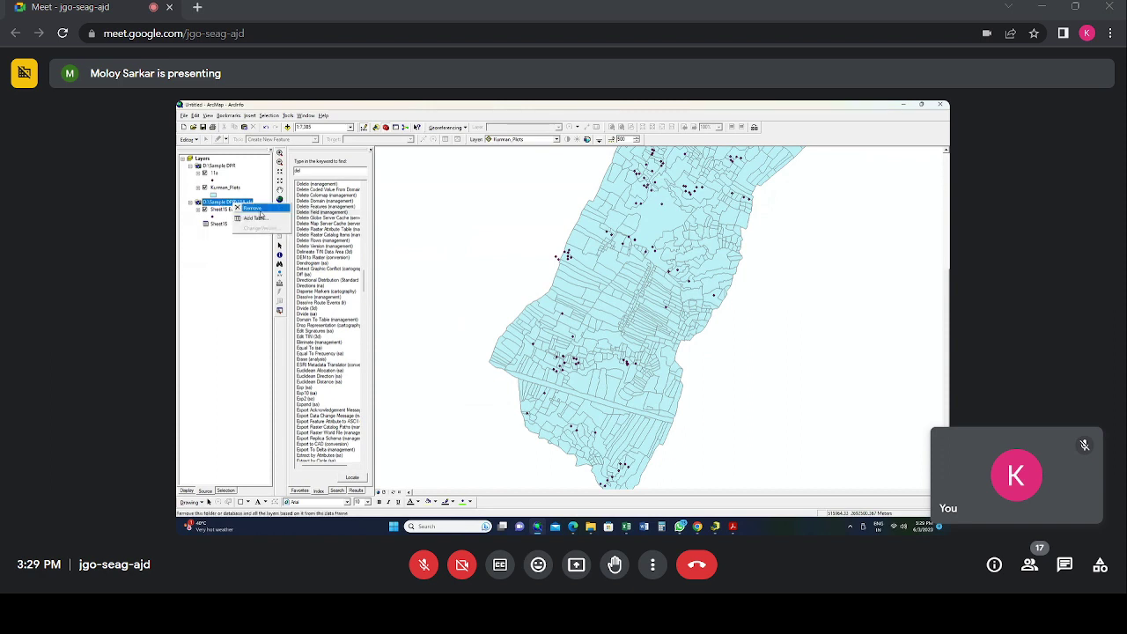
left_click(256, 213)
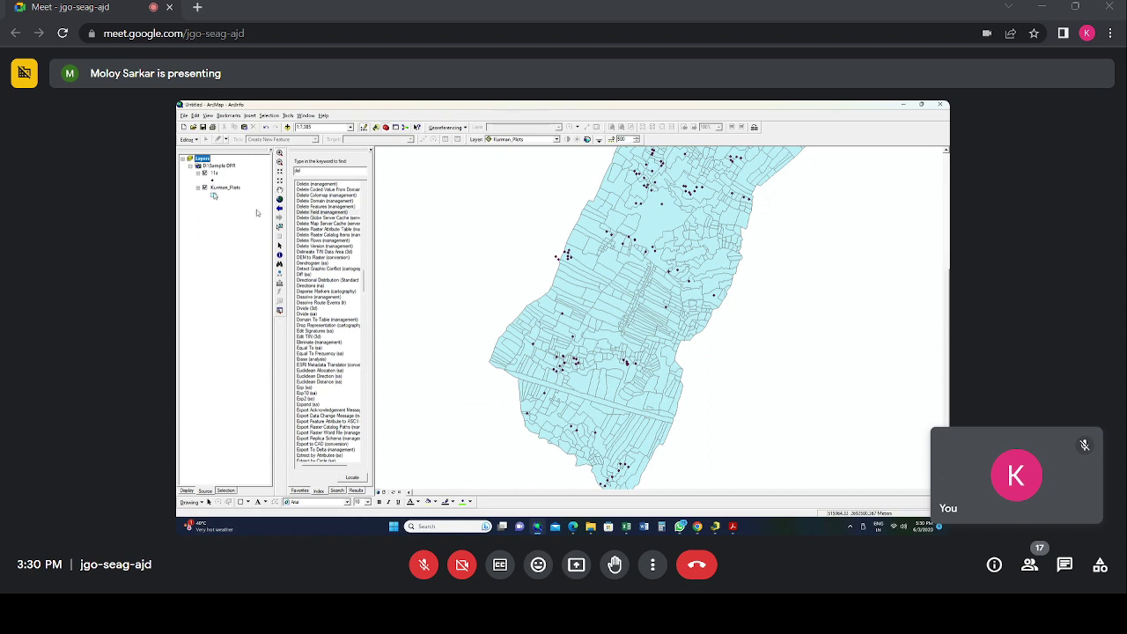
left_click_drag(624, 213, 645, 342)
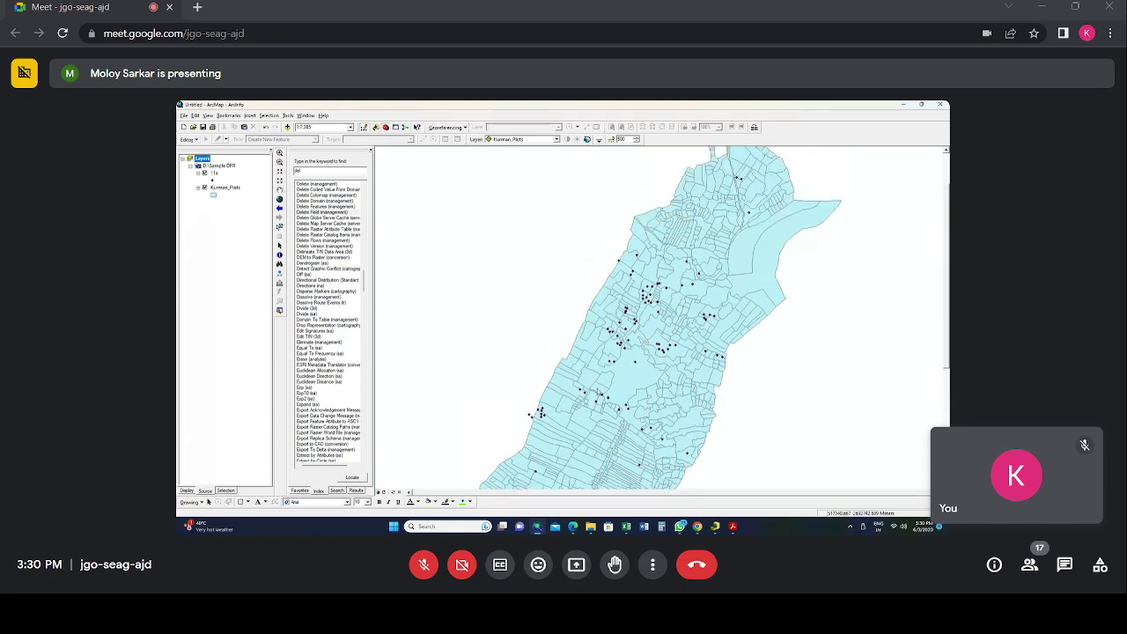
left_click_drag(539, 431, 561, 297)
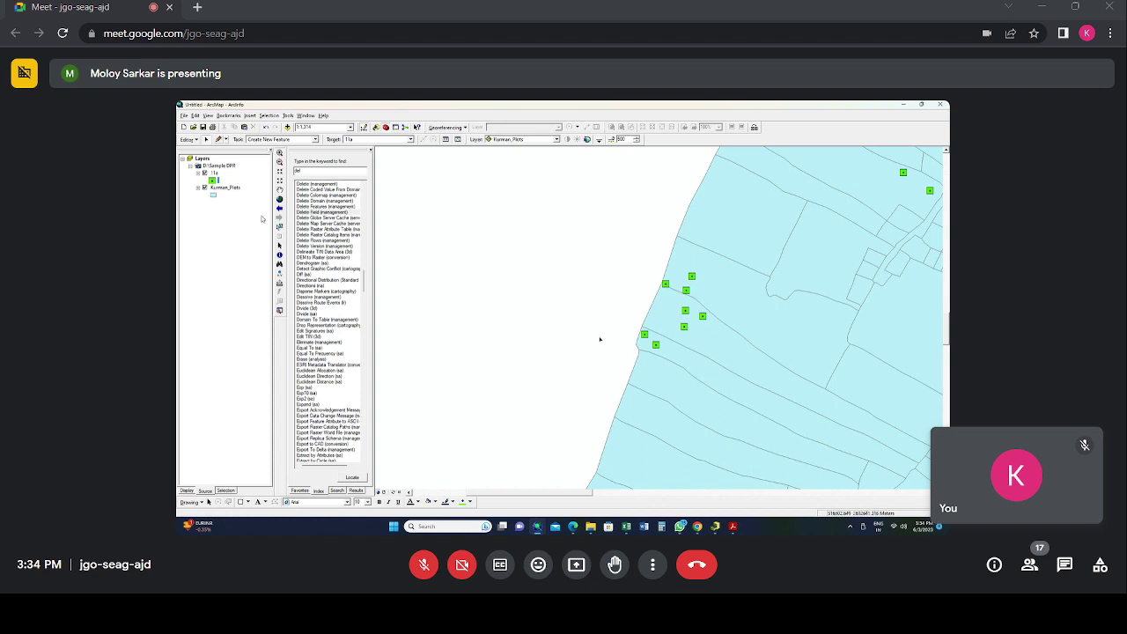
Step: Review the records and columns in the 11a layer's attribute table, including the coordinates and estimates, and close the table
right_click(215, 172)
left_click(252, 198)
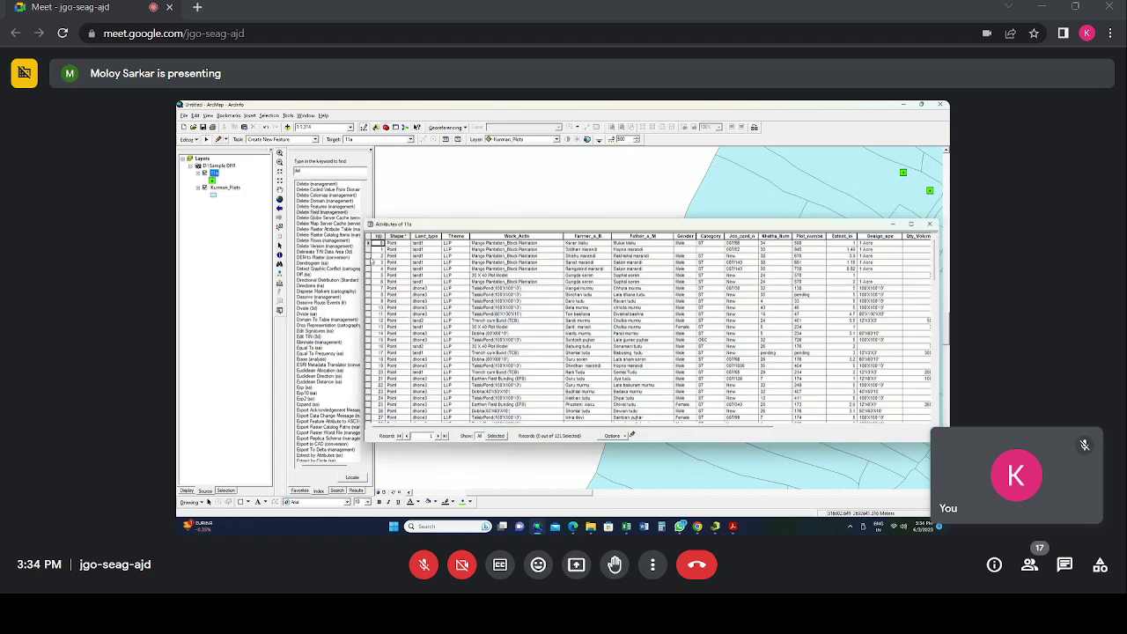
scroll(582, 388, "down", 7)
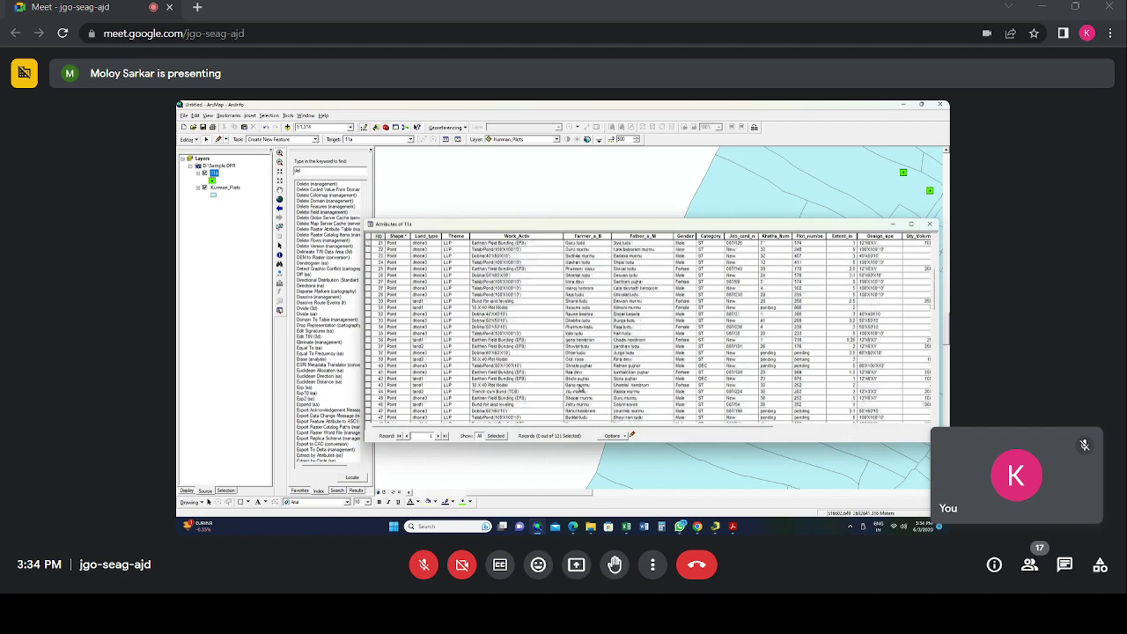
scroll(582, 388, "down", 20)
left_click_drag(584, 427, 890, 399)
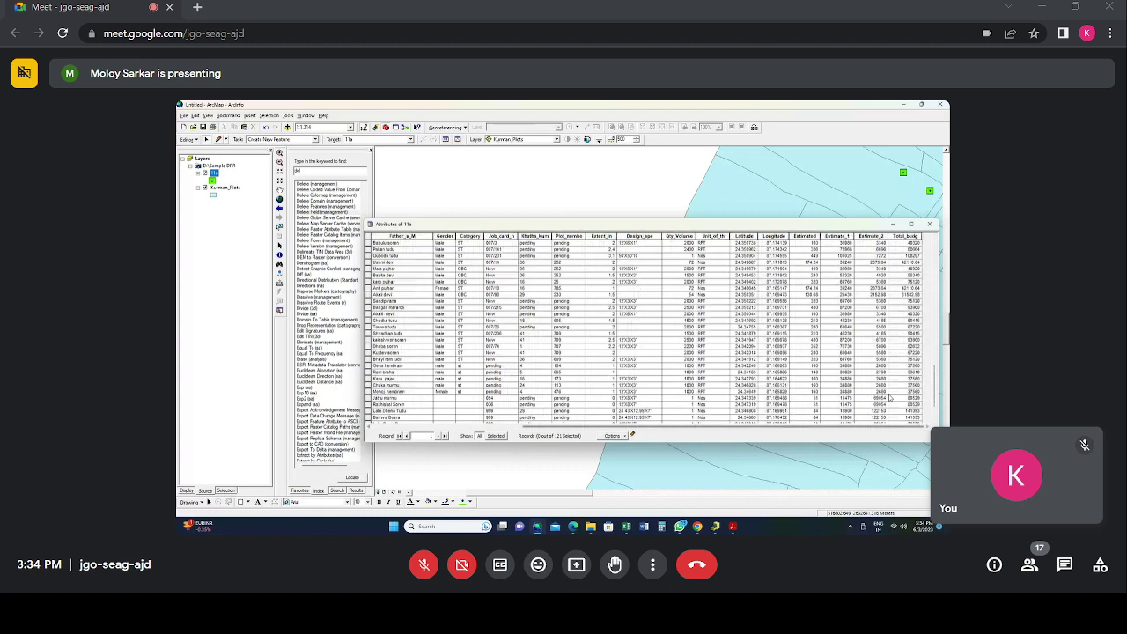
scroll(891, 399, "down", 5)
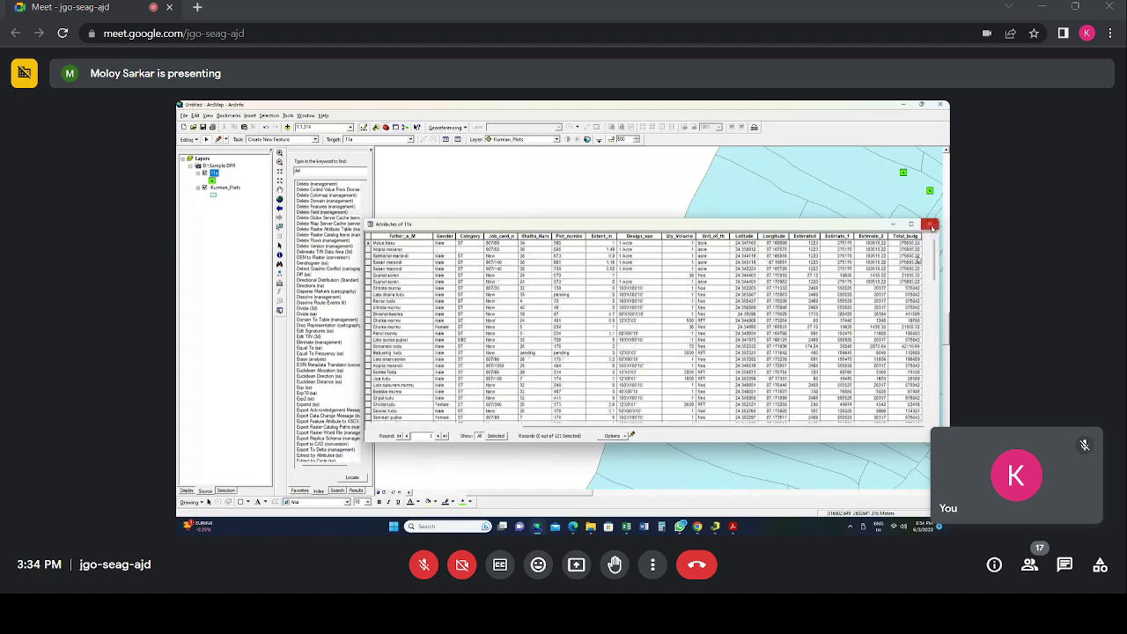
left_click(932, 225)
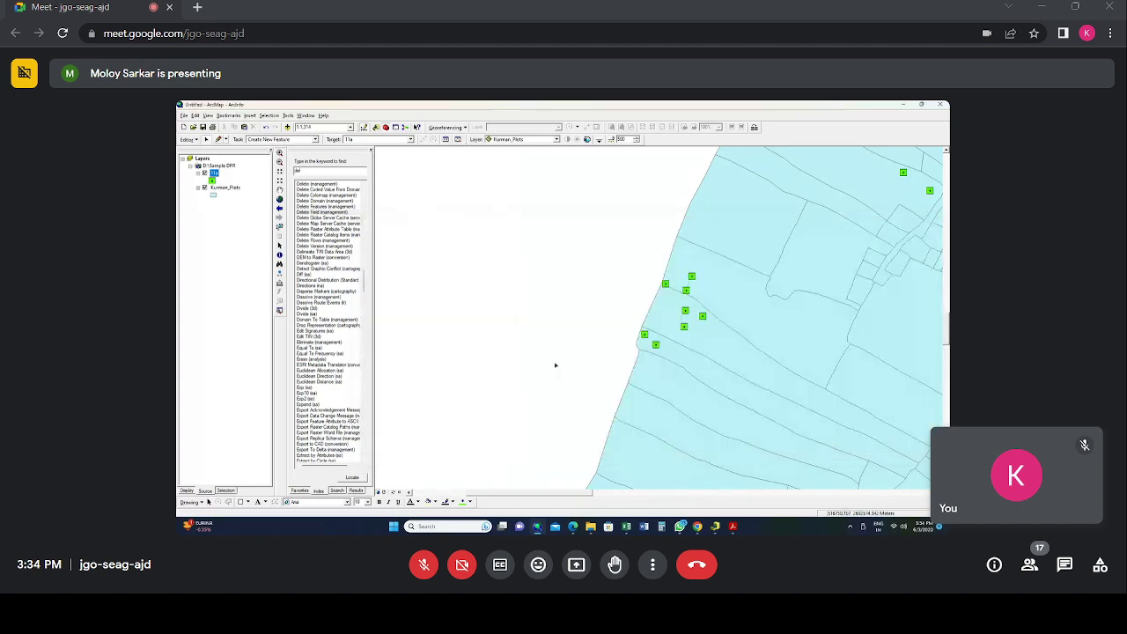
Step: Save the pending edits to the 11a layer and stop the edit session
left_click_drag(659, 355, 486, 289)
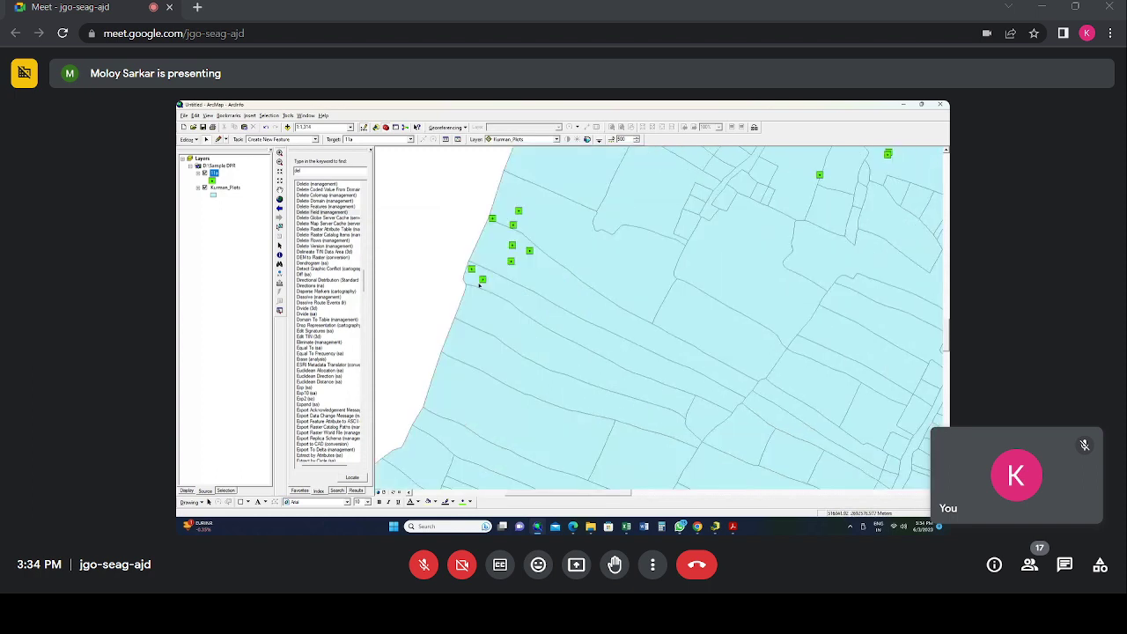
scroll(492, 295, "down", 1)
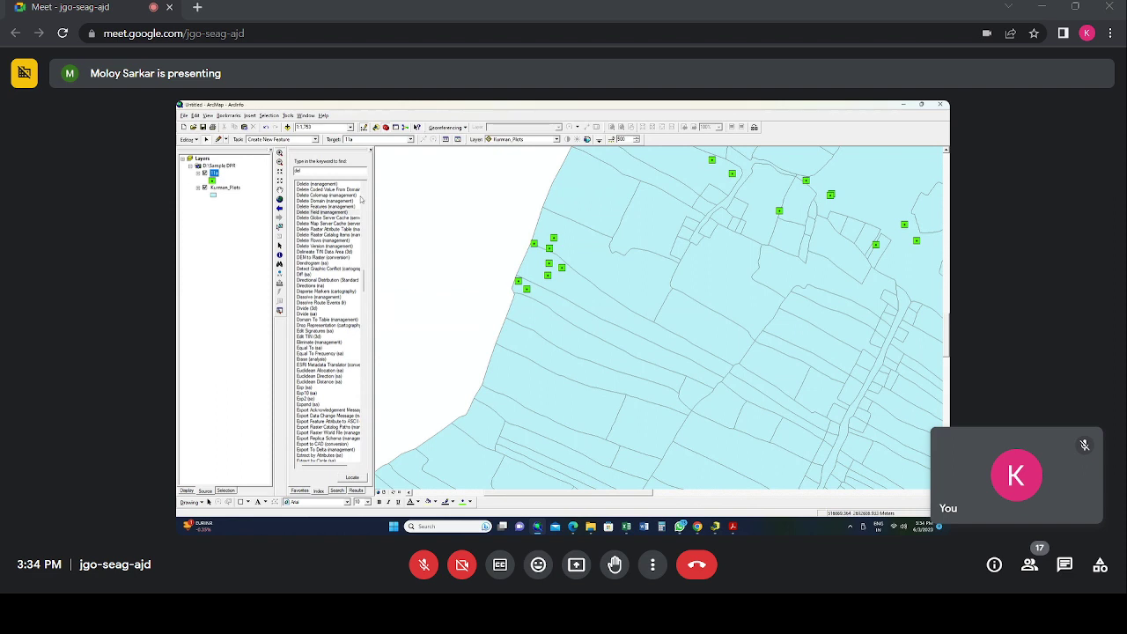
left_click(195, 137)
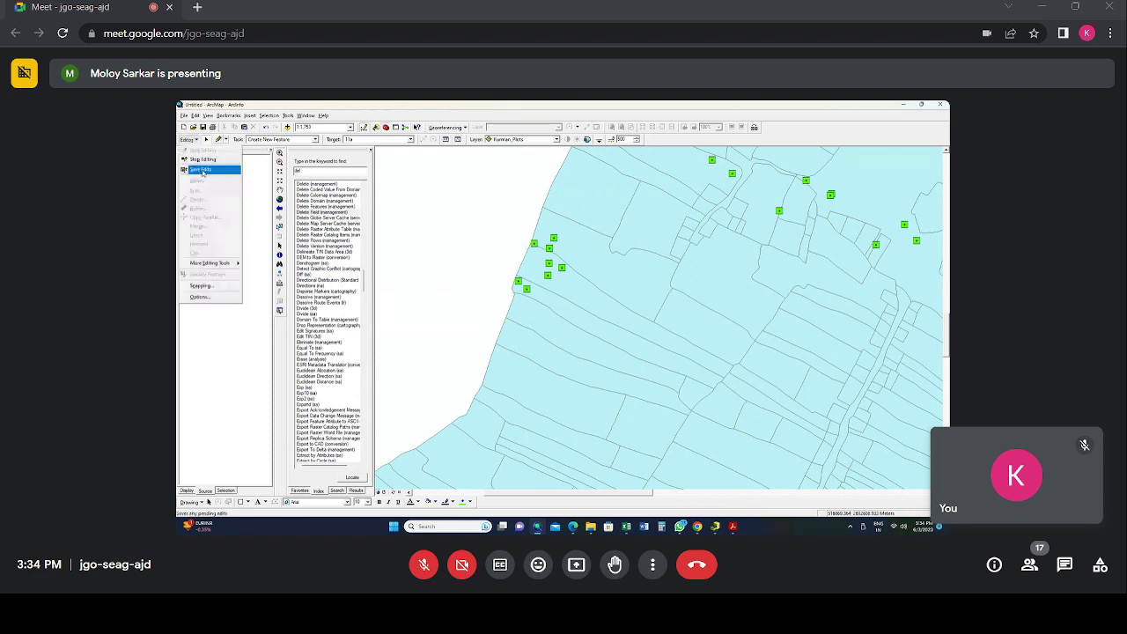
left_click(198, 145)
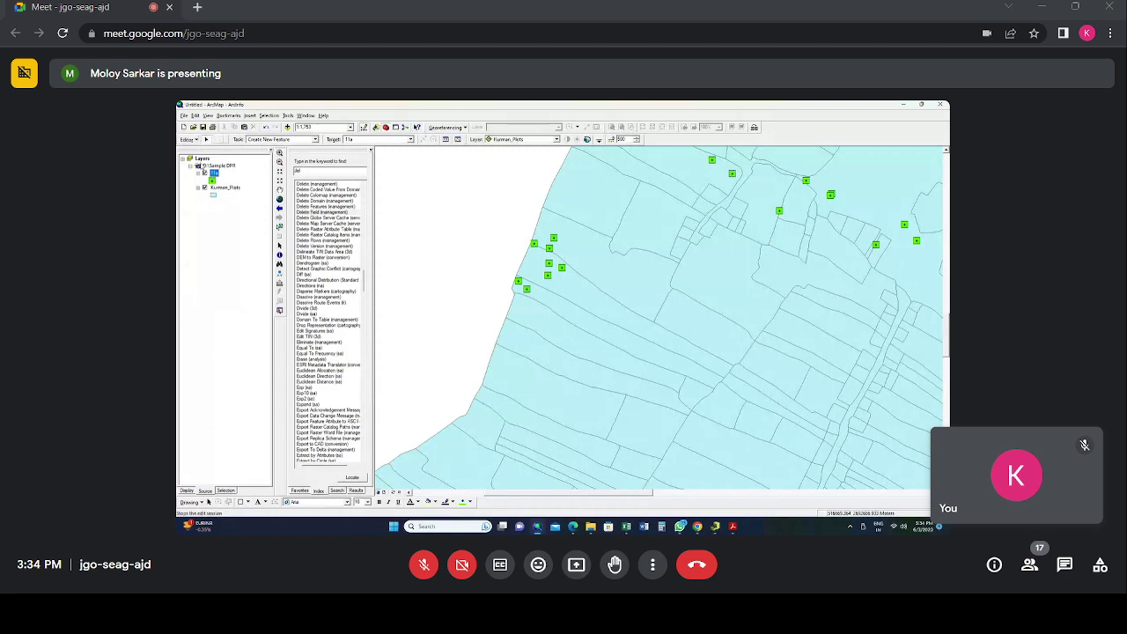
scroll(547, 390, "down", 3)
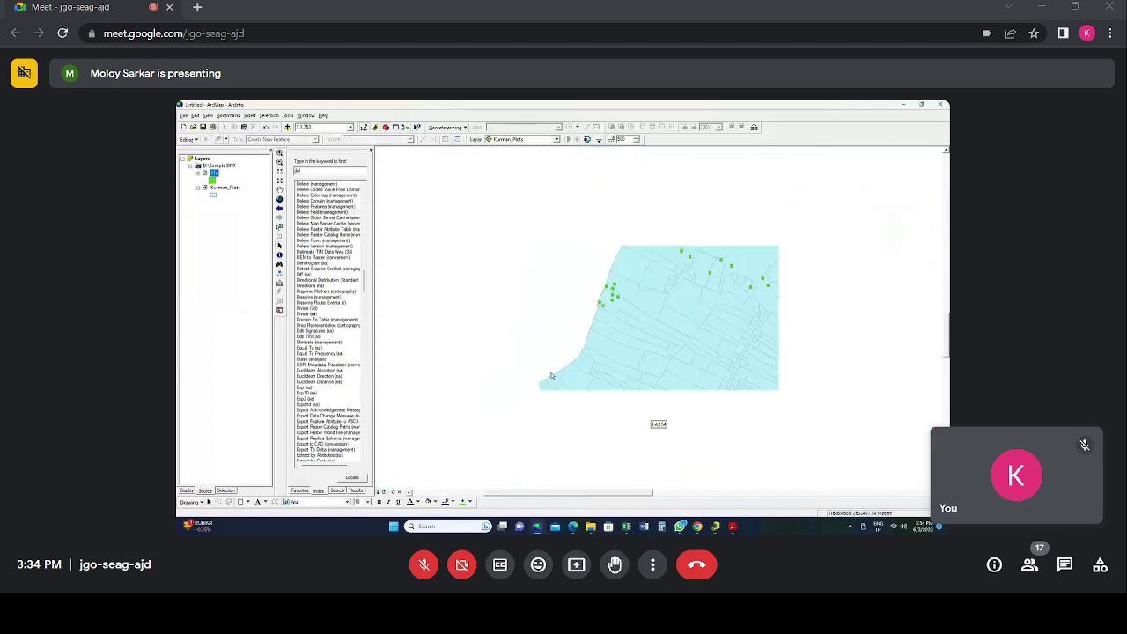
Step: Inspect how the 11a points are distributed over the Kurman_Plots parcels across the village
left_click_drag(735, 397, 706, 329)
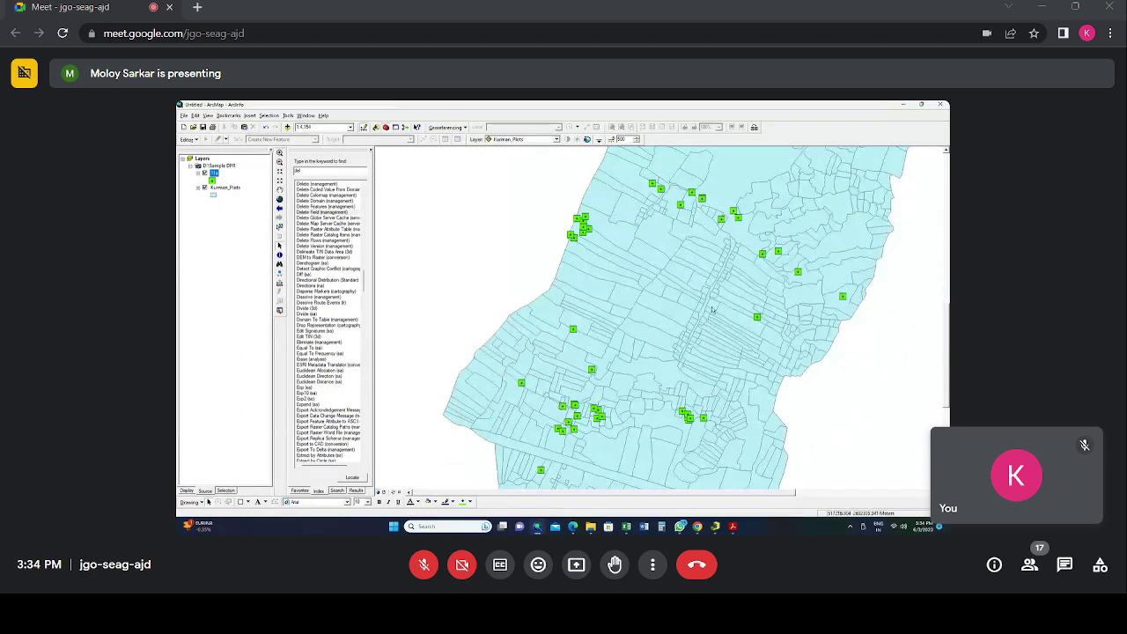
scroll(711, 309, "down", 2)
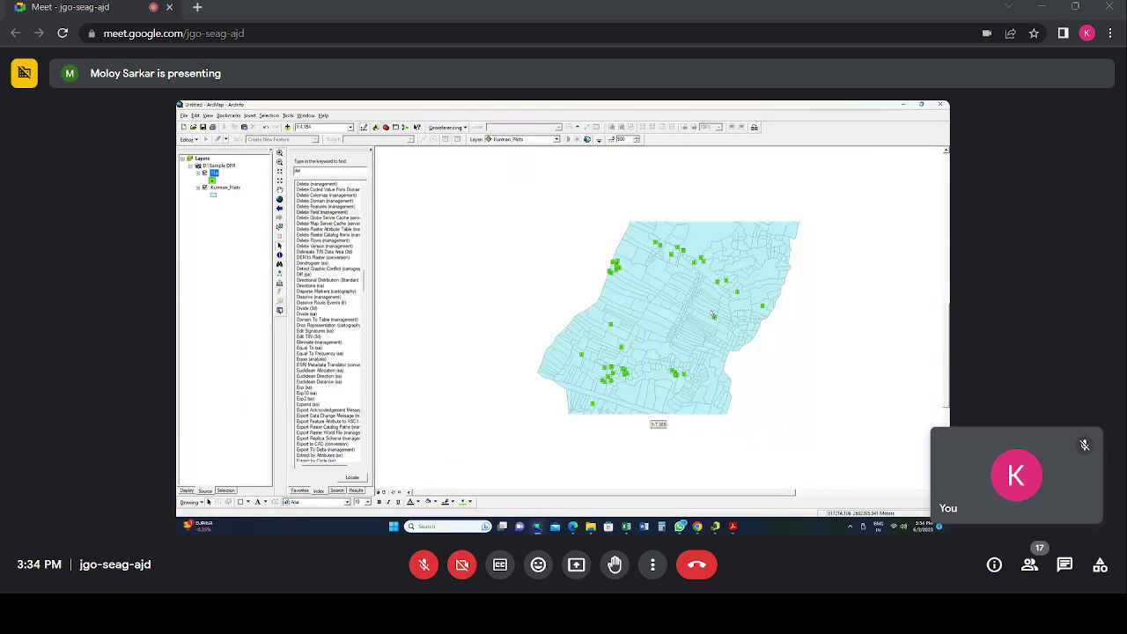
left_click_drag(715, 226, 646, 338)
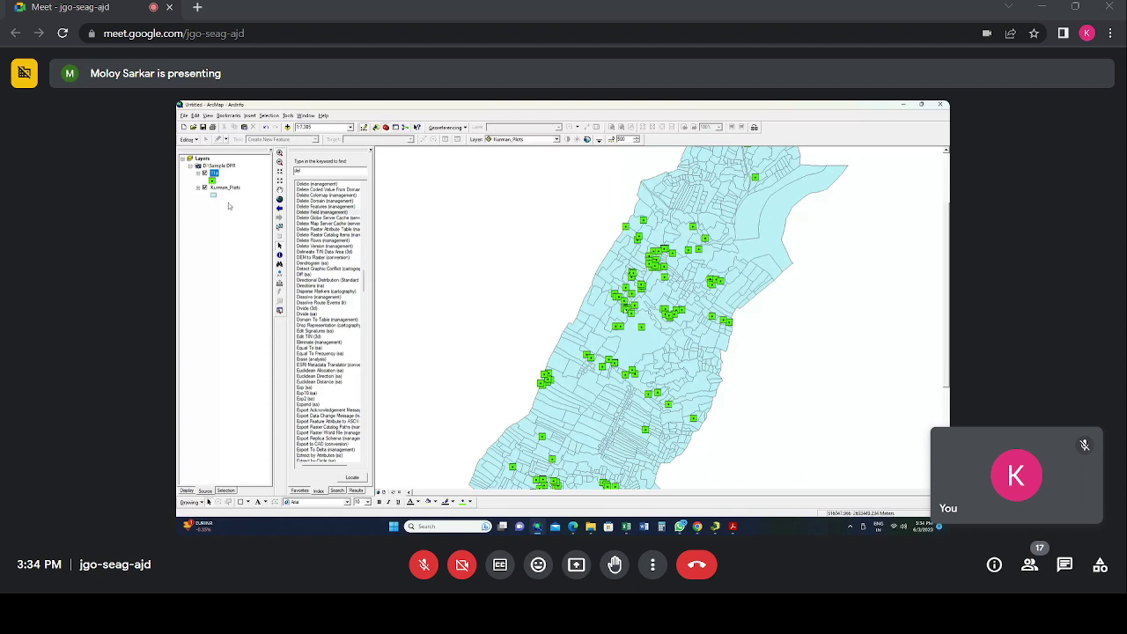
left_click(222, 188)
left_click(215, 174)
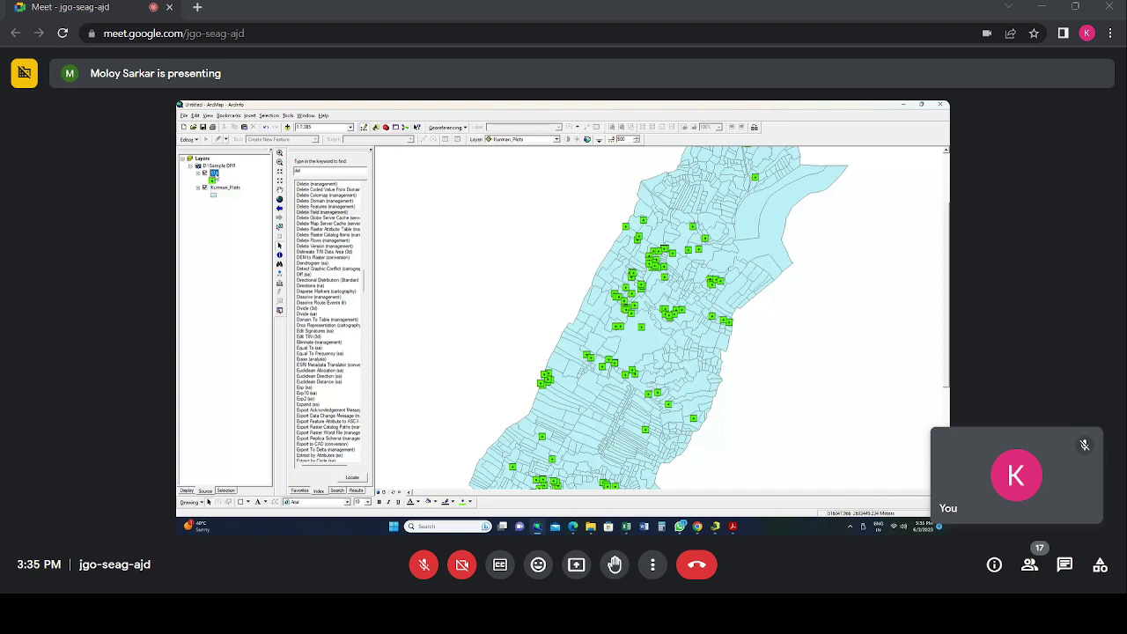
left_click(223, 189)
left_click(217, 235)
Step: Open the Spatial Join tool from the Overlay toolset of the Analysis Tools
left_click(300, 491)
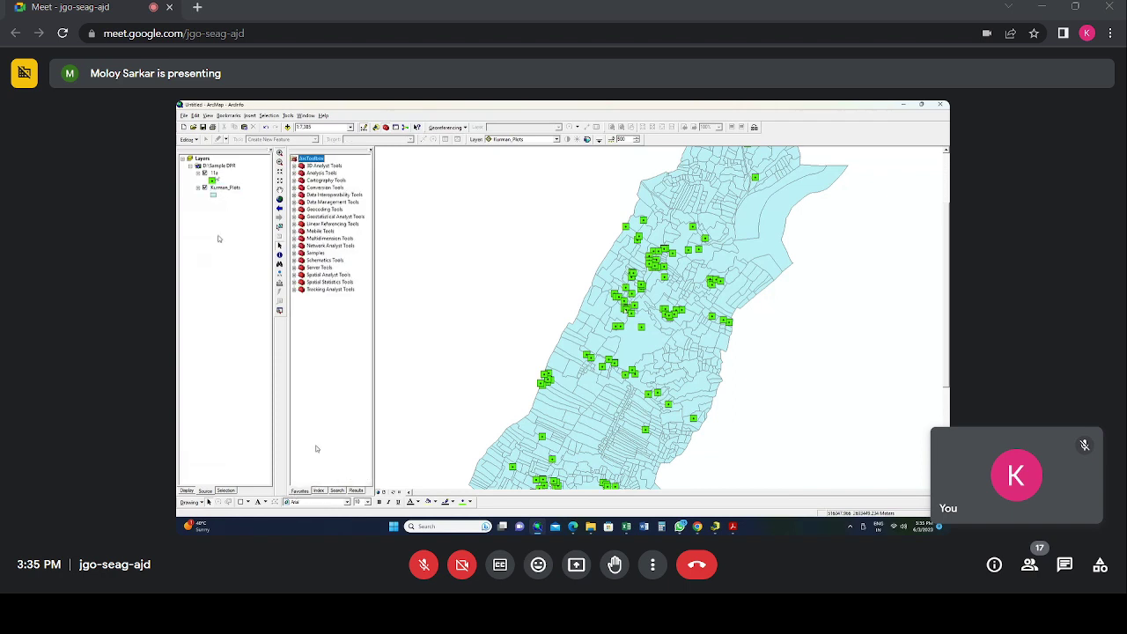
left_click(295, 173)
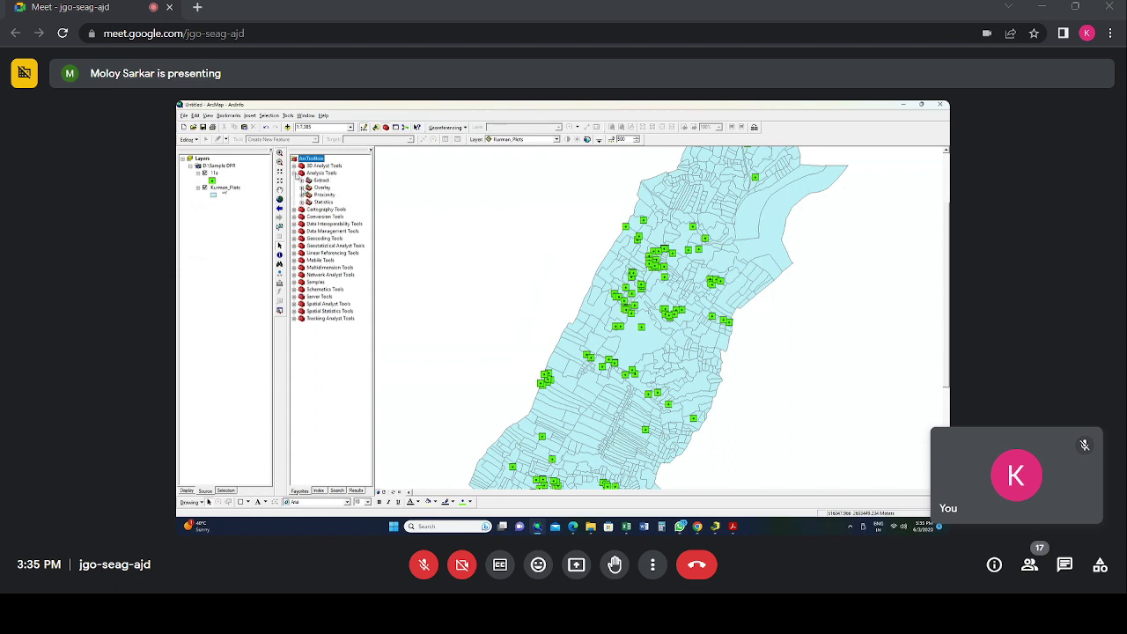
left_click(302, 187)
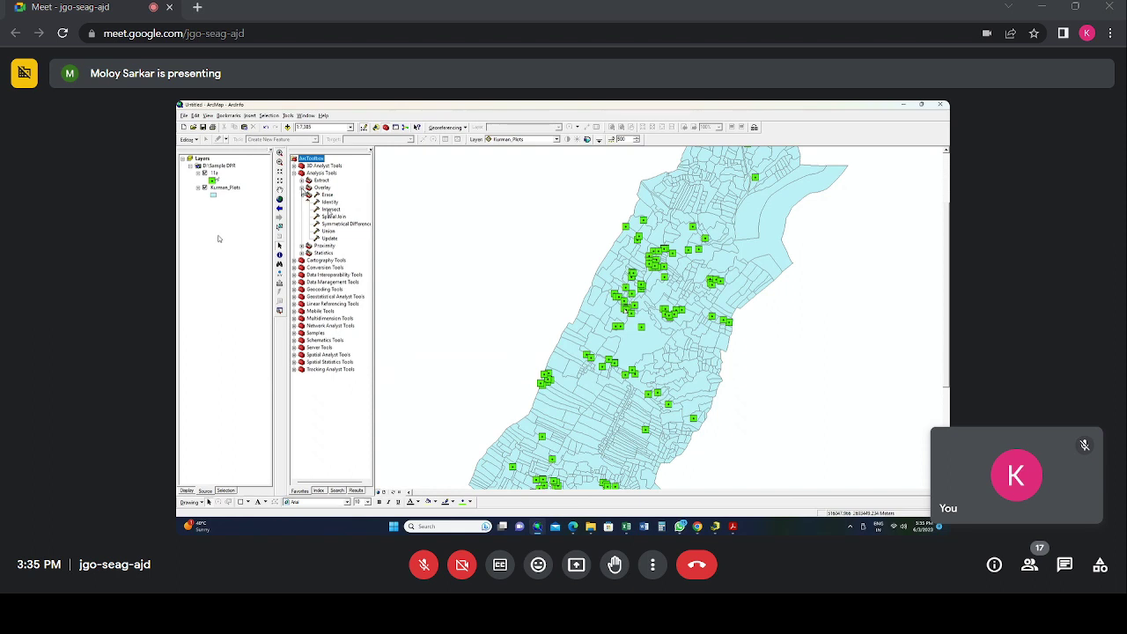
left_click(333, 216)
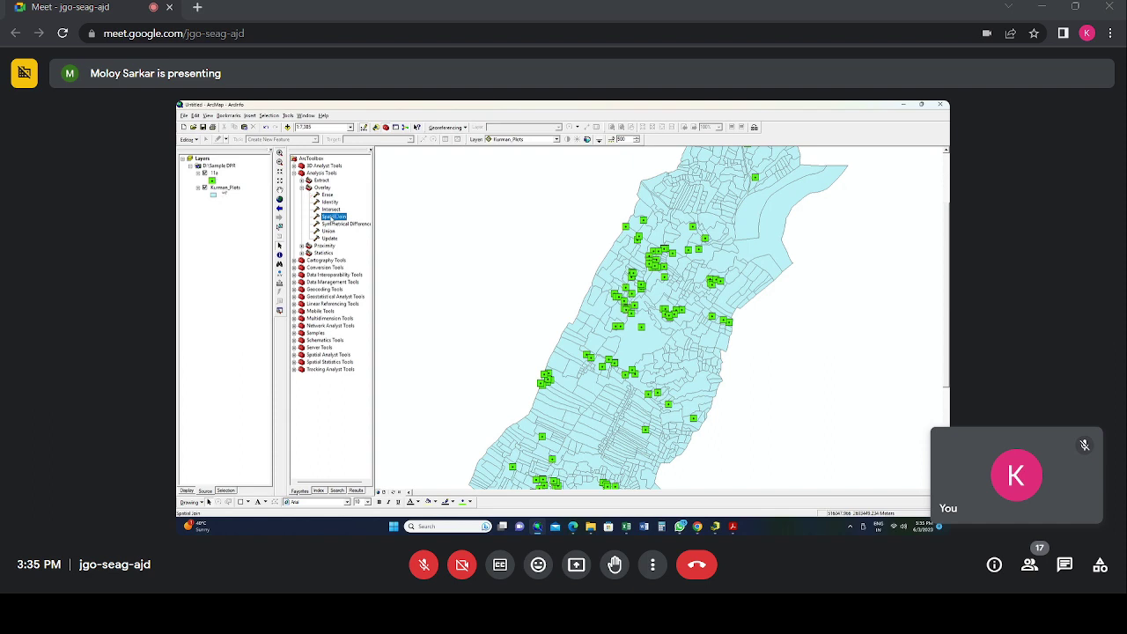
double_click(333, 216)
left_click_drag(446, 330, 405, 200)
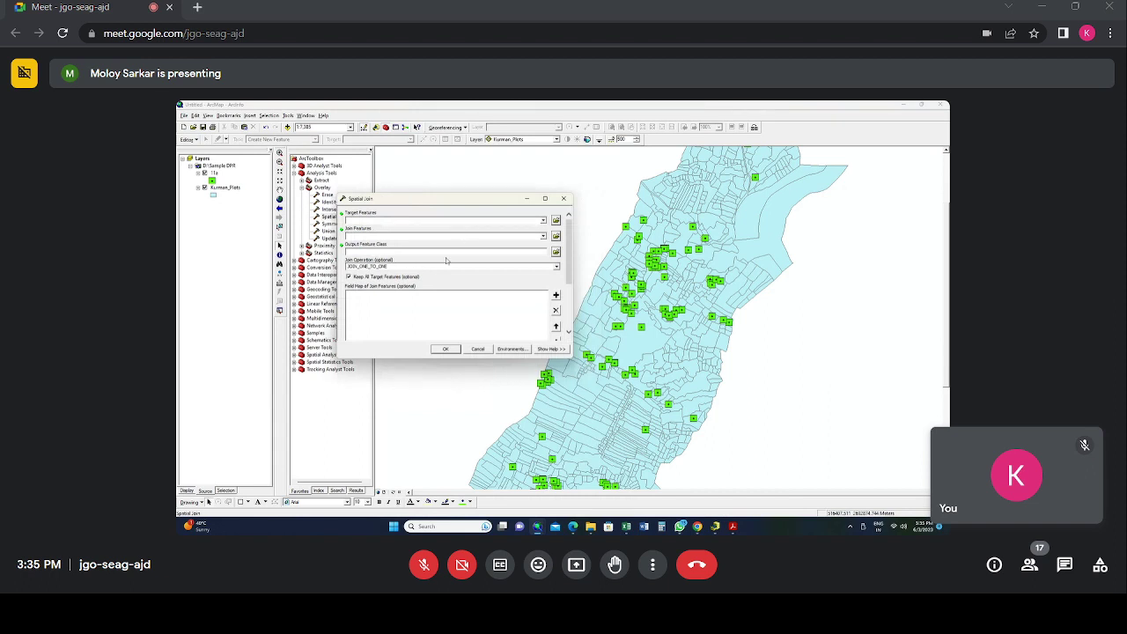
Step: Set 11a as the target features and Kurman_Plots as the join features of the spatial join
left_click(544, 221)
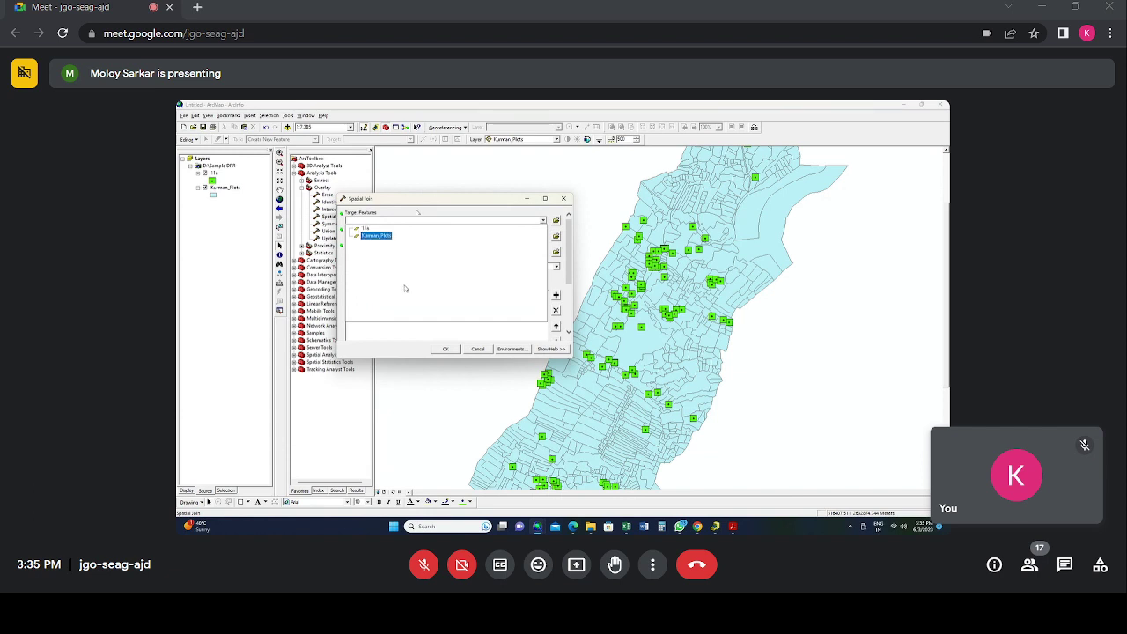
left_click(483, 354)
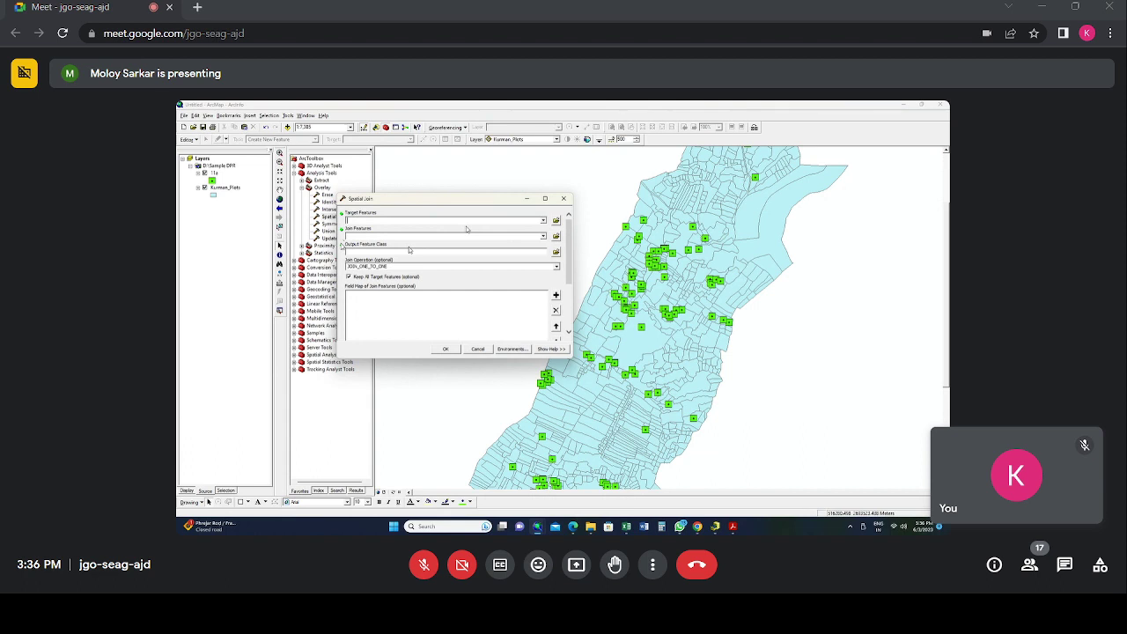
left_click(544, 221)
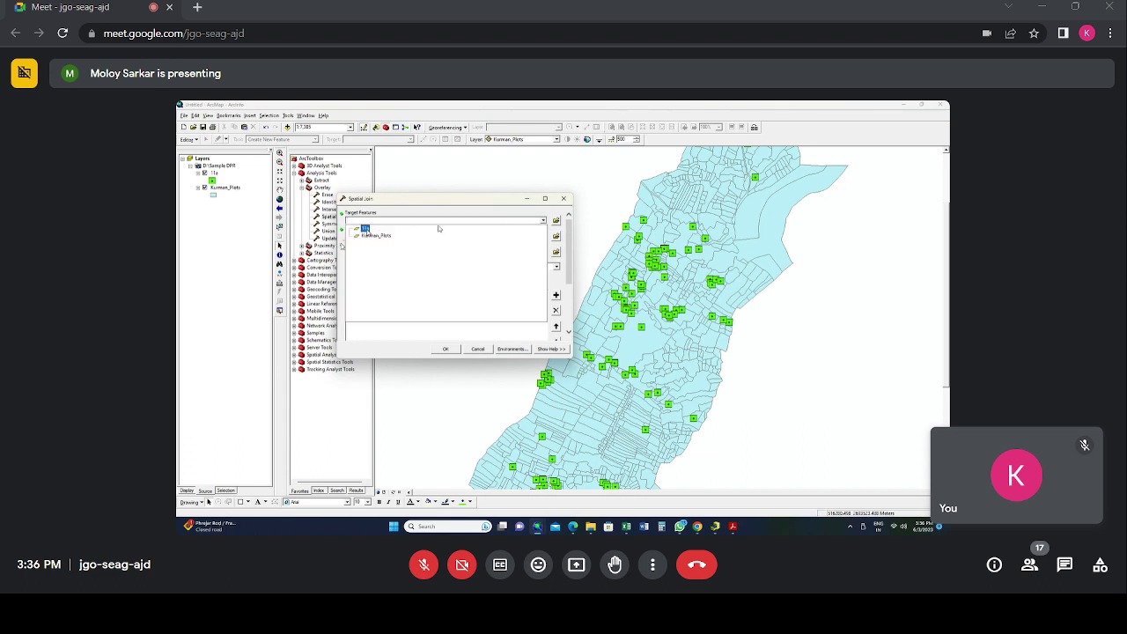
left_click(366, 229)
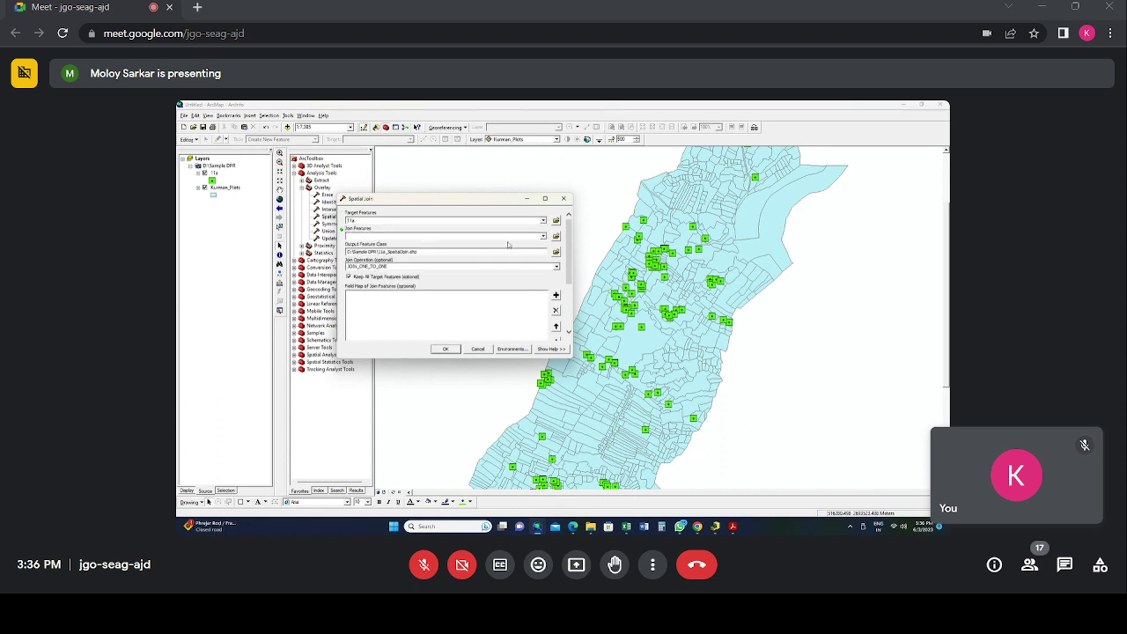
left_click(544, 237)
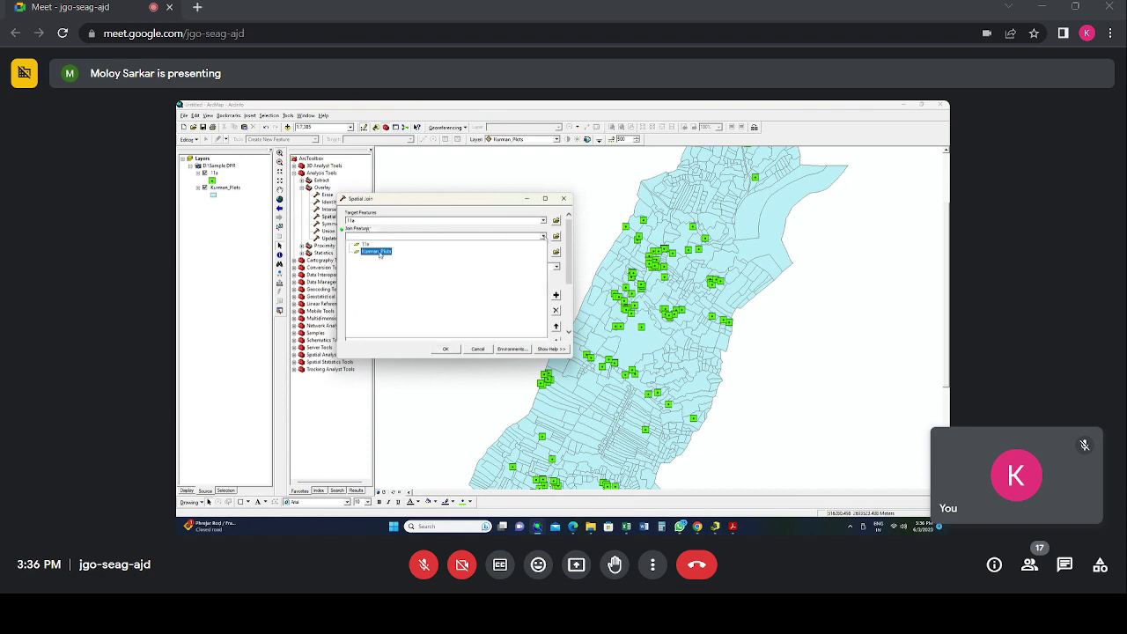
left_click(379, 255)
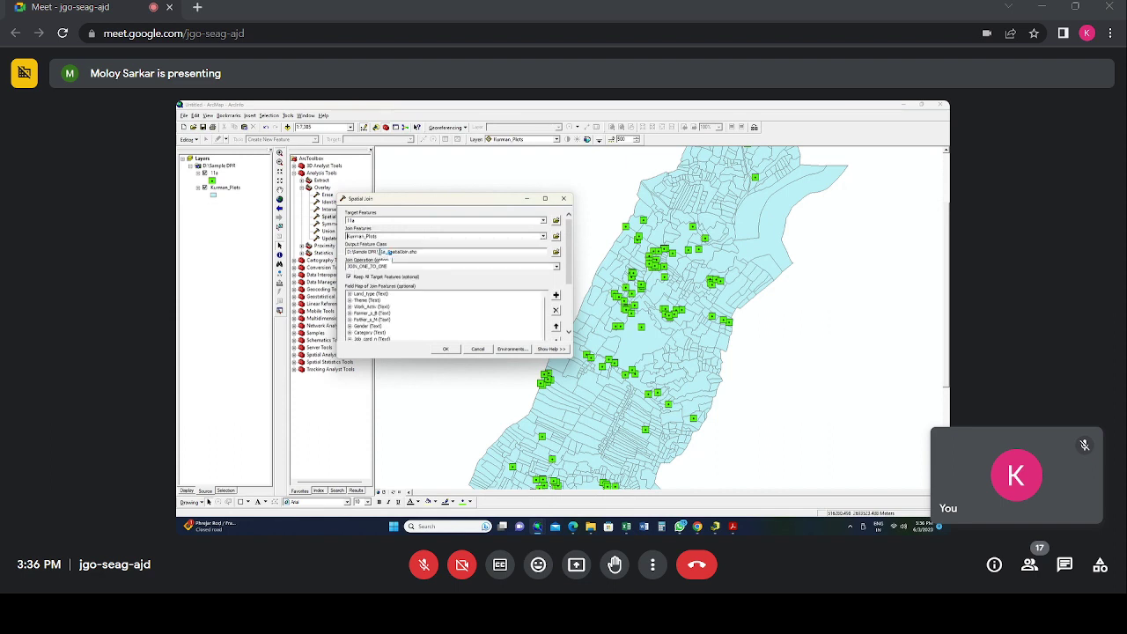
Step: Save the join output as Kumran_Join in the Sample DPR folder and run the one-to-one spatial join
left_click_drag(379, 254, 393, 256)
left_click(388, 253)
left_click(556, 252)
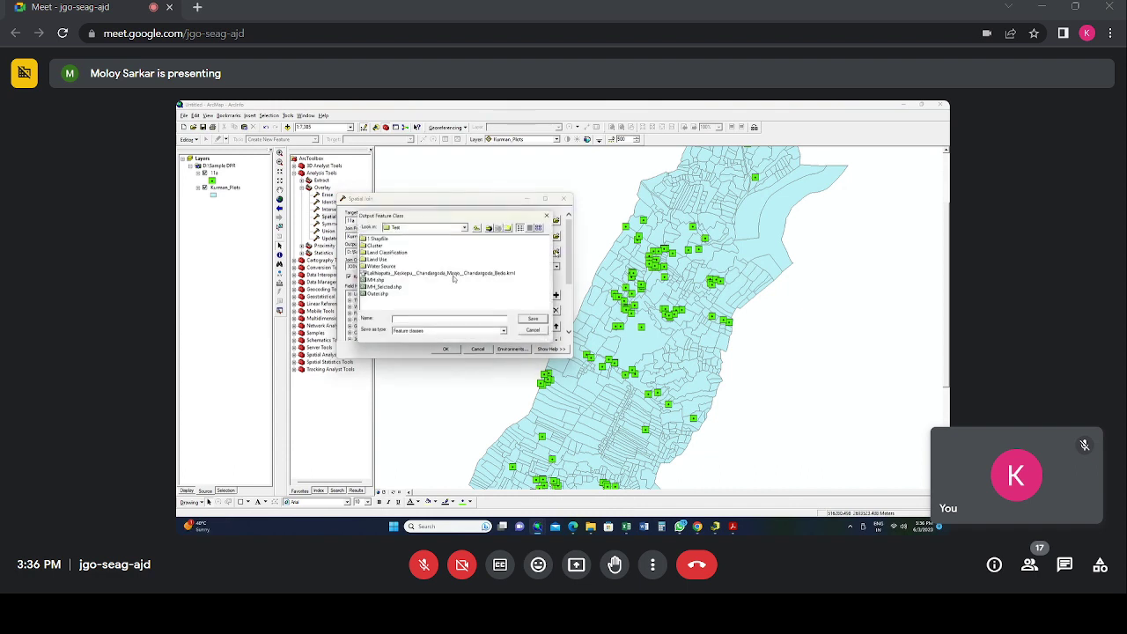
left_click(428, 229)
left_click(428, 236)
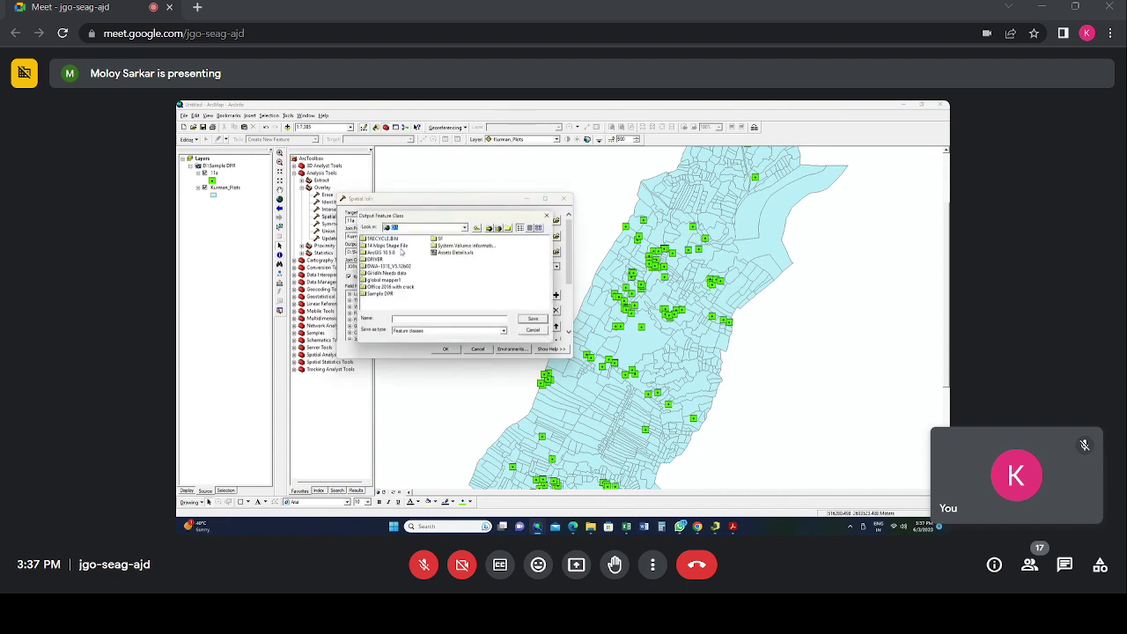
left_click(381, 294)
double_click(383, 295)
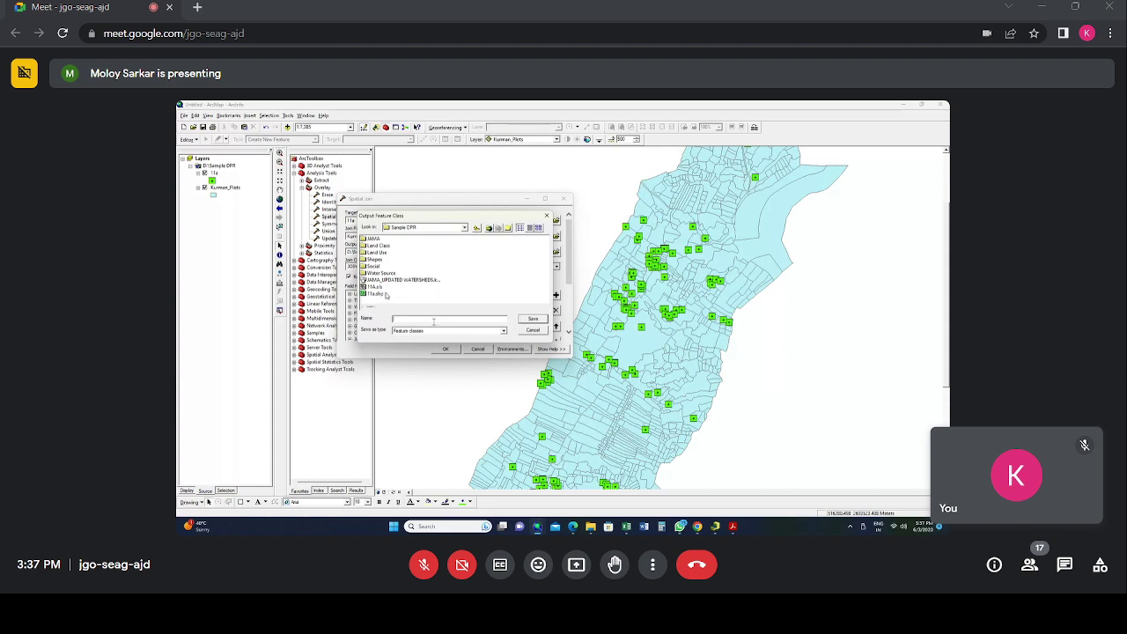
type("M")
key("BackSpace")
type("Kumran_Join")
left_click(532, 319)
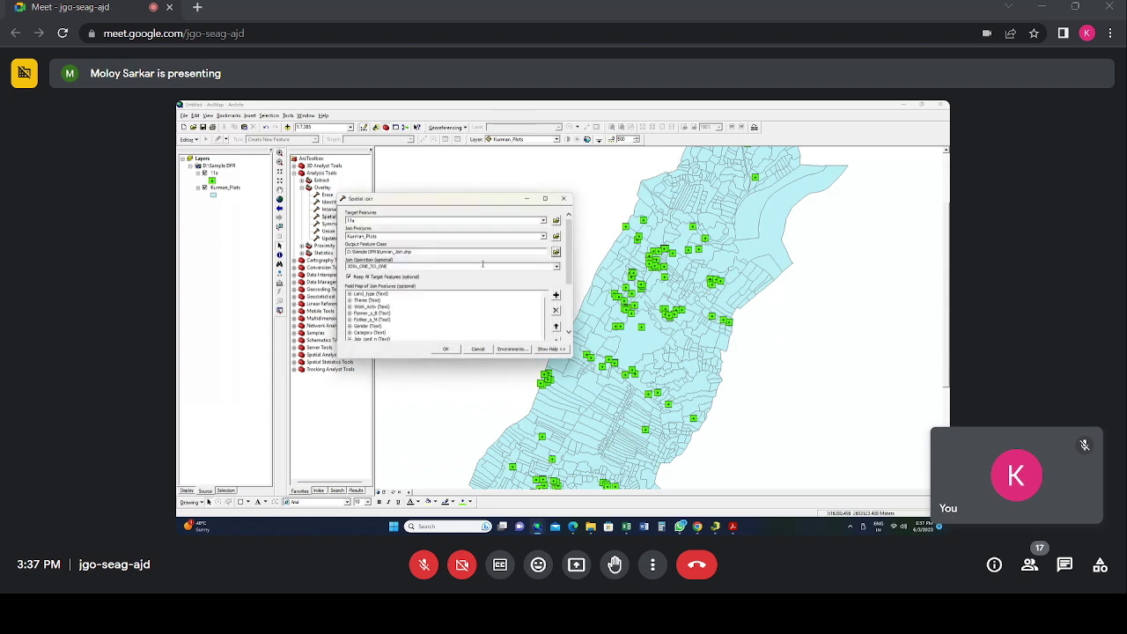
left_click(447, 350)
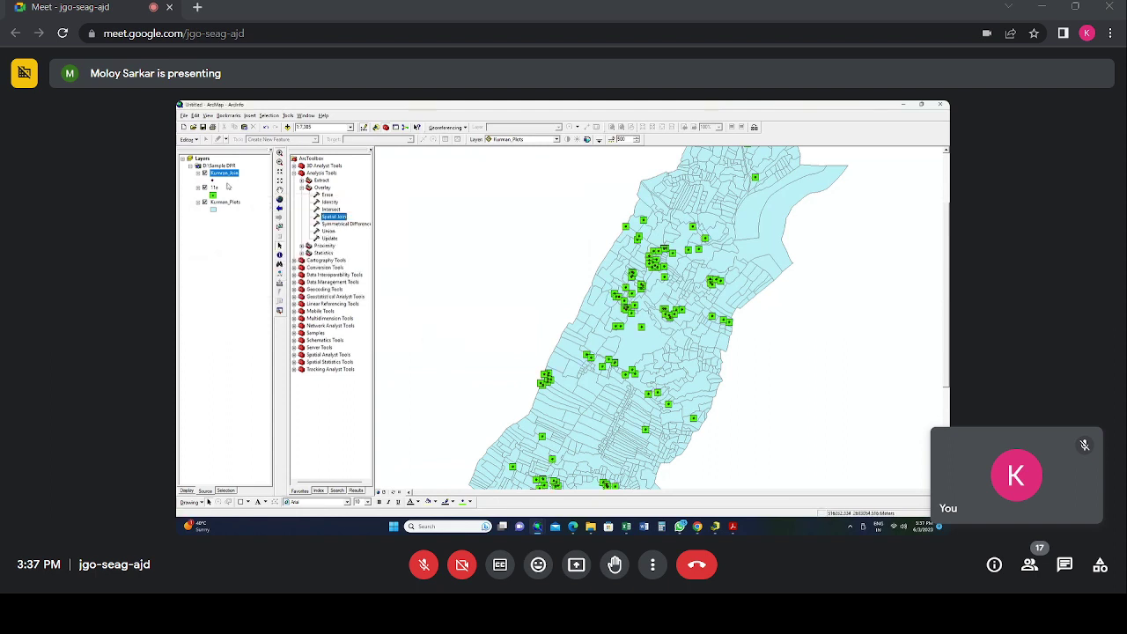
Step: Review the Kumran_Join attribute table through to the joined AREA and Plot_No columns, and close it
left_click(224, 174)
right_click(223, 173)
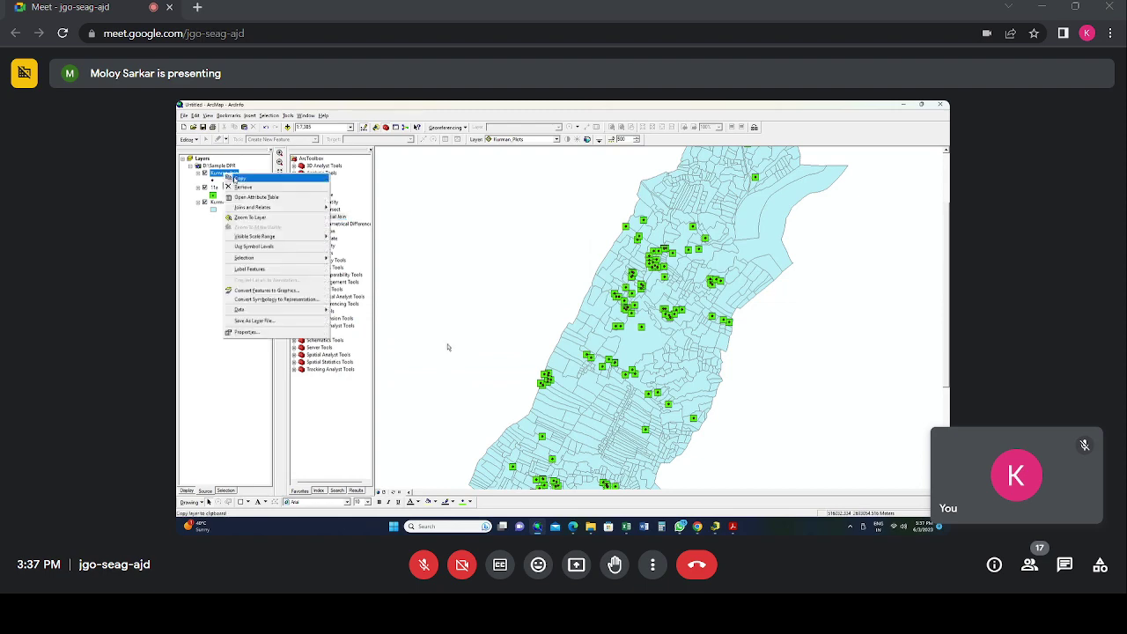
left_click(251, 197)
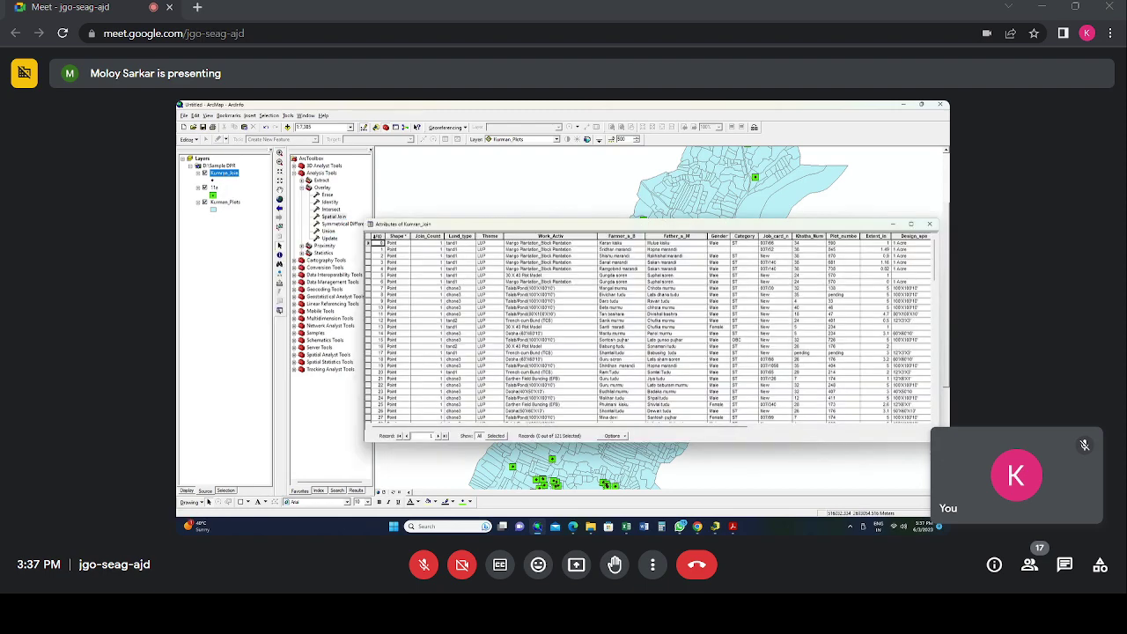
left_click_drag(543, 427, 769, 434)
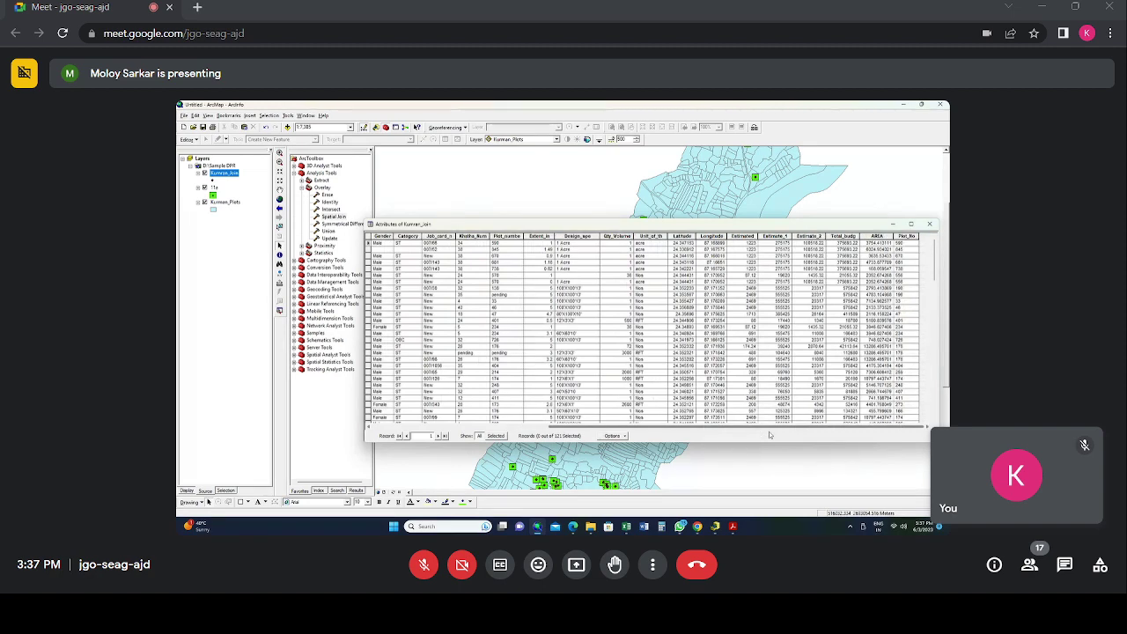
left_click_drag(742, 226, 681, 221)
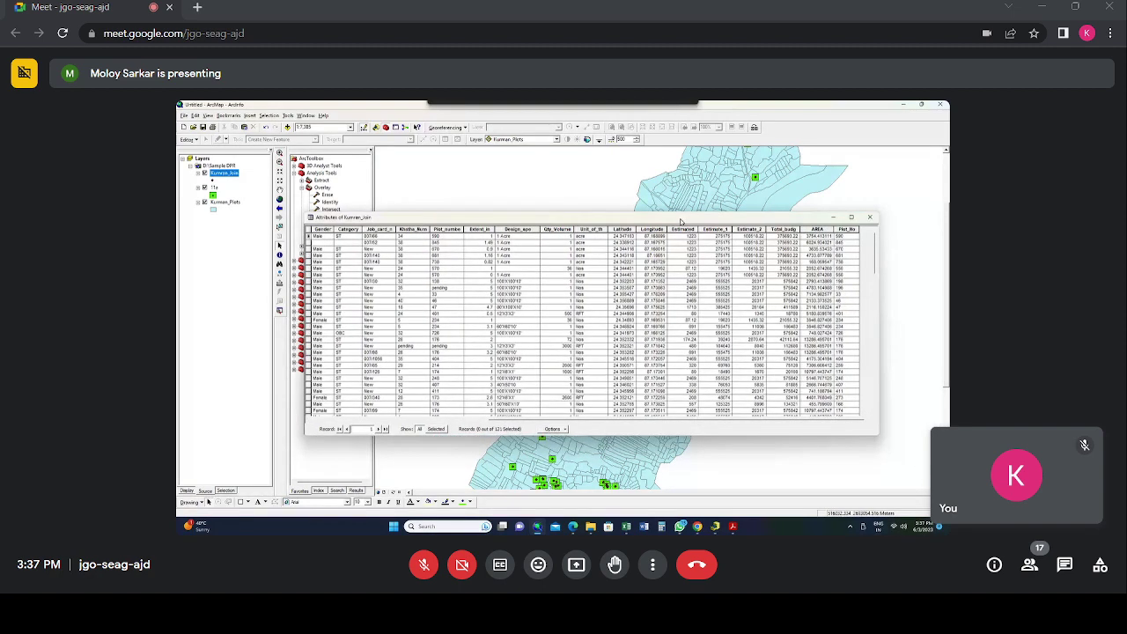
left_click(870, 217)
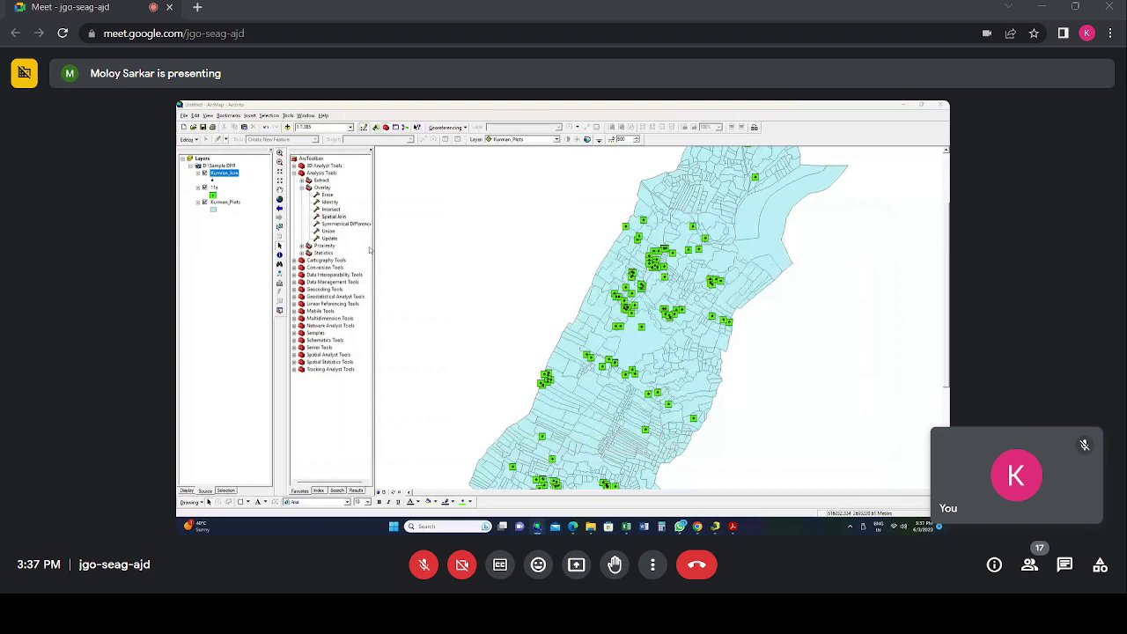
Step: Revisit the Spatial Join settings without running the tool, and check the AREA and Plot_No fields in the Kurman_Plots attribute table
double_click(333, 216)
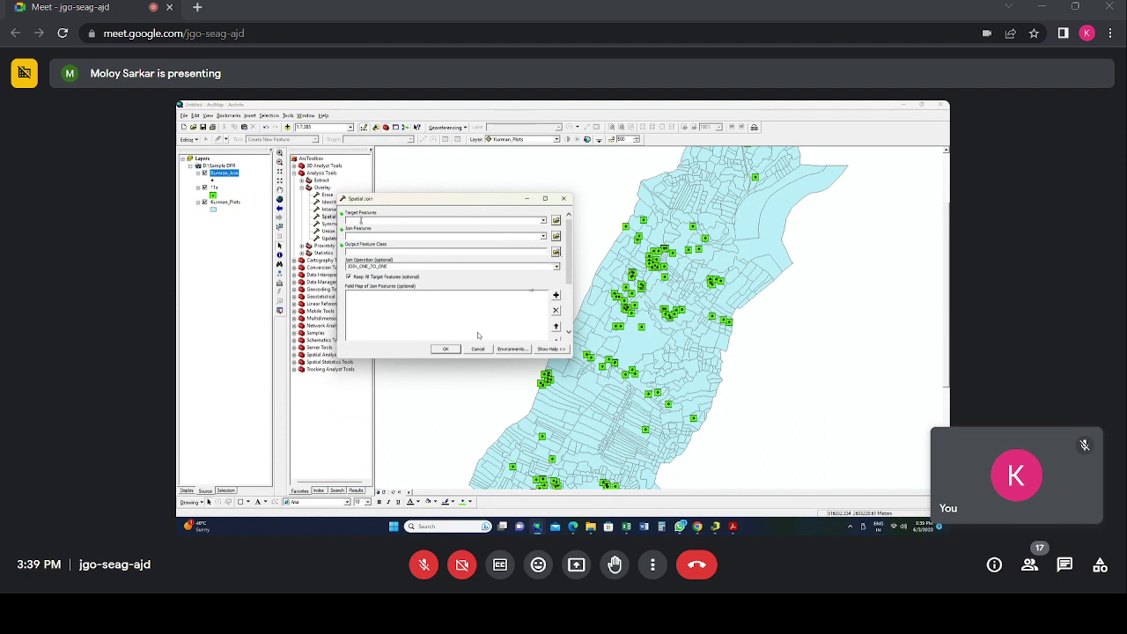
left_click(564, 198)
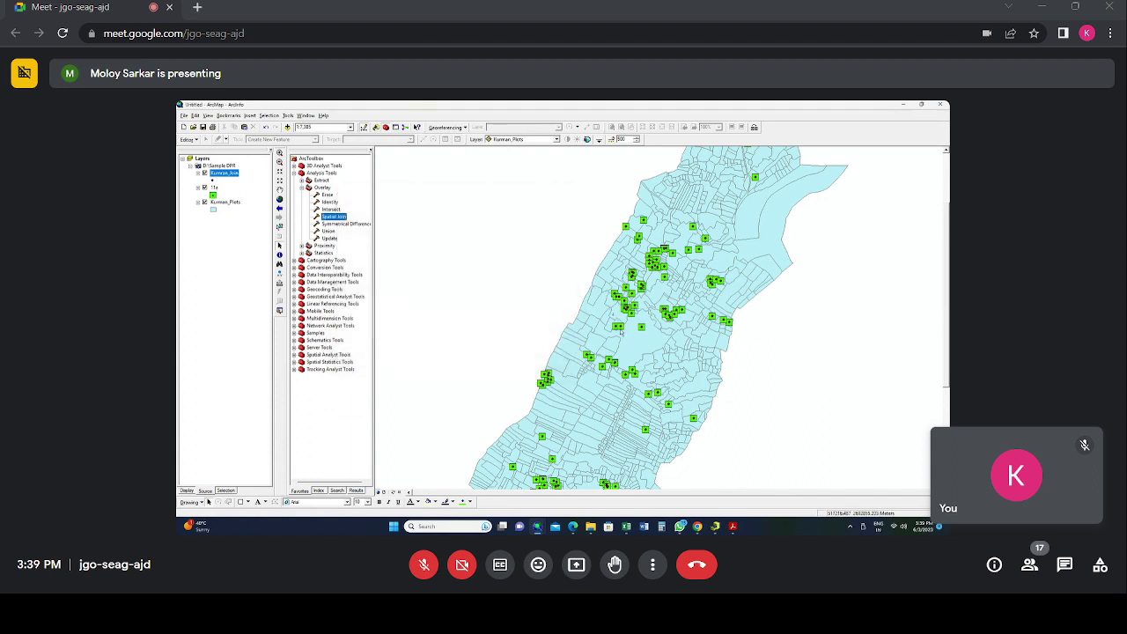
right_click(226, 203)
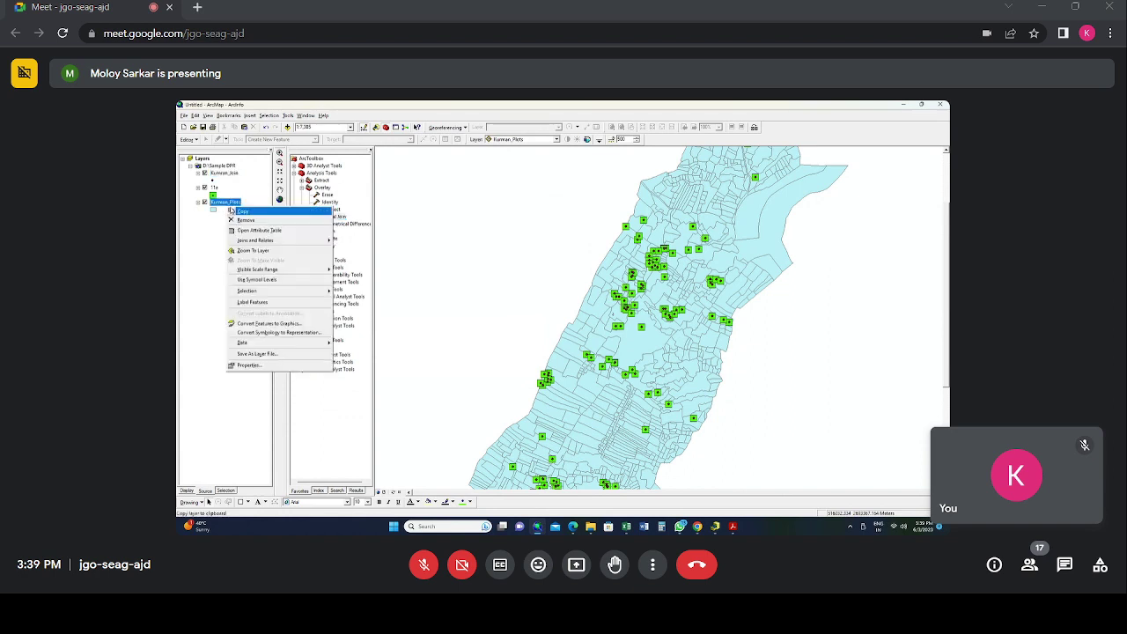
left_click(259, 229)
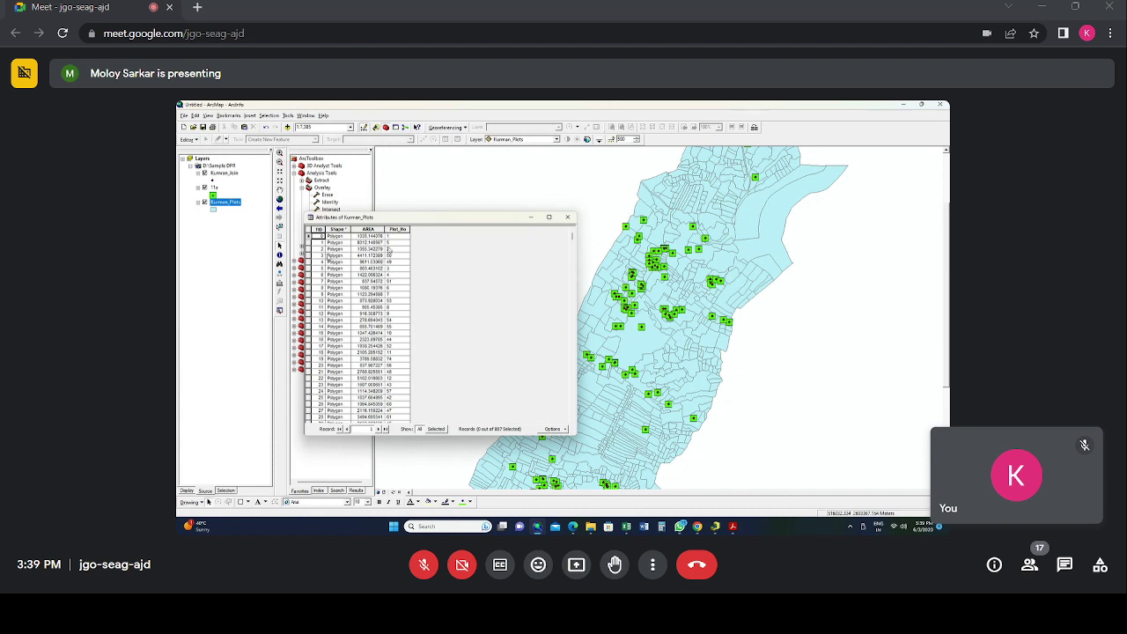
left_click(568, 217)
Step: Remove the 11a point layer from the map
right_click(214, 188)
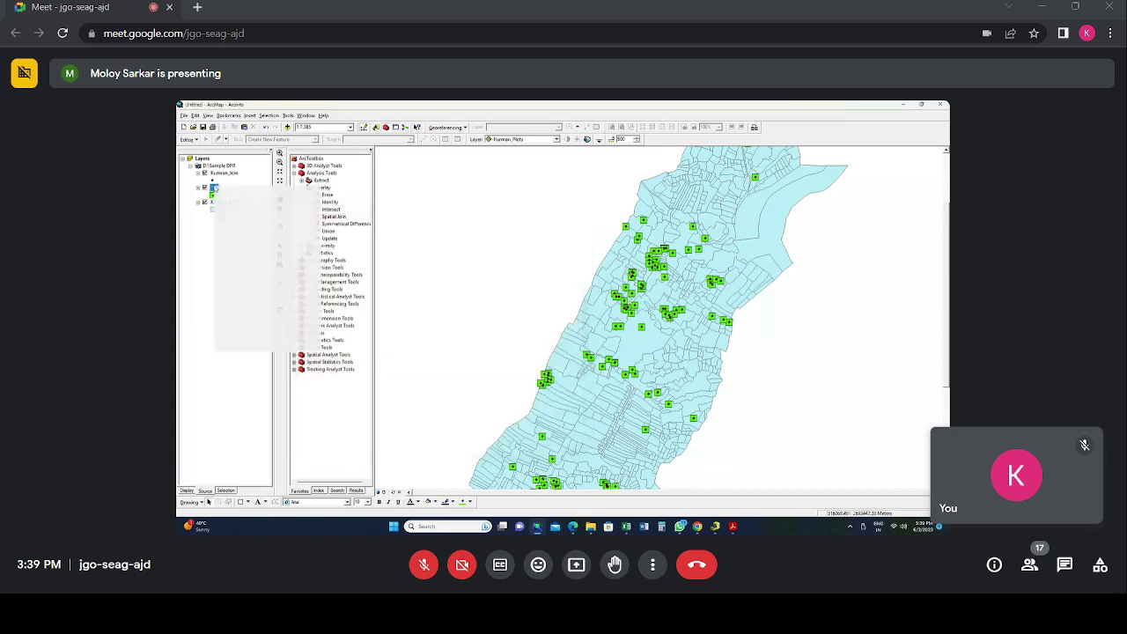
left_click(231, 200)
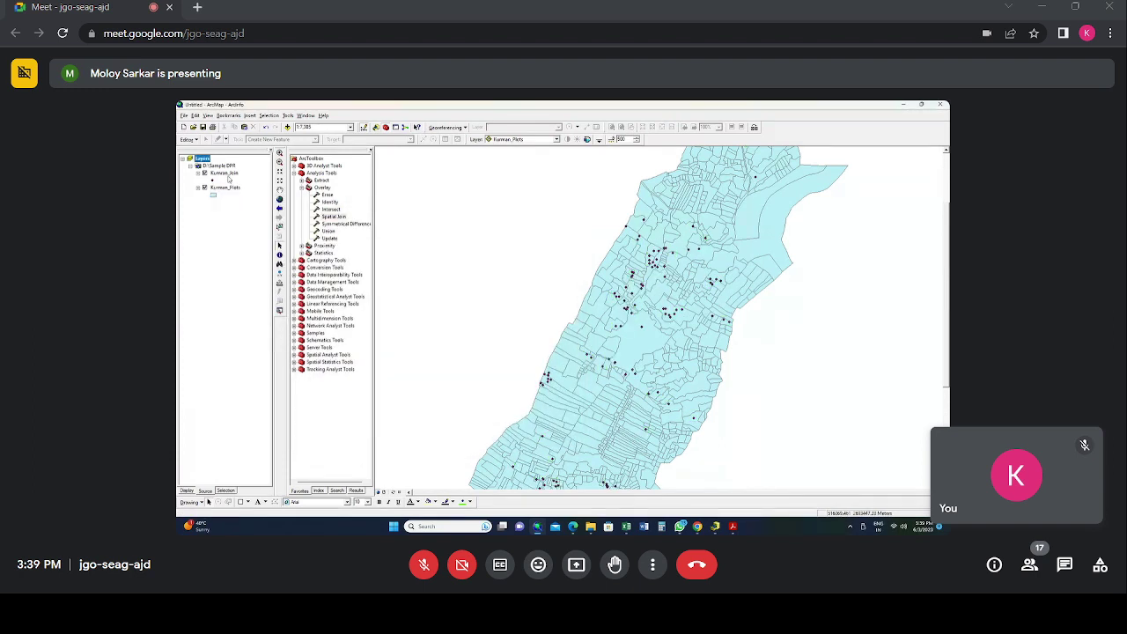
Step: Open the Kumran_Join attribute table and highlight the recorded plot number column to compare it with the joined Plot_No values
left_click(226, 175)
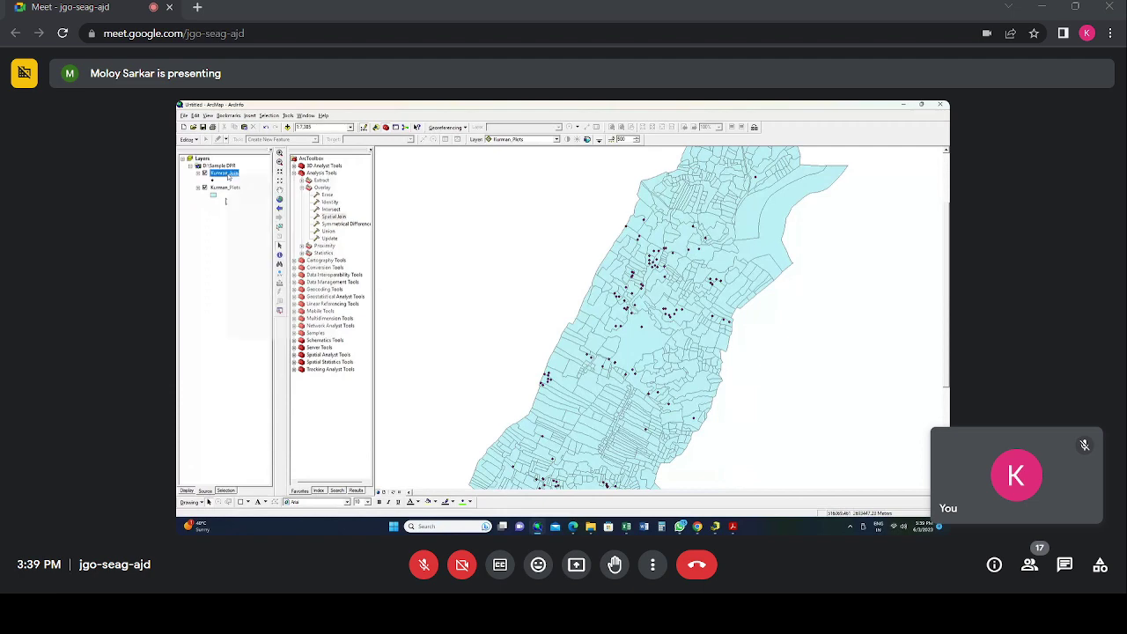
right_click(227, 175)
left_click(254, 199)
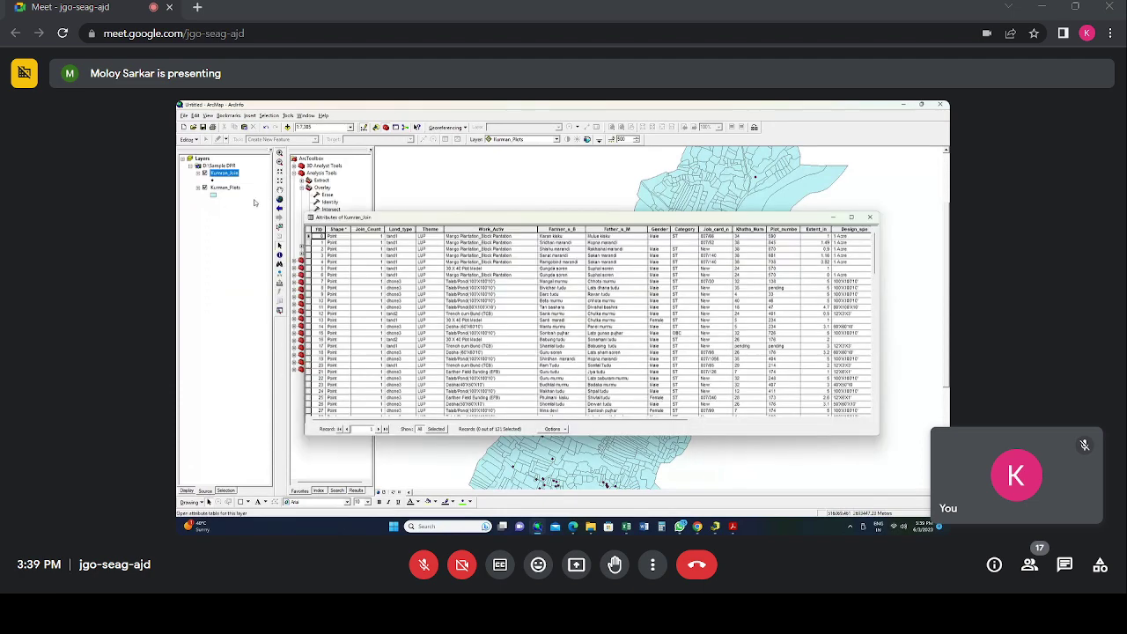
left_click_drag(466, 421, 689, 421)
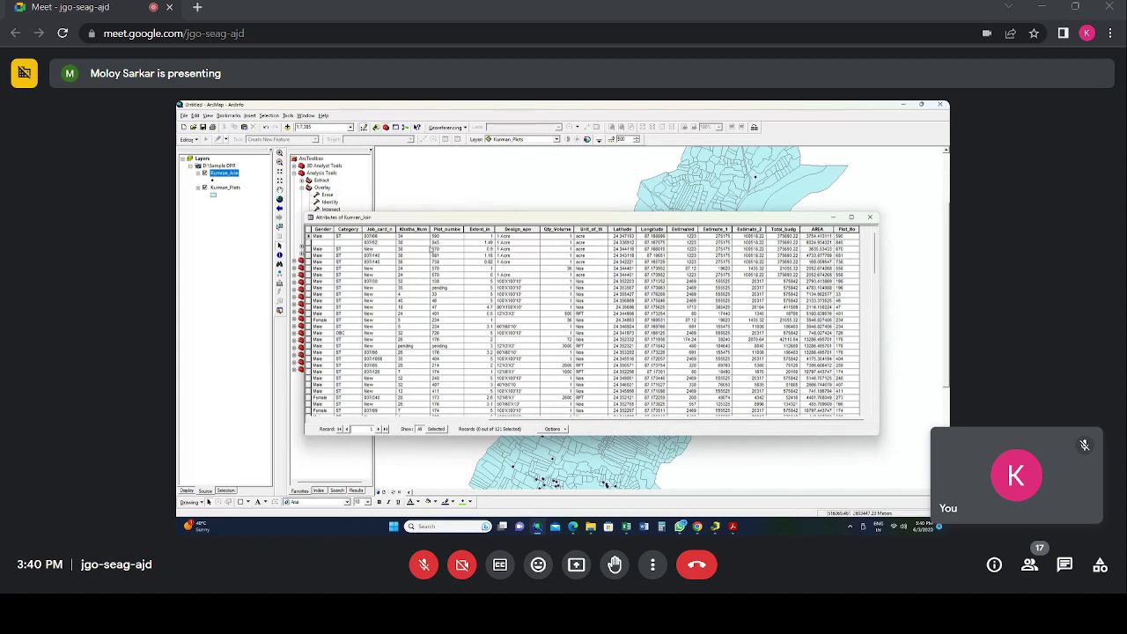
left_click(446, 229)
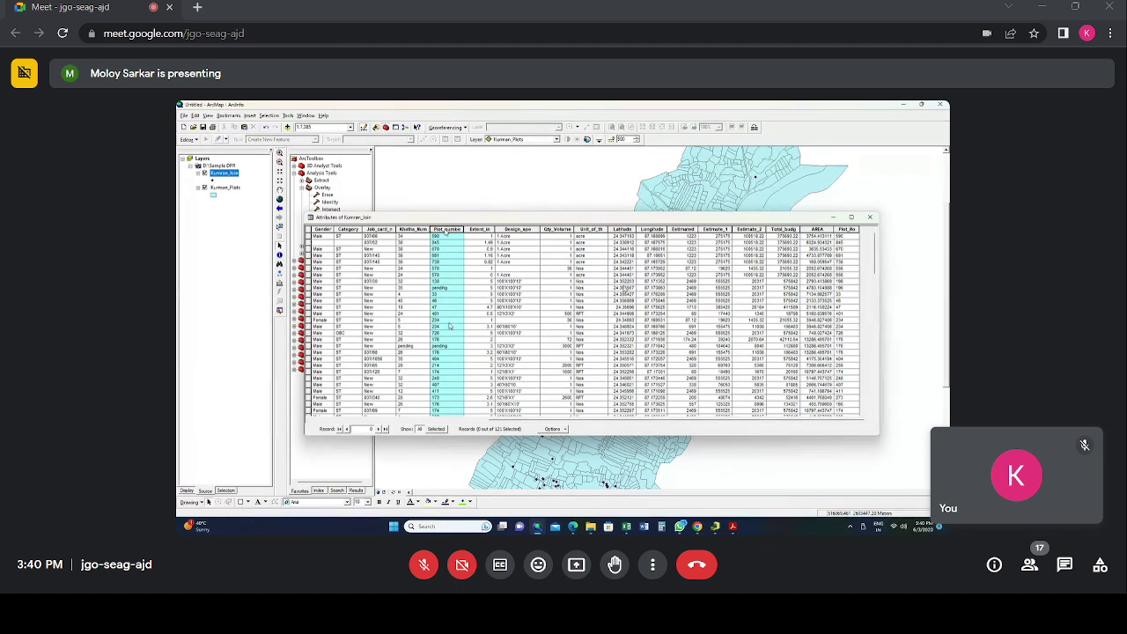
Step: Highlight the joined AREA and Plot_No columns, and highlight Plot_numbe together with Plot_No to compare them
left_click(781, 231)
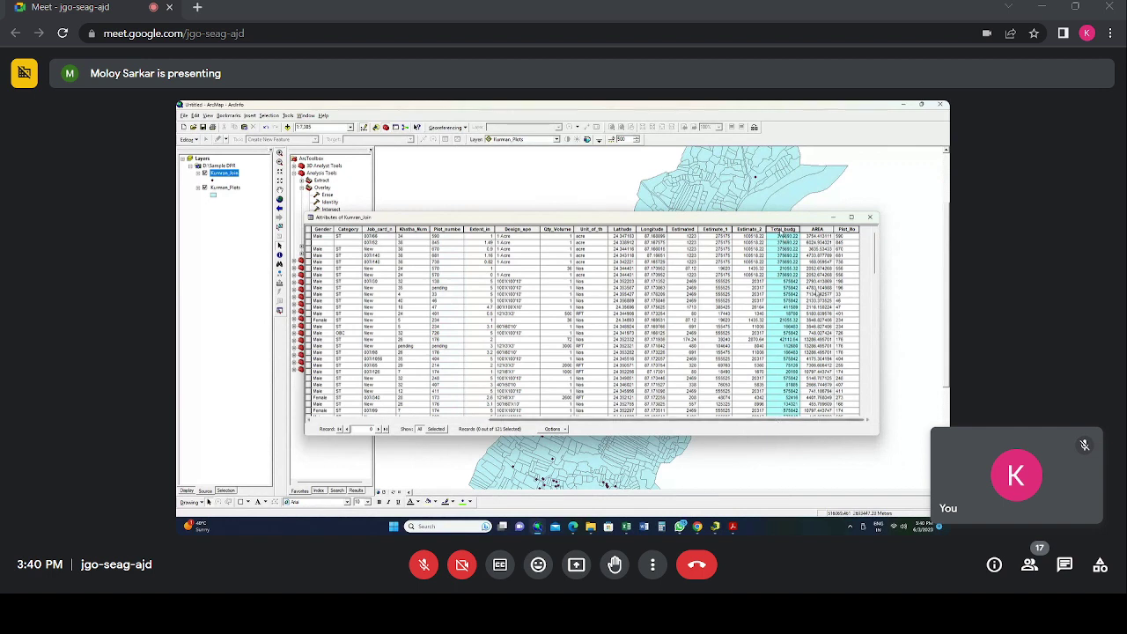
left_click(818, 229)
left_click(848, 230, "ctrl")
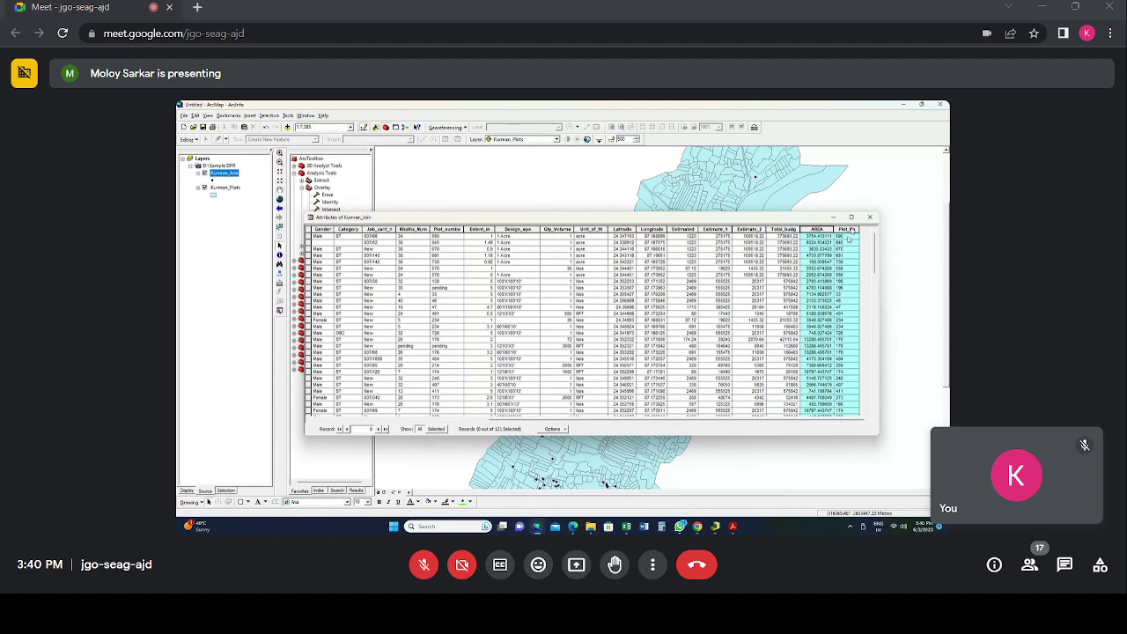
mouse_move(872, 249)
left_mouse_down()
mouse_move(875, 400)
mouse_move(870, 235)
left_mouse_up()
left_click(446, 230)
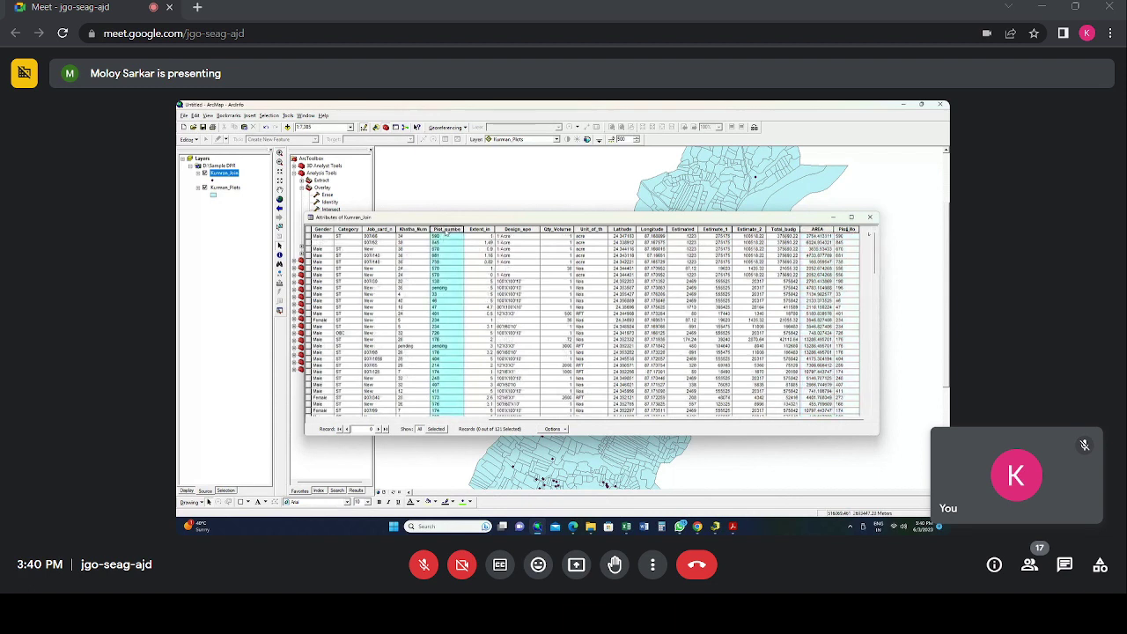
left_click(846, 230, "ctrl")
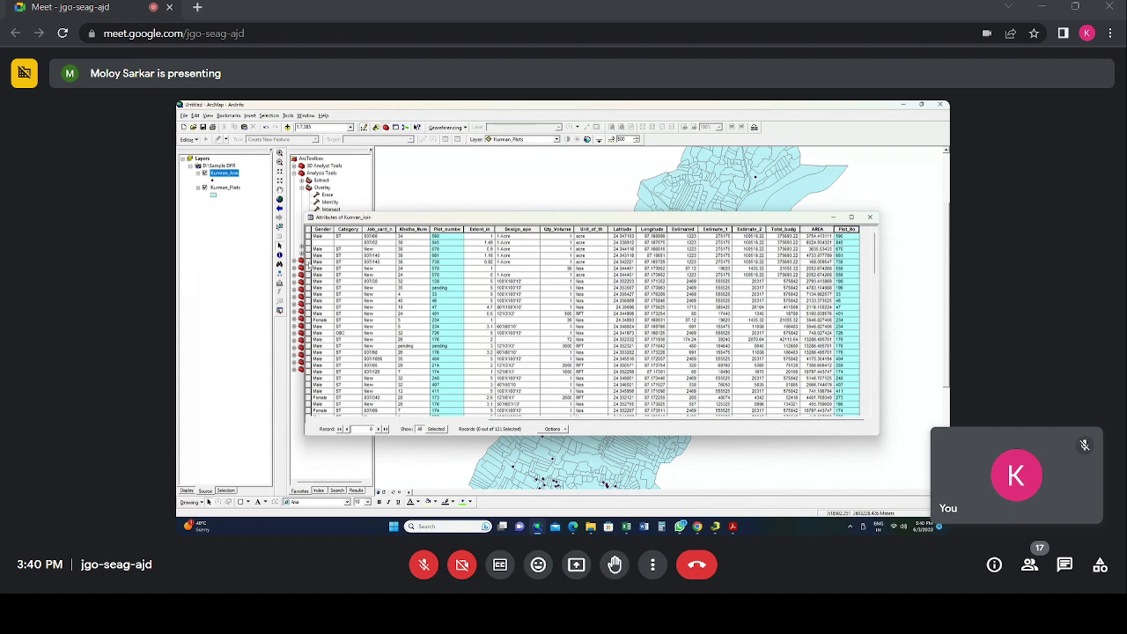
Step: Select individual Kumran_Join records to compare their Plot_numbe and Plot_No values row by row
left_click(310, 262)
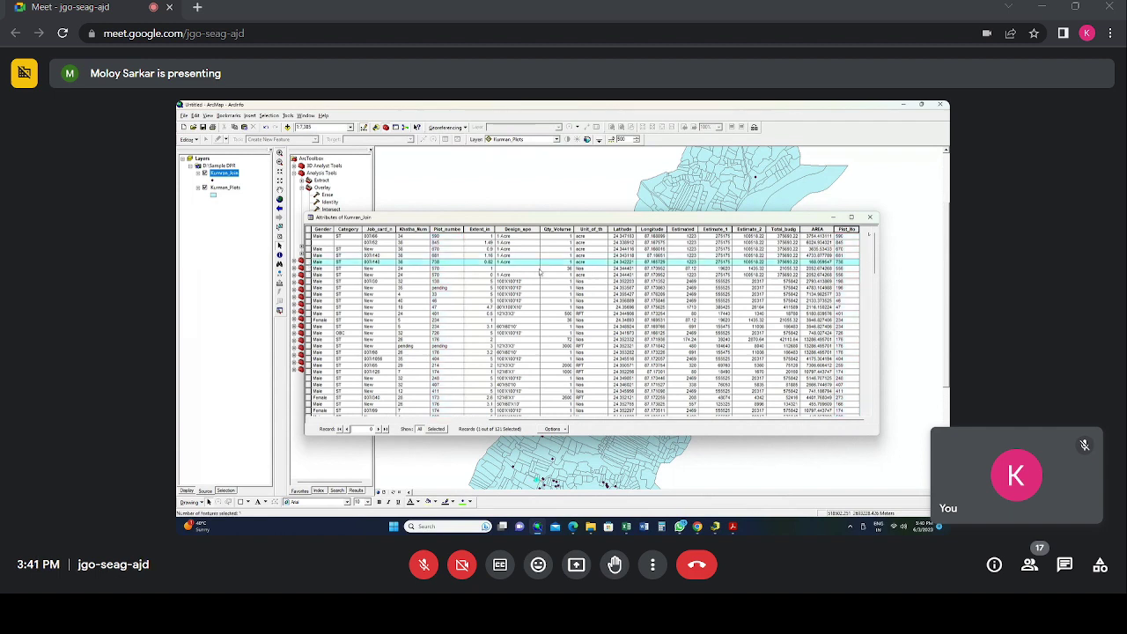
left_click(309, 269)
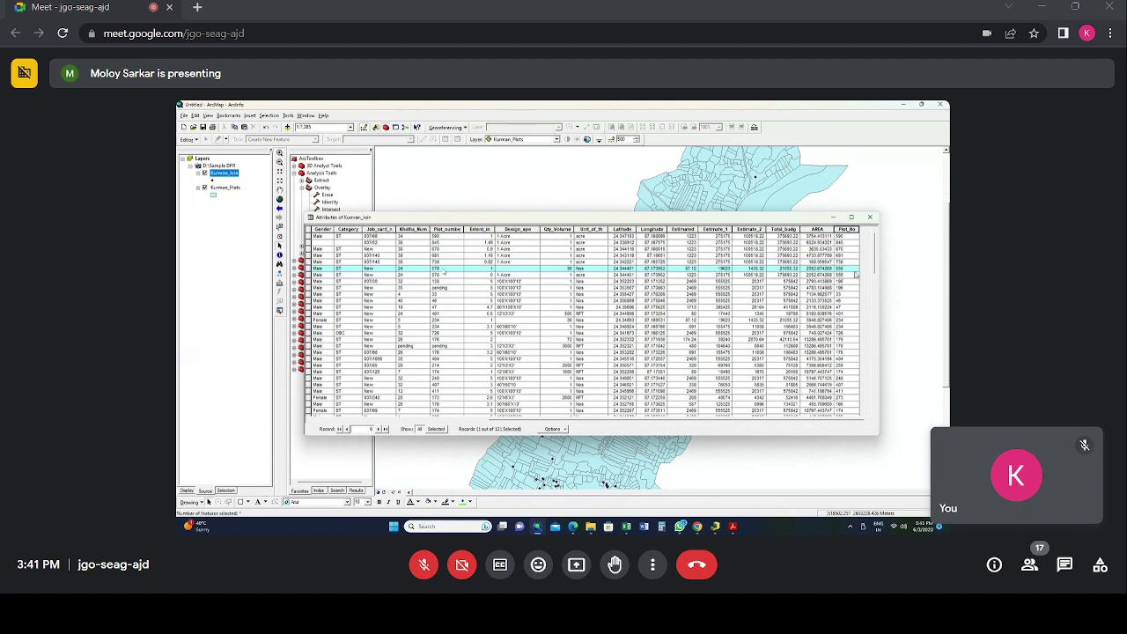
left_click(841, 270)
Step: Start an edit session on Kumran_Join and set Plot_numbe to 556 in the two consecutive mismatched records with Khatha number 24
left_click(448, 271)
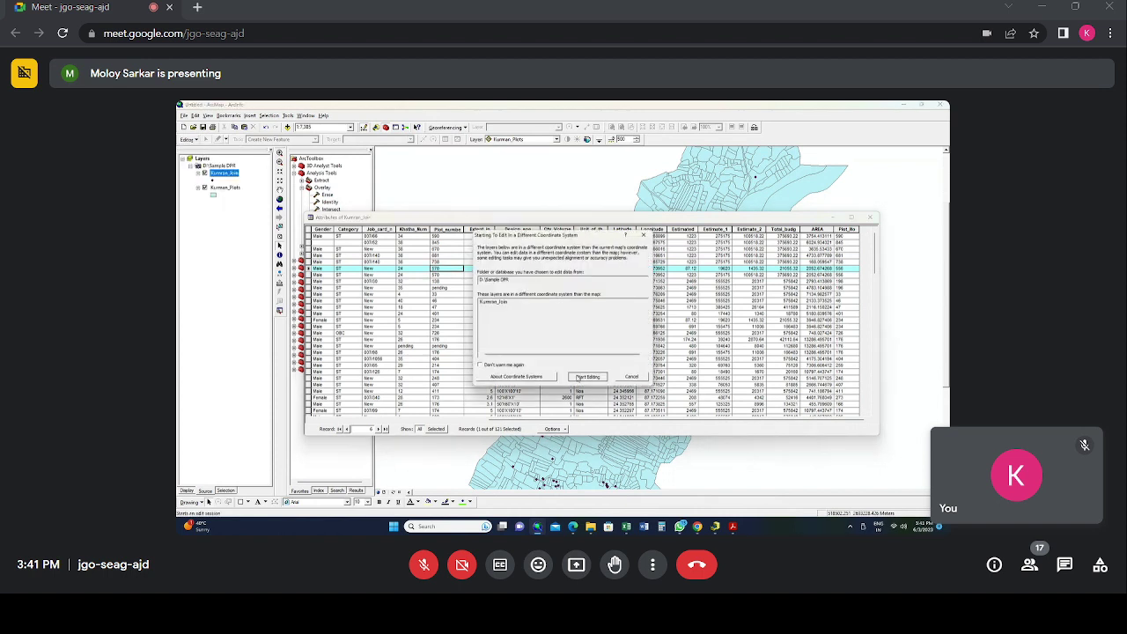
left_click(588, 377)
left_click(448, 274)
left_click(447, 269)
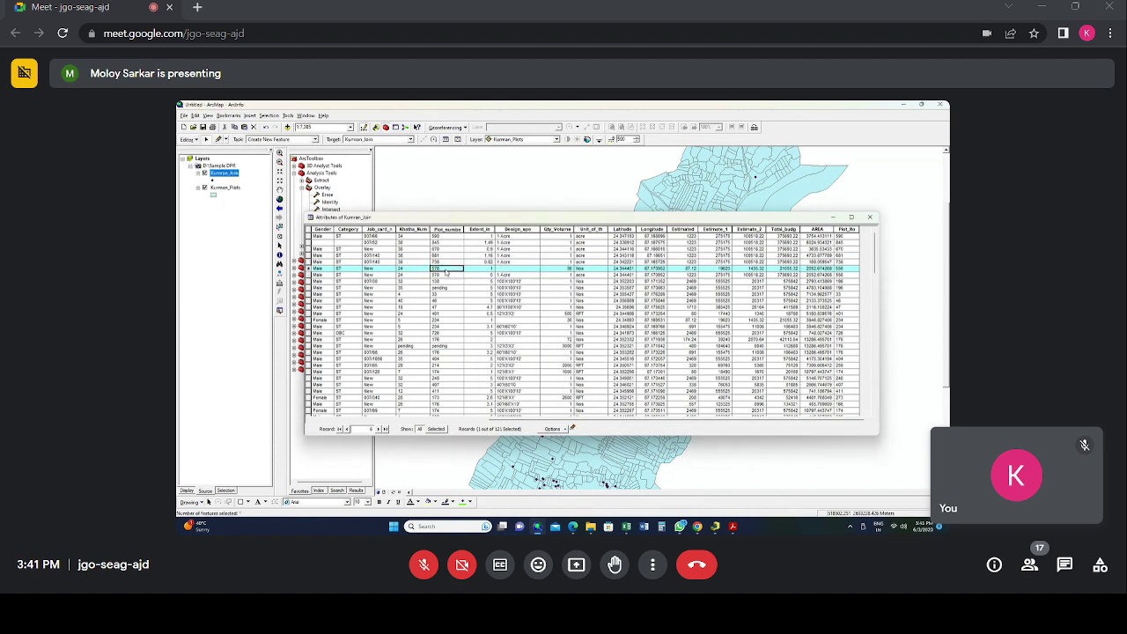
type("556")
left_click(449, 276)
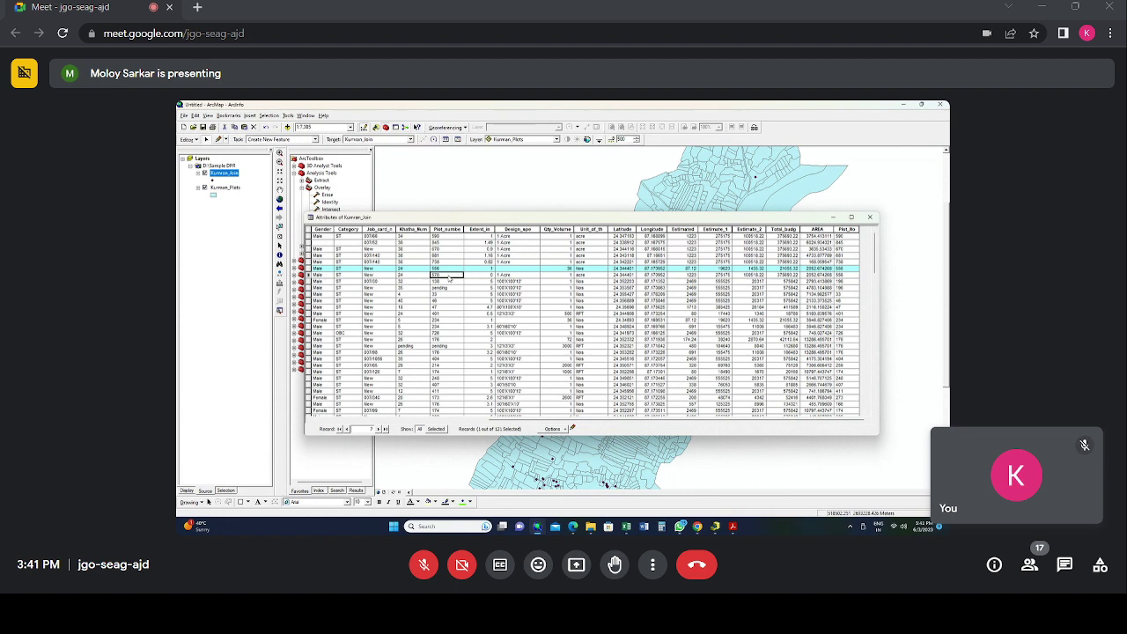
double_click(449, 277)
type("556")
left_click(448, 301)
Step: Clear the record selection, save the edits and stop editing the Kumran_Join layer
left_click(282, 237)
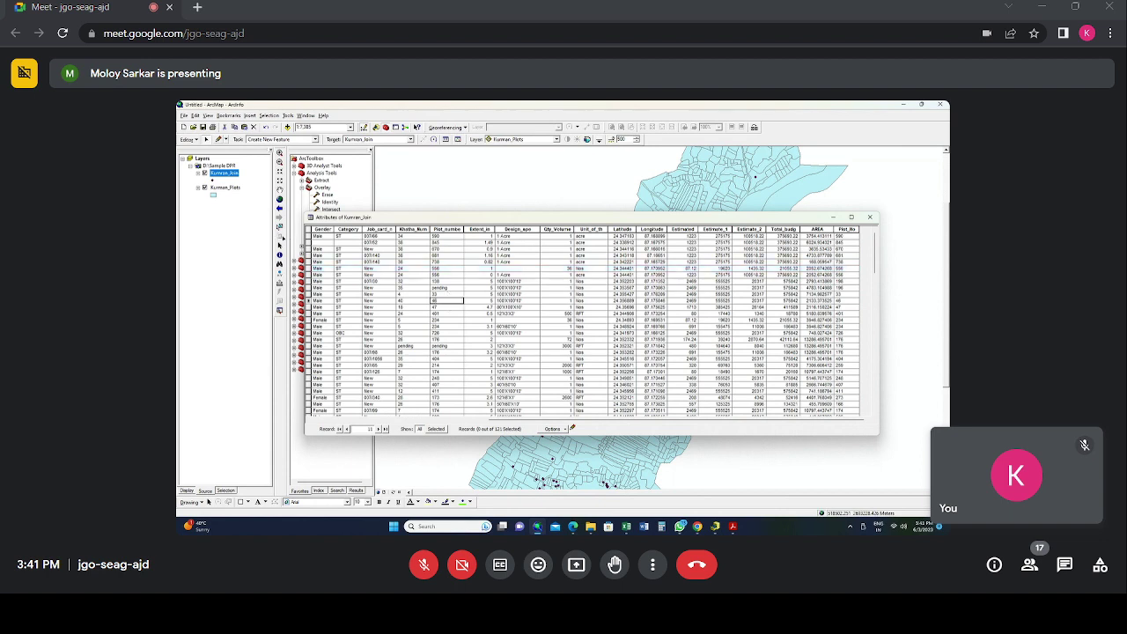
left_click(191, 140)
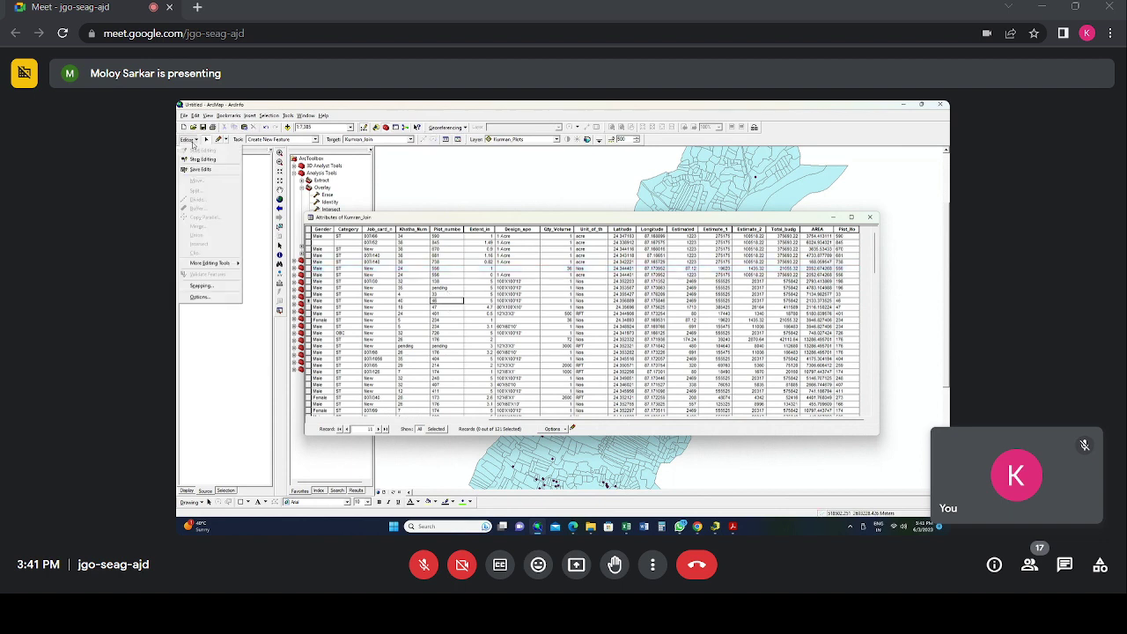
left_click(203, 170)
left_click(190, 139)
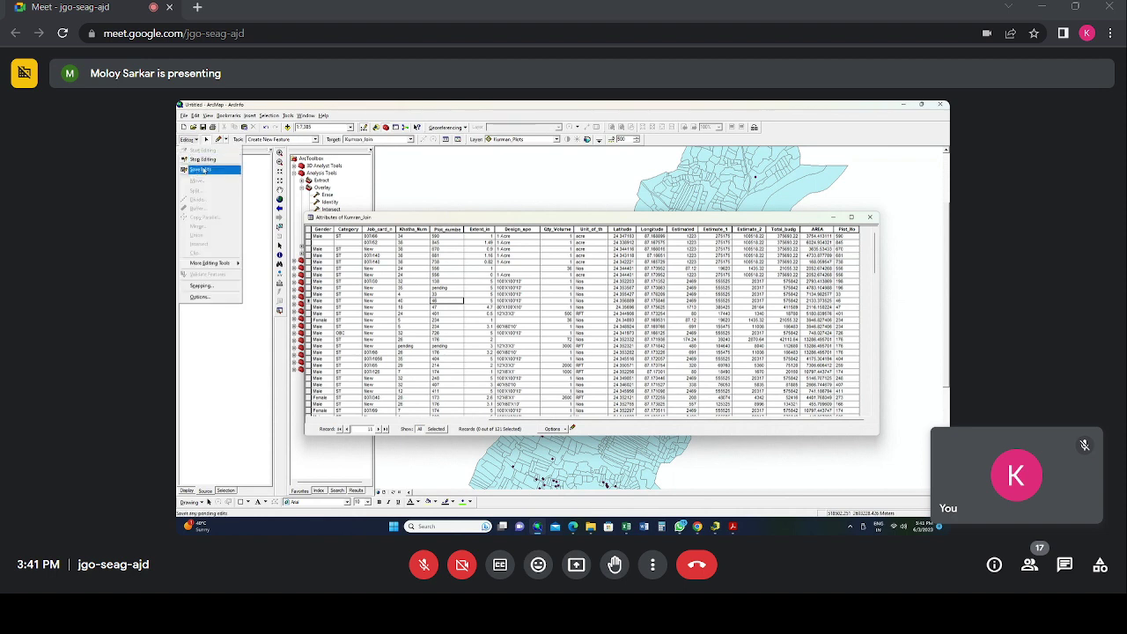
left_click(203, 160)
Step: Use the Field Calculator to fill the whole Plot_numbe column of Kumran_Join with the Plot_No values
scroll(450, 317, "down", 6)
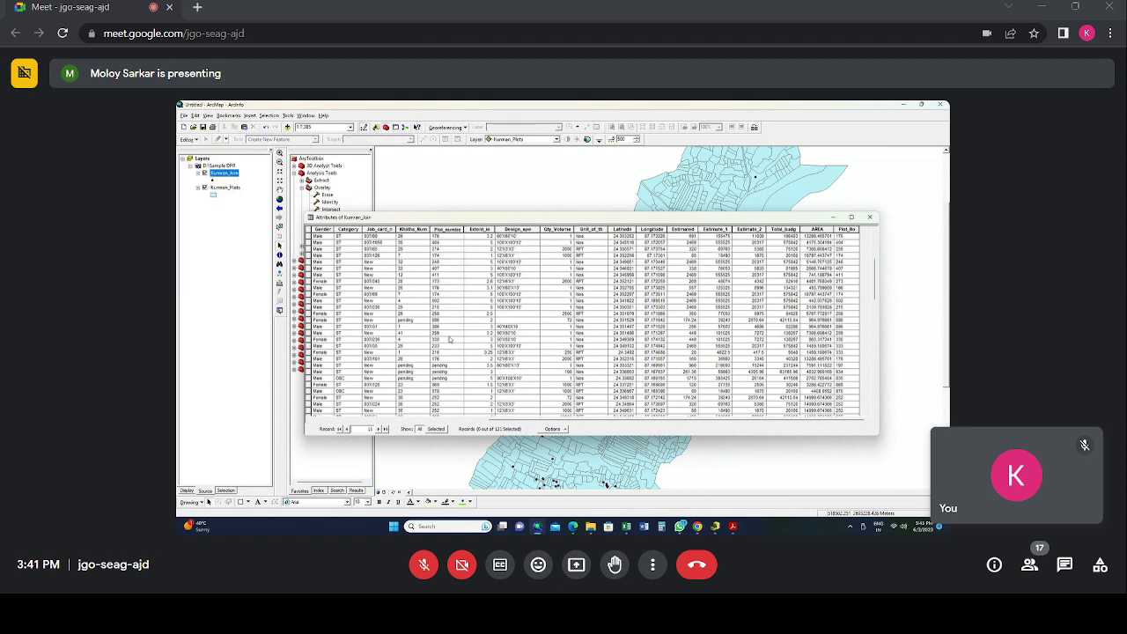
scroll(449, 338, "up", 6)
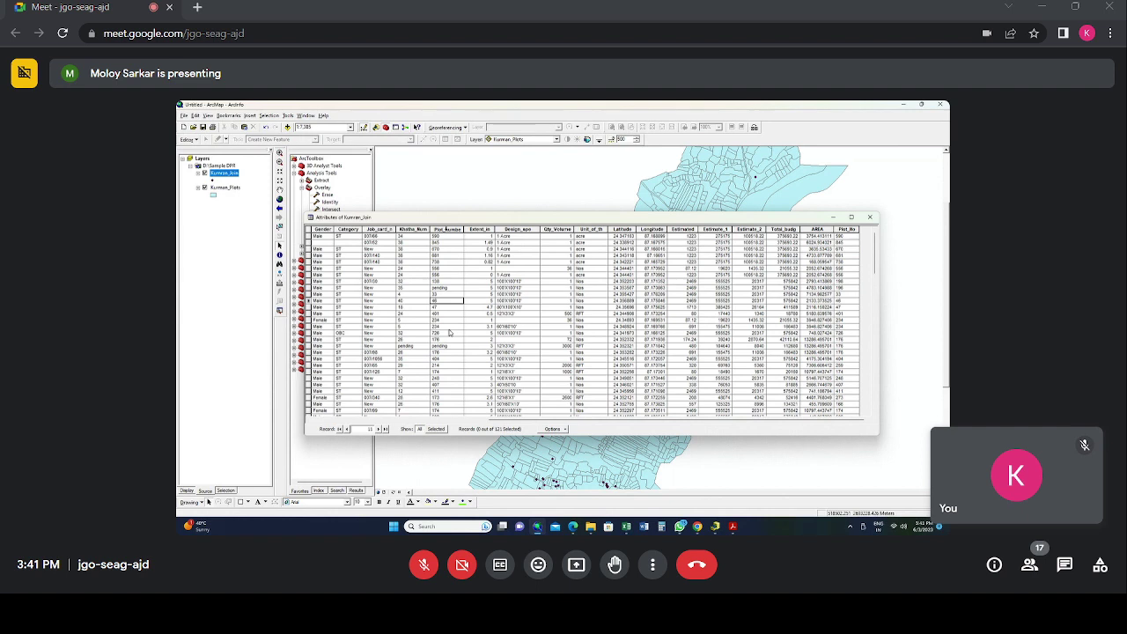
left_click(448, 229)
right_click(447, 230)
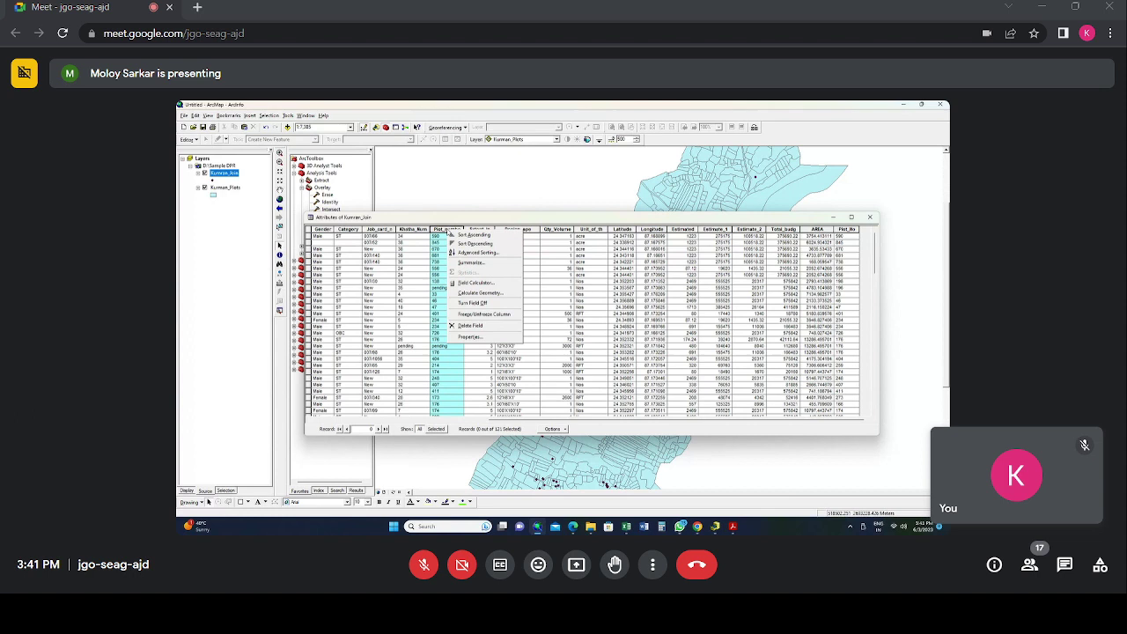
left_click(438, 235)
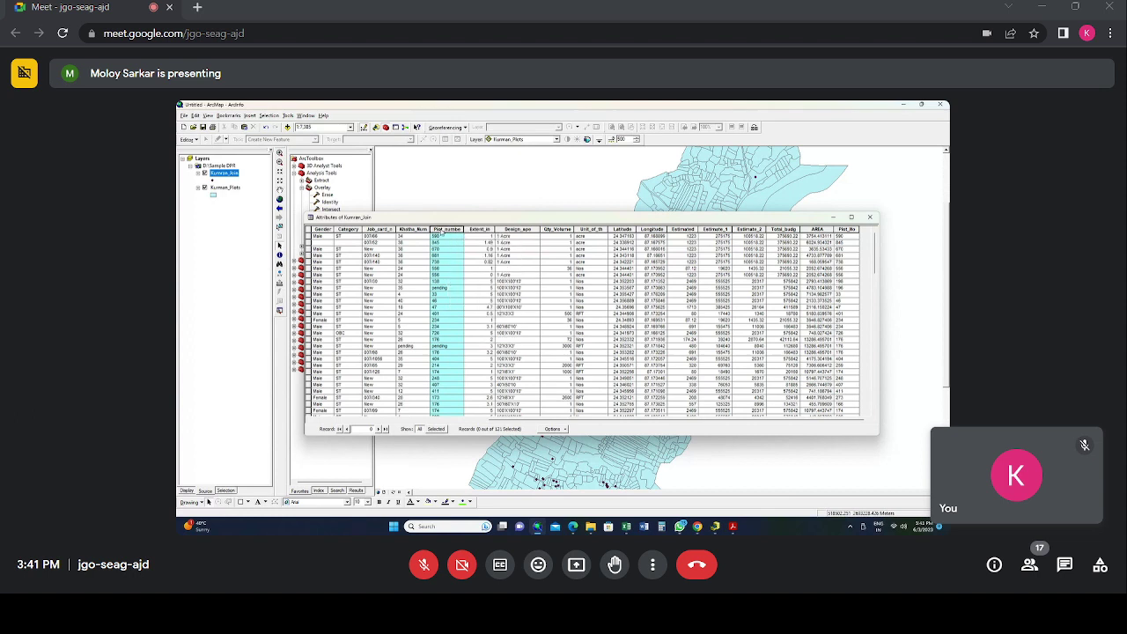
right_click(439, 235)
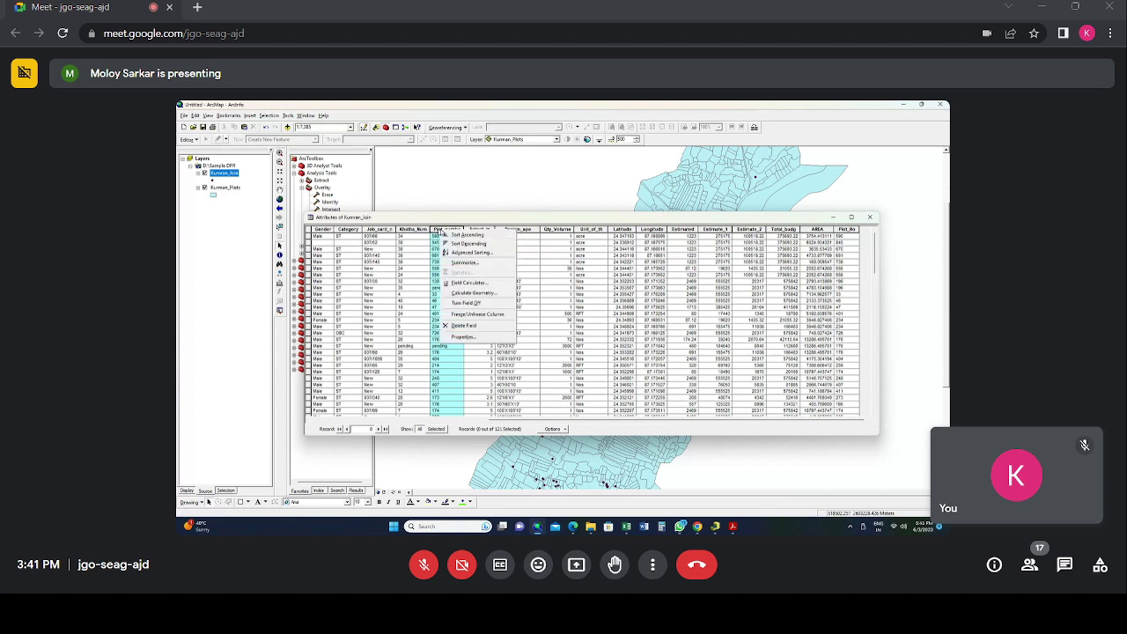
left_click(470, 284)
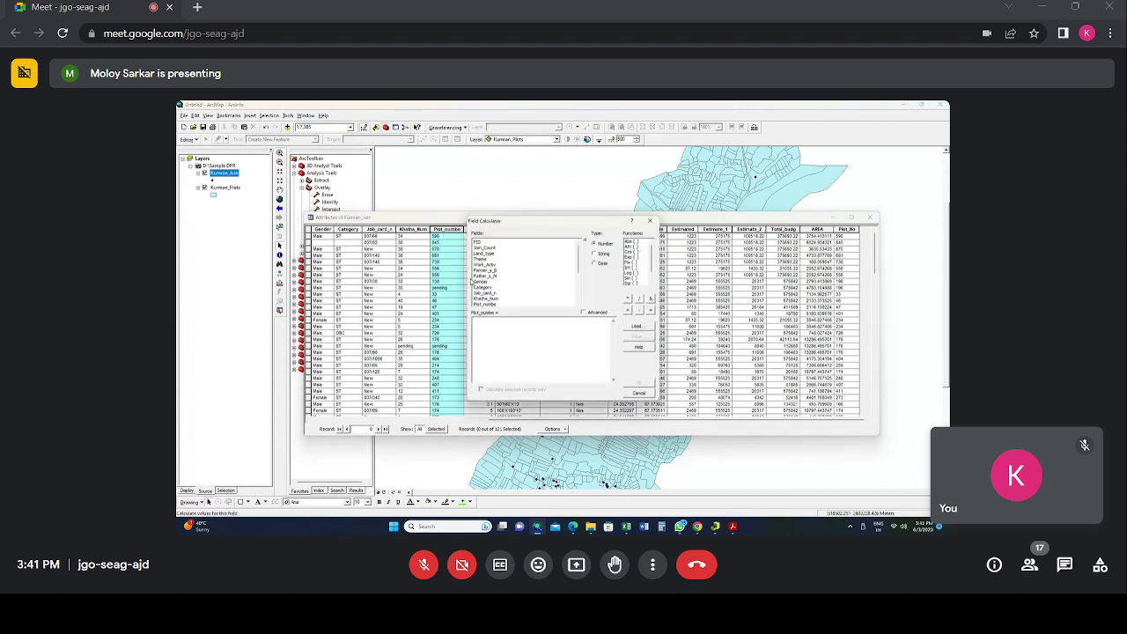
scroll(563, 297, "down", 5)
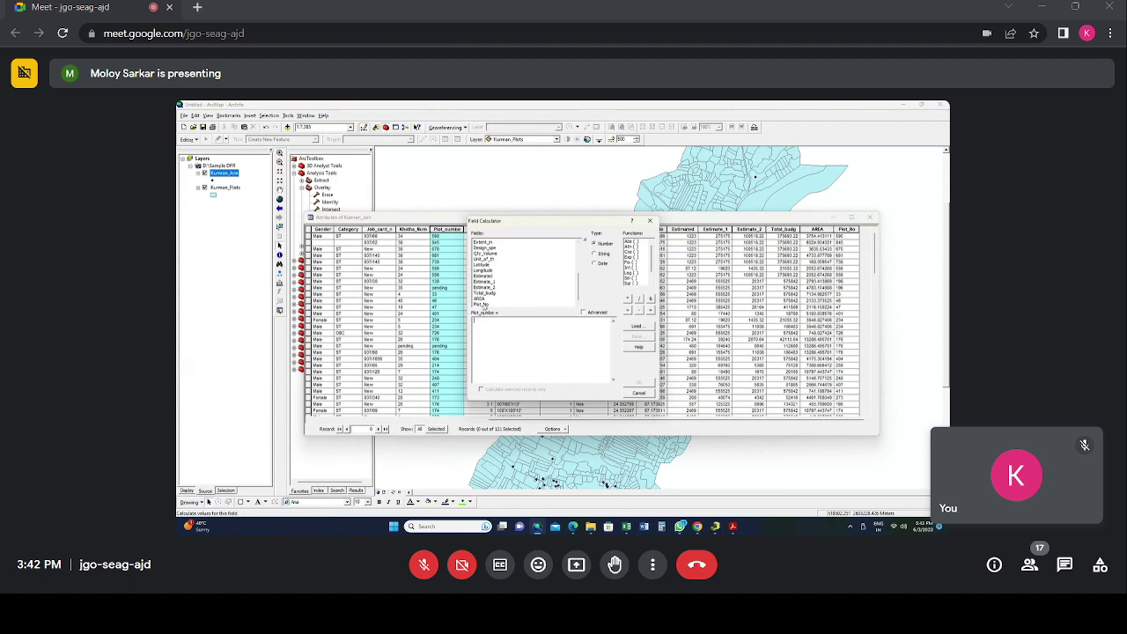
left_click(484, 304)
double_click(483, 304)
left_click_drag(495, 321, 451, 323)
left_click(502, 344)
left_click(638, 384)
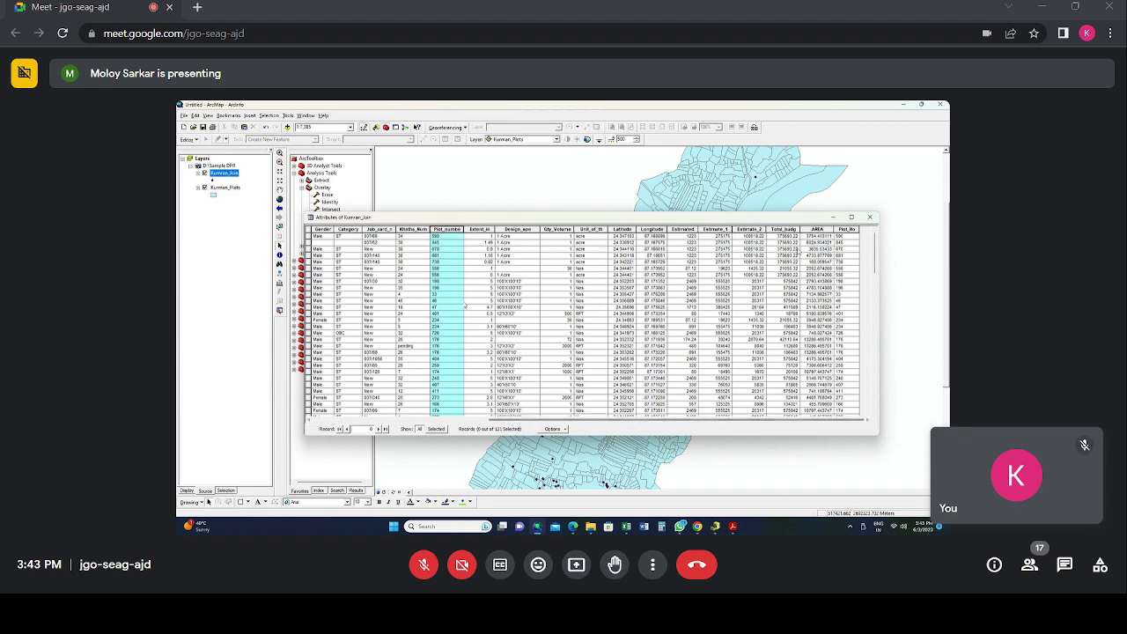
Step: Minimize the attribute table and change the Kumran_Join point symbol to the blue Dova marker
left_click(833, 217)
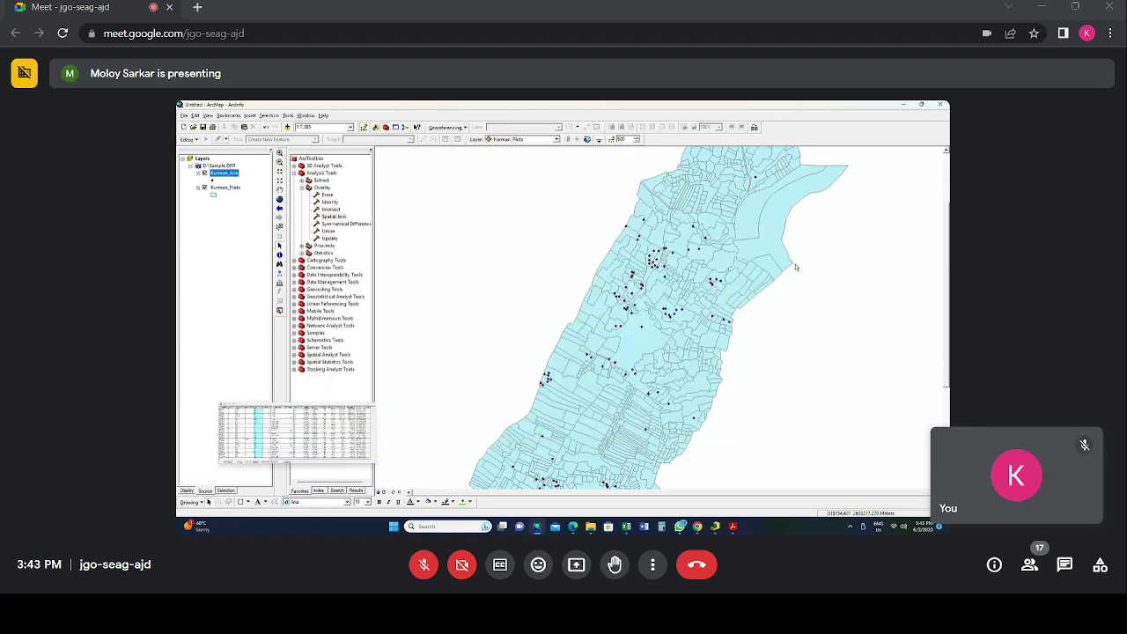
scroll(796, 267, "down", 2)
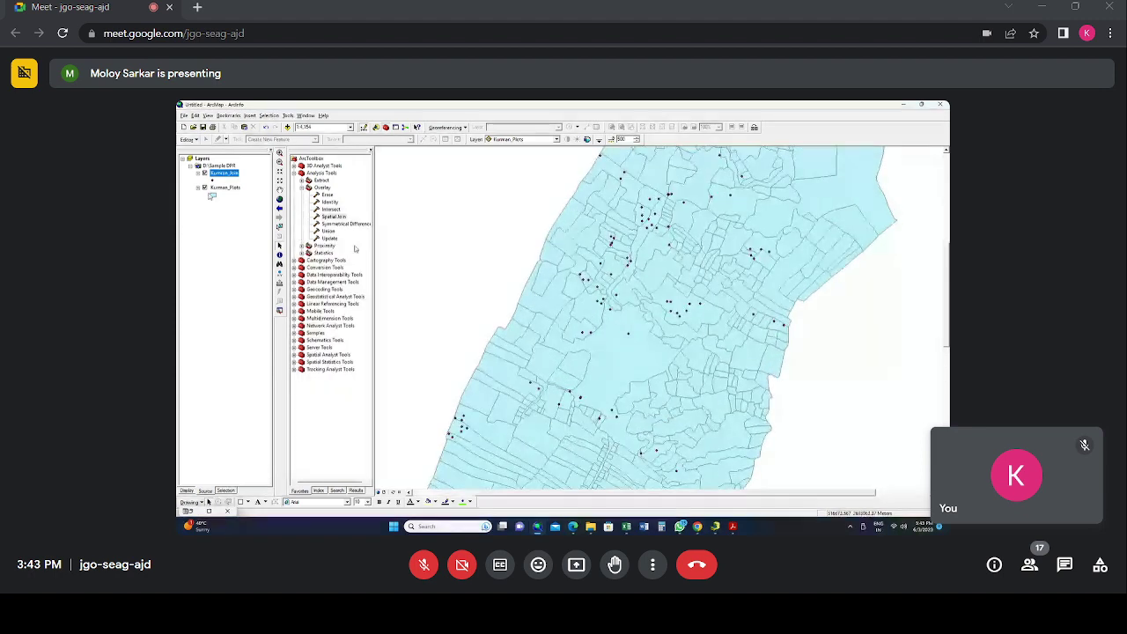
right_click(225, 189)
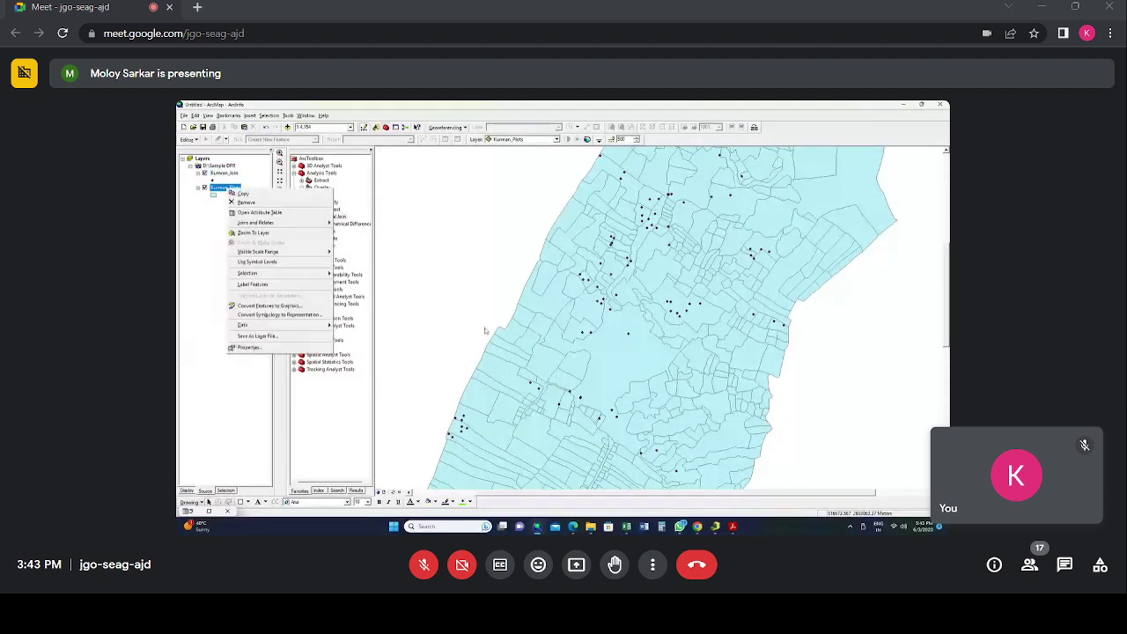
left_click(357, 249)
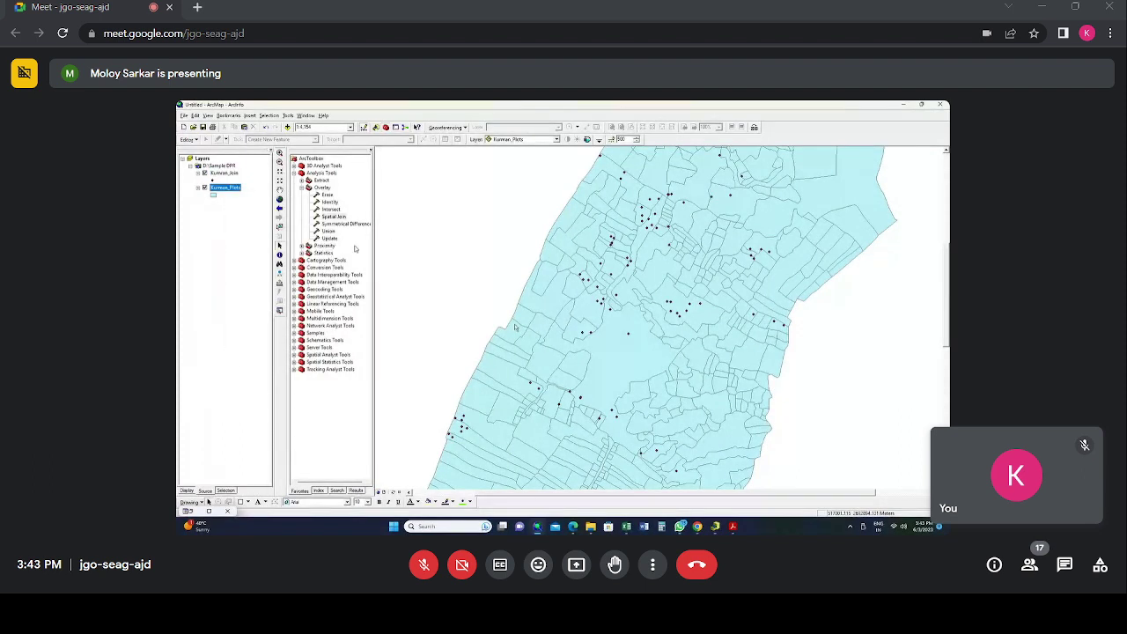
left_click(212, 182)
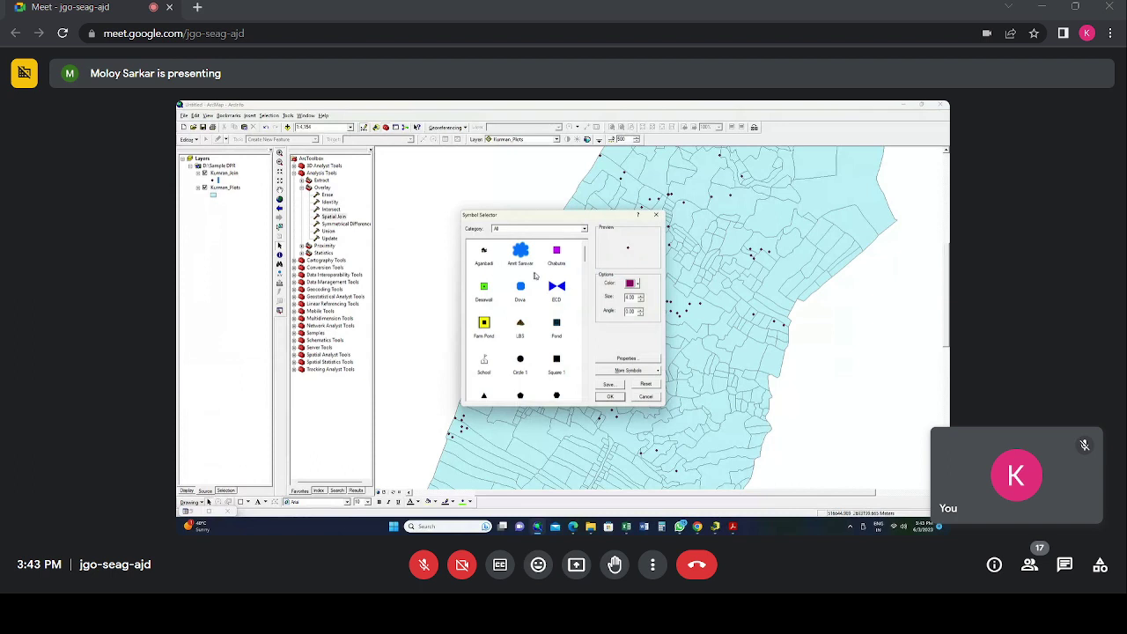
double_click(521, 288)
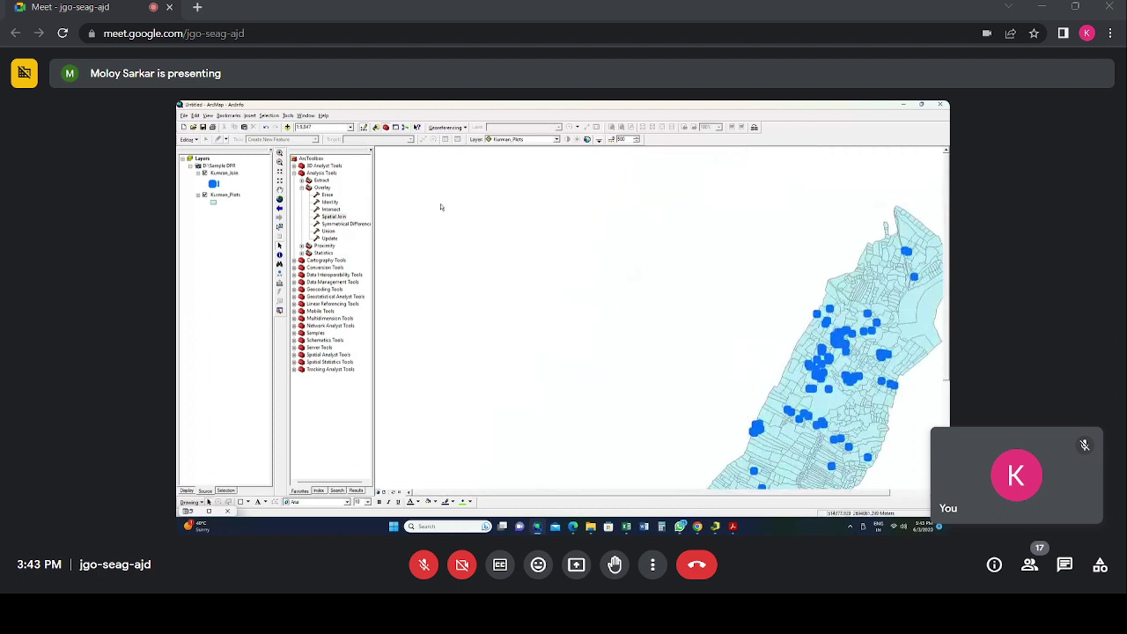
left_click_drag(815, 401, 679, 299)
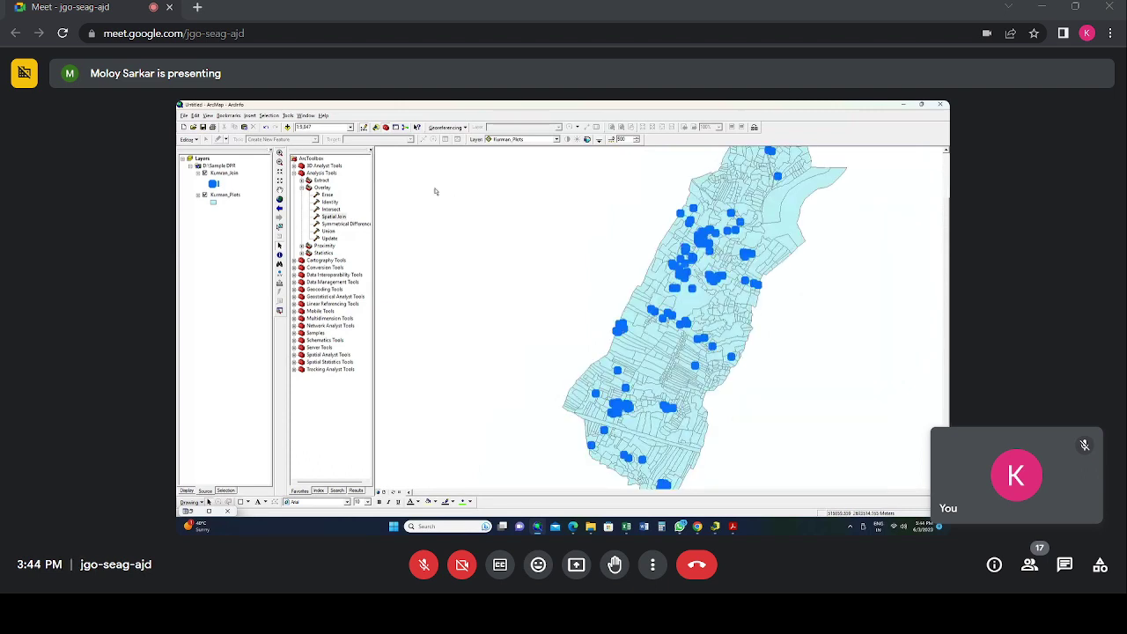
left_click_drag(418, 183, 458, 240)
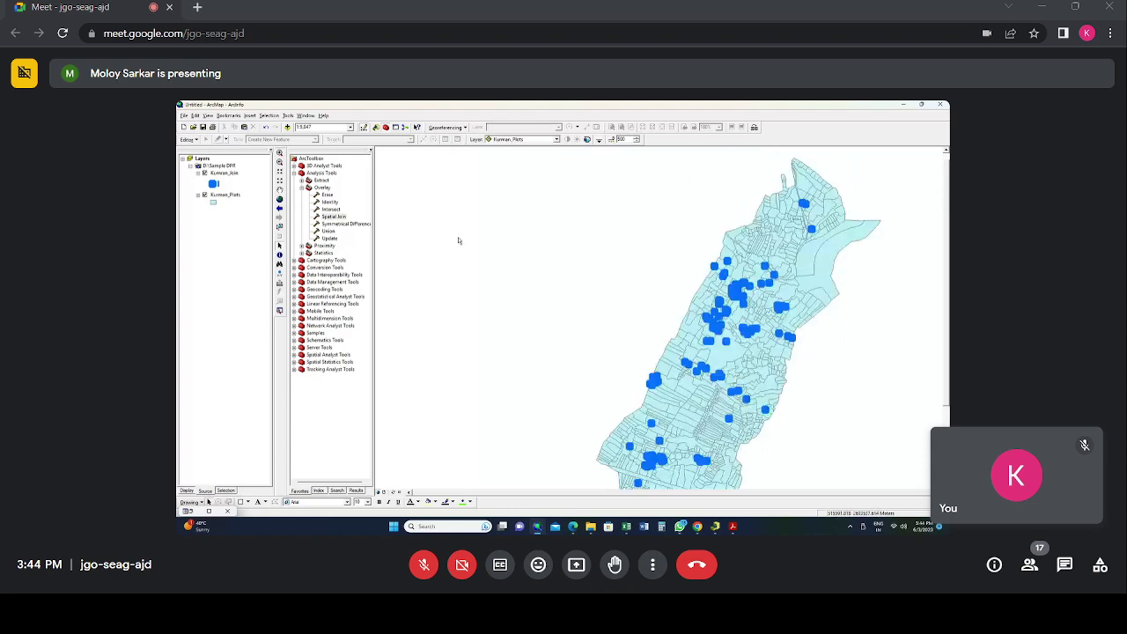
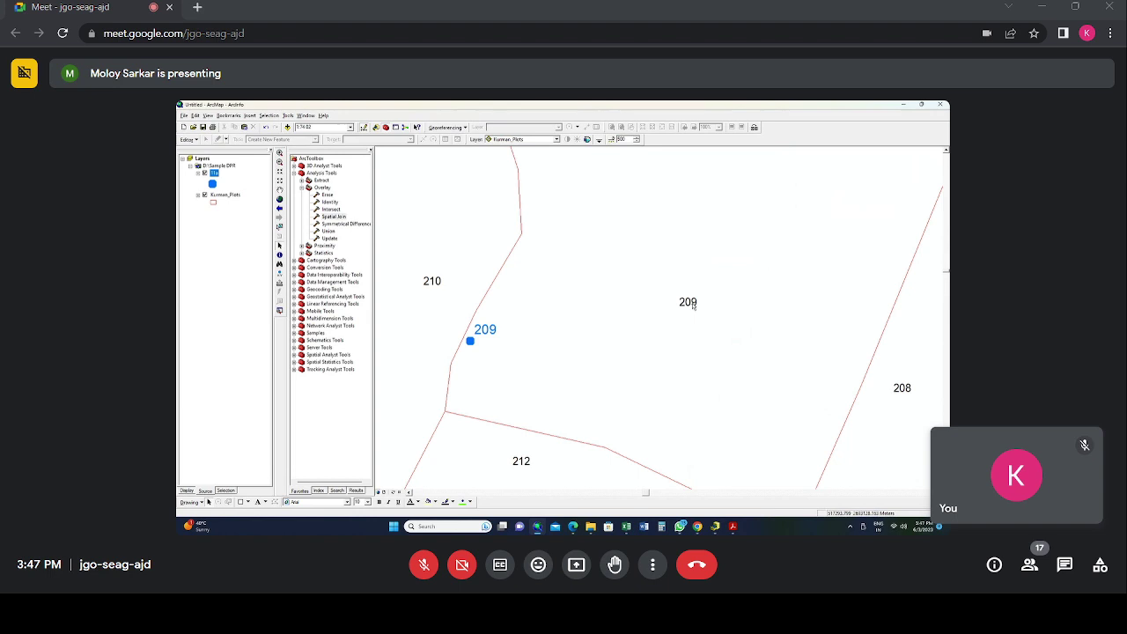
Step: Examine the labelled 11a points around plots 209 to 213 against the plot boundaries and plot numbers
scroll(661, 347, "up", 2)
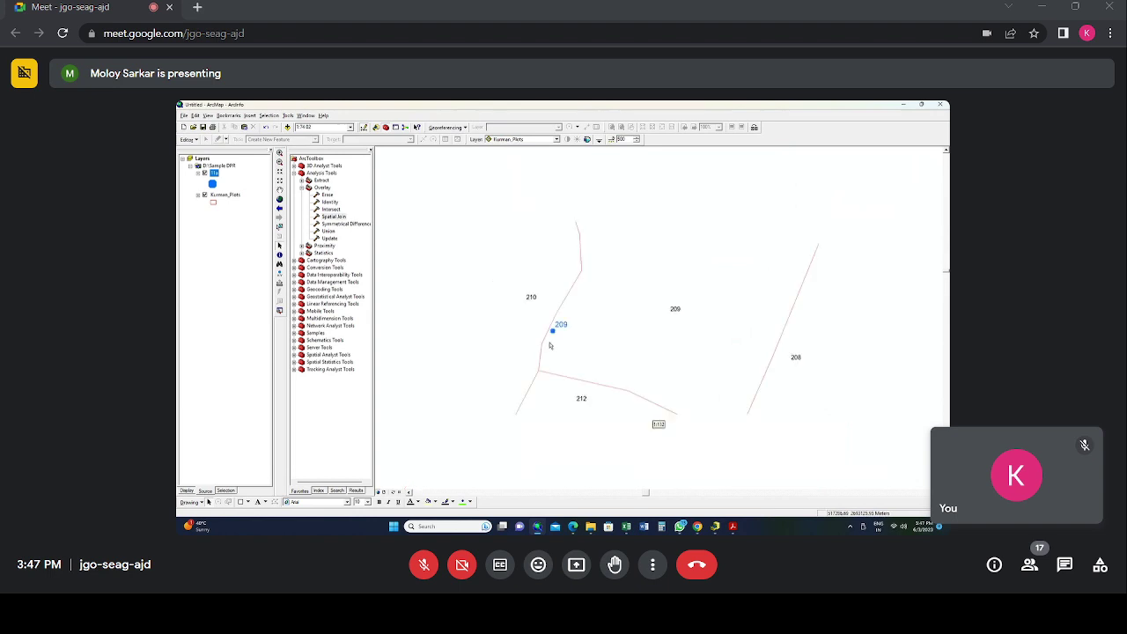
scroll(550, 346, "up", 1)
left_click_drag(601, 427, 669, 346)
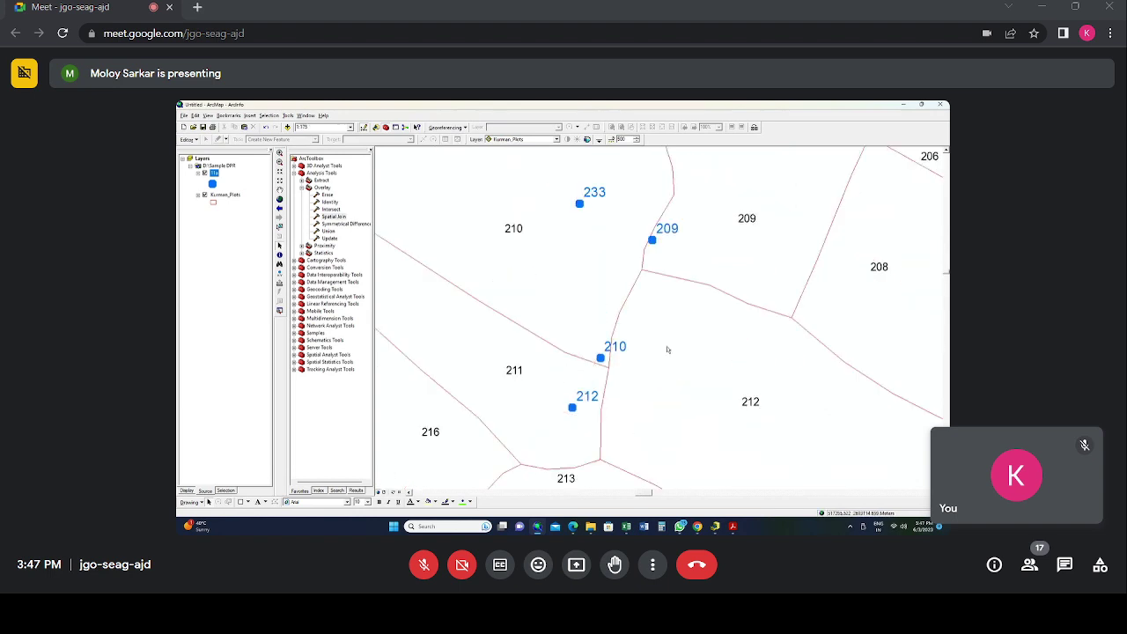
scroll(667, 350, "down", 2)
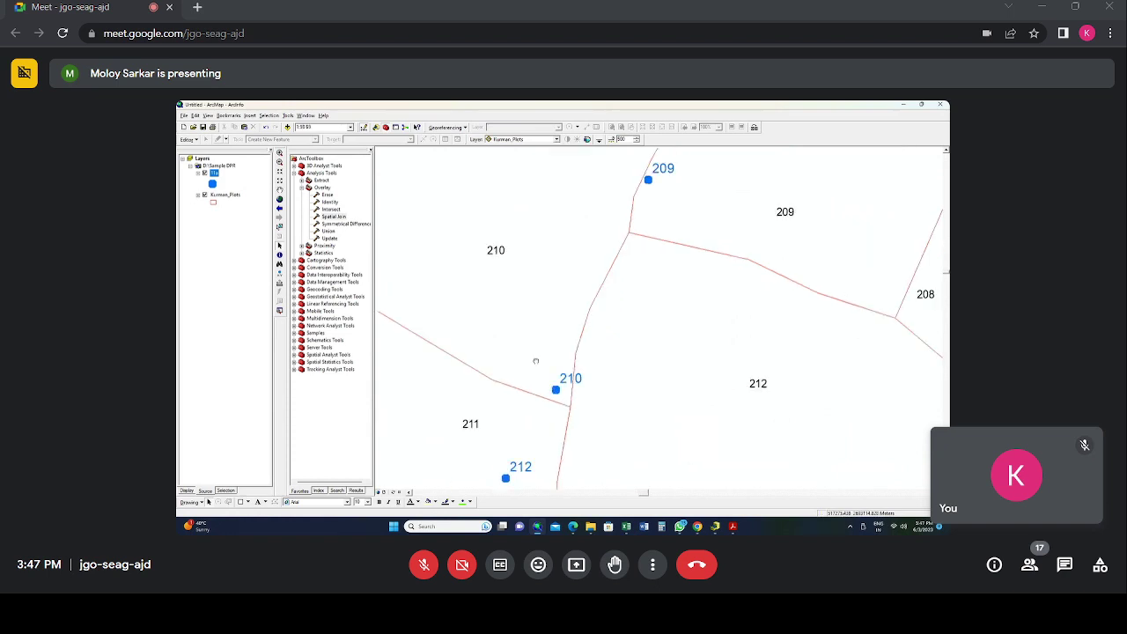
left_click_drag(535, 361, 714, 223)
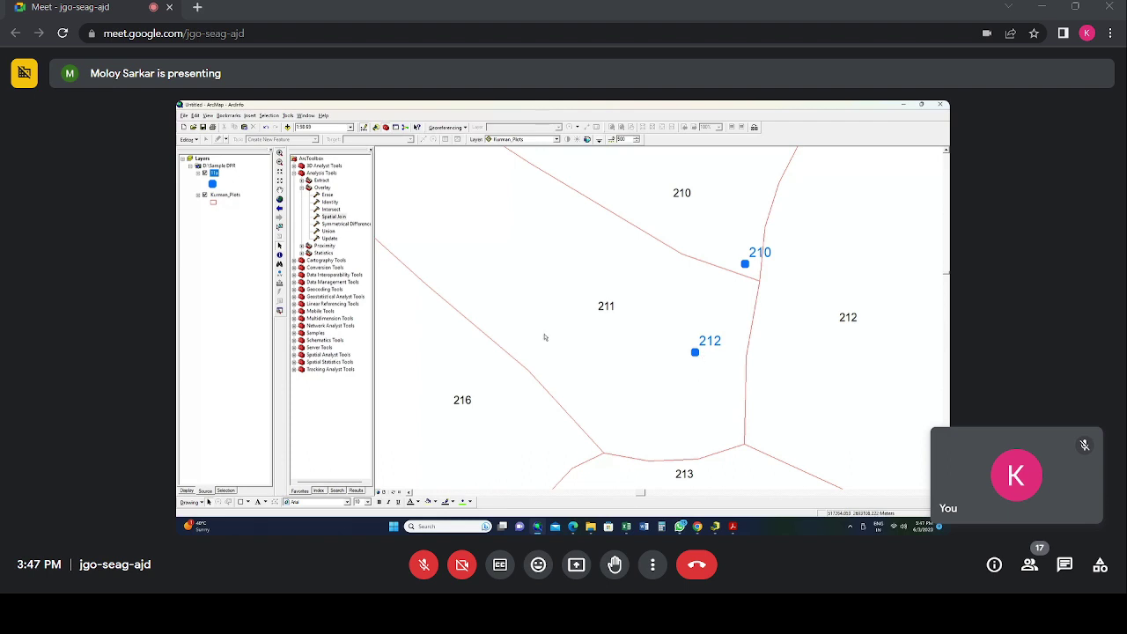
scroll(544, 337, "up", 2)
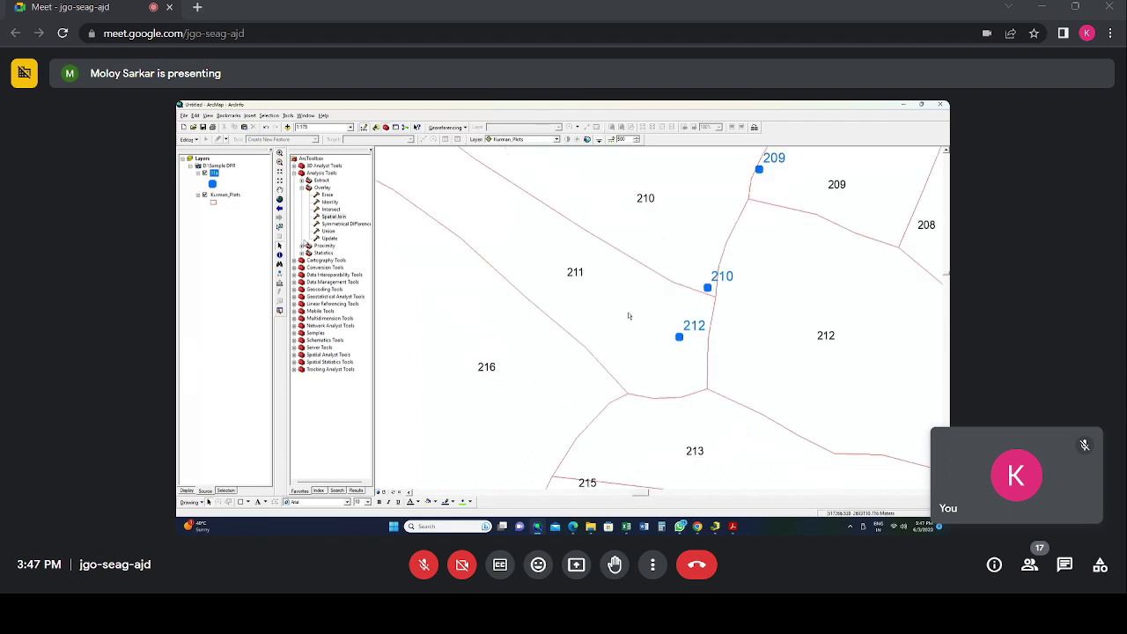
Step: Run a one-to-one Spatial Join with 11a as target and Kurman_Plots as join features, outputting 11a_SpatialJoin.shp in Sample DPR
double_click(335, 216)
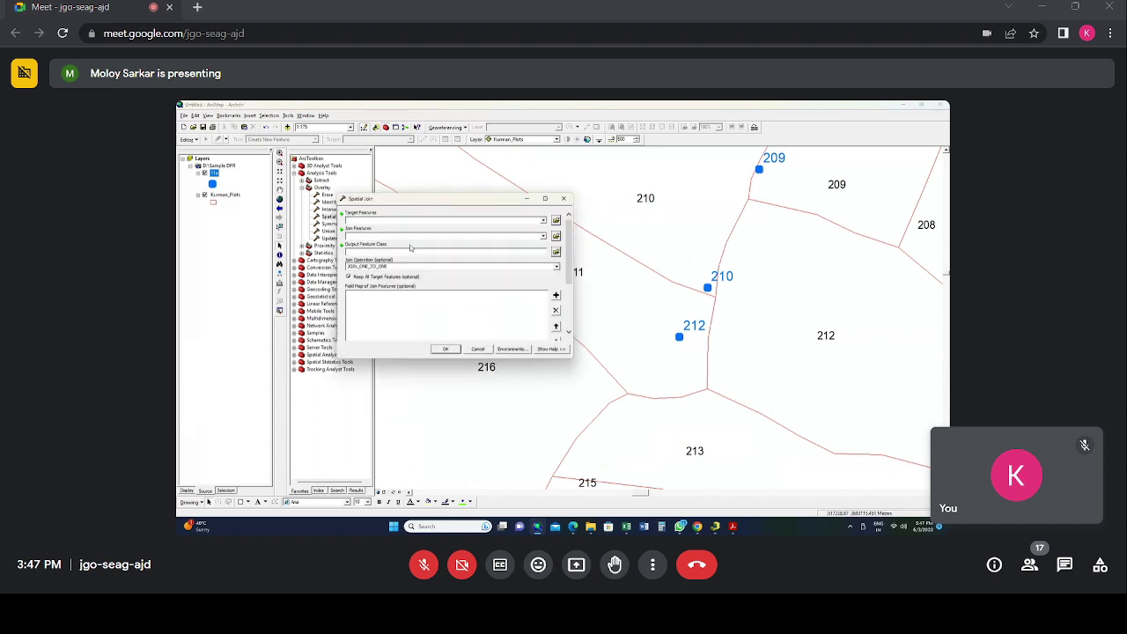
left_click(436, 221)
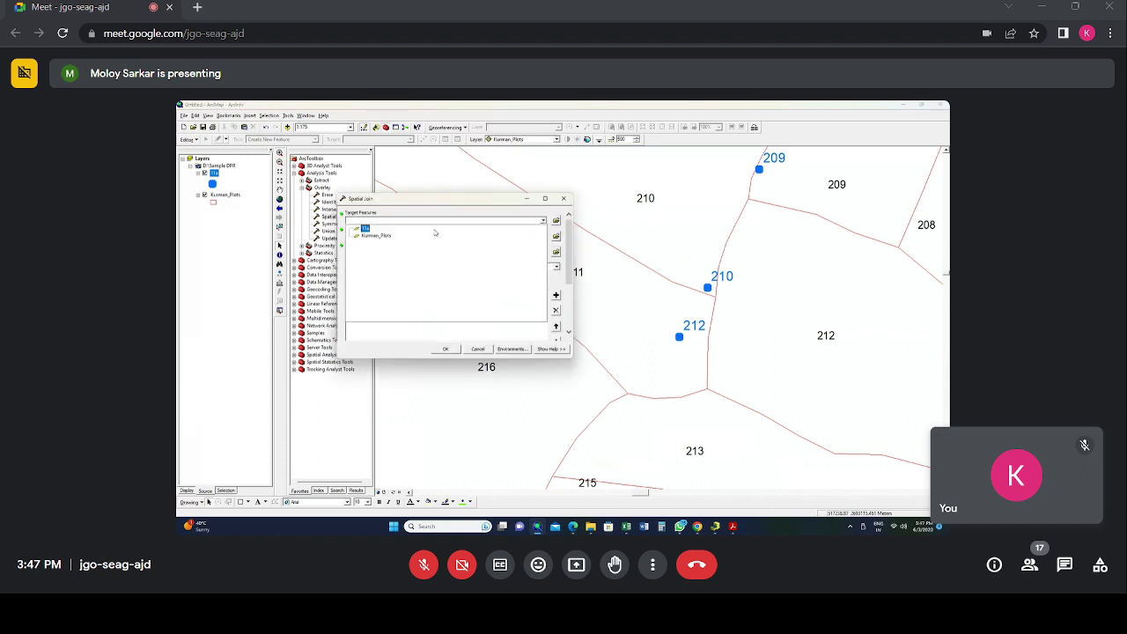
left_click(364, 229)
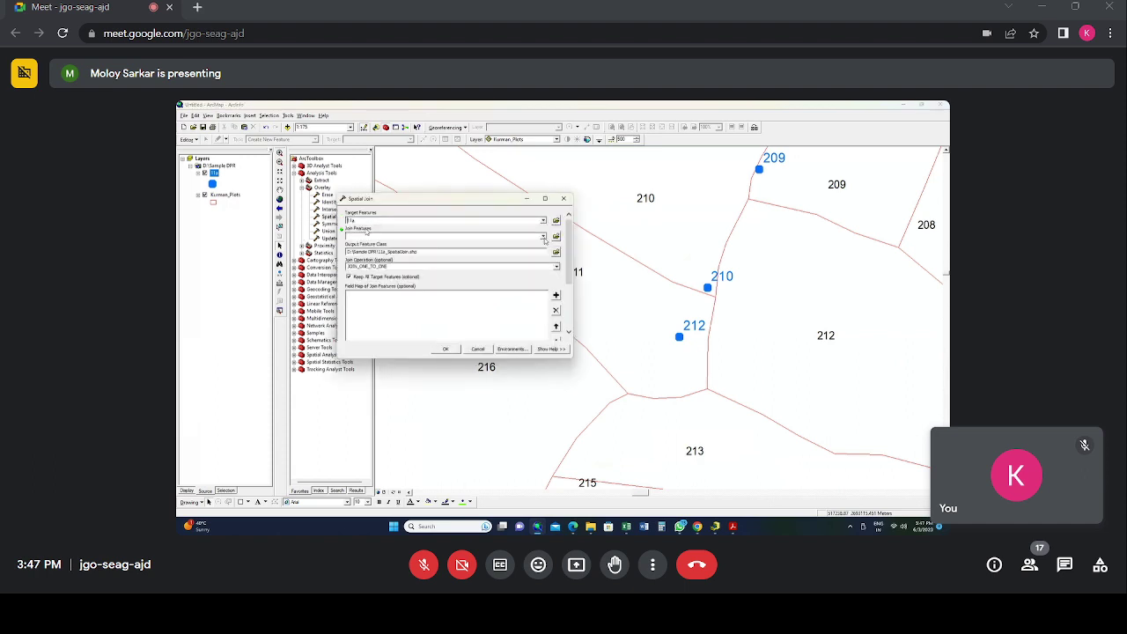
left_click(544, 237)
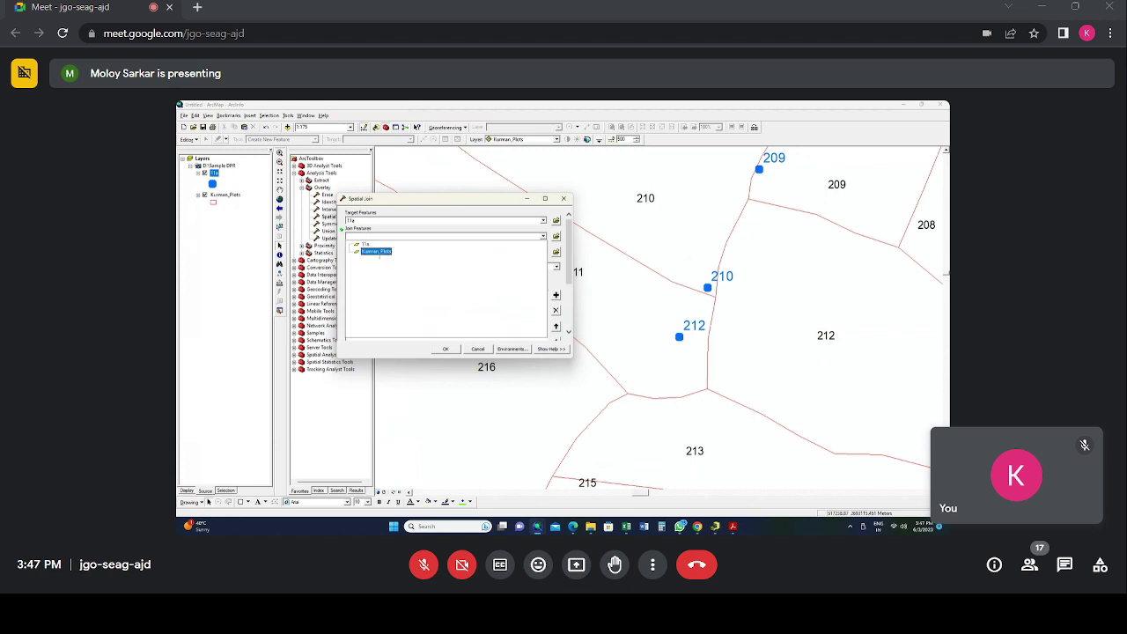
left_click(377, 252)
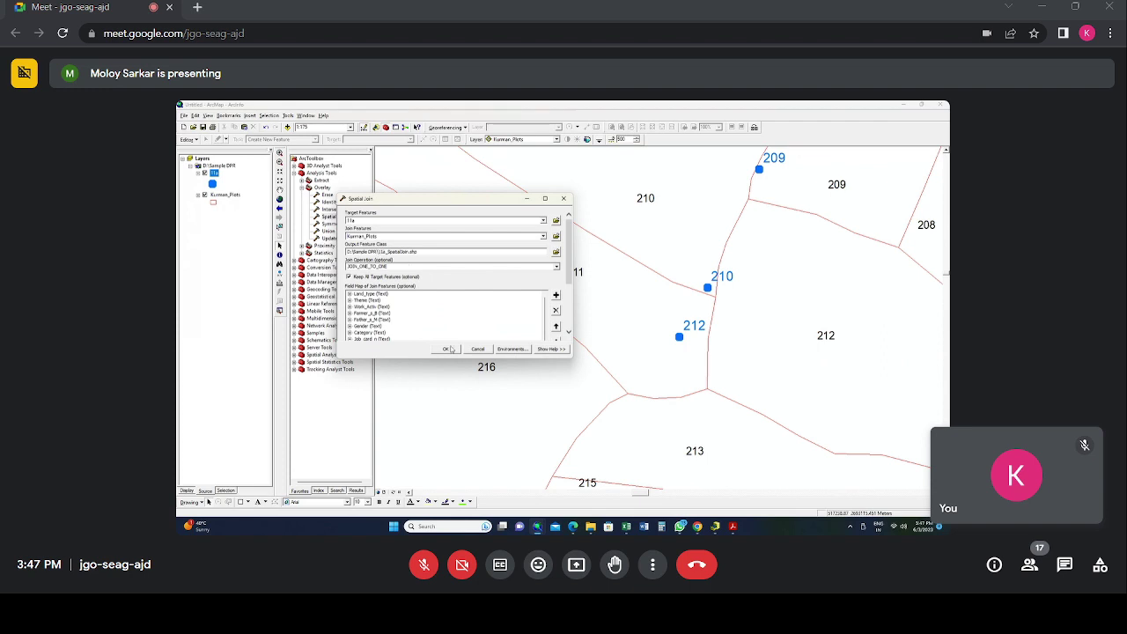
left_click(445, 349)
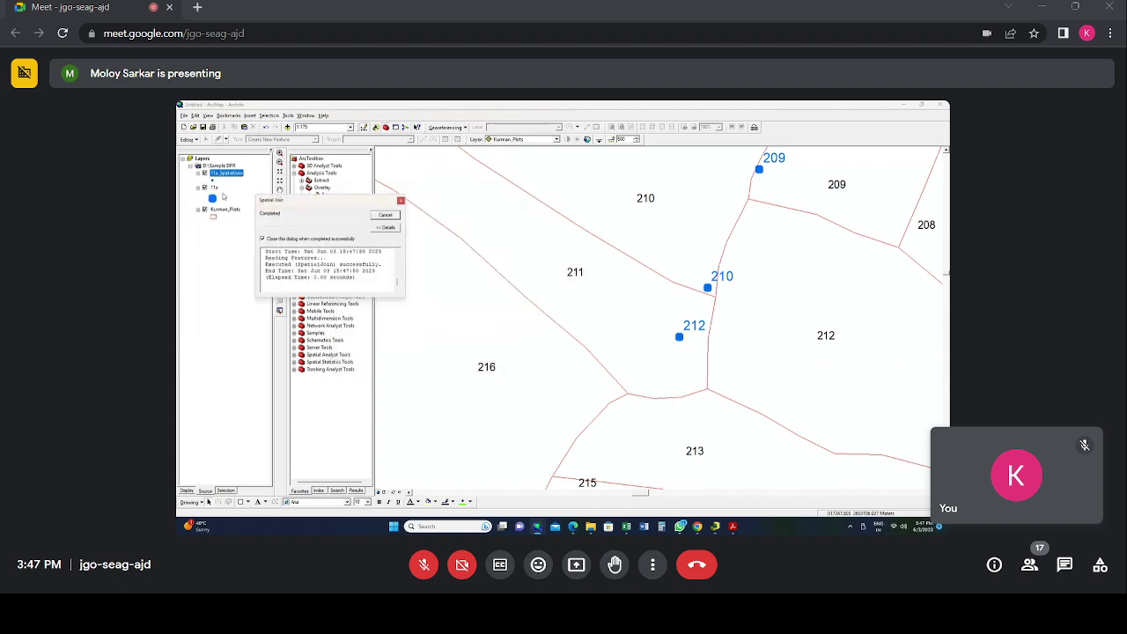
Step: Remove the original 11a layer and give the 11a_SpatialJoin points the green square marker symbol
left_click(219, 190)
right_click(216, 190)
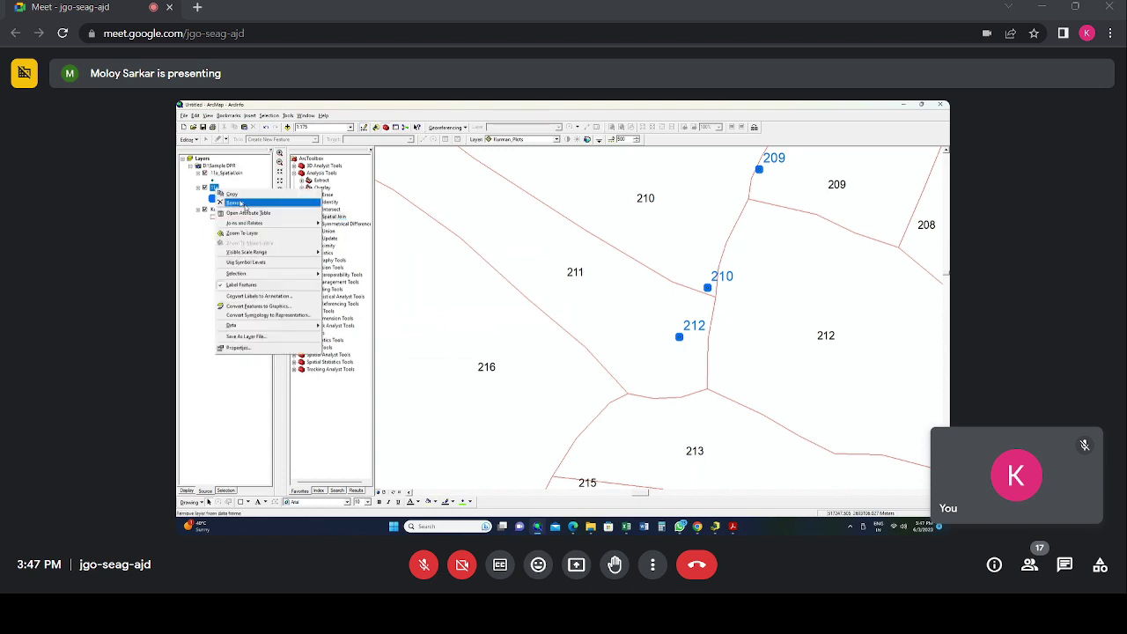
left_click(236, 203)
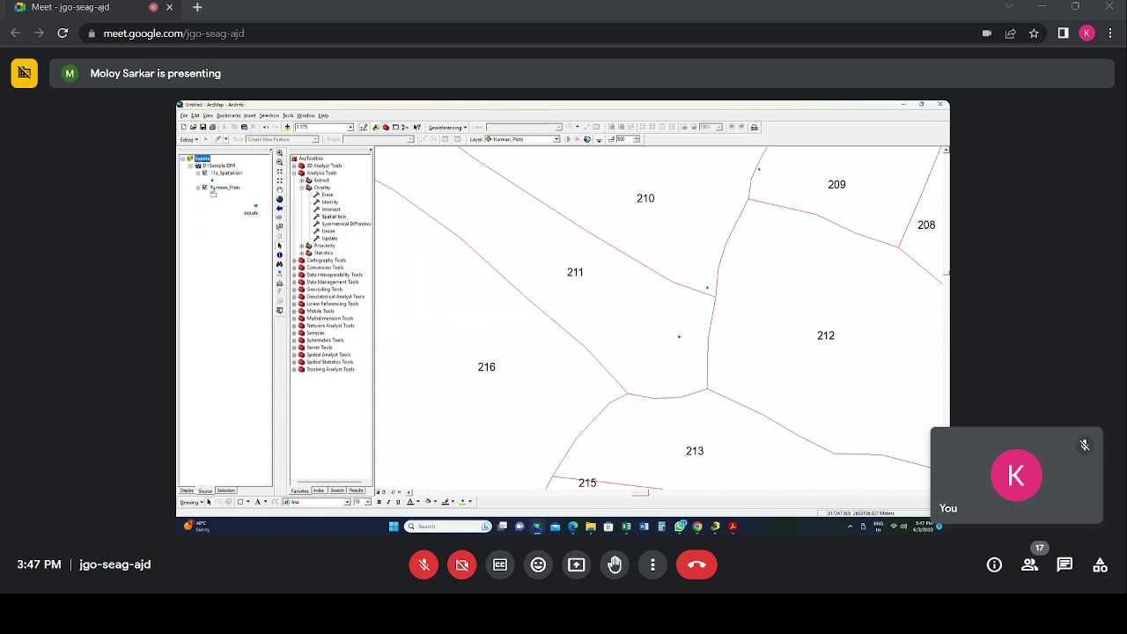
left_click(212, 193)
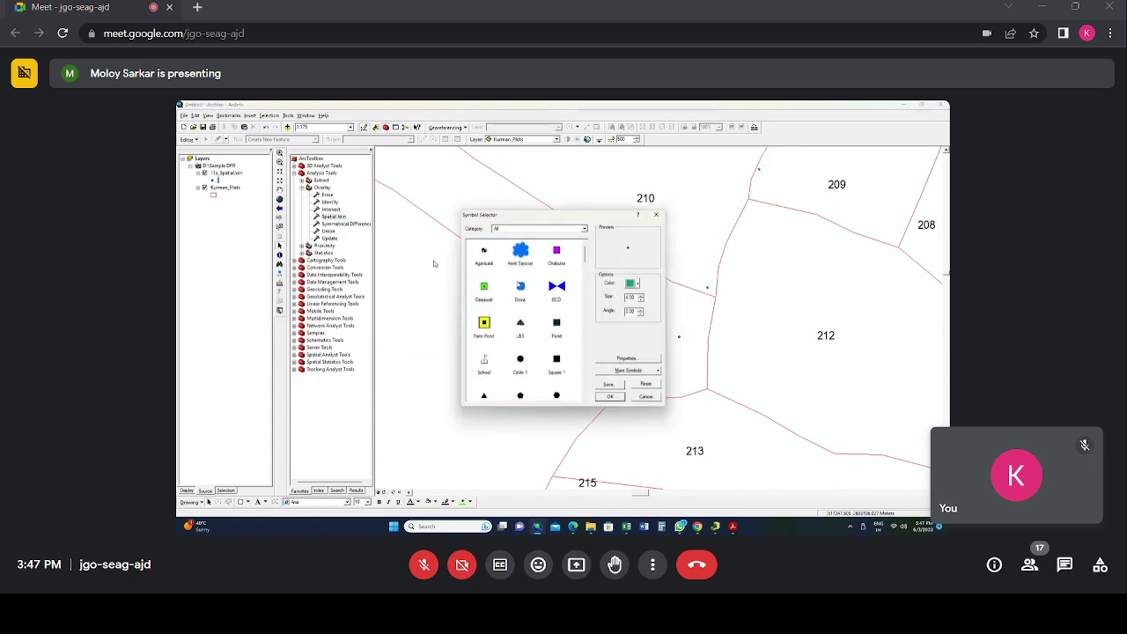
left_click(484, 287)
left_click(611, 398)
Step: Open the 11a_SpatialJoin attribute table and compare the Plot_numbe column with the joined Plot_No column
right_click(227, 175)
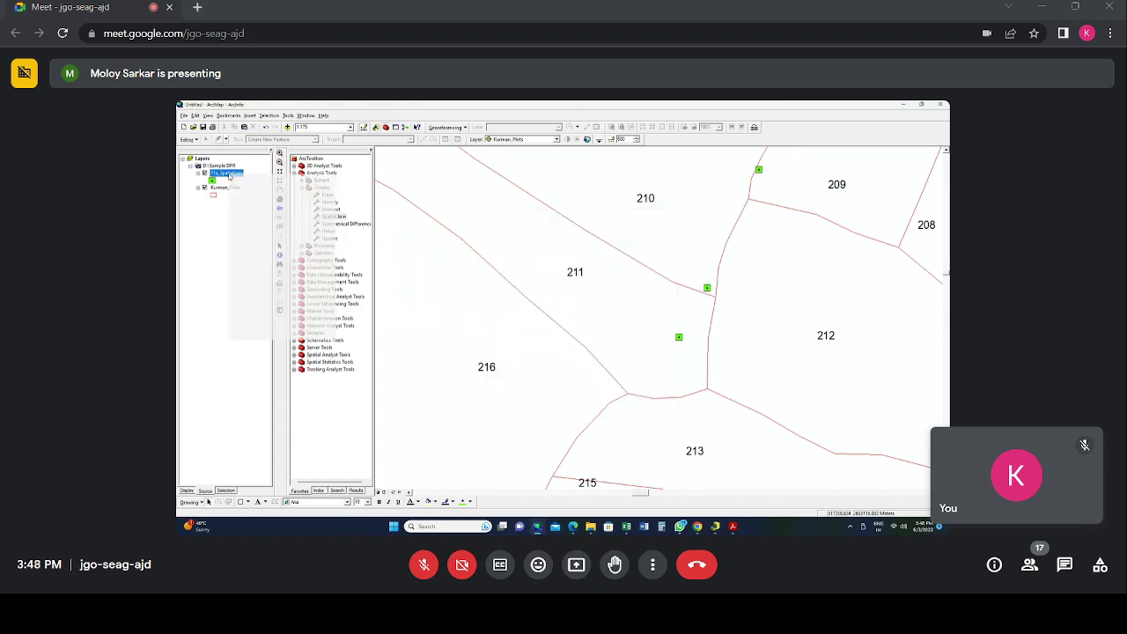
left_click(245, 195)
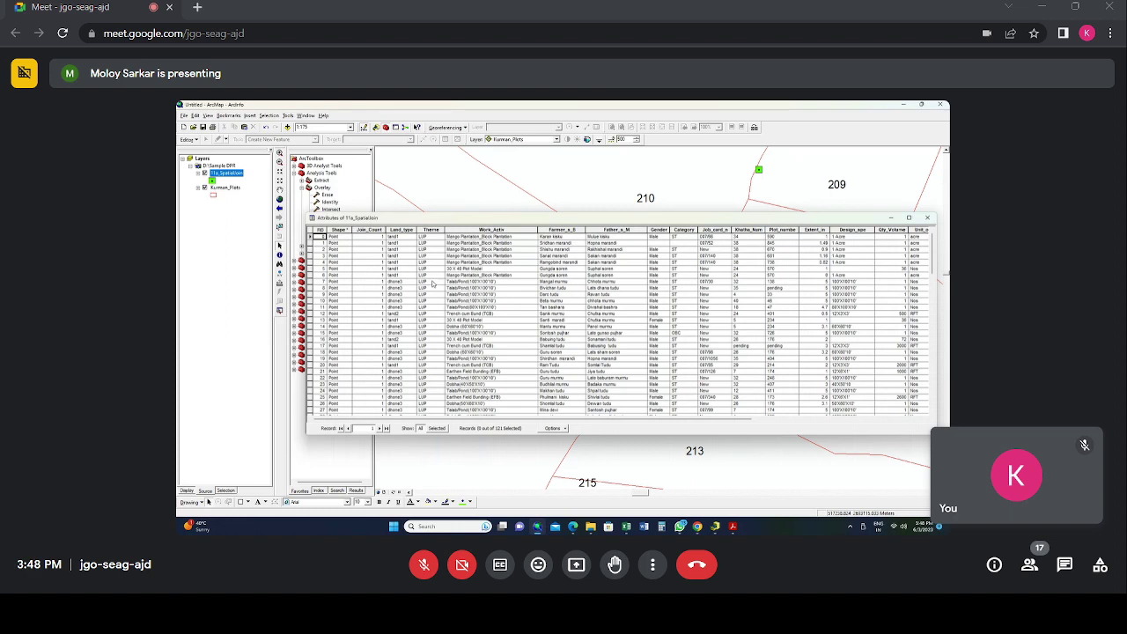
left_click_drag(650, 419, 819, 426)
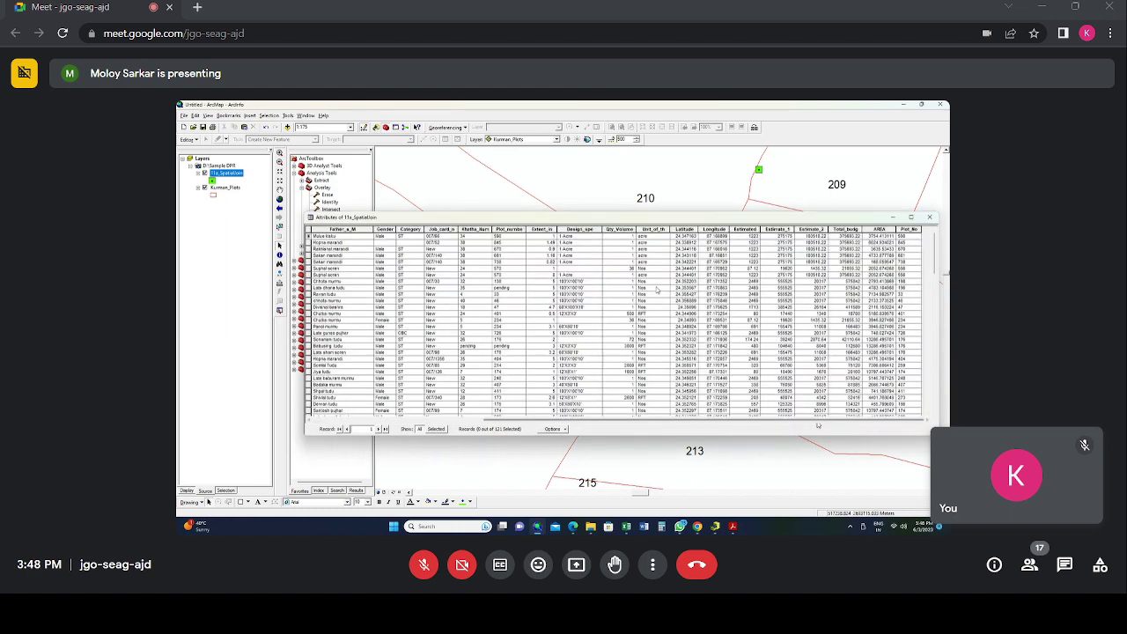
left_click(502, 230)
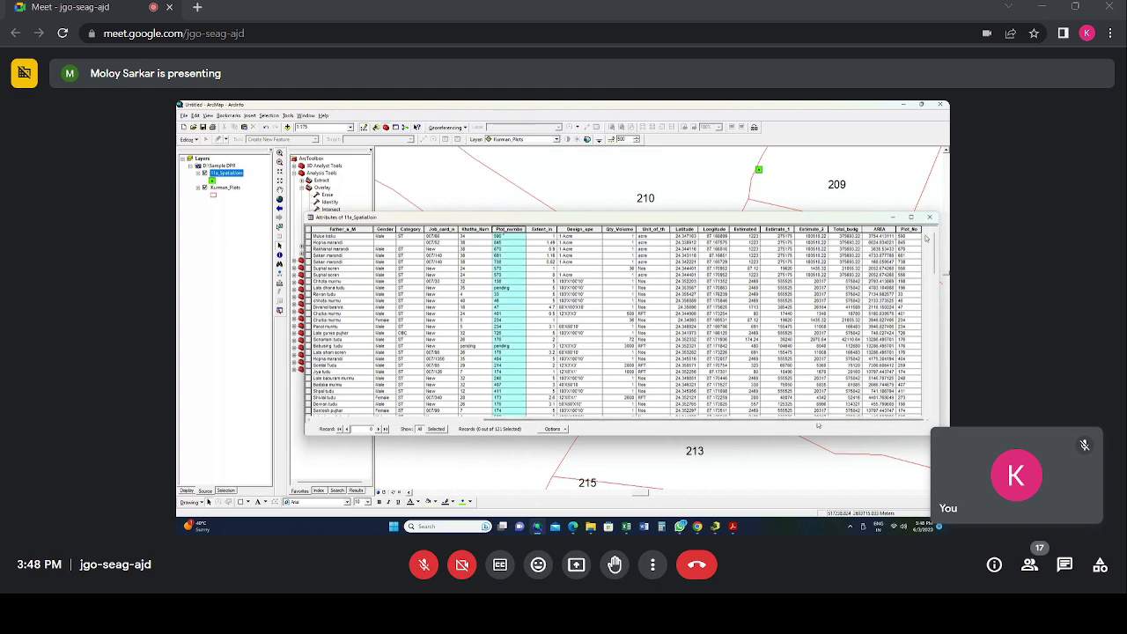
left_click(907, 231)
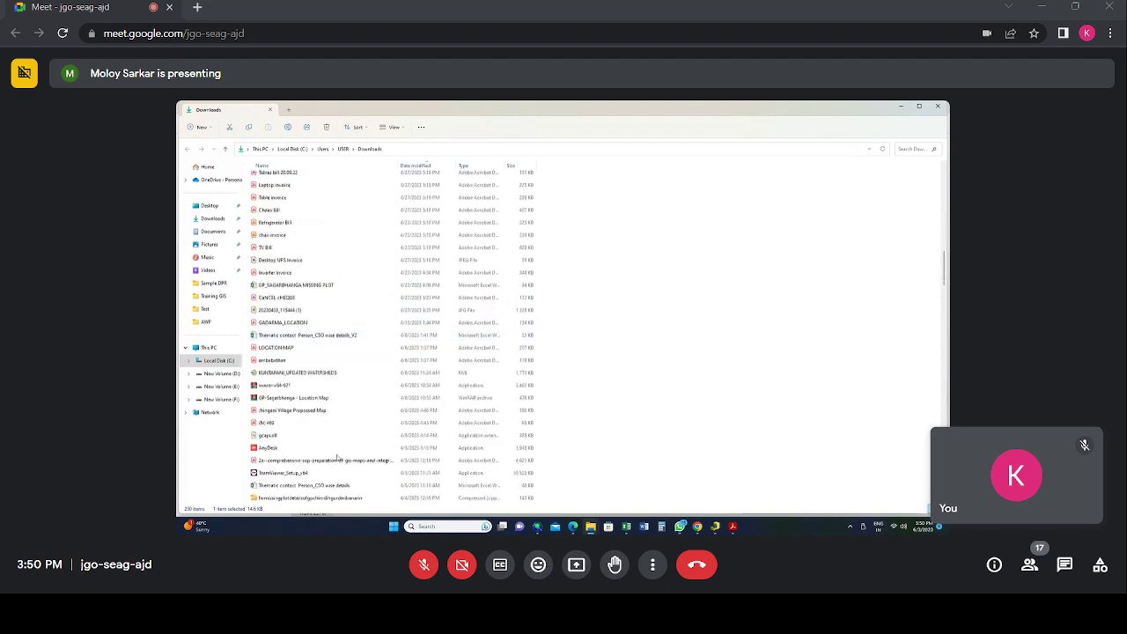
Step: Open the comprehensive SOP PDF from Downloads and read through the GIS-based village DPR procedure
double_click(337, 460)
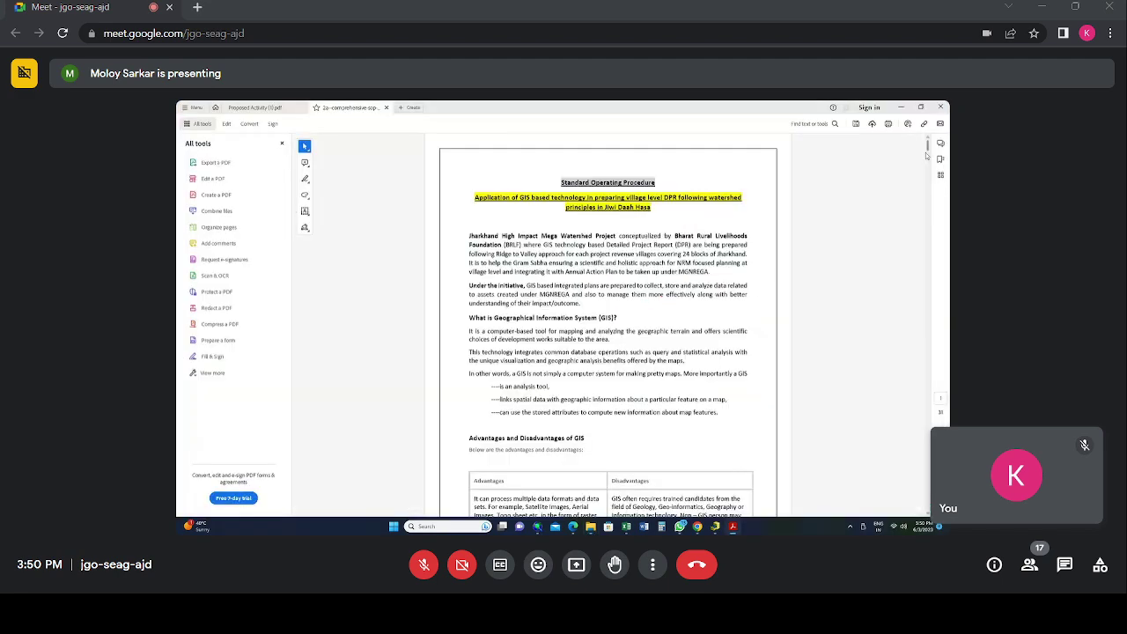
left_click_drag(925, 156, 926, 499)
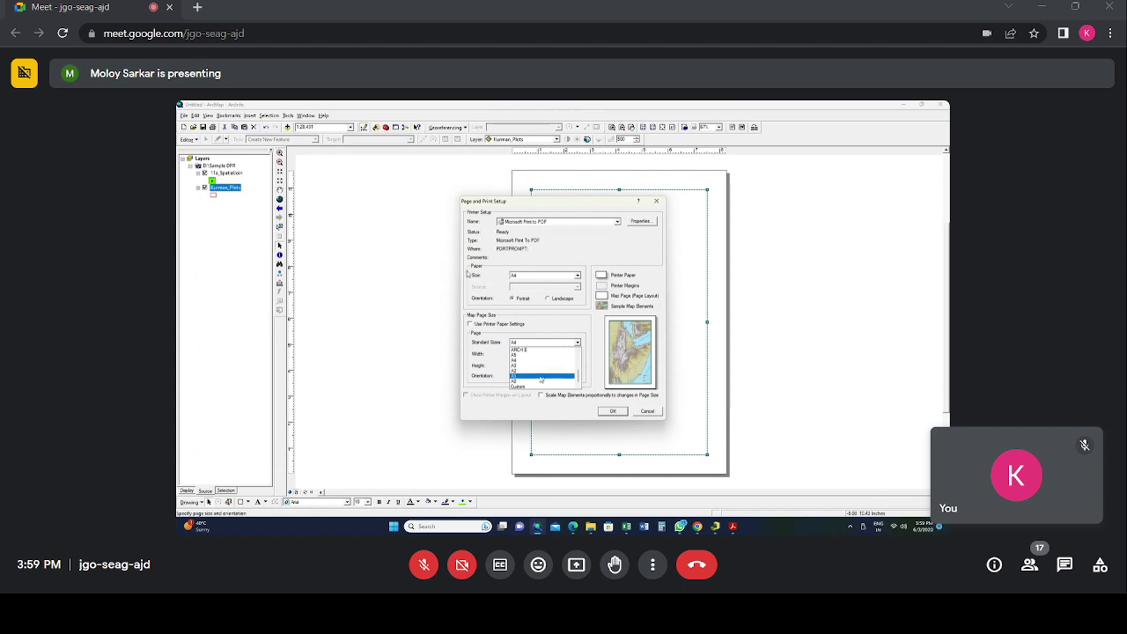
Step: Set the map page to A1 landscape and enlarge the Layers data frame to cover most of the page
left_click(541, 377)
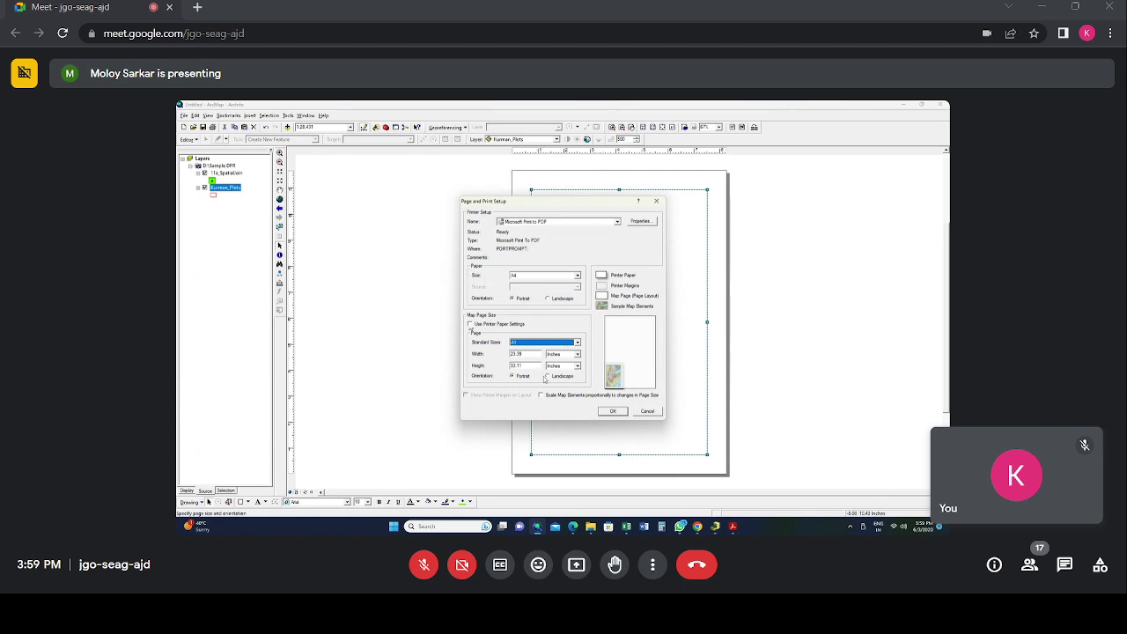
left_click(547, 376)
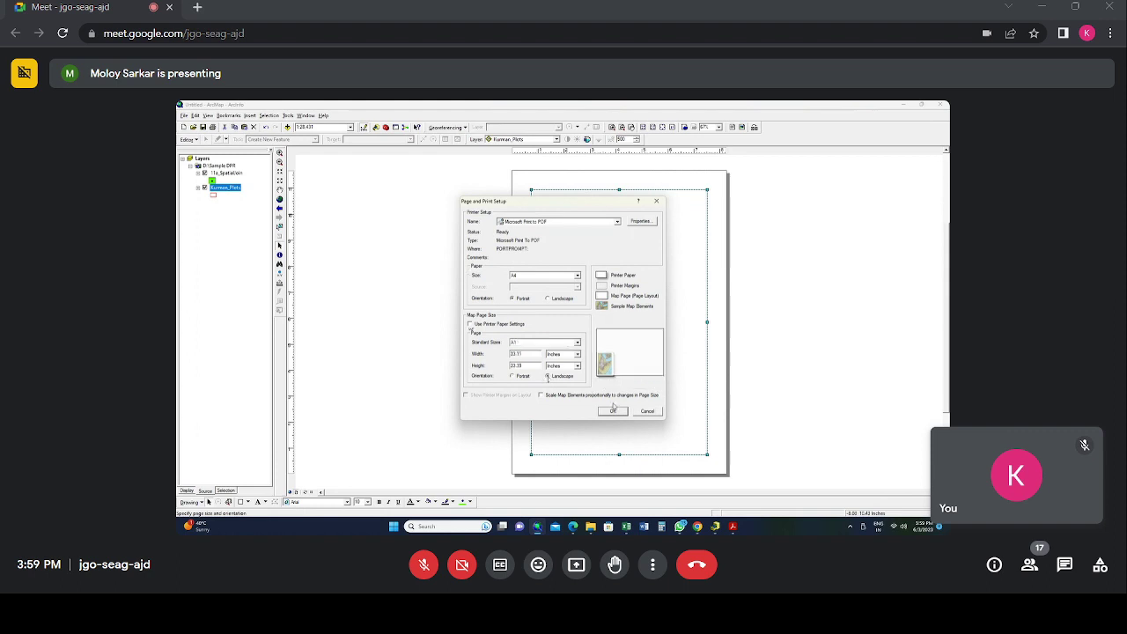
left_click(614, 411)
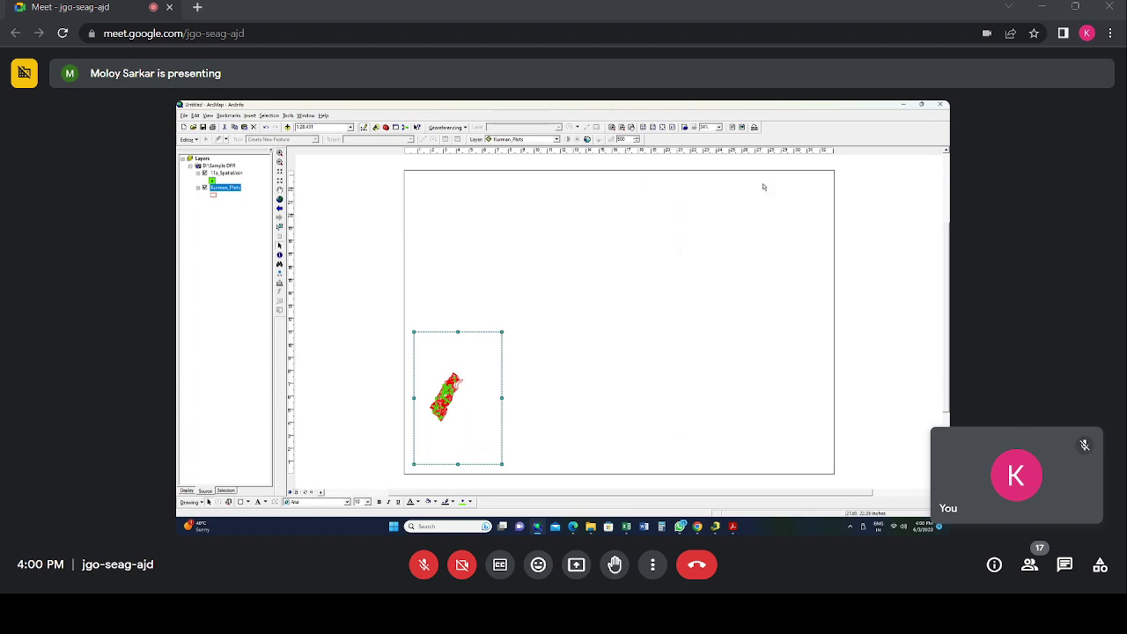
left_click_drag(764, 187, 758, 182)
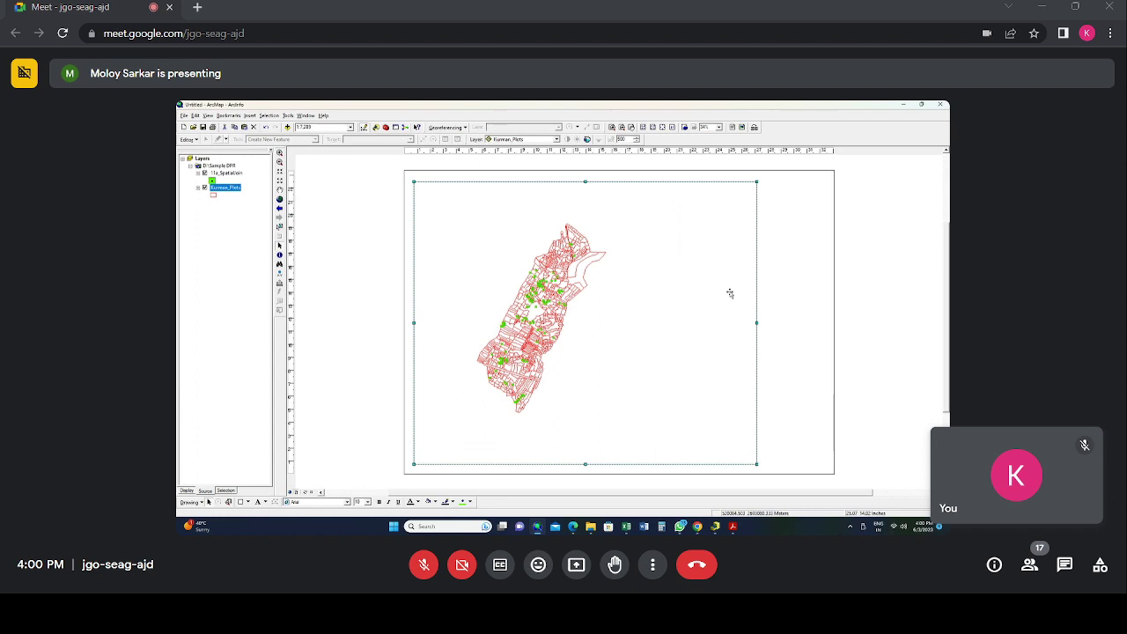
Step: Switch to the Proposed Activity PDF in Acrobat and examine the Kurman map's title, legend, inset maps and plan table layout
mouse_move(733, 529)
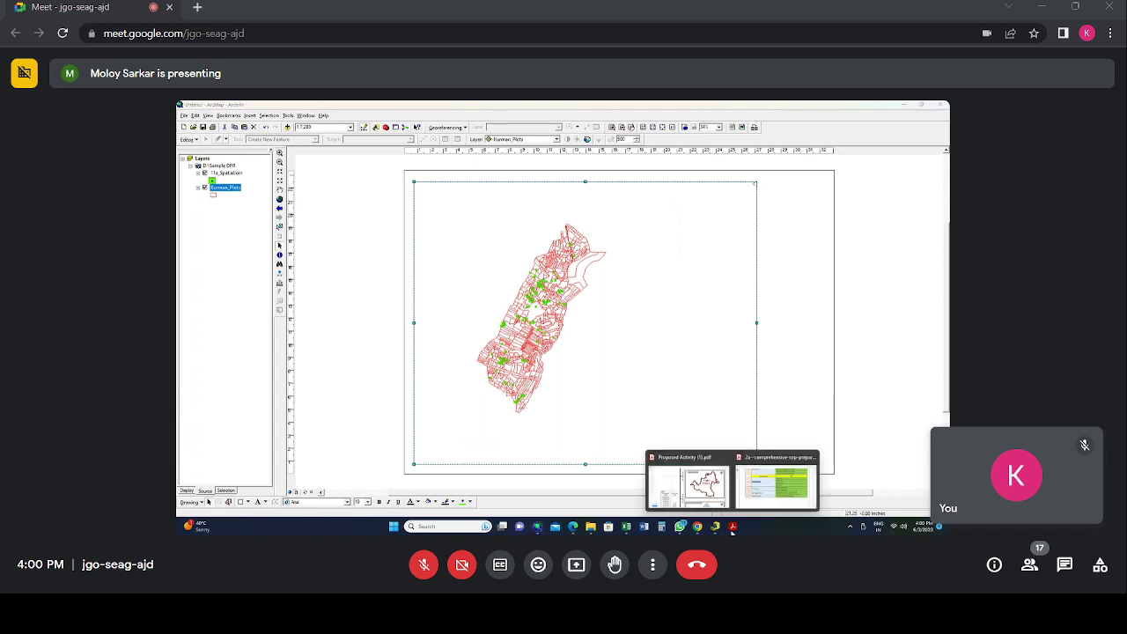
left_click(689, 488)
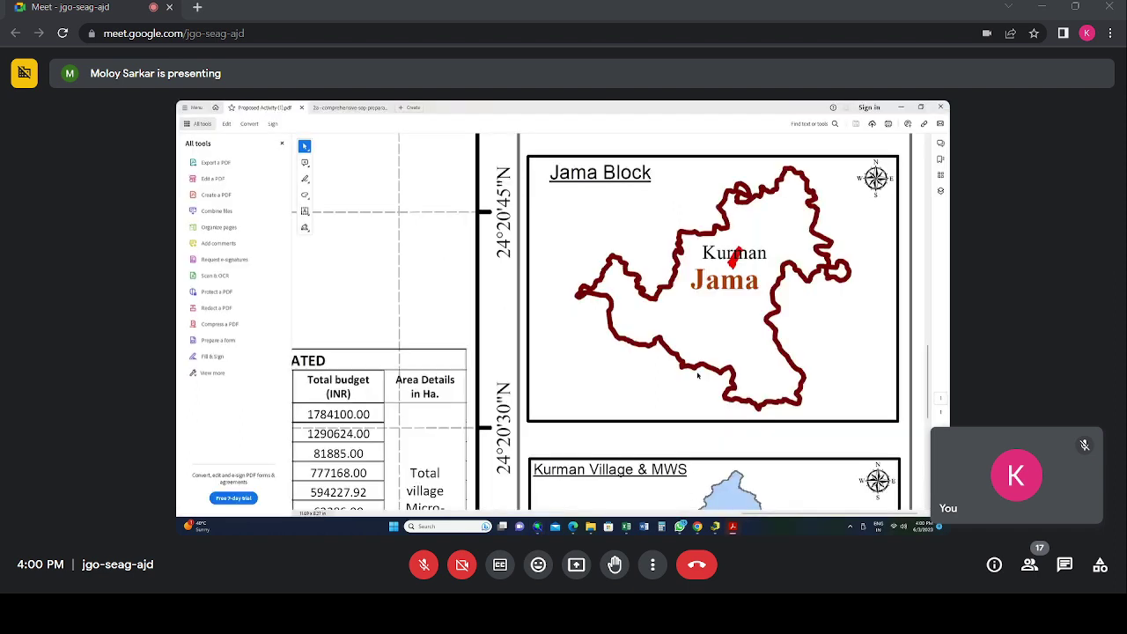
scroll(697, 375, "up", 1)
scroll(698, 373, "down", 1)
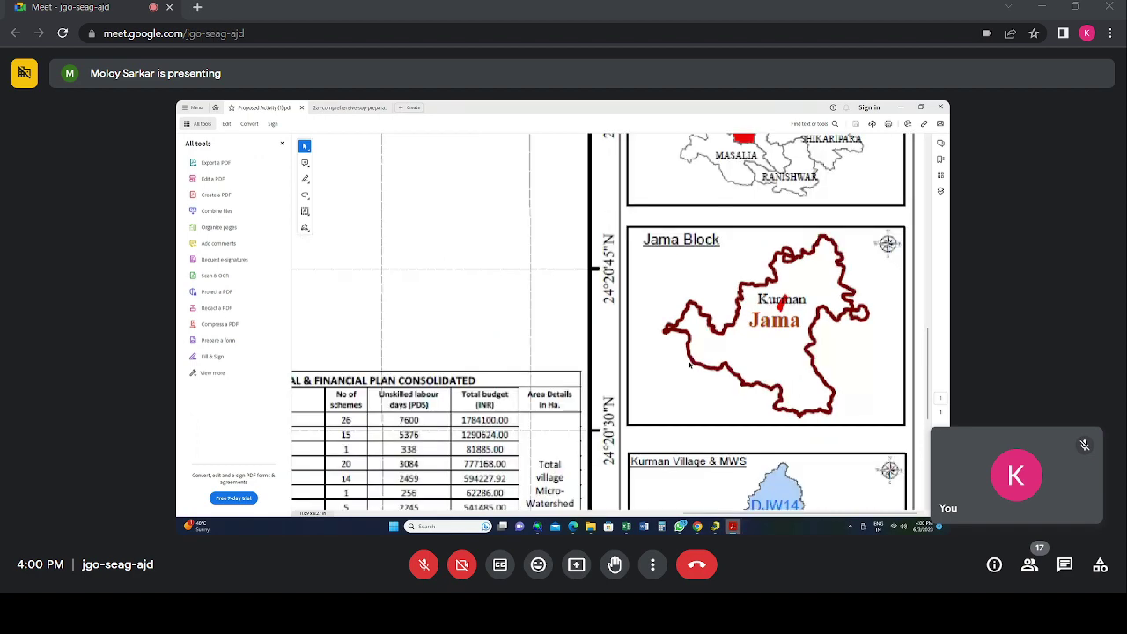
scroll(690, 365, "down", 2)
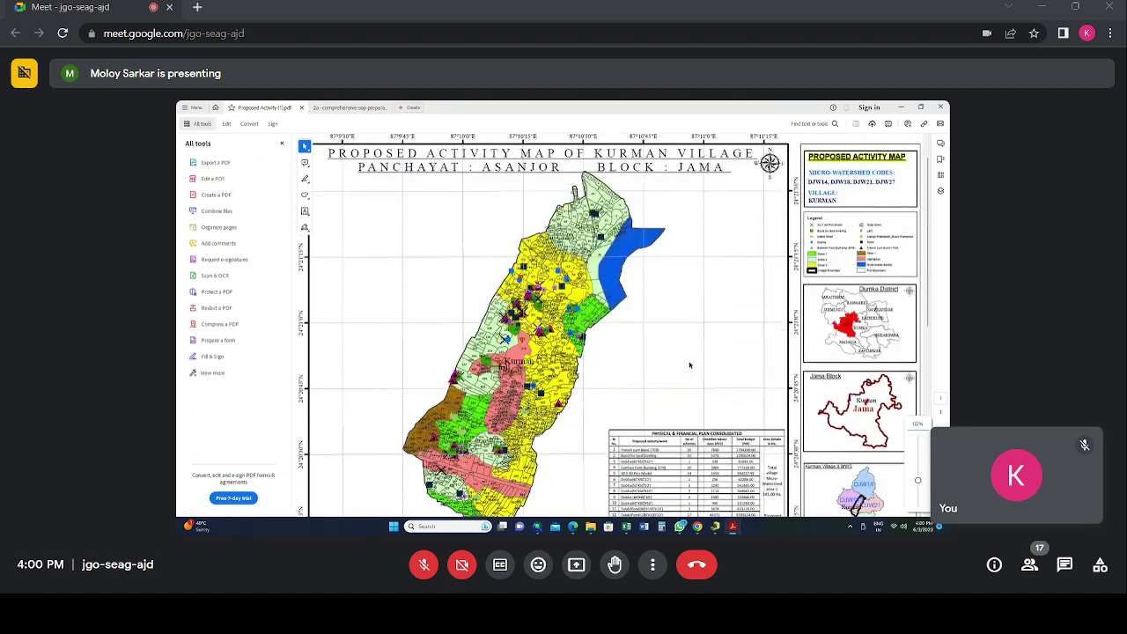
scroll(841, 211, "up", 1)
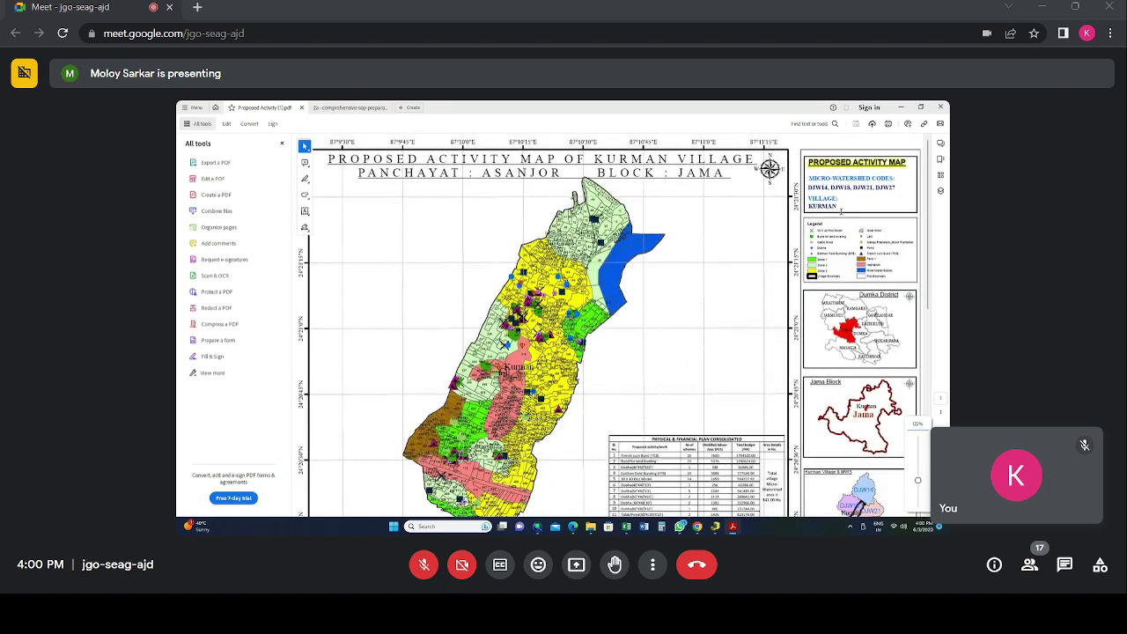
scroll(770, 172, "down", 1)
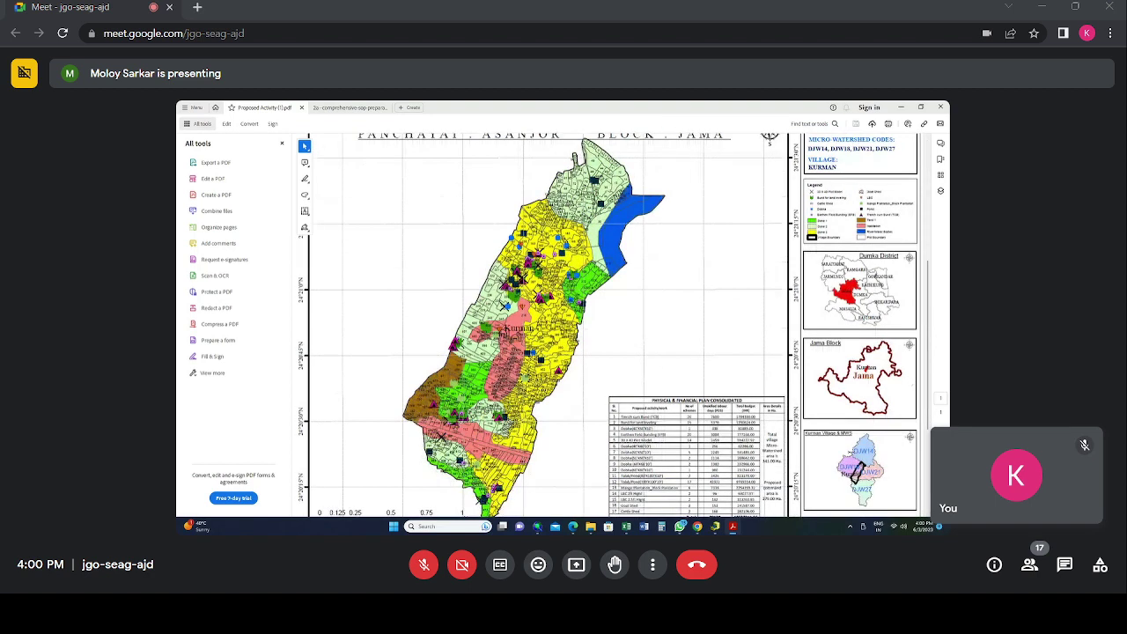
scroll(769, 142, "up", 1)
scroll(769, 145, "up", 1)
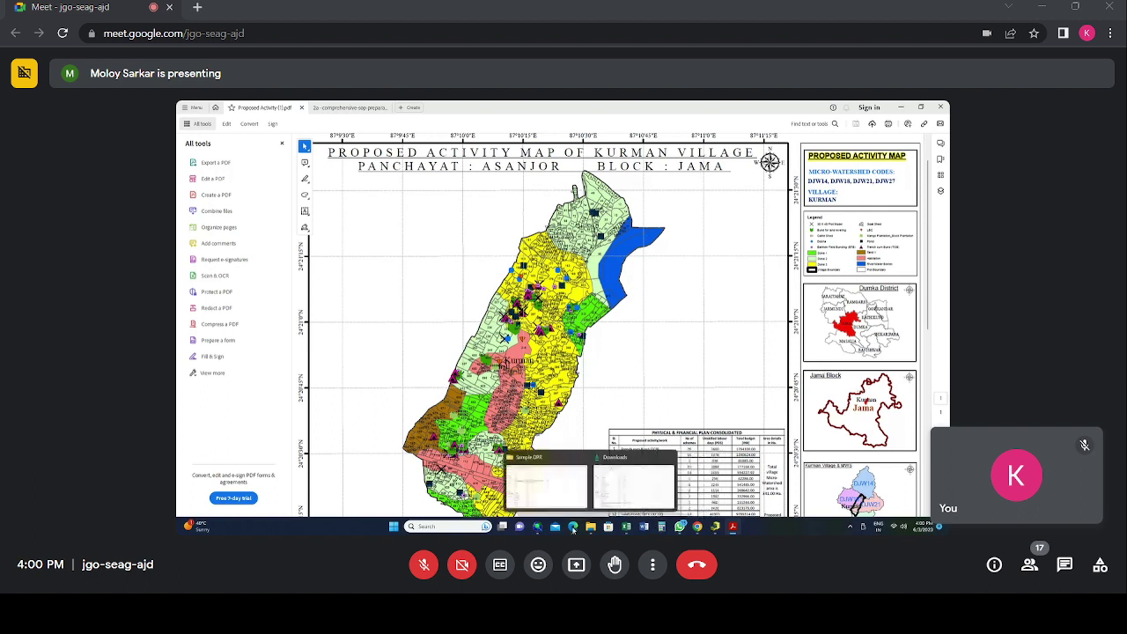
Step: Return to ArcMap, insert a new data frame and move it beside the main map frame's upper right corner
left_click(538, 527)
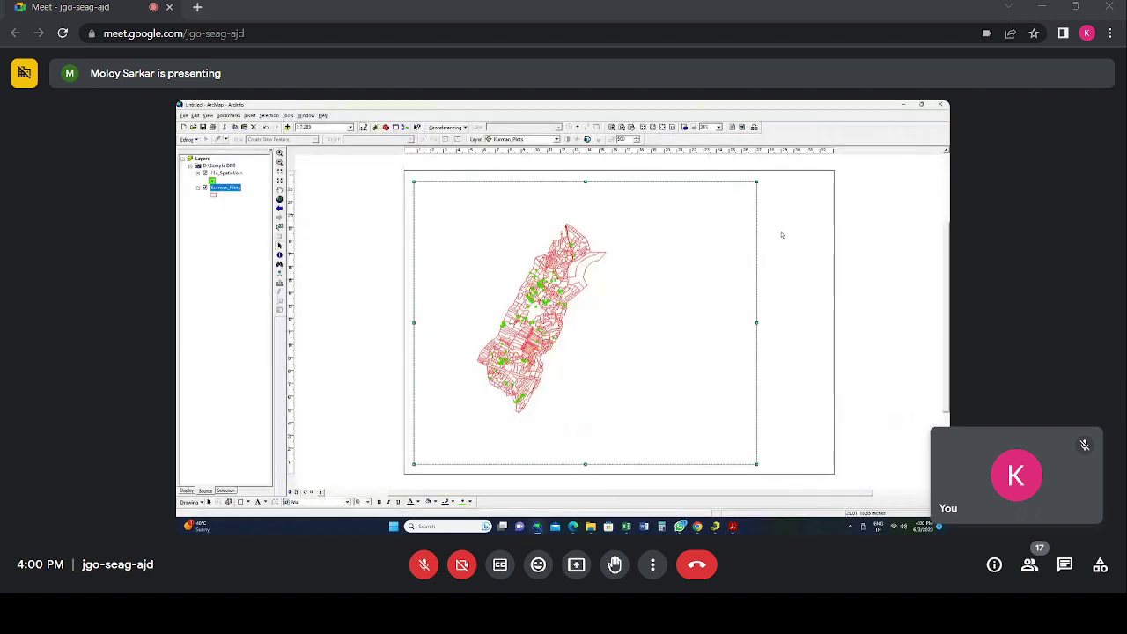
left_click(475, 177)
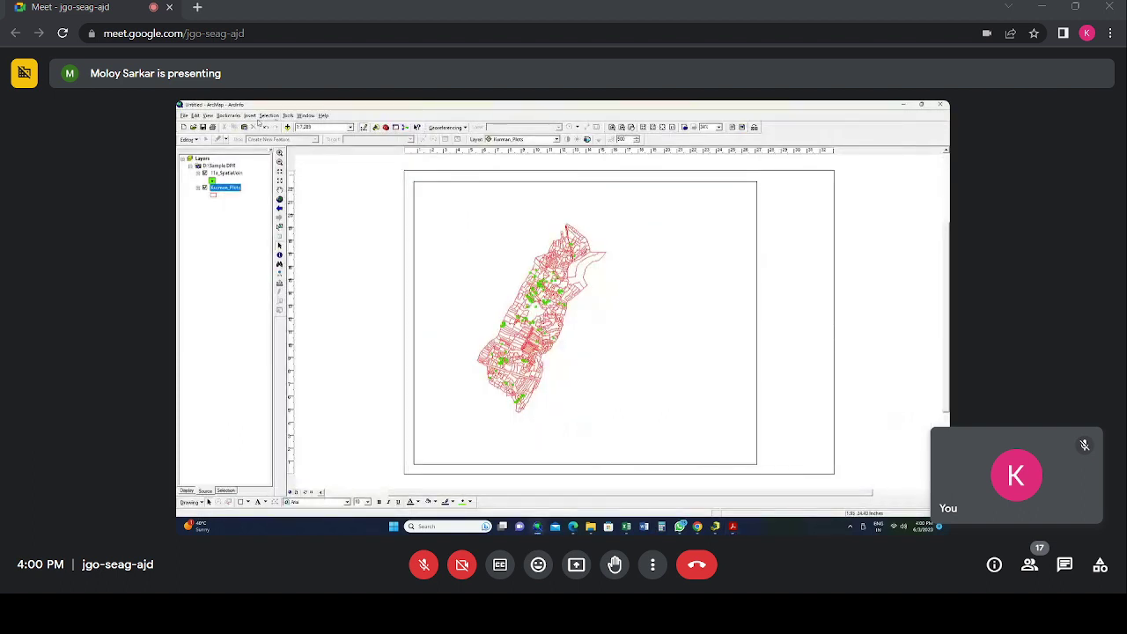
left_click(251, 116)
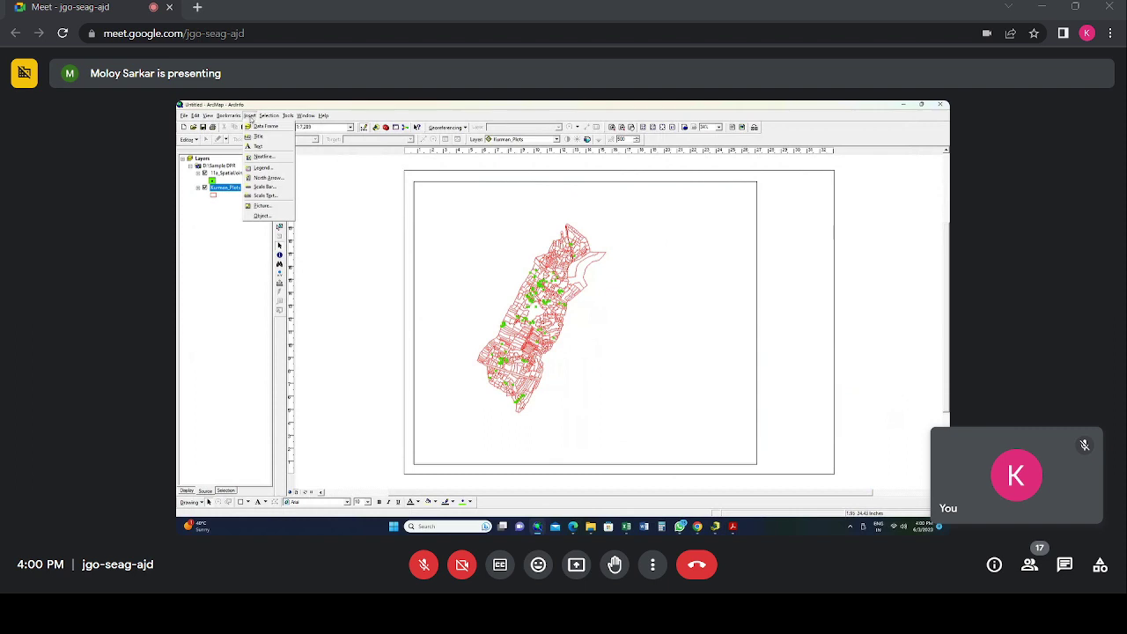
left_click(261, 126)
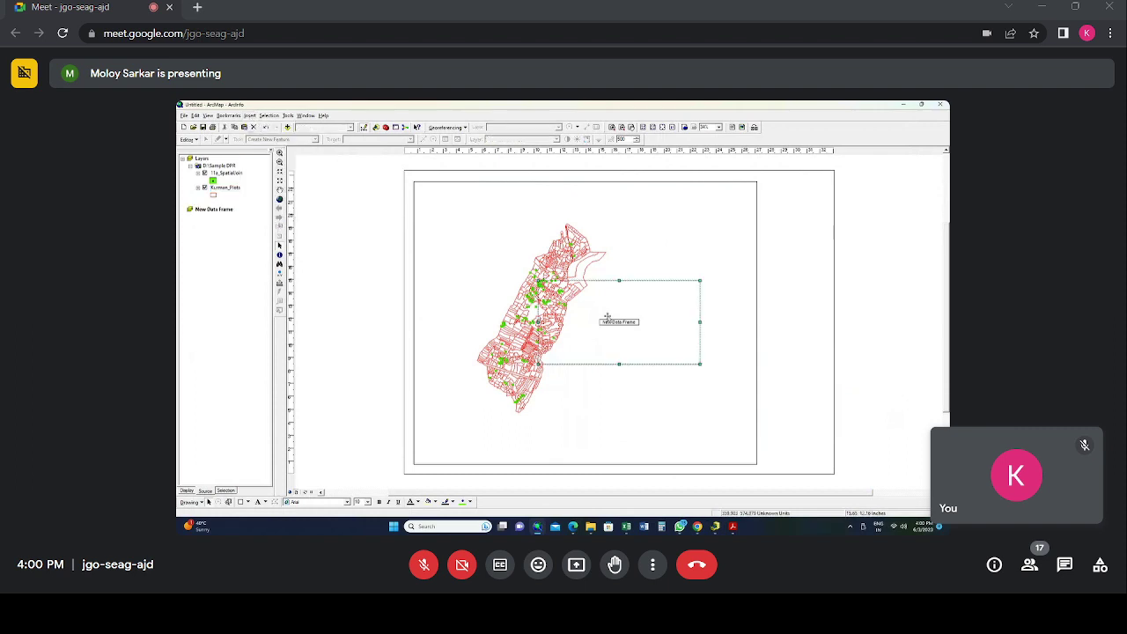
left_click_drag(607, 317, 830, 215)
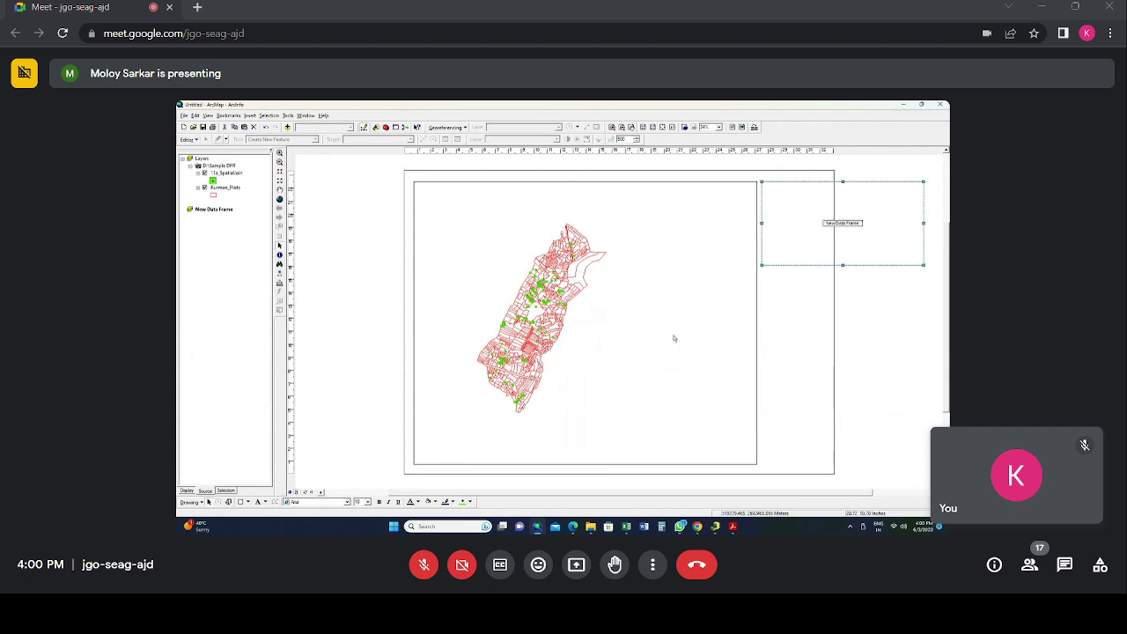
Step: Narrow the main map frame slightly and shrink the new data frame to fit the page's upper right margin
left_click(674, 338)
left_click_drag(756, 322, 750, 322)
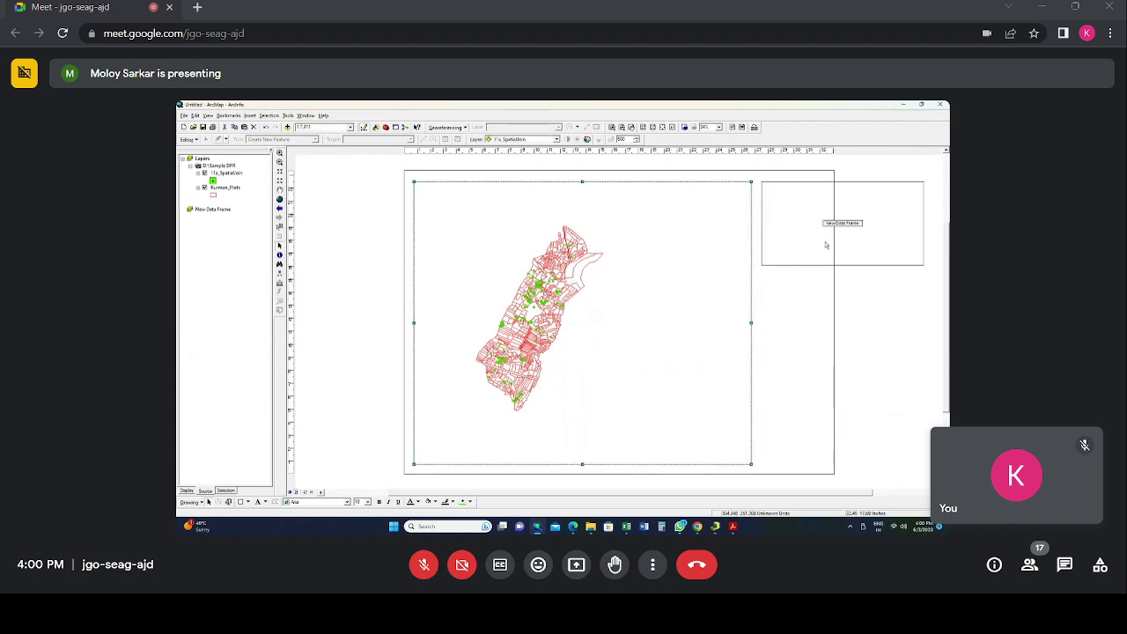
left_click(821, 241)
left_click_drag(819, 240, 816, 241)
left_click_drag(916, 223, 832, 218)
left_click_drag(757, 223, 758, 223)
left_click_drag(797, 262, 795, 228)
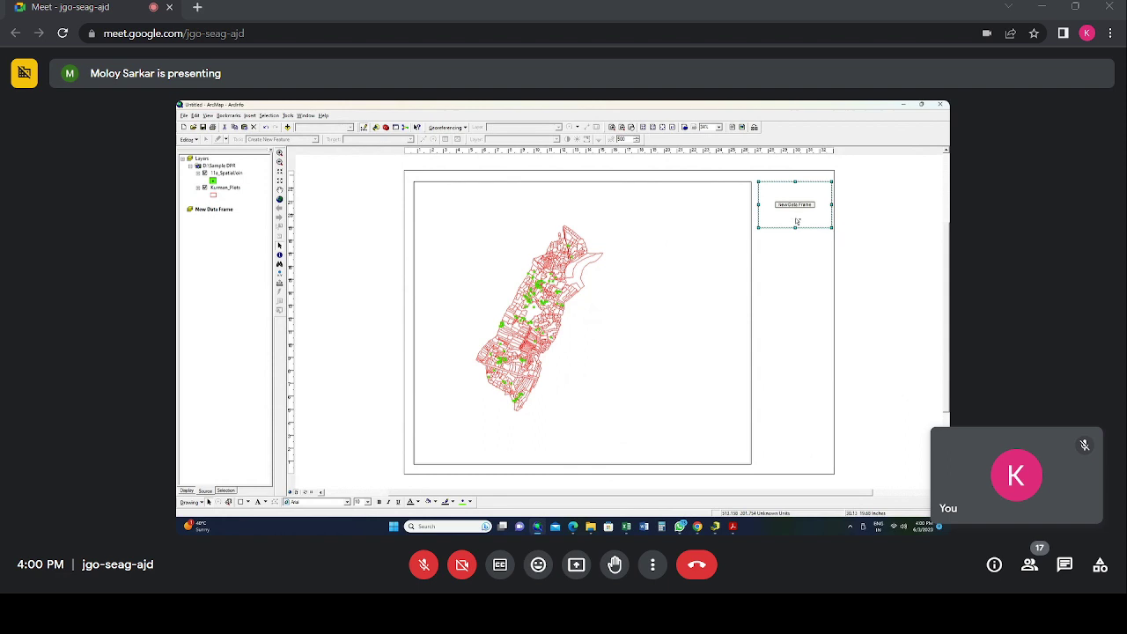
Step: Add a copy of the small data frame, place it directly below the original and make it slightly taller
key("ctrl+v")
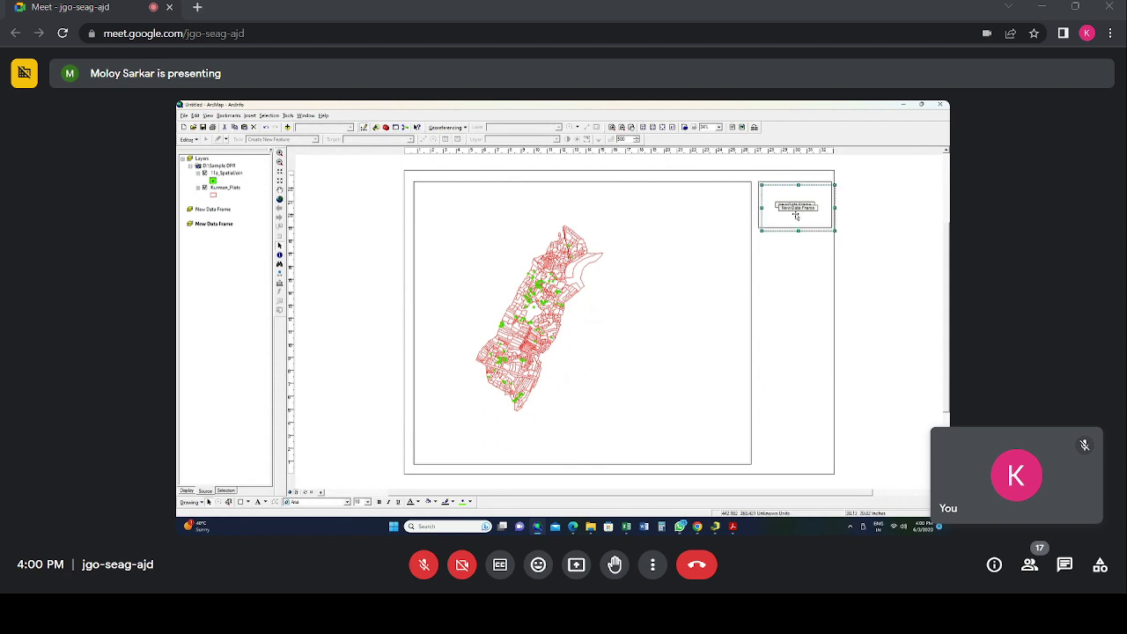
left_click_drag(795, 266, 795, 296)
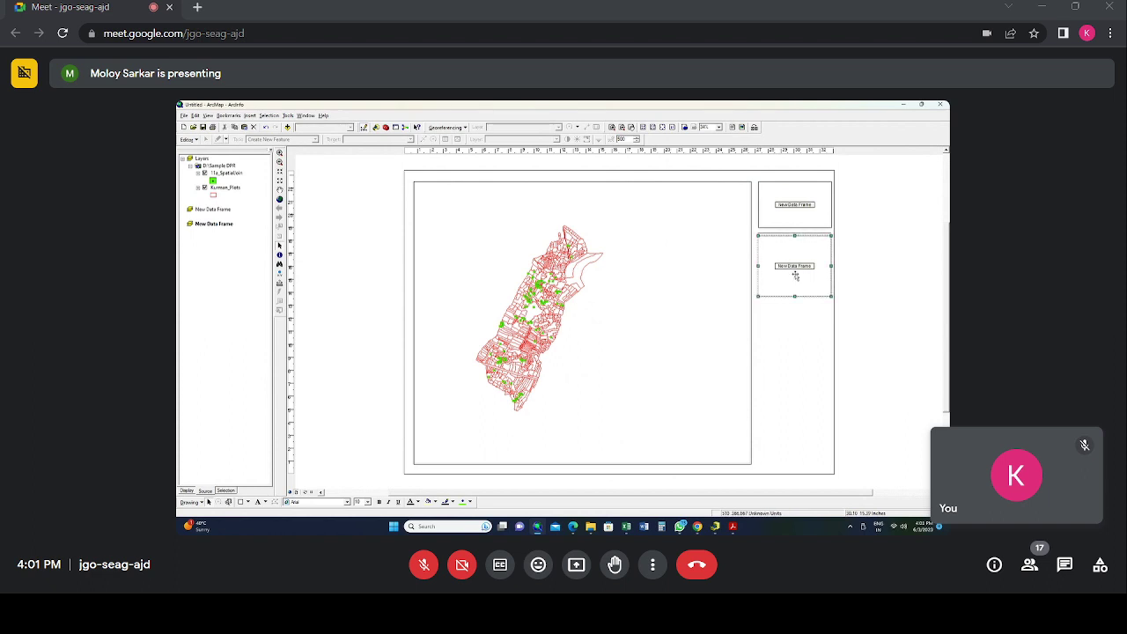
left_click_drag(796, 276, 795, 274)
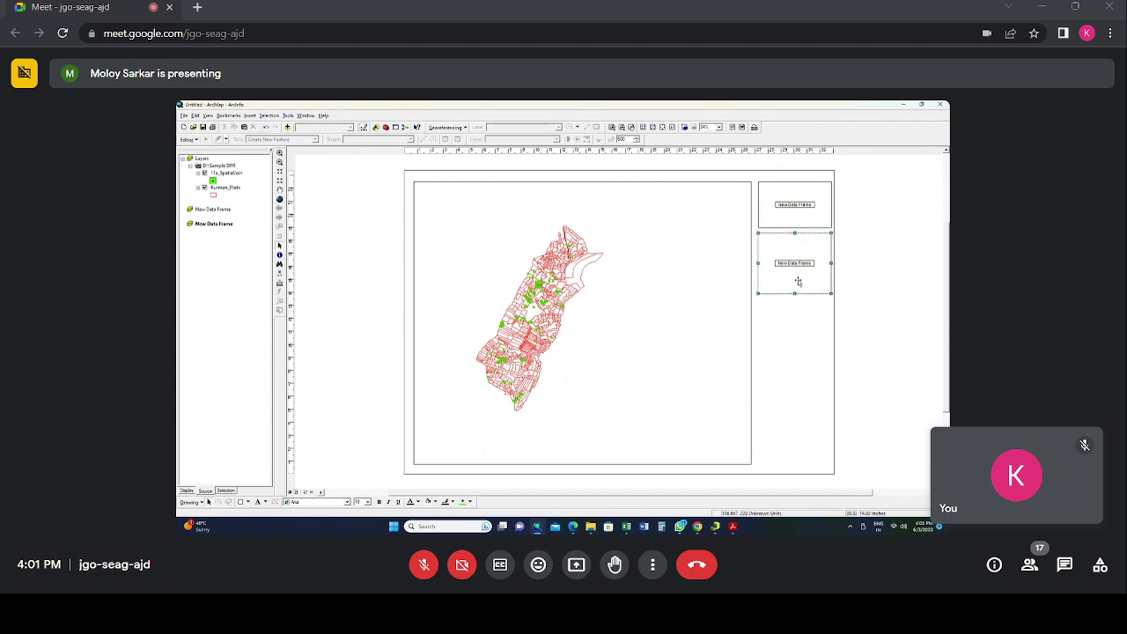
Step: Add three more copies of the taller data frame and stack them down the page's right margin to the bottom edge
key("ctrl+v")
left_click_drag(798, 281, 797, 341)
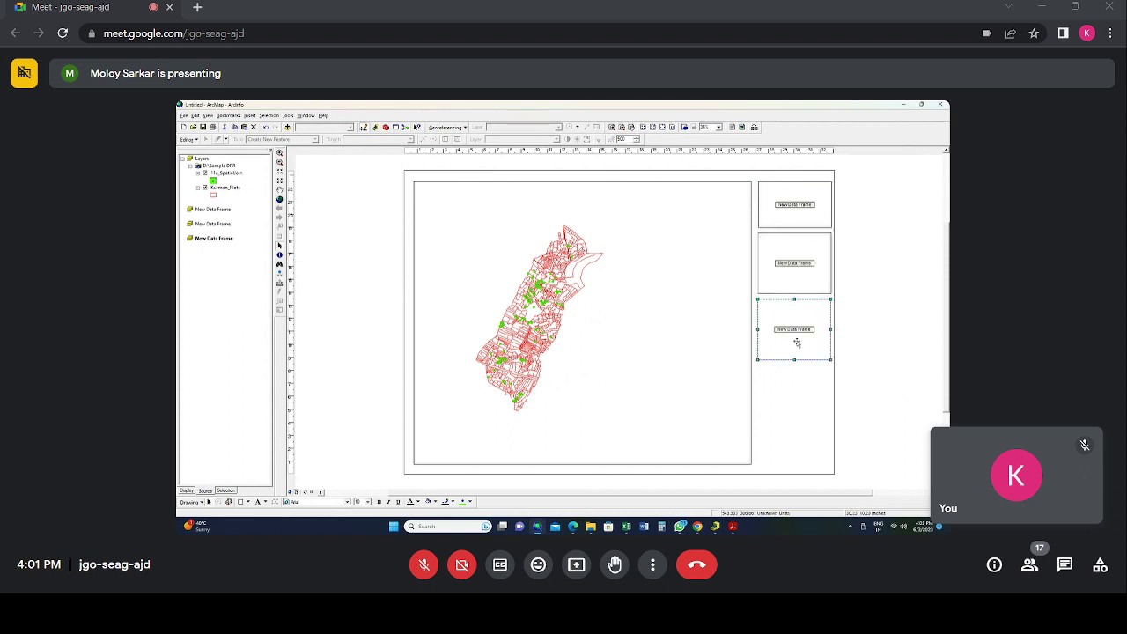
key("ctrl+v")
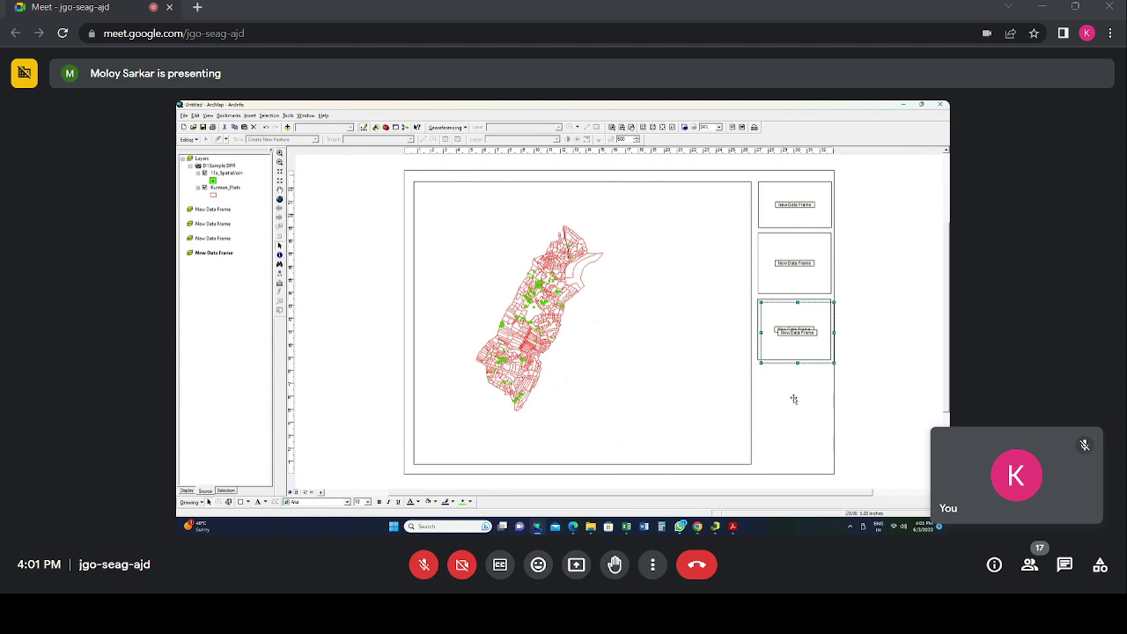
key("ctrl+v")
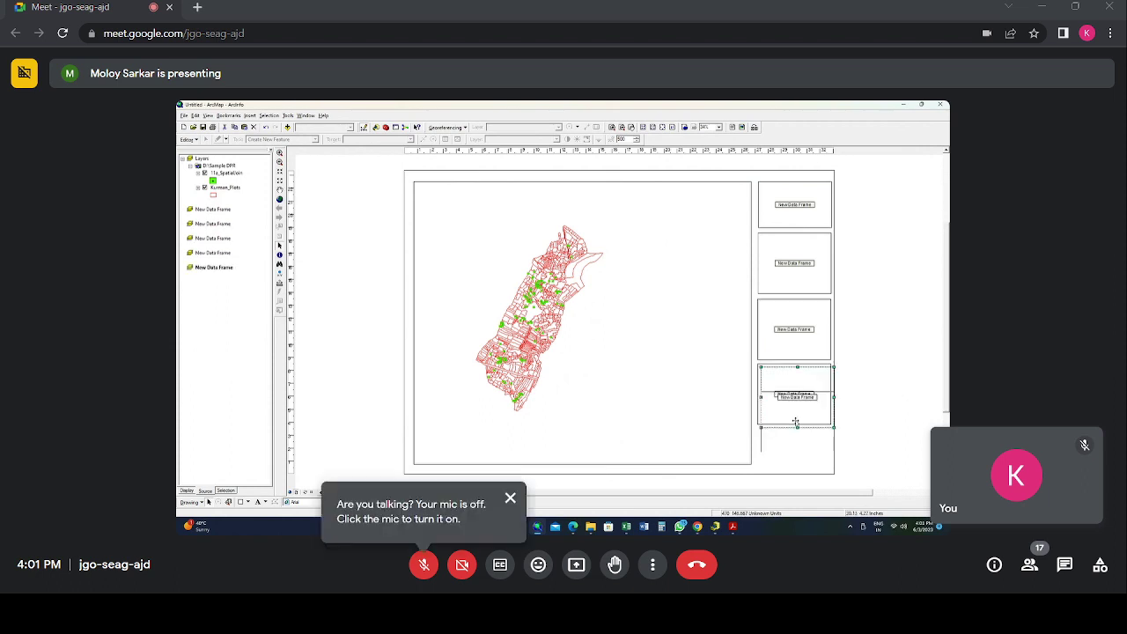
left_click_drag(796, 422, 784, 441)
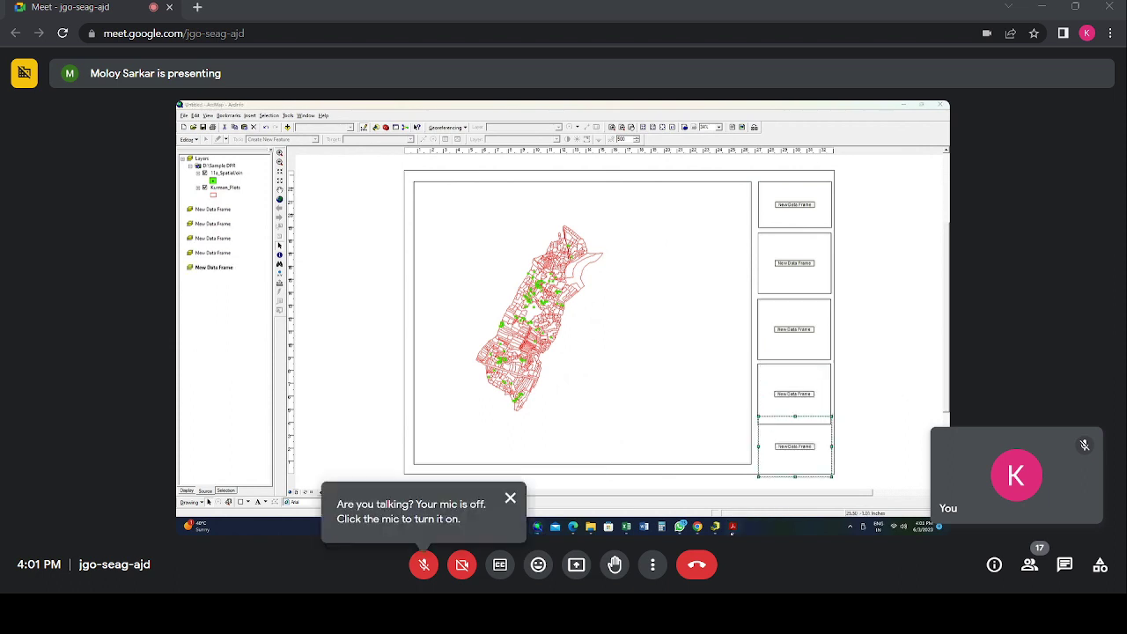
Step: Check the side column's frame arrangement in the Proposed Activity PDF in Acrobat and return to ArcMap
mouse_move(733, 527)
left_click(702, 496)
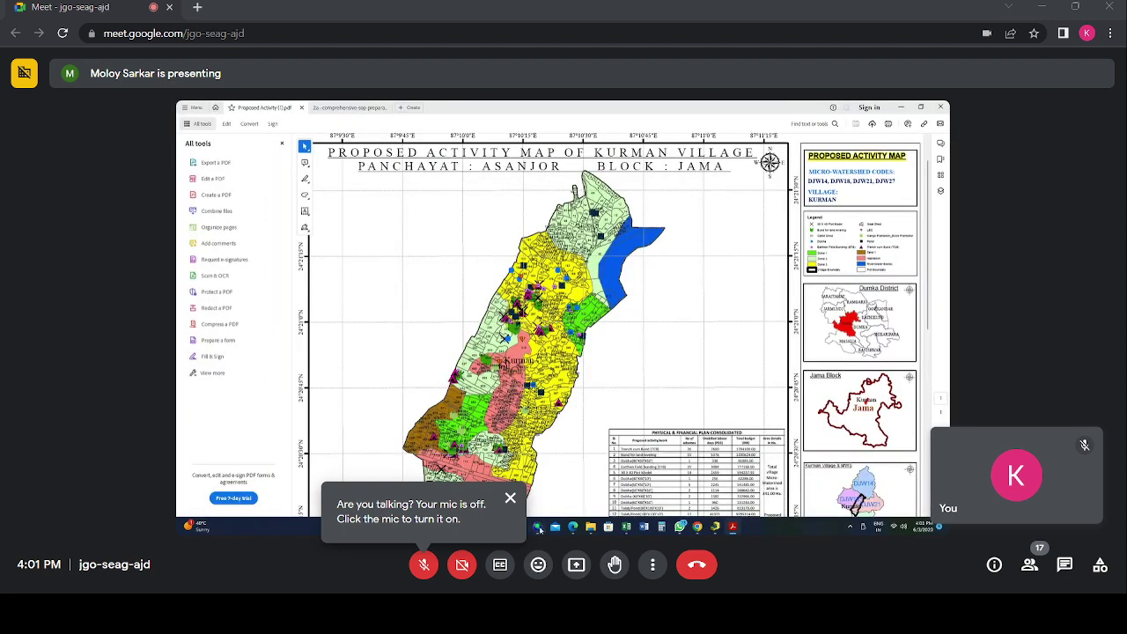
left_click(539, 527)
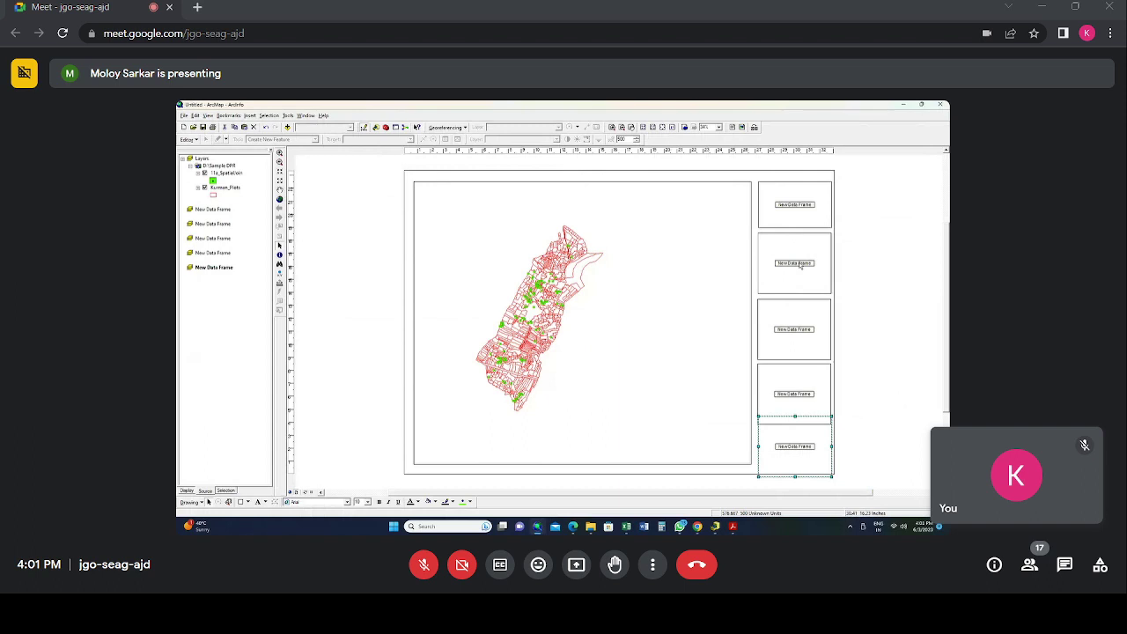
Step: Shorten the topmost small data frame slightly and move the second one up to sit closer beneath it
left_click(790, 219)
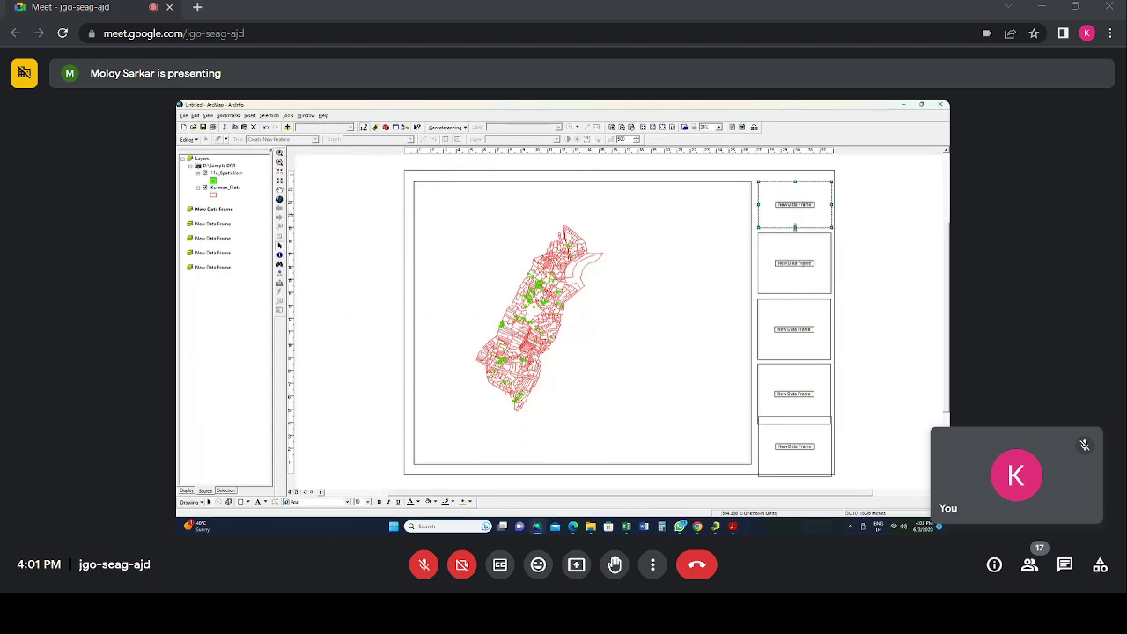
left_click_drag(795, 225, 796, 221)
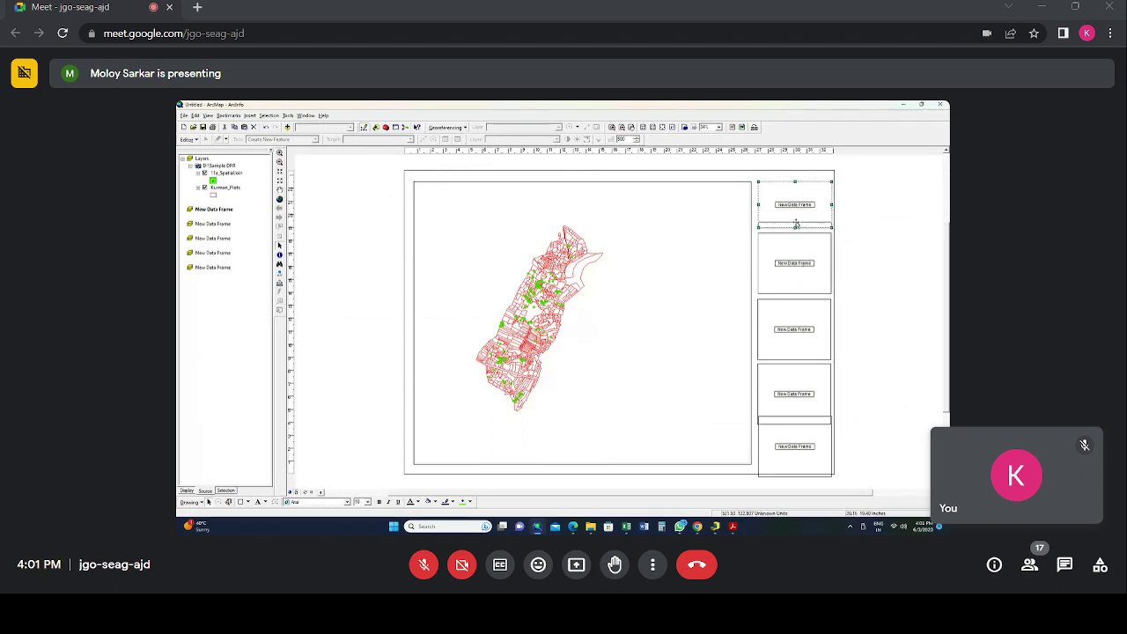
left_click(250, 115)
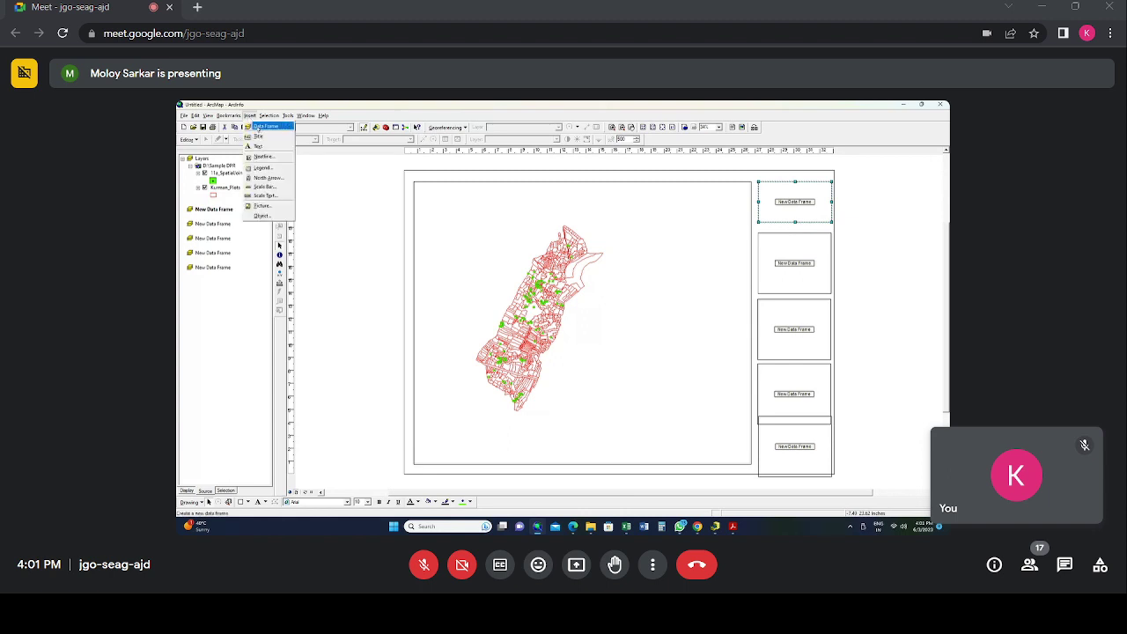
left_click(572, 172)
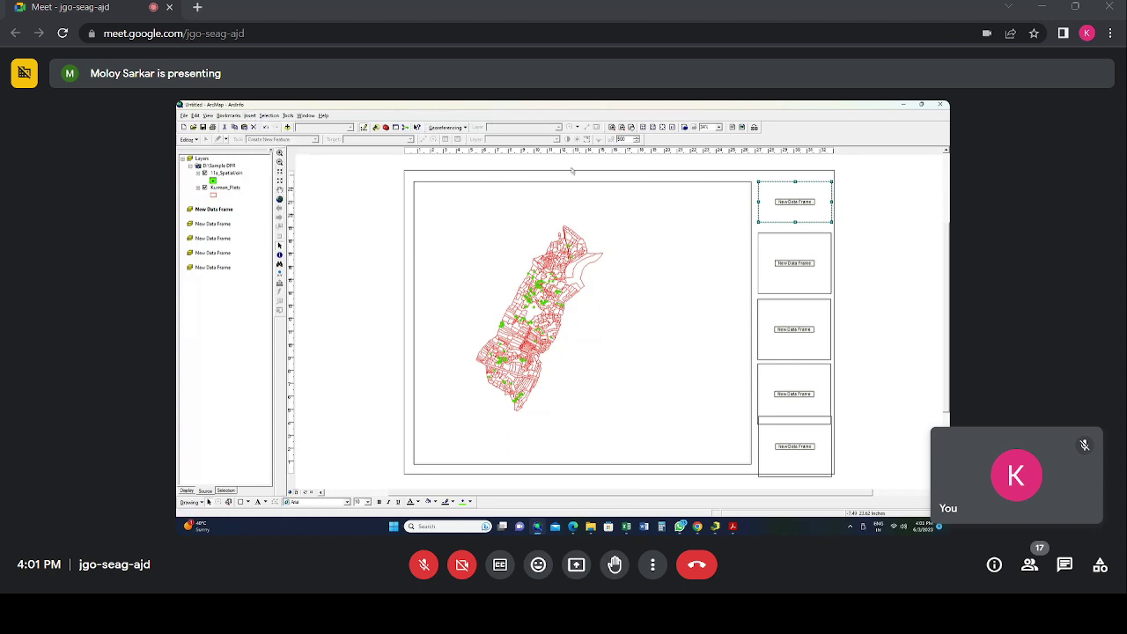
left_click(886, 275)
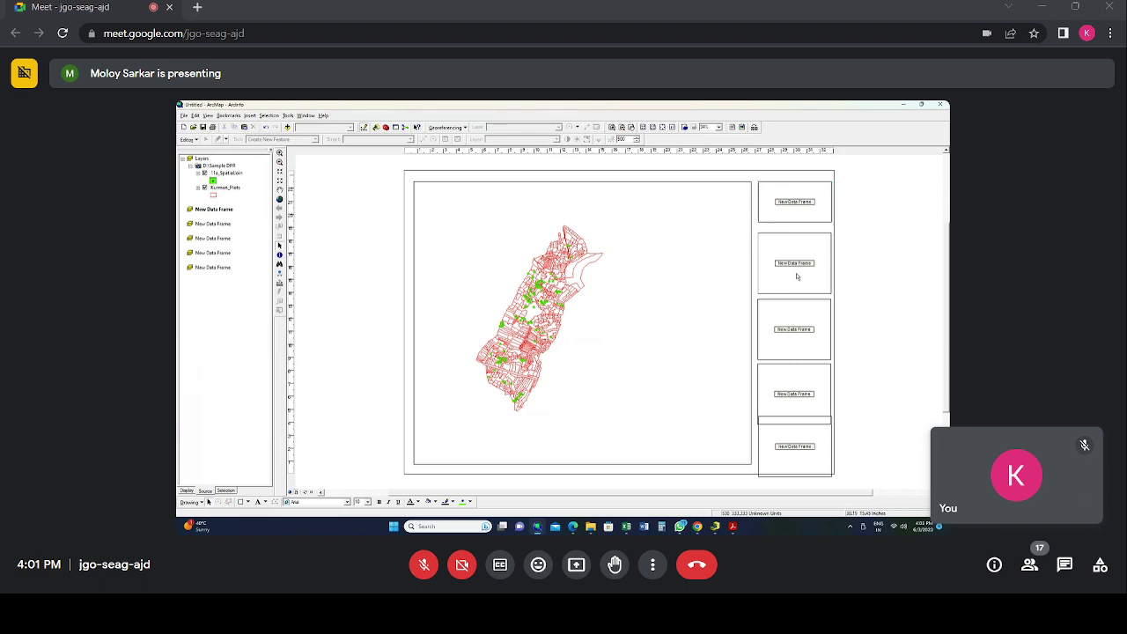
left_click(798, 277)
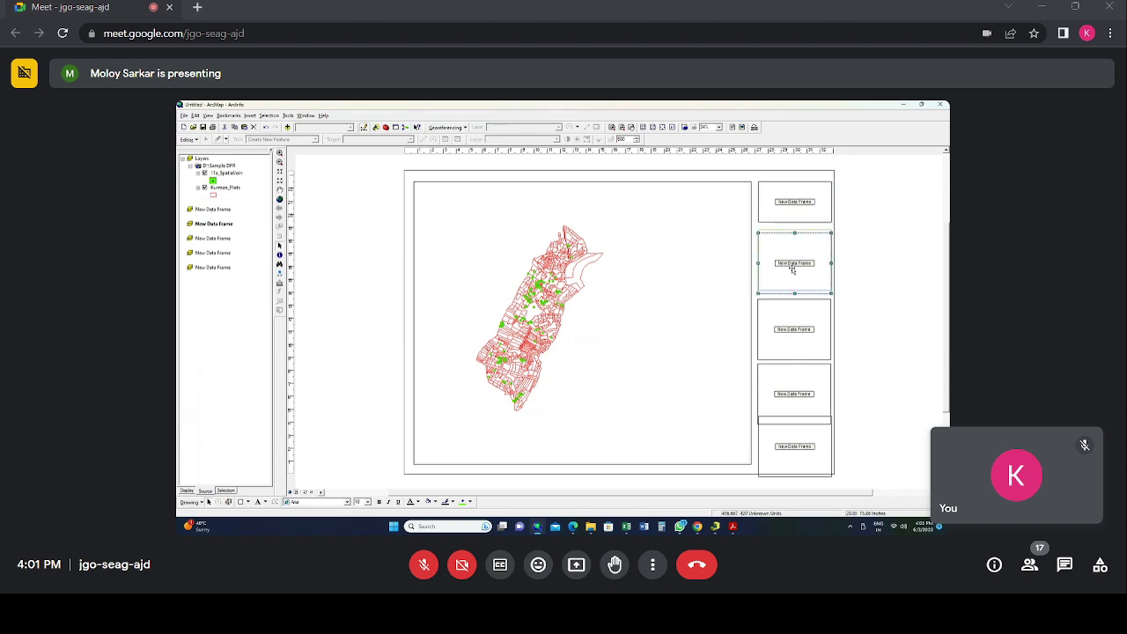
left_click_drag(792, 270, 792, 266)
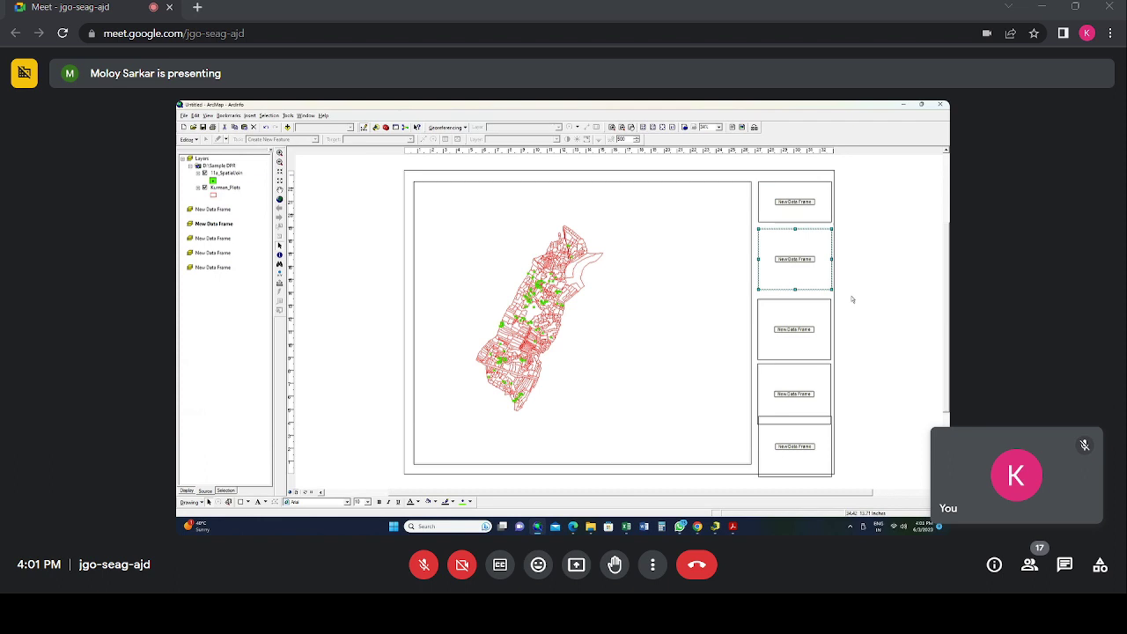
Step: Select the lowest small data frame, which overlaps the one above it, for adjustment
left_click(780, 448)
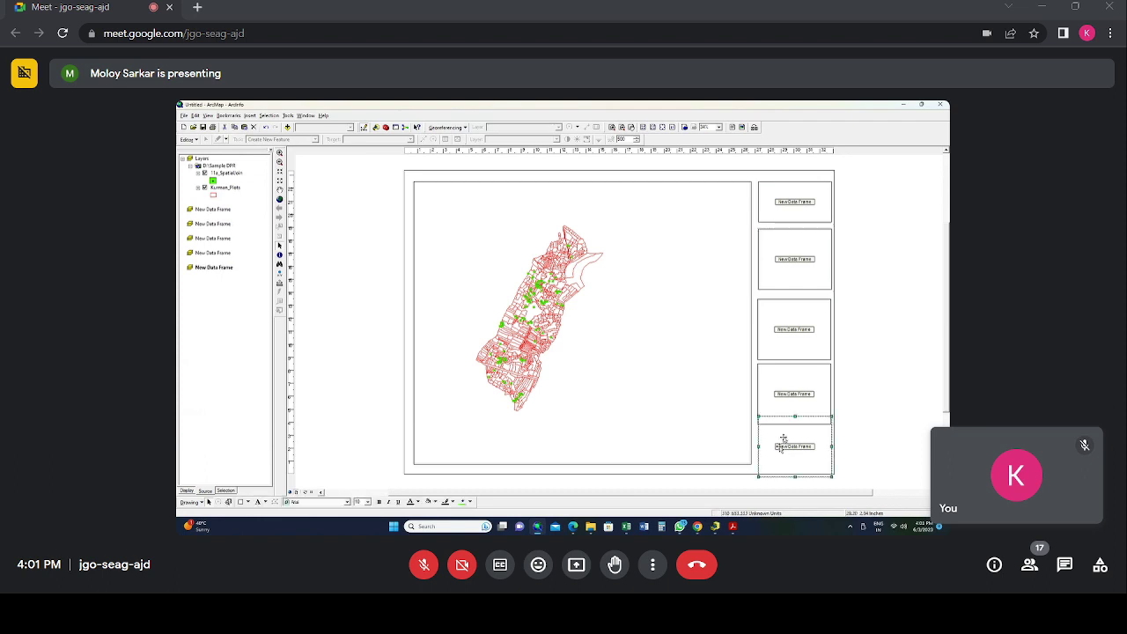
Step: Move the second, third and fourth small data frames upward so the side column stacks closely without overlaps
left_click(797, 279)
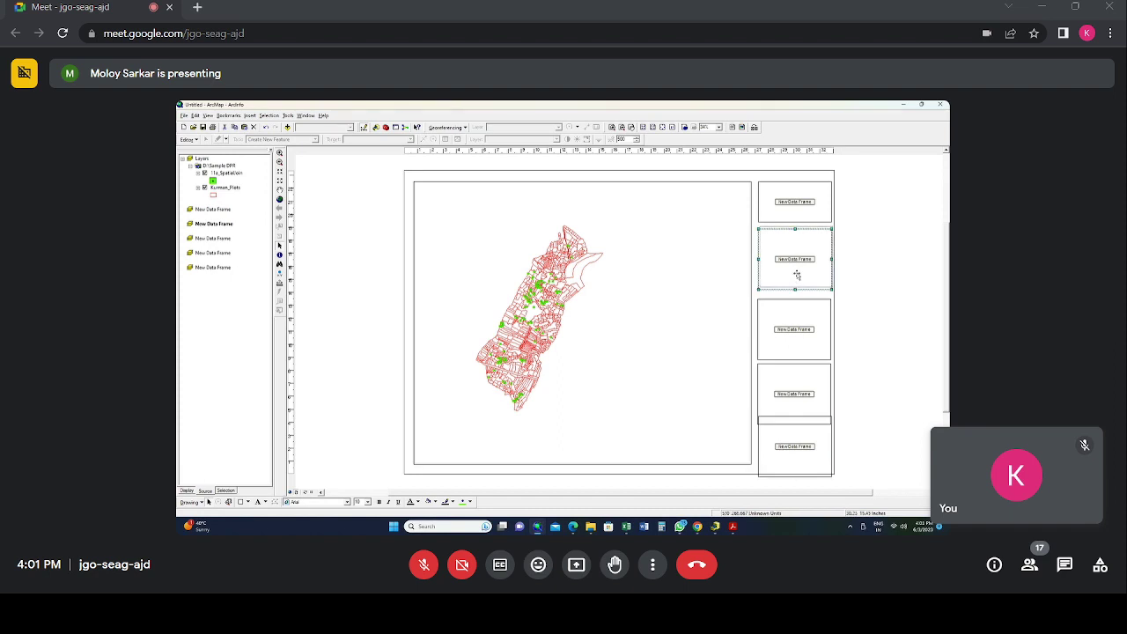
left_click(793, 335)
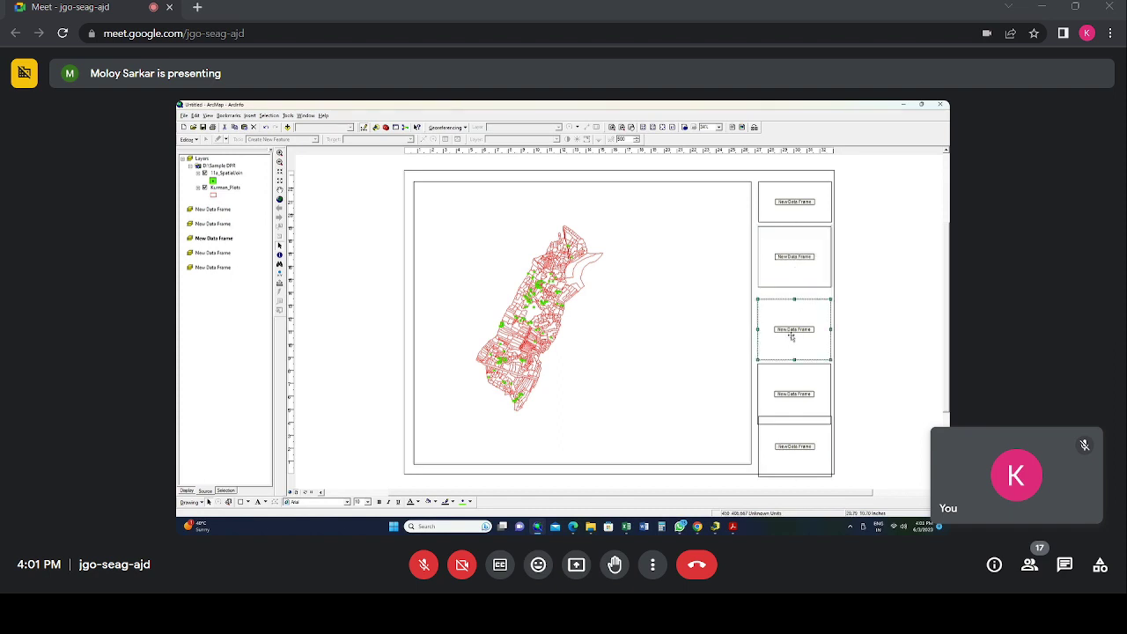
left_click_drag(792, 335, 792, 323)
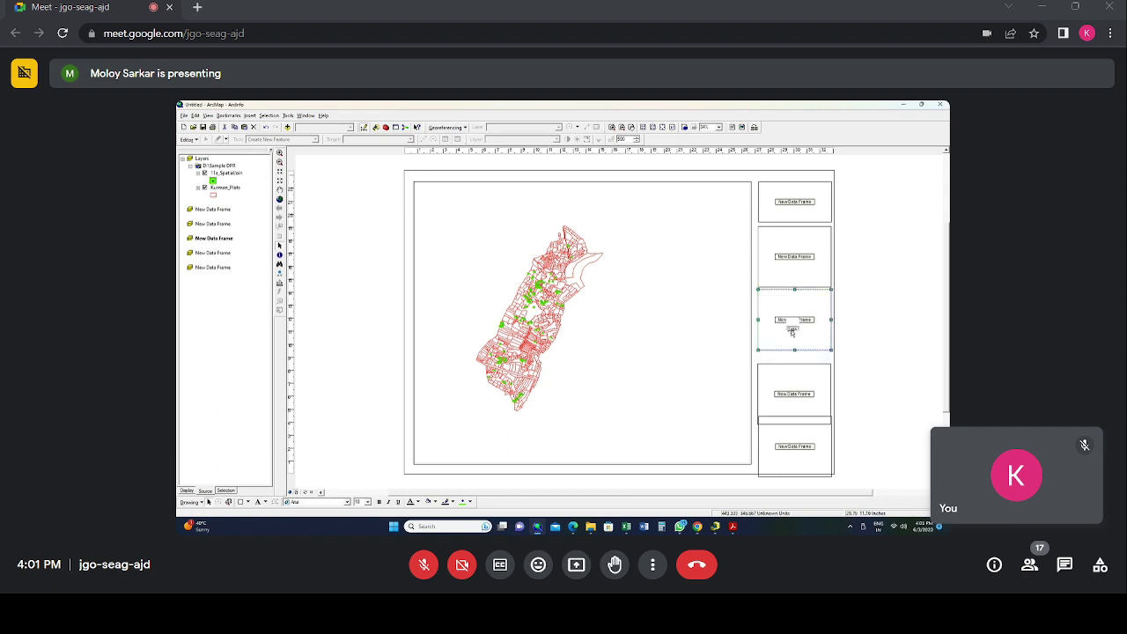
left_click(793, 376)
left_click_drag(792, 376, 793, 373)
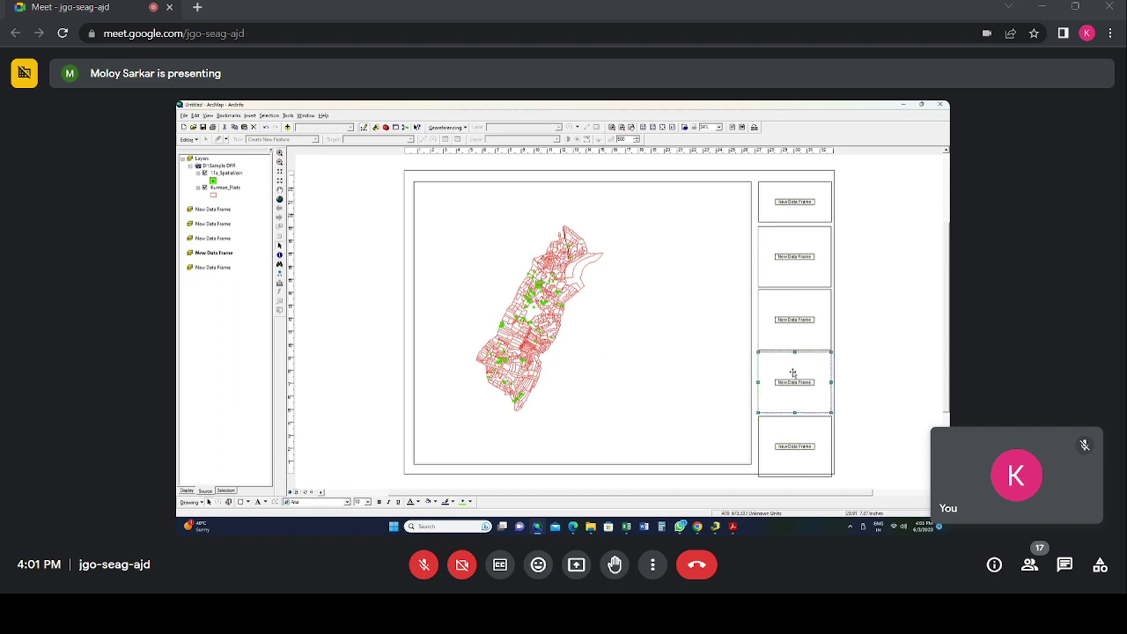
left_click(864, 375)
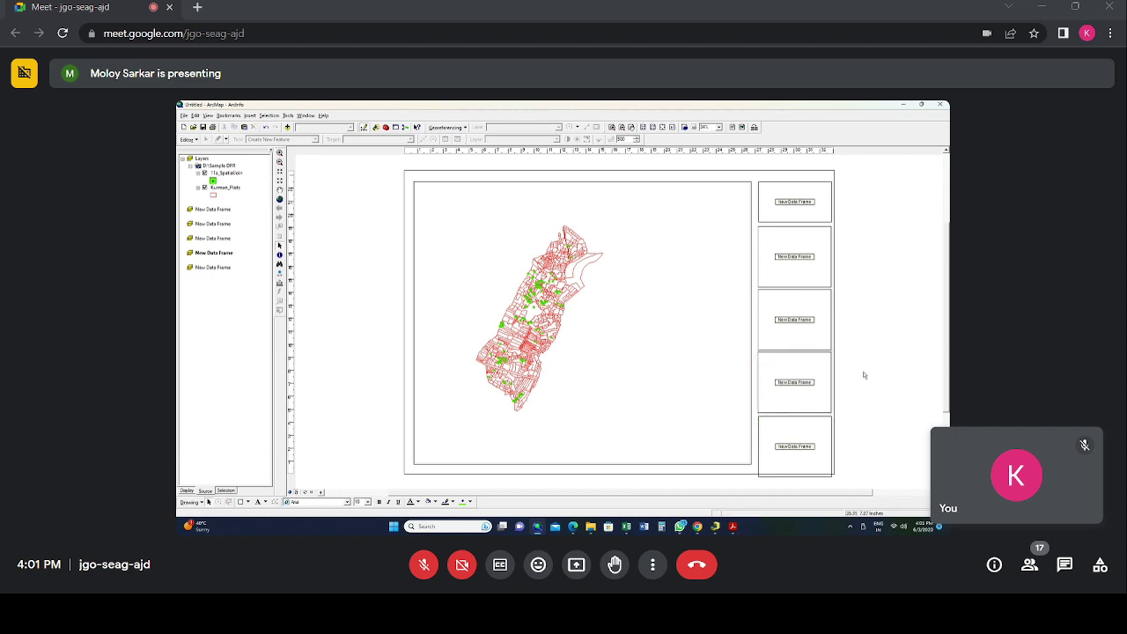
Step: Raise the lower edge of the bottom small data frame and extend the main map frame's lower edge to align with it
left_click(801, 436)
left_click_drag(794, 477, 794, 467)
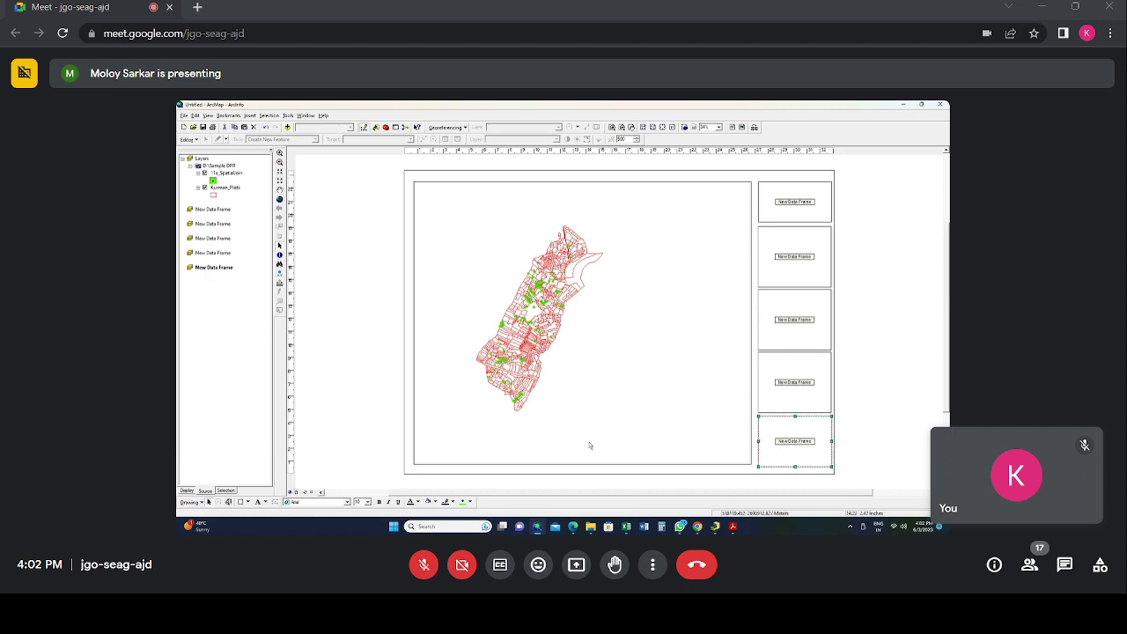
left_click(590, 446)
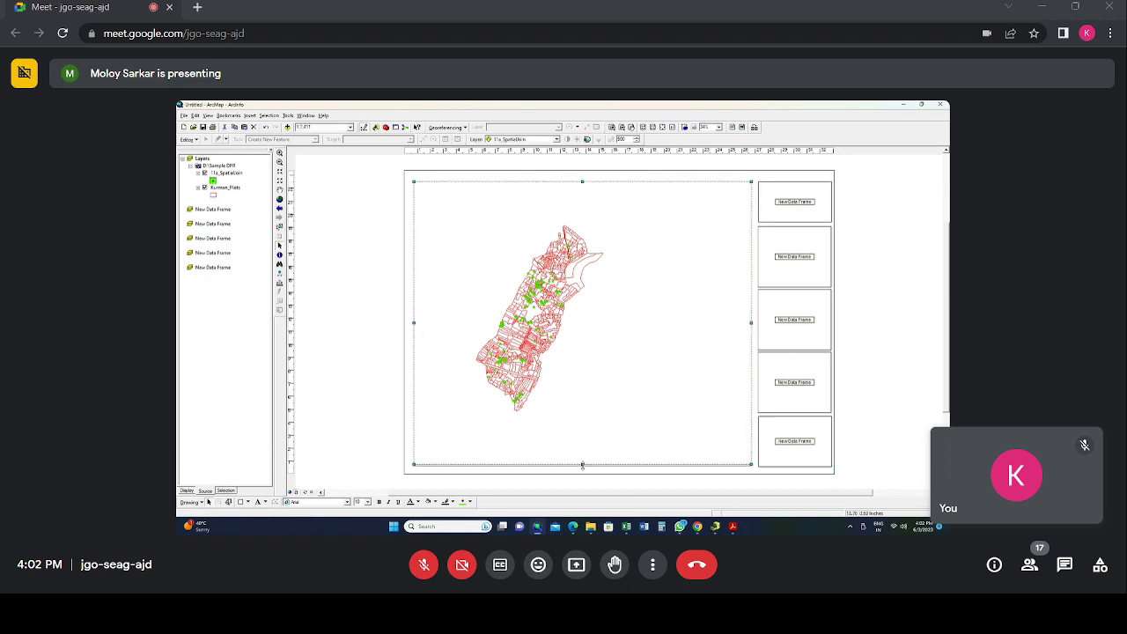
left_click_drag(582, 467, 582, 468)
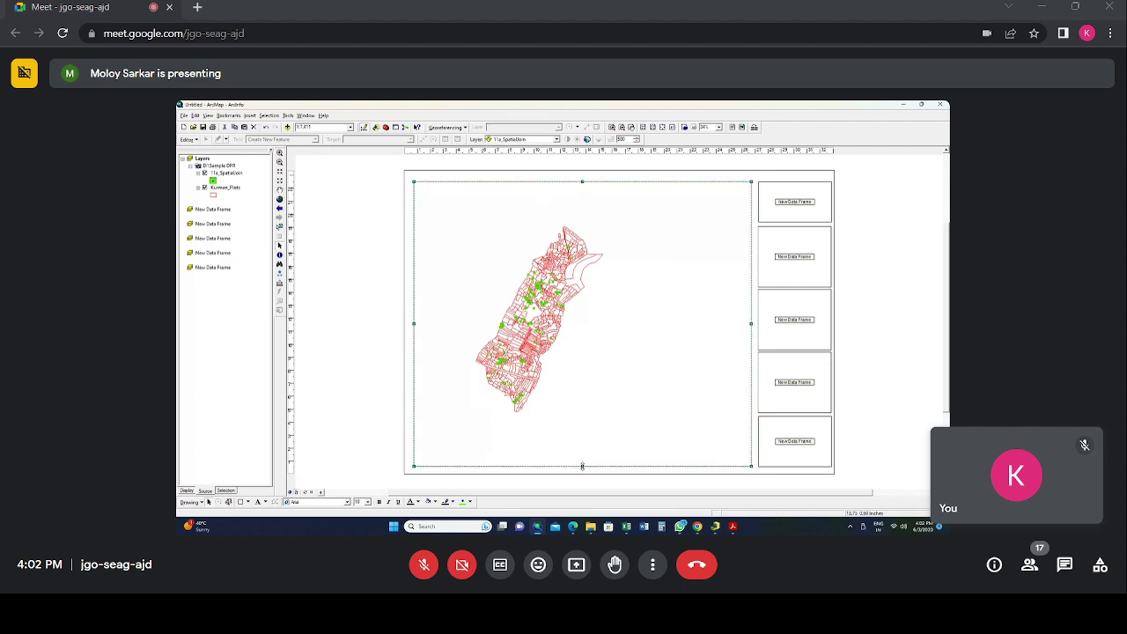
left_click(878, 333)
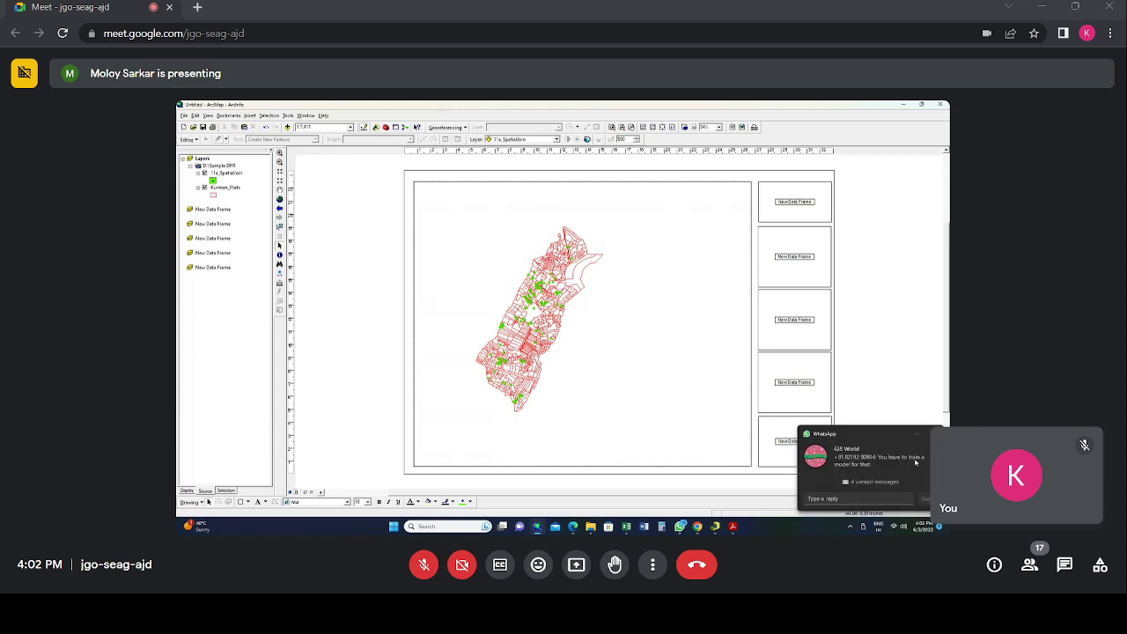
Step: Dismiss the chat notification, switch to Acrobat and examine the title block of the Kurman village proposed activity map for reference
left_click(929, 436)
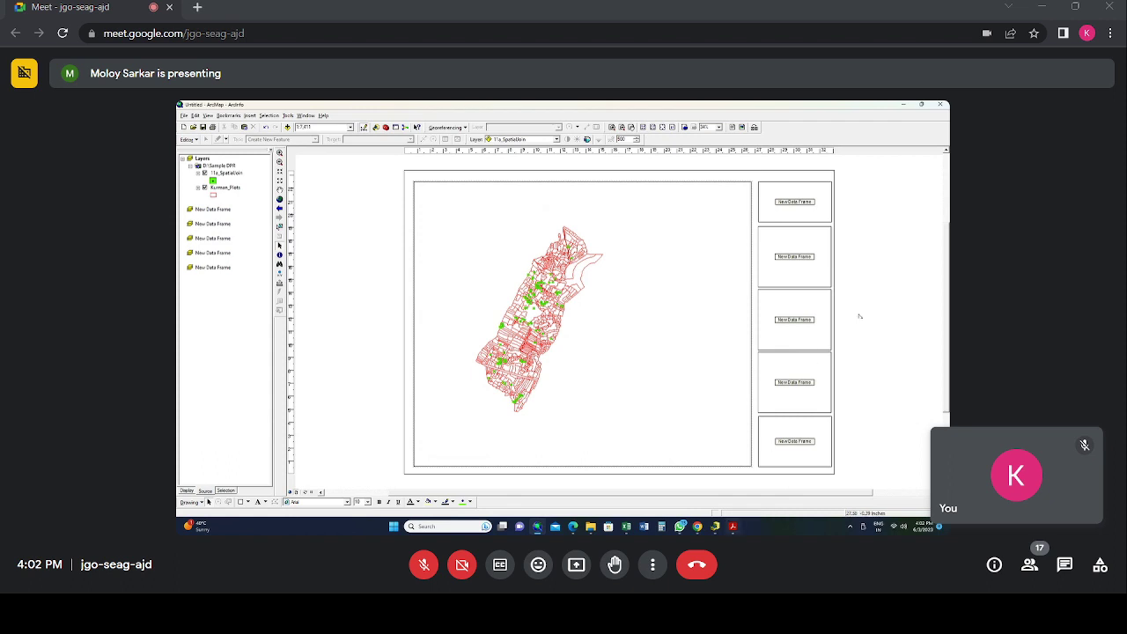
mouse_move(680, 529)
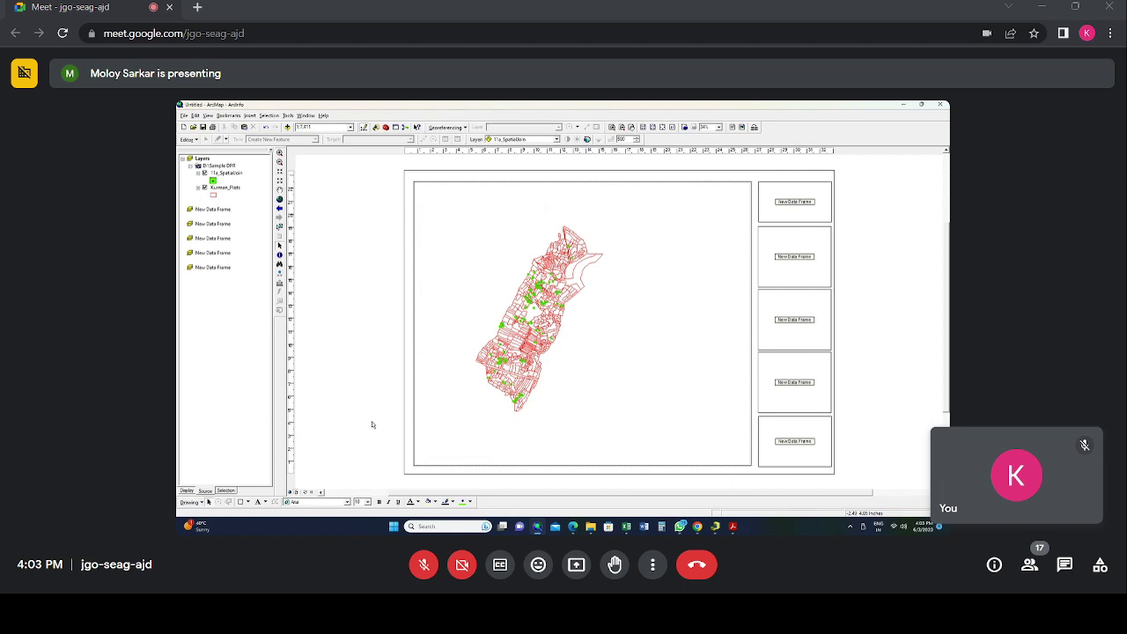
mouse_move(733, 530)
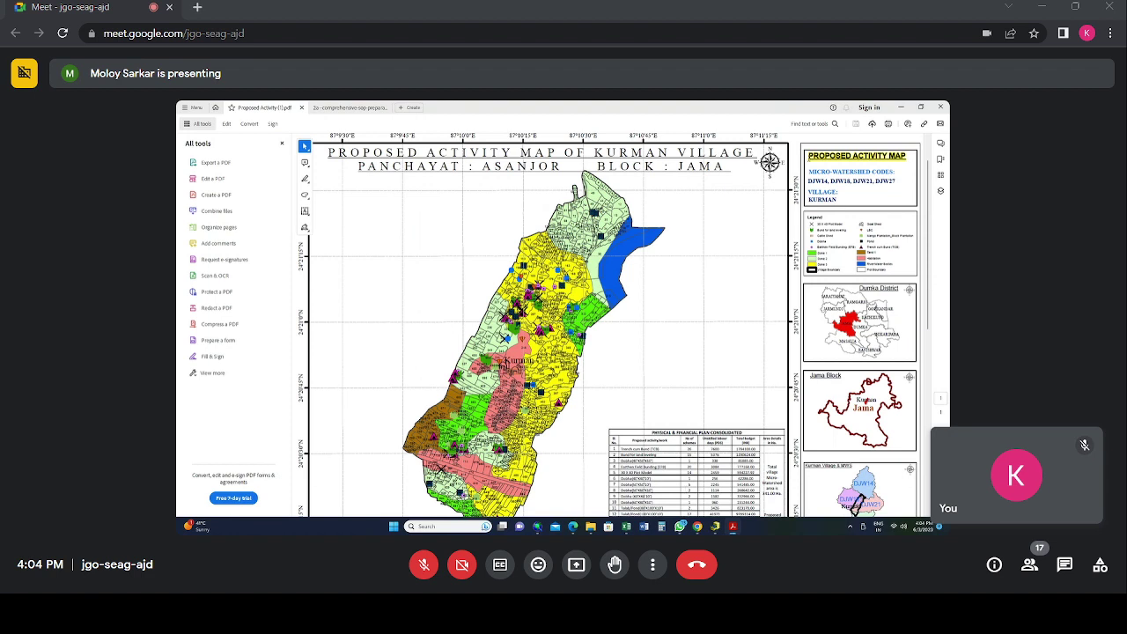
left_click_drag(808, 181, 832, 185)
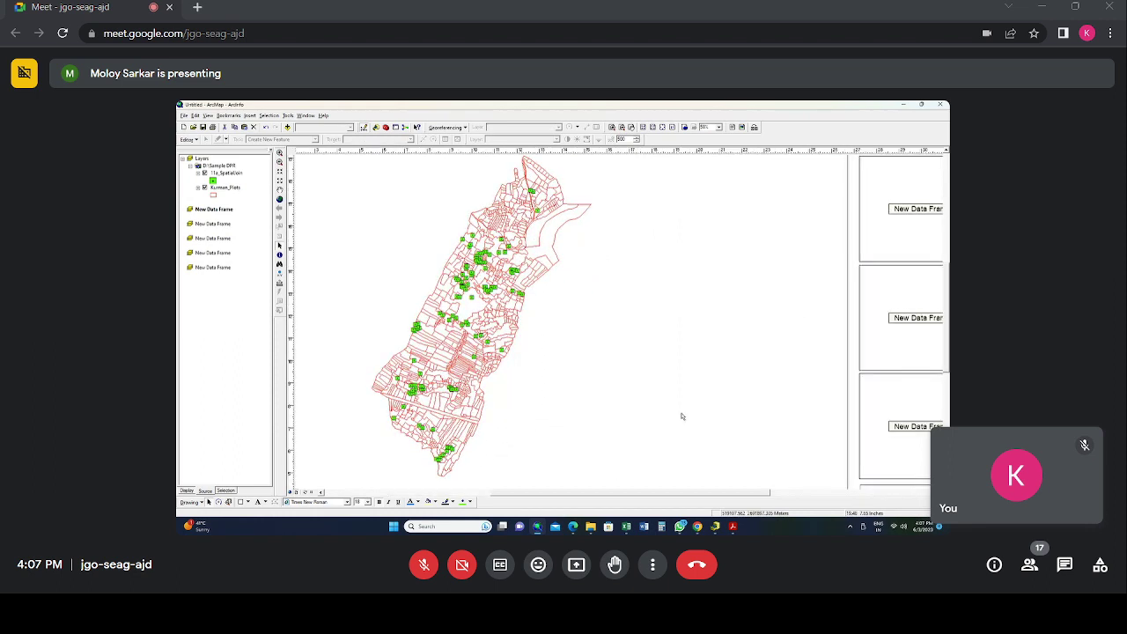
scroll(671, 405, "down", 1)
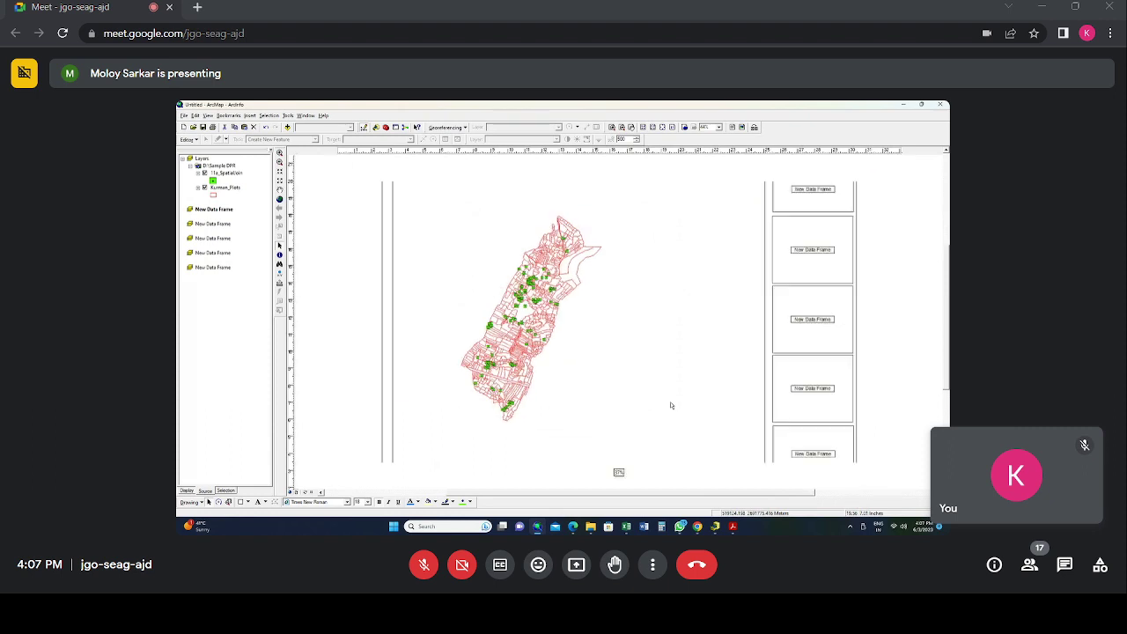
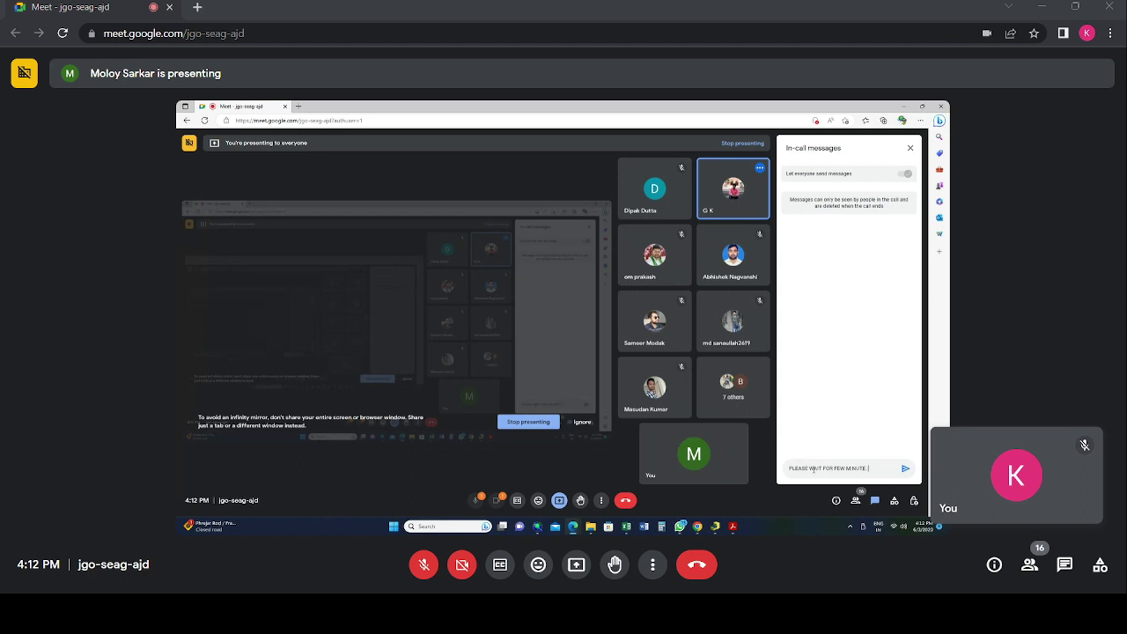
Step: Switch to Google Meet and send the in-call message "PLEASE WAIT FOR FEW MINUTE. IN A CALL"
type("E. IN A CALL.")
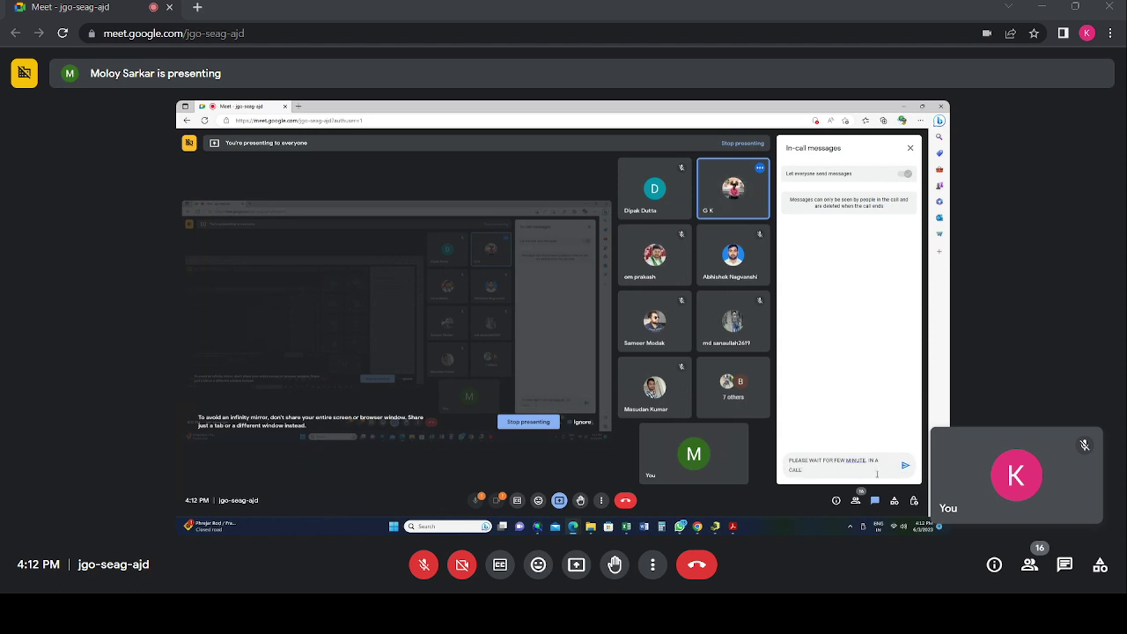
left_click(904, 466)
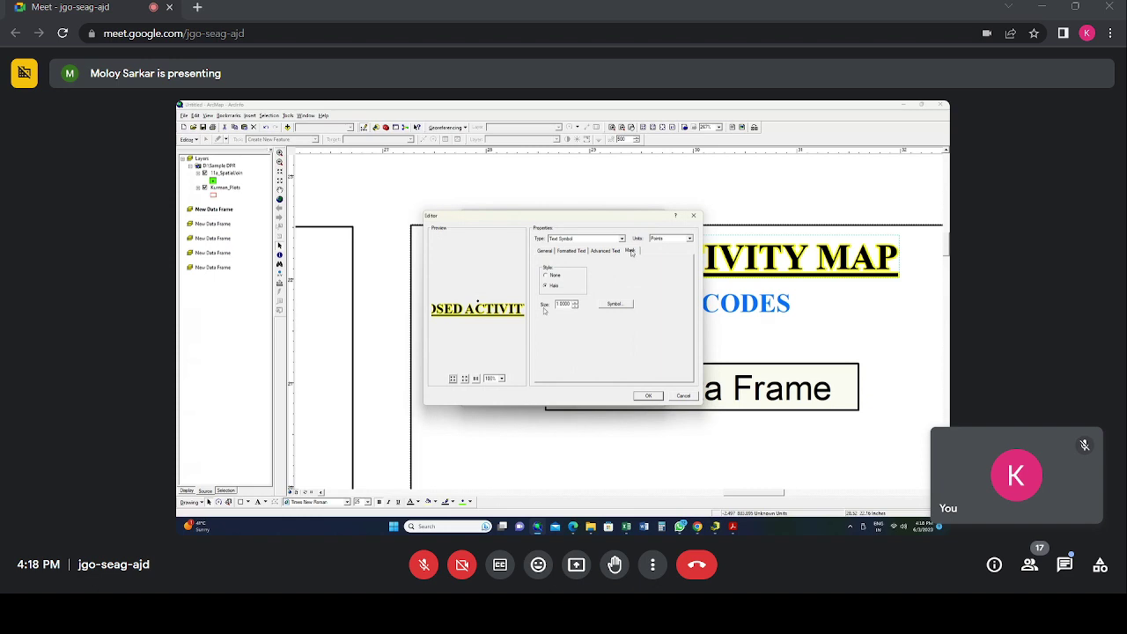
left_click(616, 304)
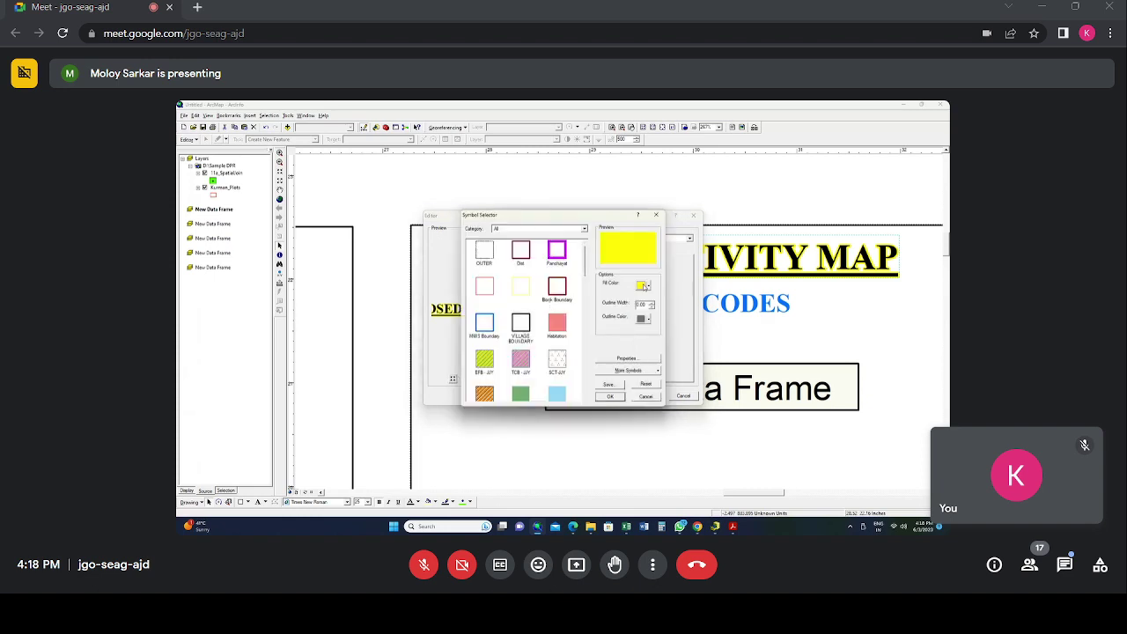
left_click(644, 285)
left_click(670, 280)
left_click(638, 397)
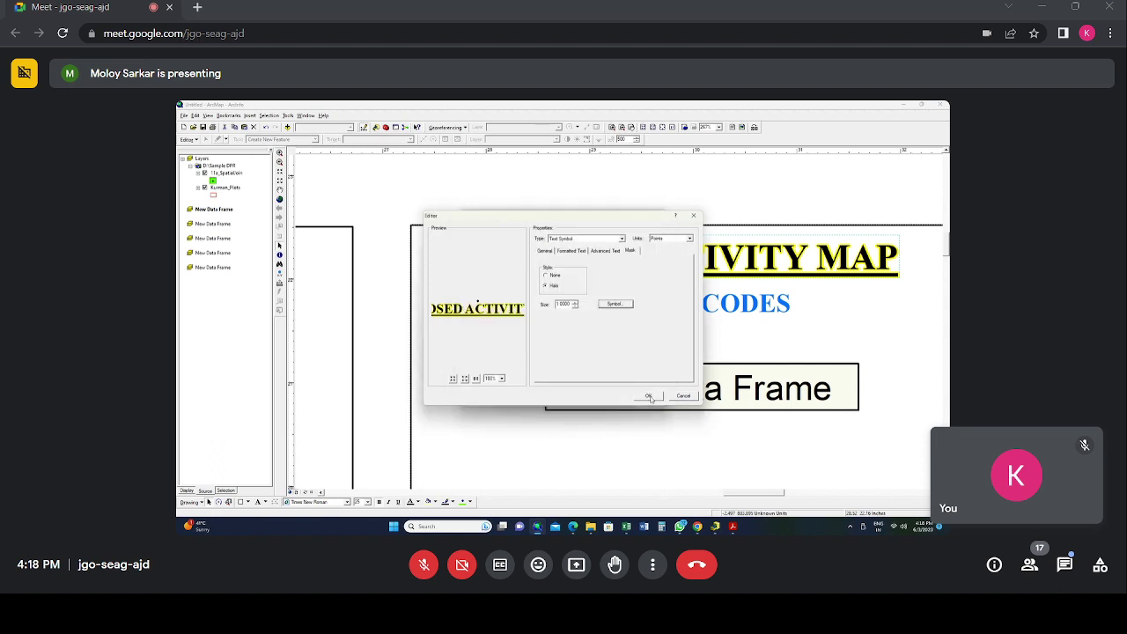
left_click(649, 396)
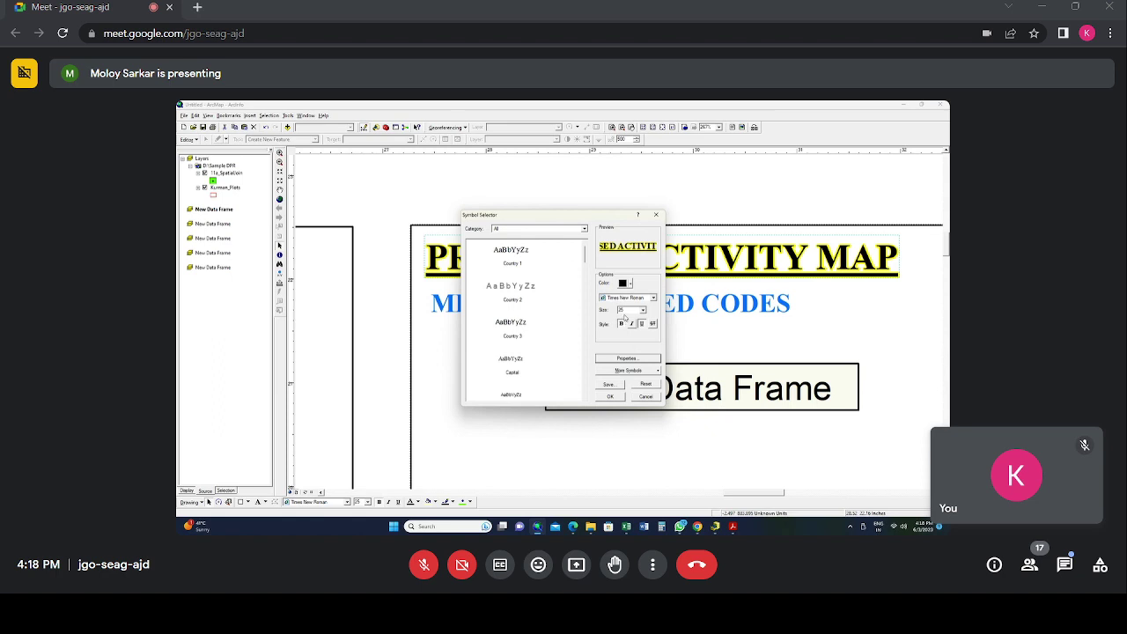
left_click(650, 399)
left_click(590, 379)
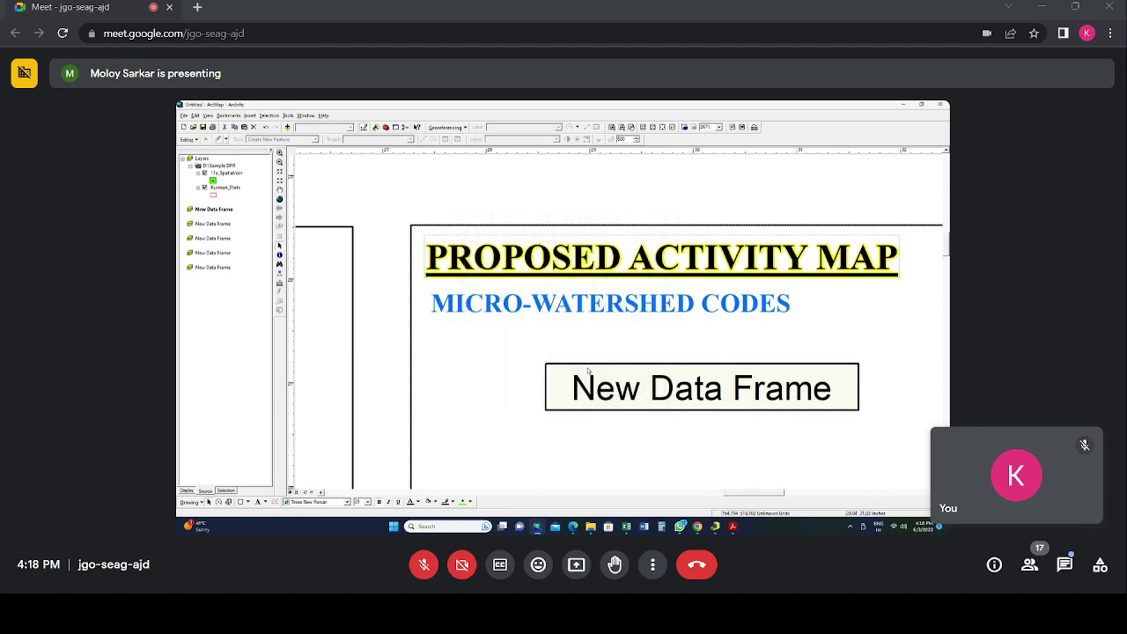
Step: Accept the Halo mask with its yellow fill symbol for the "PROPOSED ACTIVITY MAP" title and apply the text properties
double_click(519, 268)
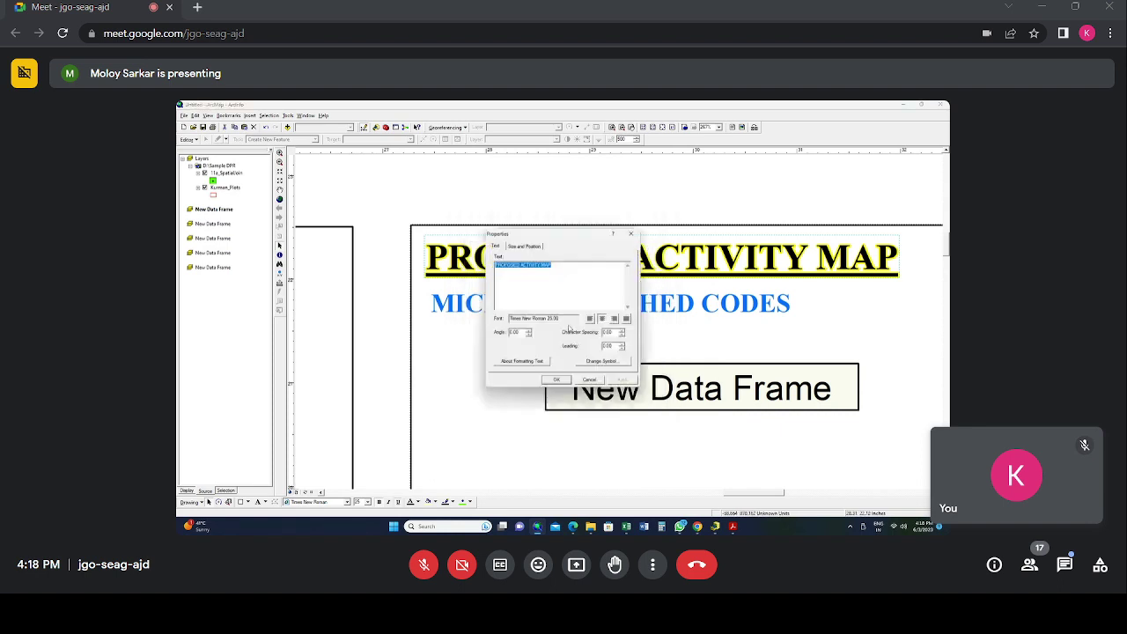
left_click(603, 362)
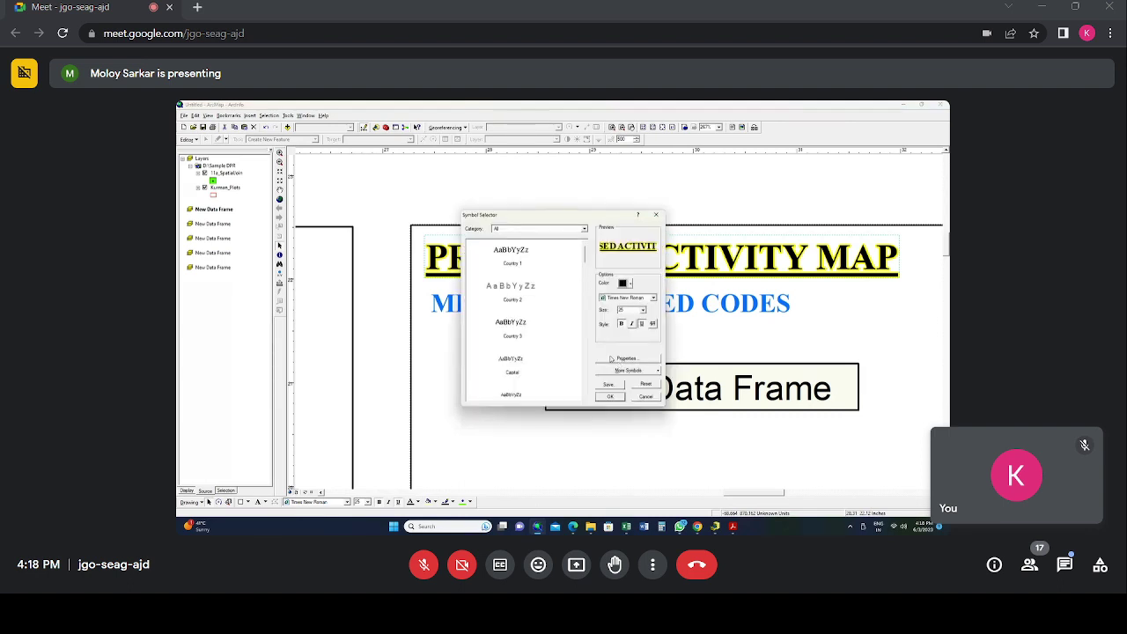
left_click(622, 360)
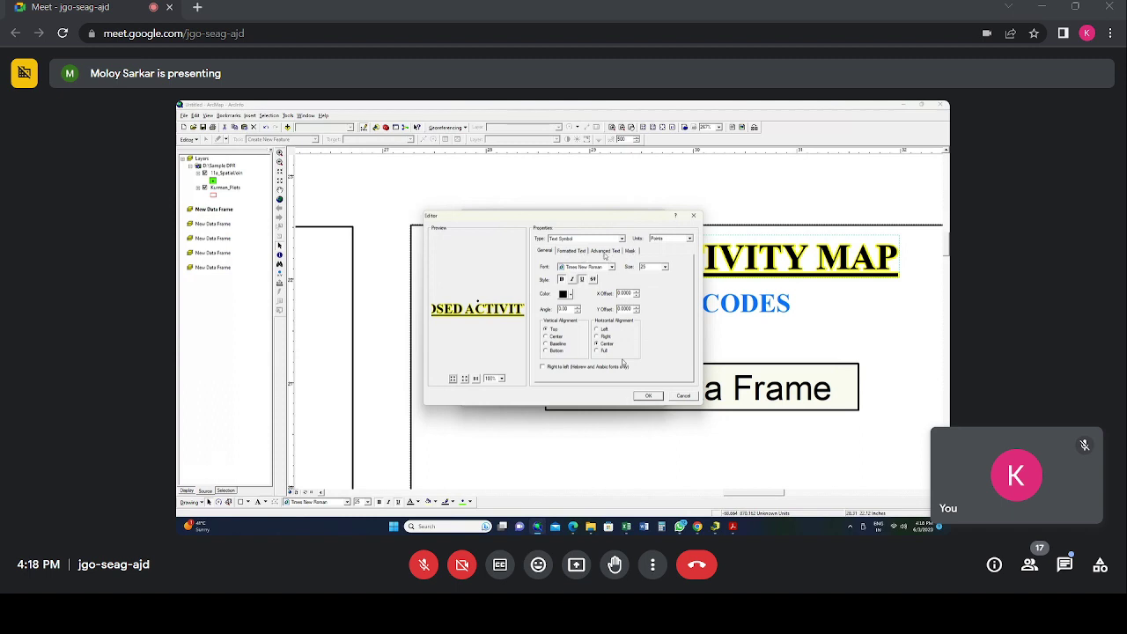
left_click(631, 251)
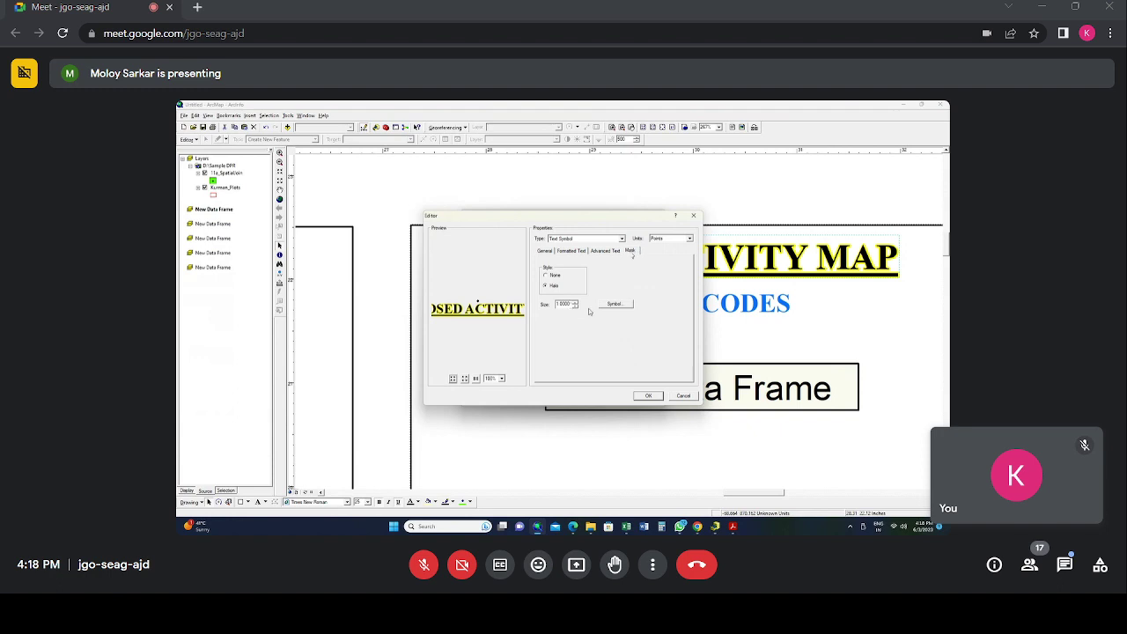
left_click(615, 304)
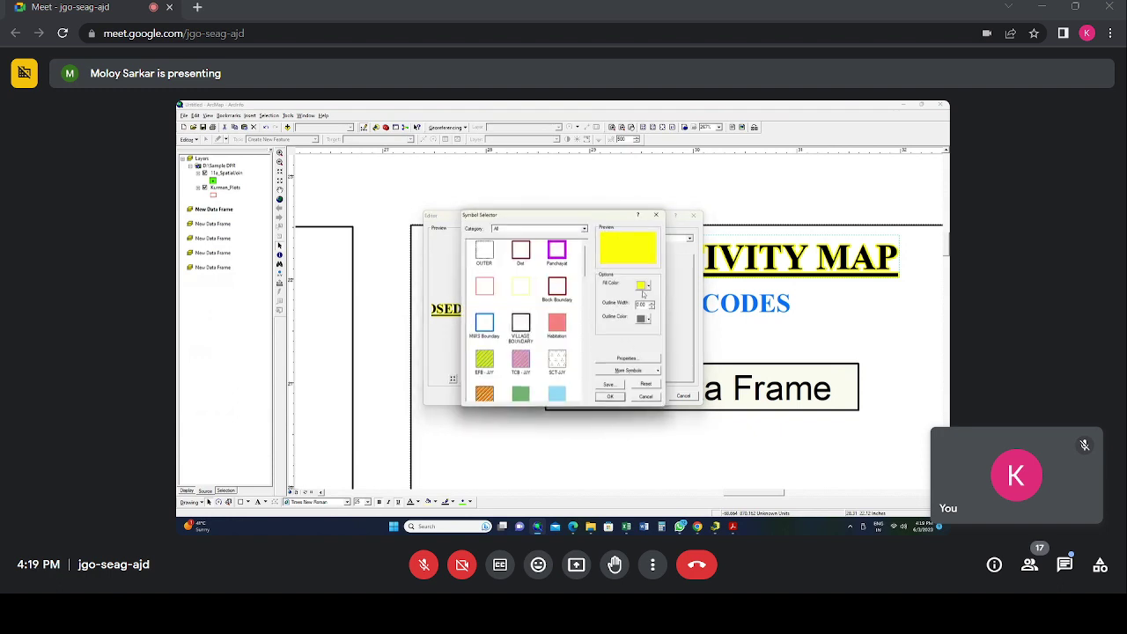
left_click(610, 396)
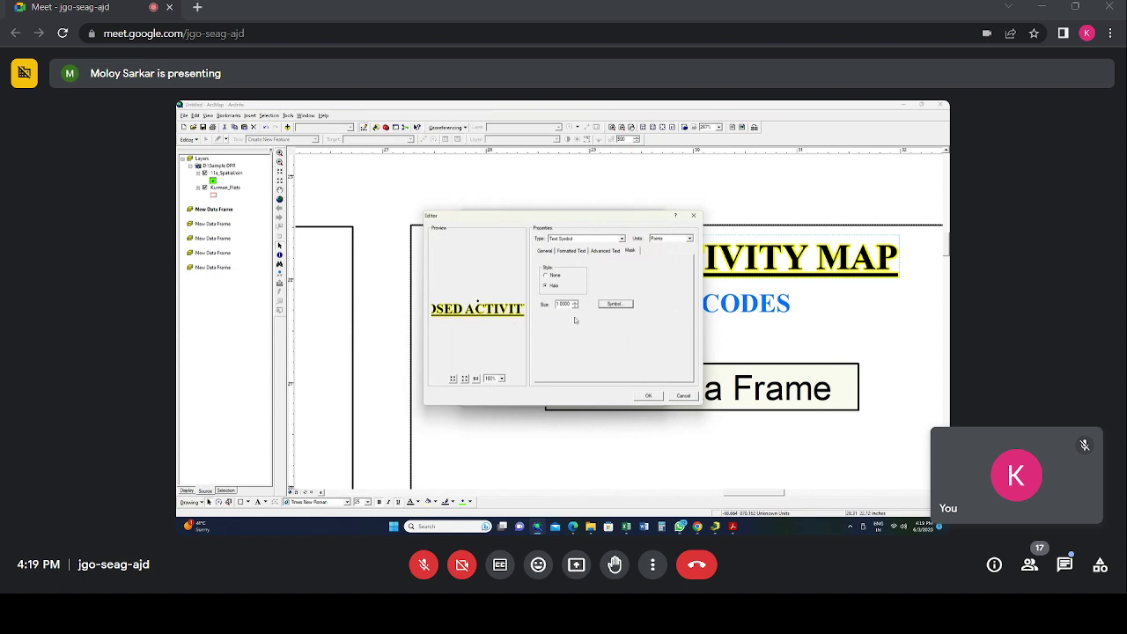
left_click(648, 396)
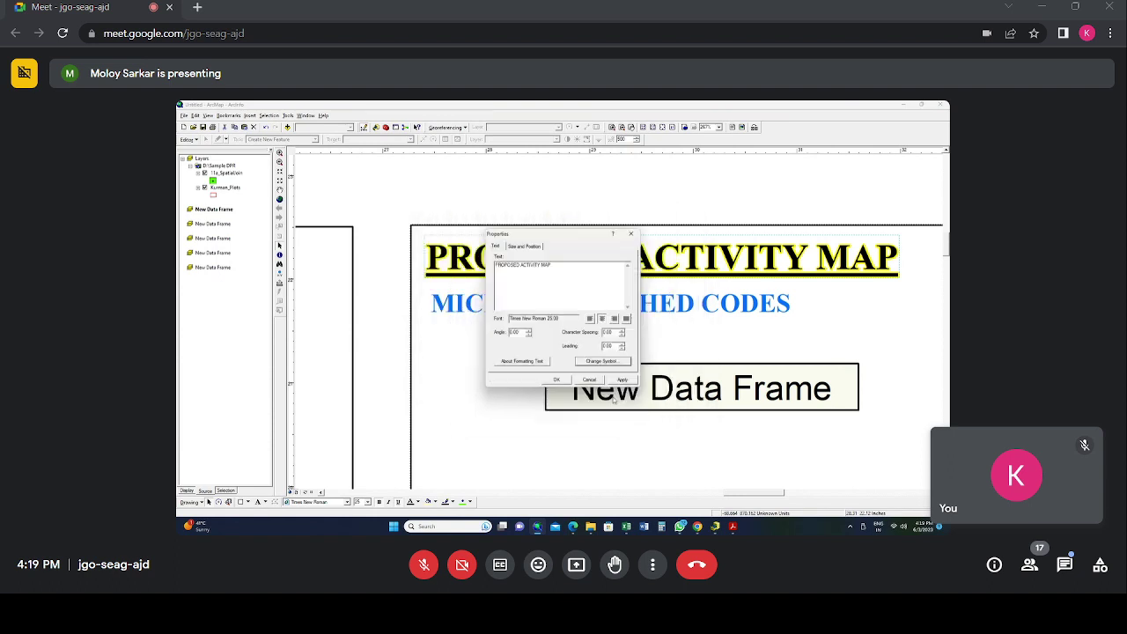
left_click(622, 381)
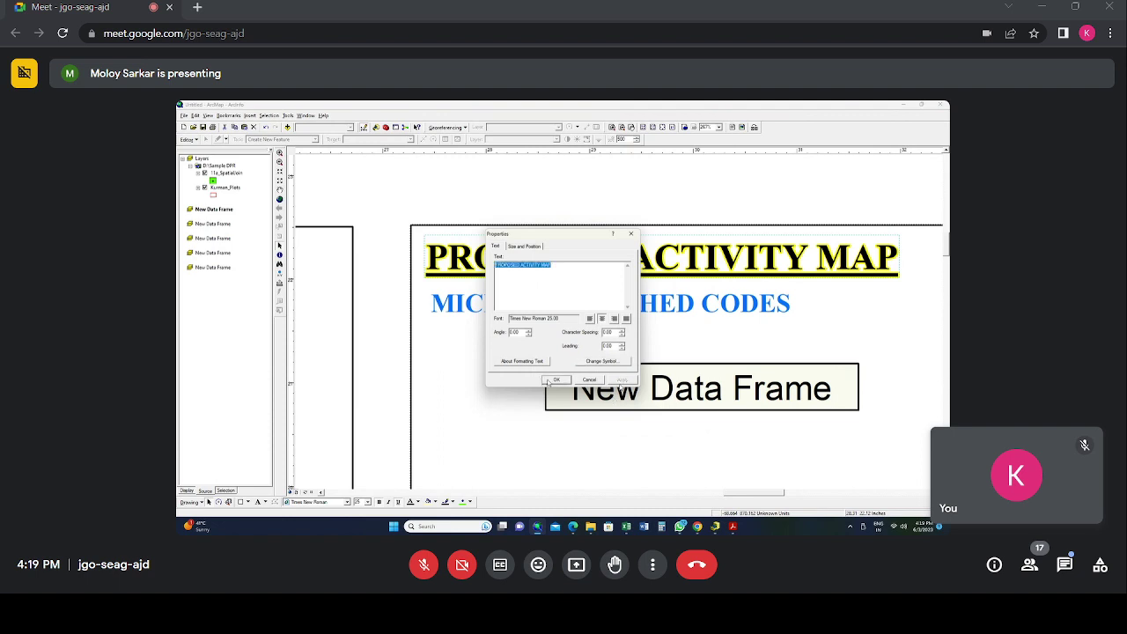
left_click(552, 379)
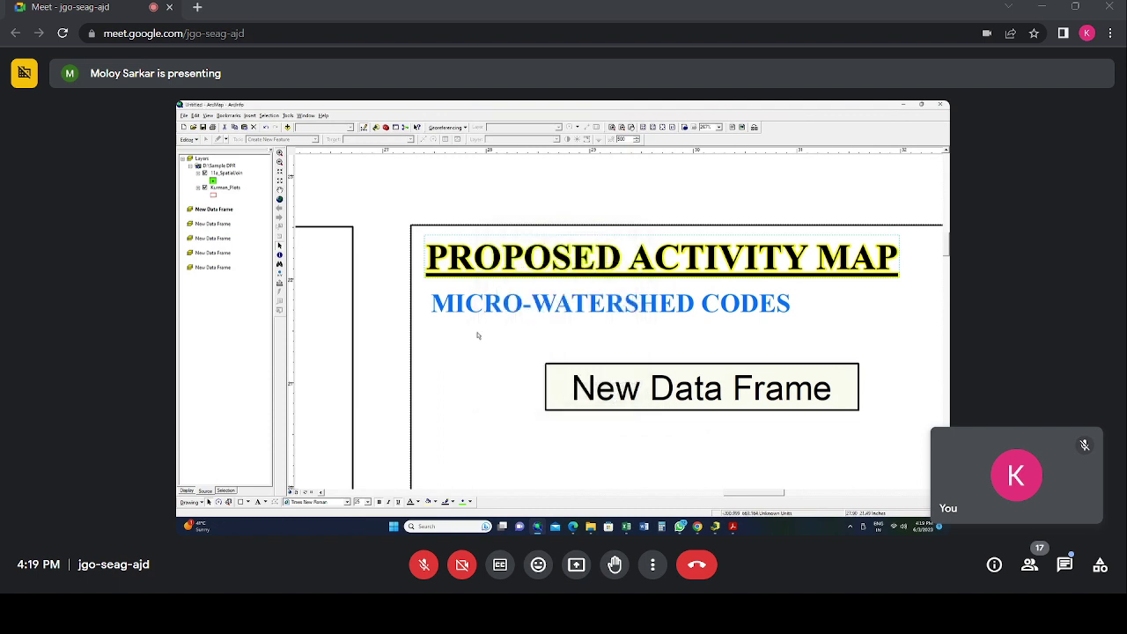
Step: Check the text symbol of the "MICRO-WATERSHED CODES" heading, accept it, and align the heading closely beneath the "PROPOSED ACTIVITY MAP" title
left_click(498, 275)
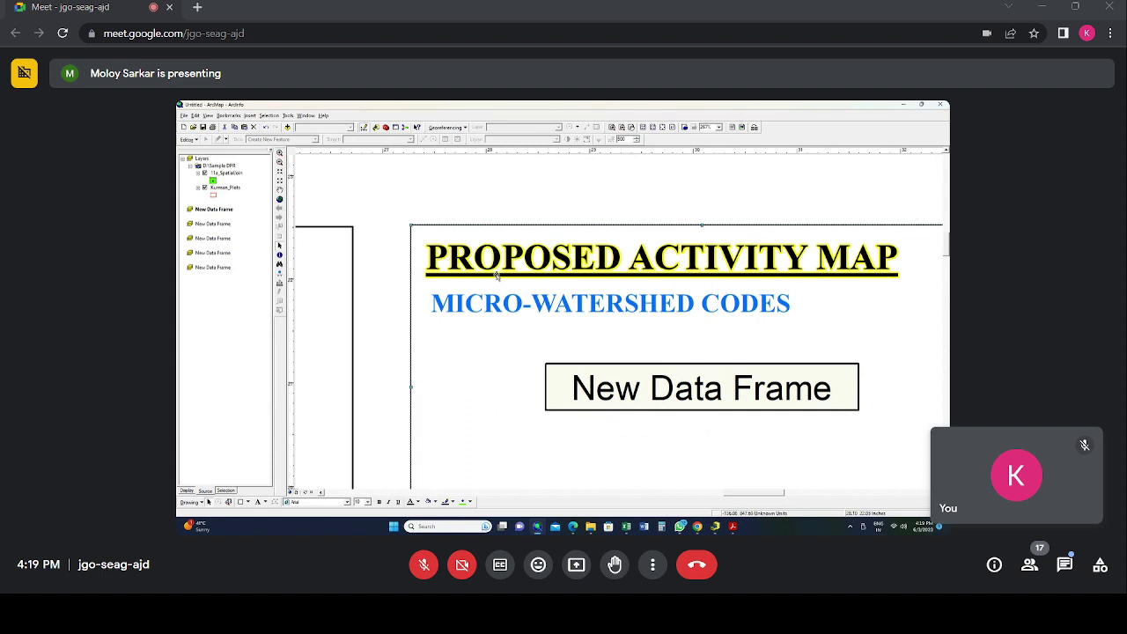
left_click(497, 274)
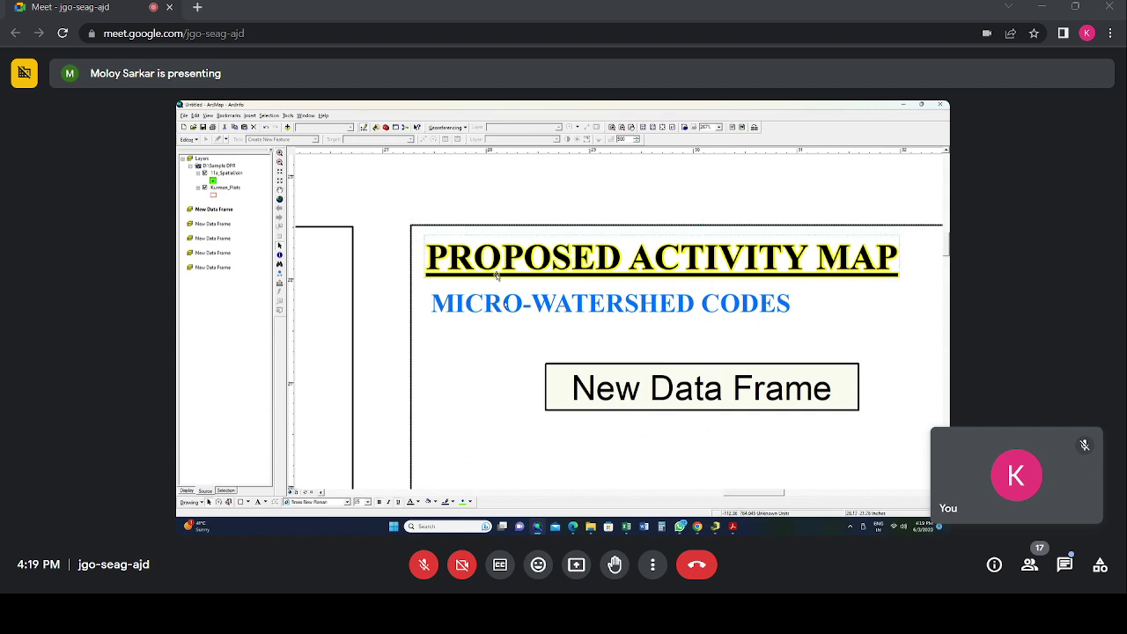
left_click(504, 304)
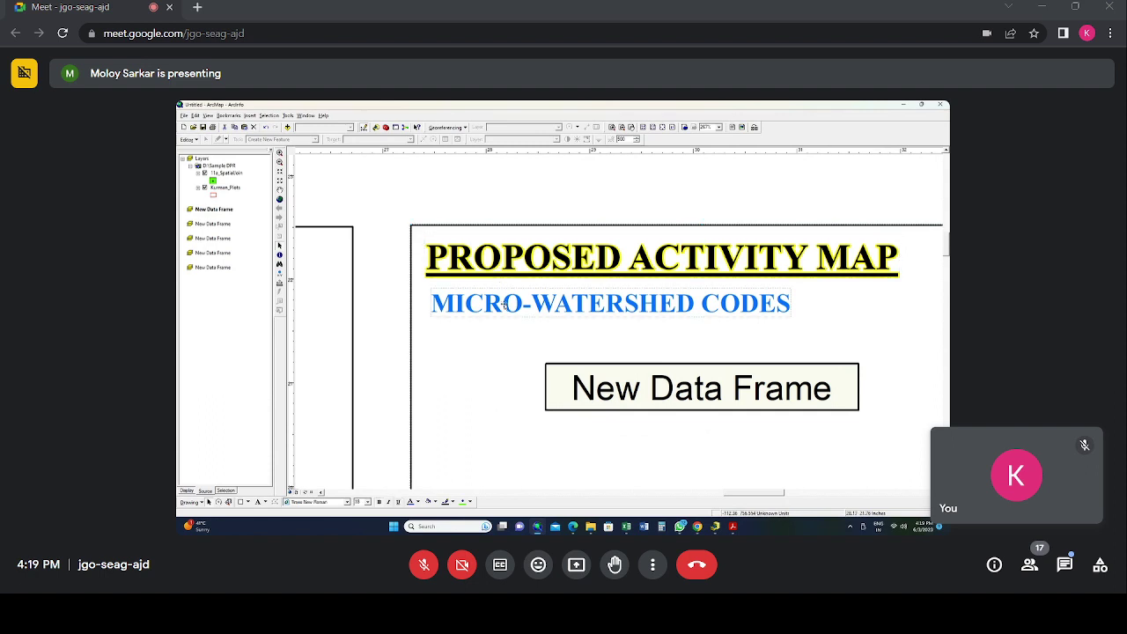
double_click(504, 304)
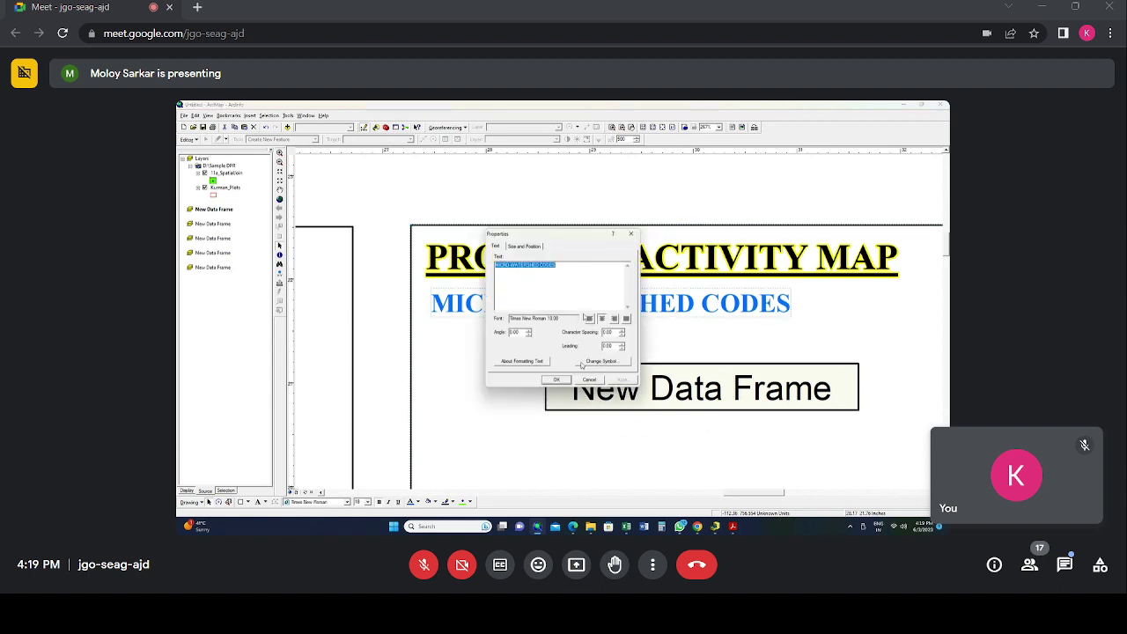
left_click(615, 361)
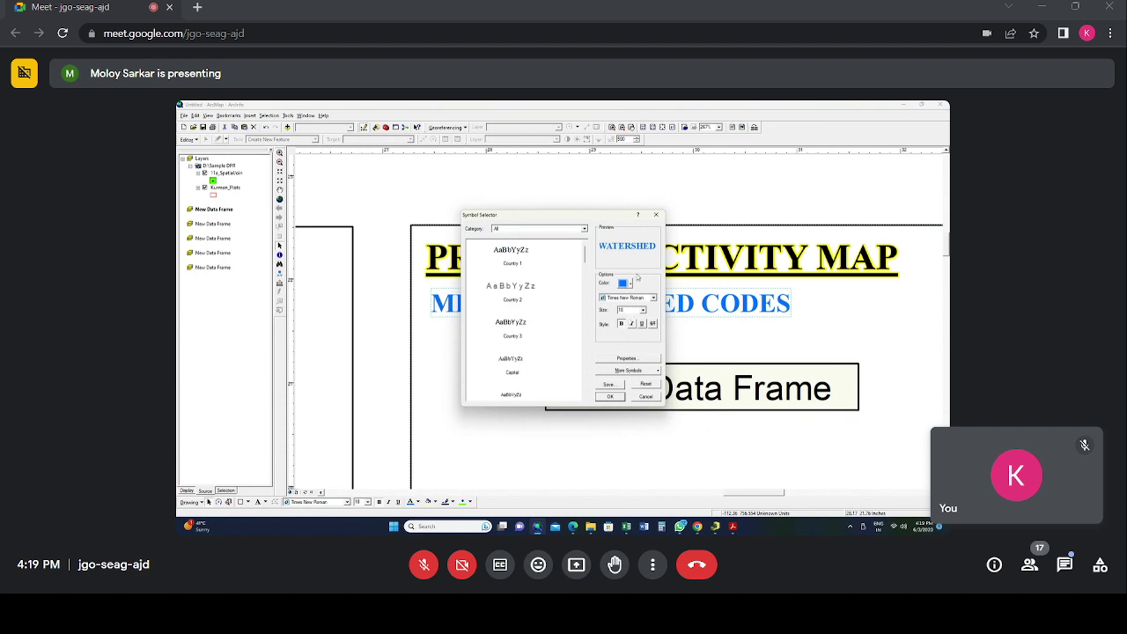
left_click(614, 397)
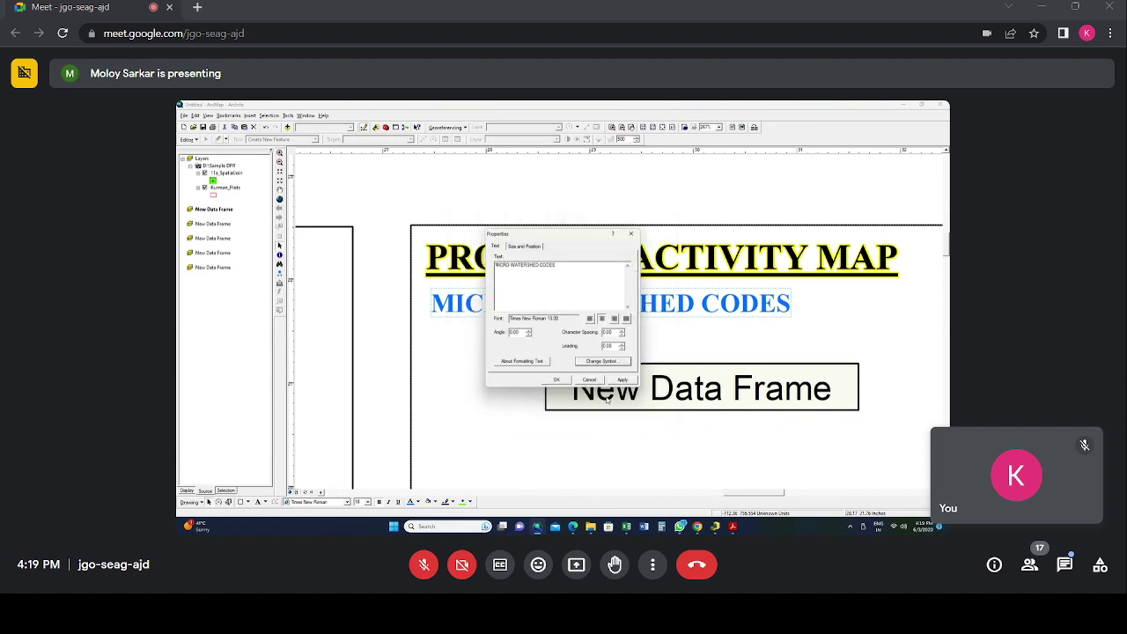
left_click(560, 380)
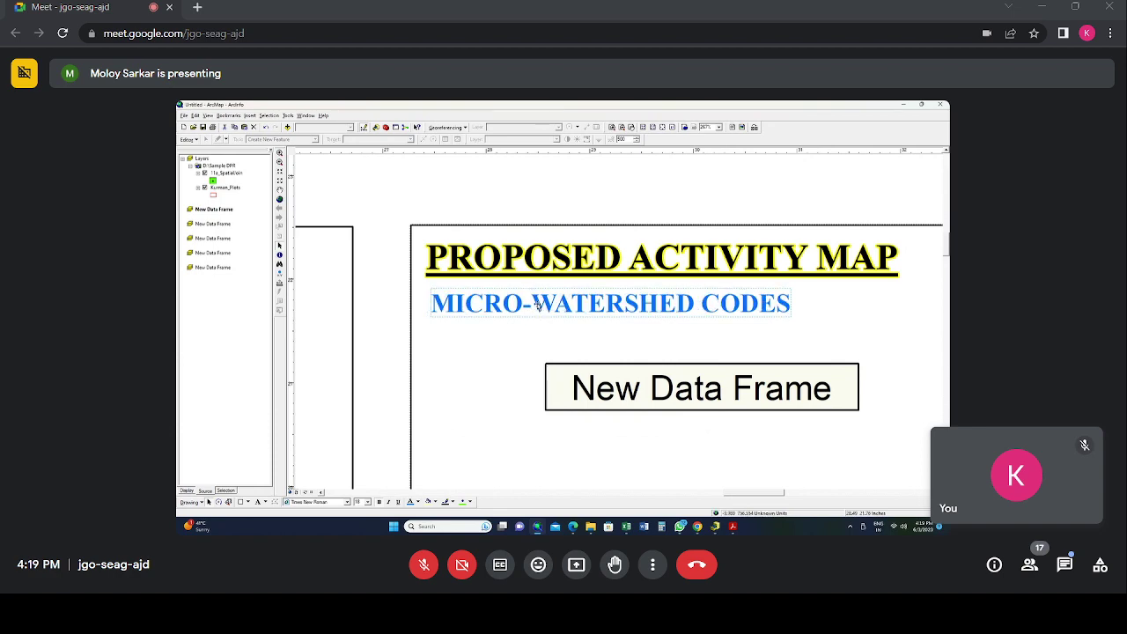
Step: Switch to the Proposed Activity PDF in Acrobat and examine the title block's micro-watershed codes and village entries
left_click(734, 527)
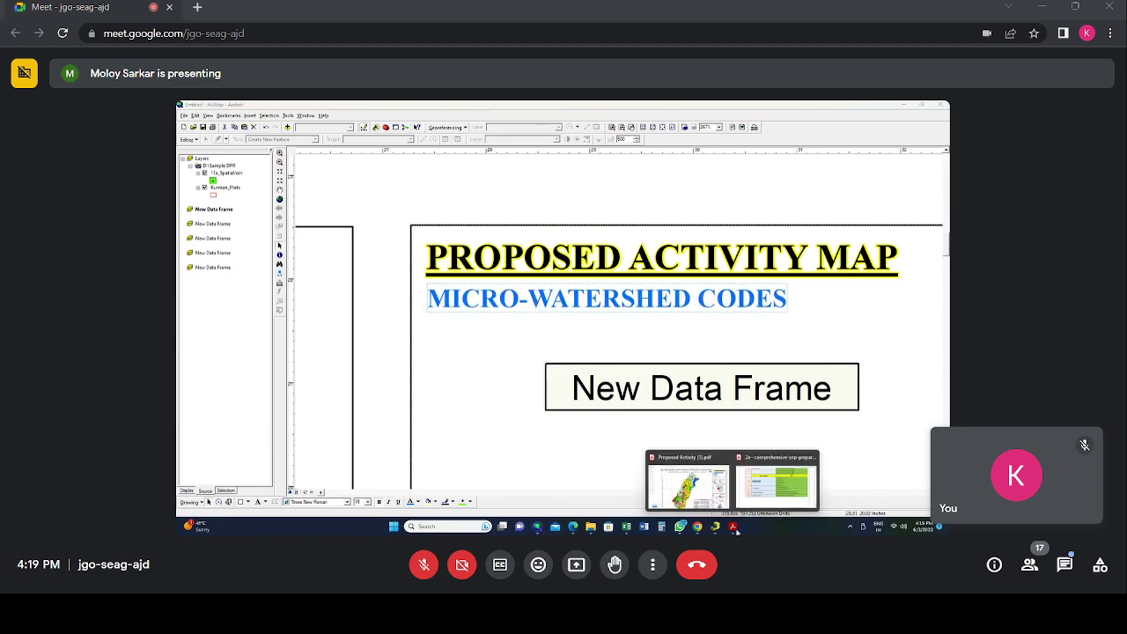
left_click(691, 476)
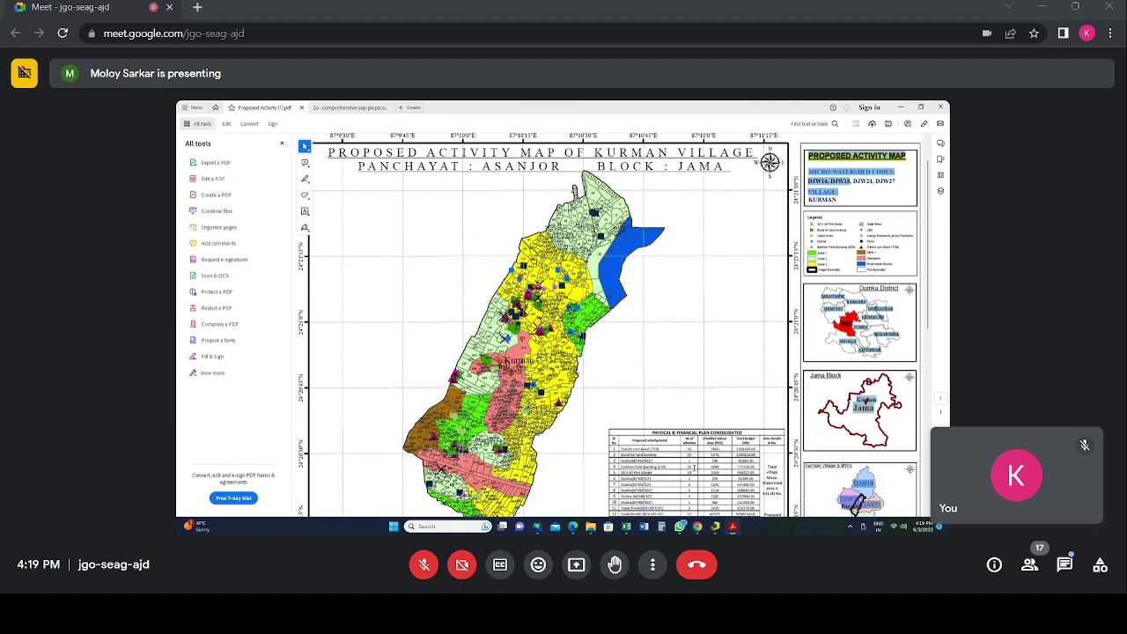
scroll(837, 221, "up", 10)
scroll(694, 310, "right", 3)
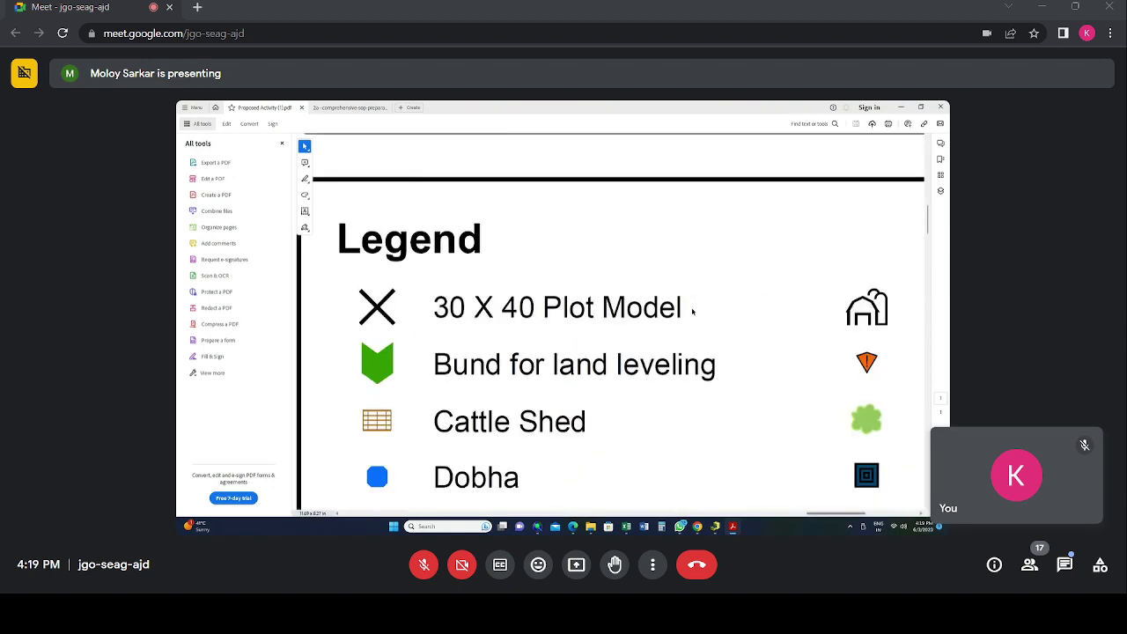
scroll(694, 310, "down", 5)
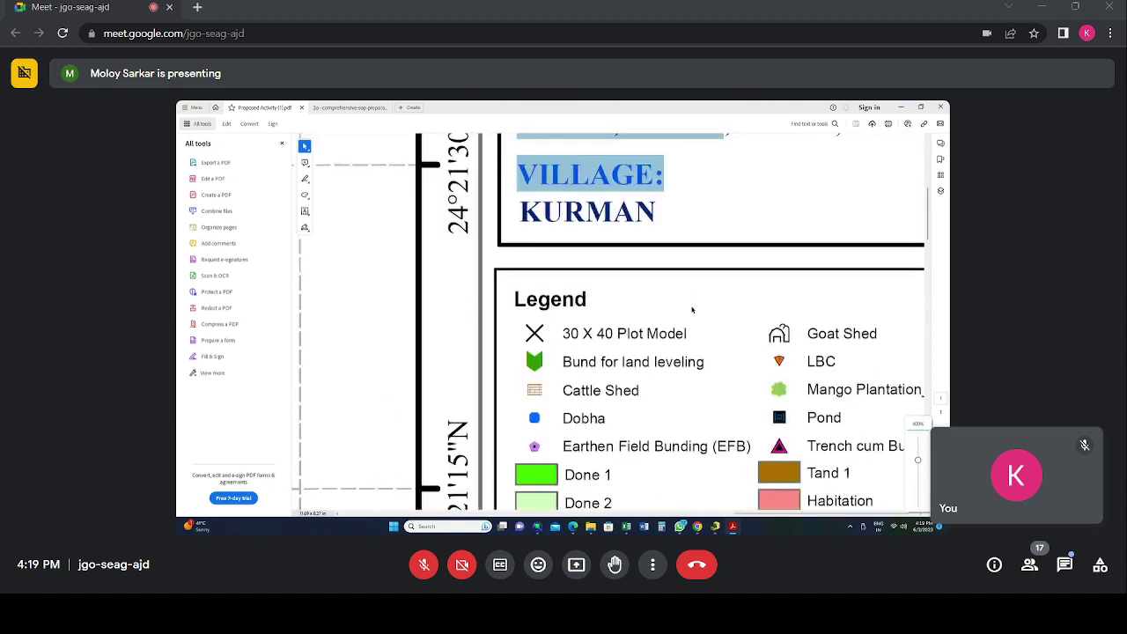
scroll(693, 310, "down", 3)
scroll(694, 310, "right", 1)
scroll(746, 324, "up", 2)
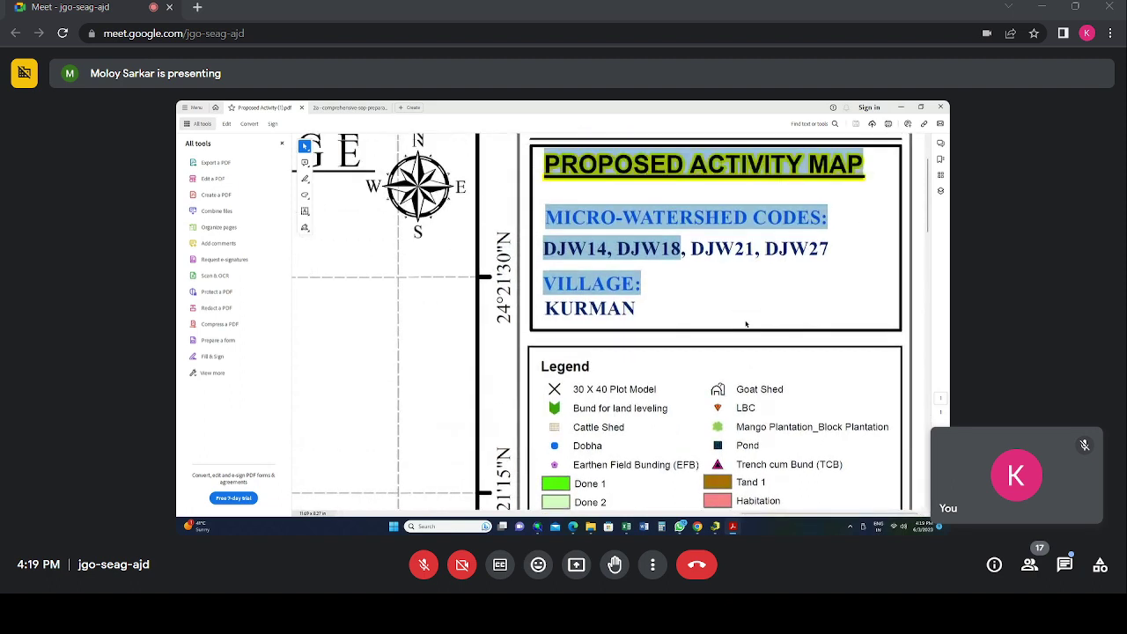
scroll(746, 324, "up", 1)
left_click(637, 323)
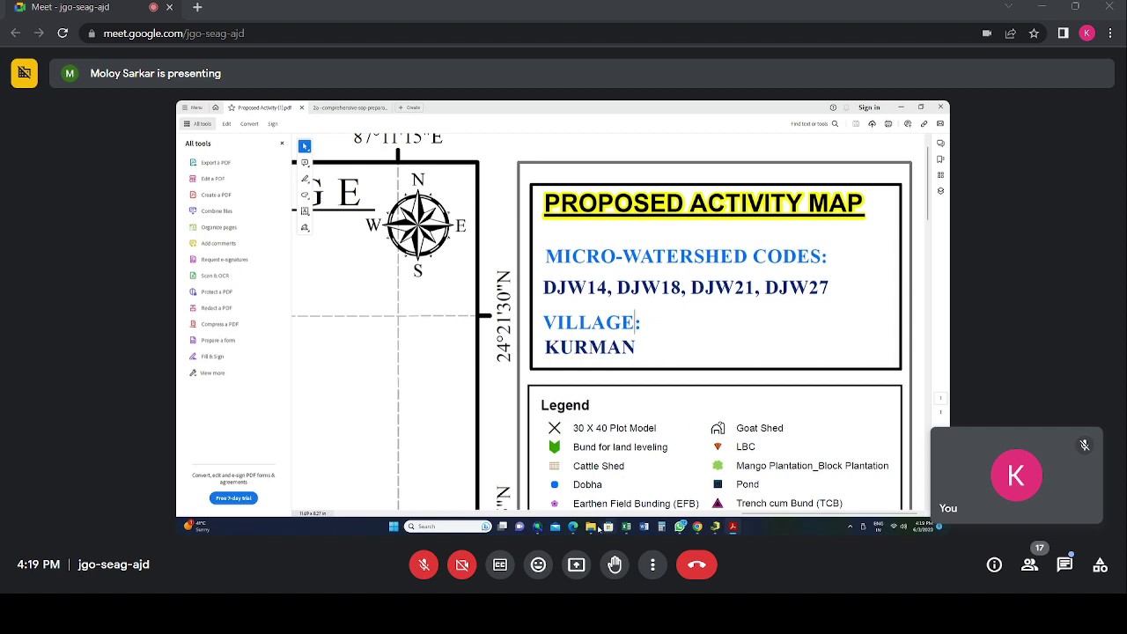
Step: Return to ArcMap, paste a copy of the "MICRO-WATERSHED CODES" heading, change its text to "VILLAGE" and left-align it lower in the title block
left_click(538, 528)
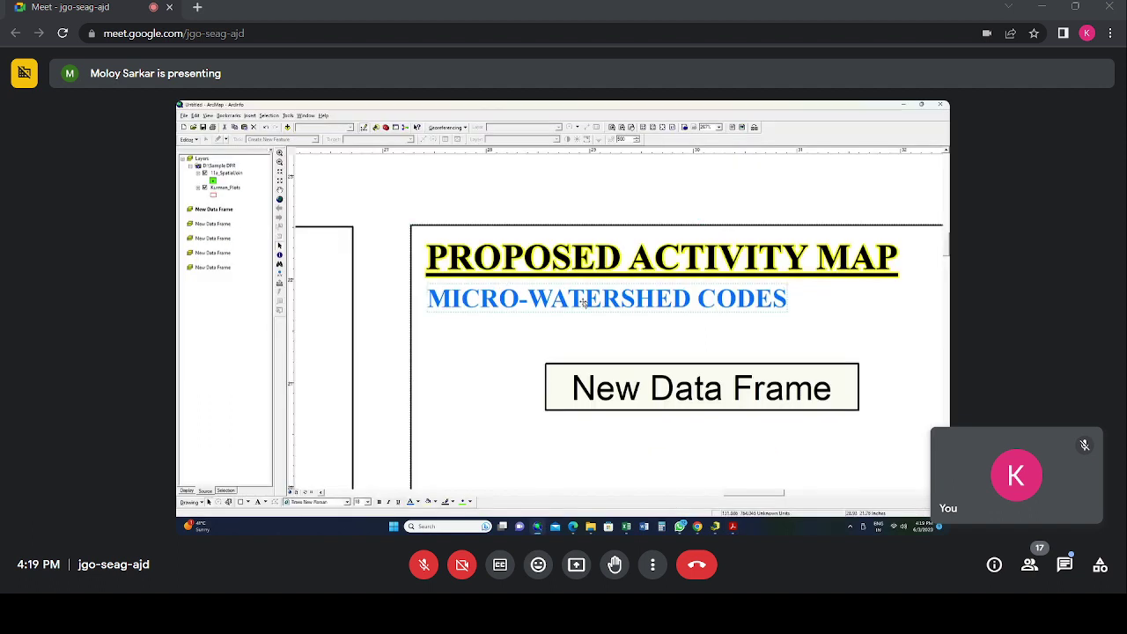
key("ctrl+v")
left_click_drag(572, 322, 548, 405)
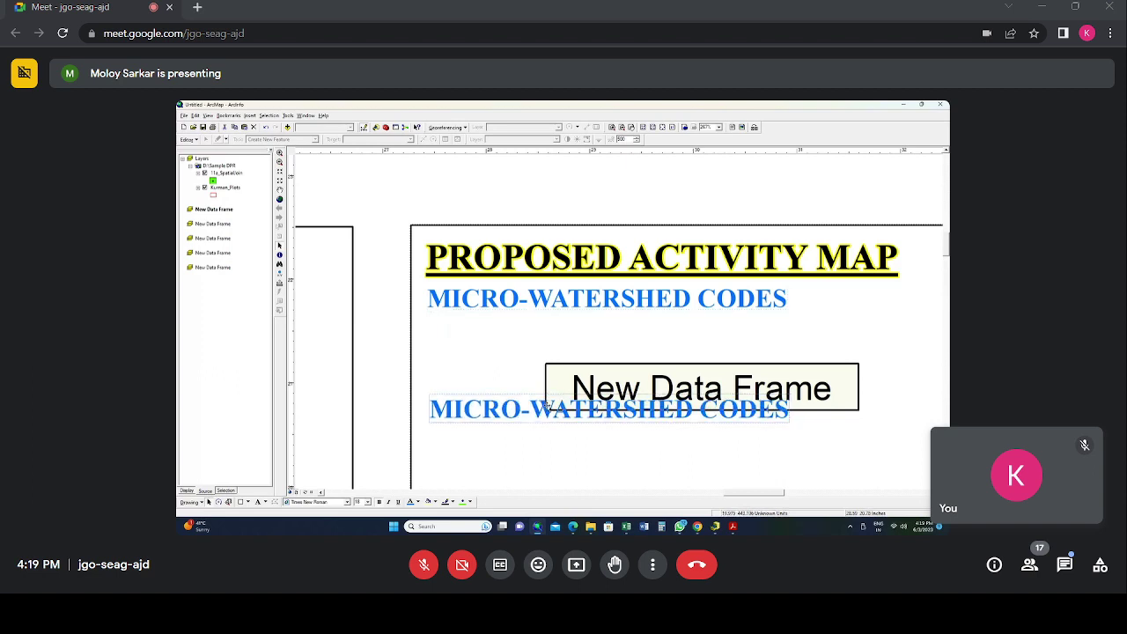
double_click(547, 405)
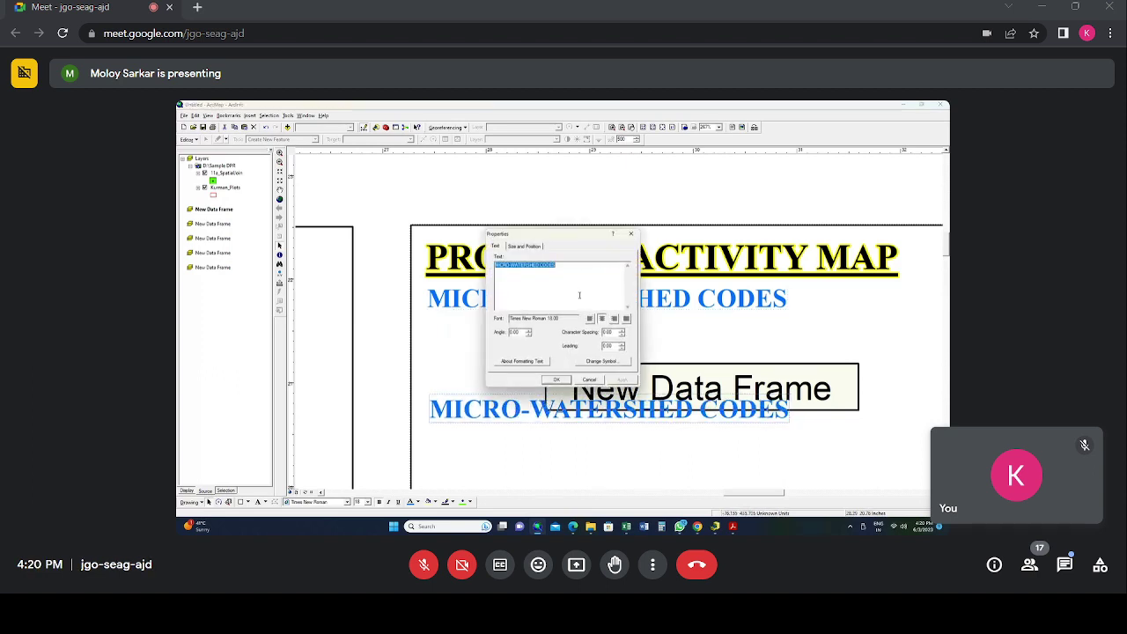
type("VILLAGE")
left_click(556, 380)
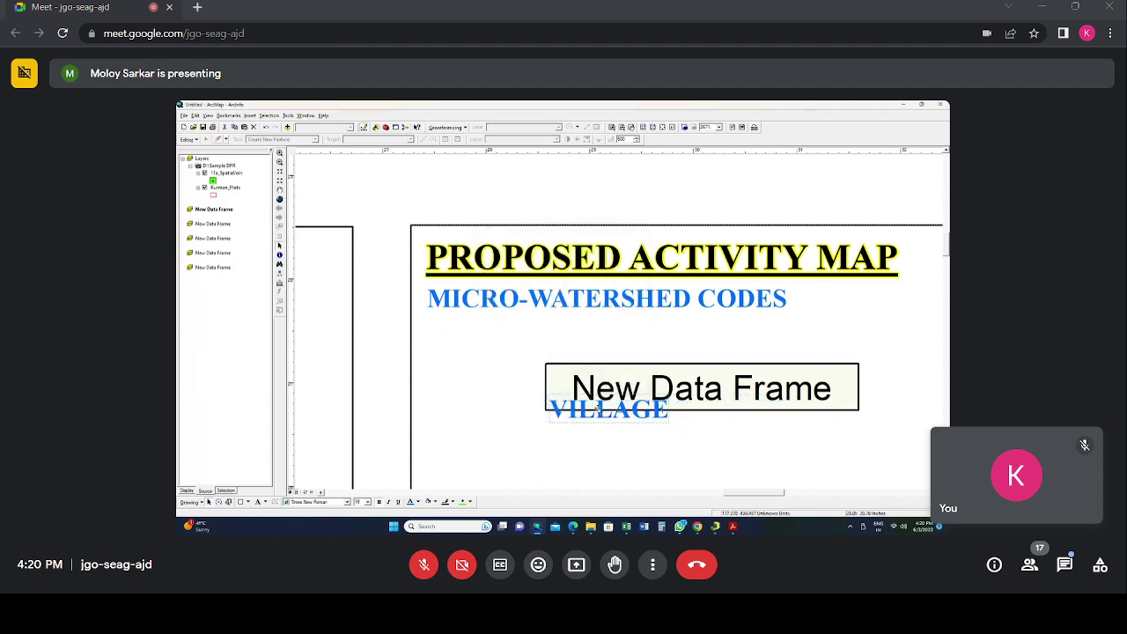
left_click_drag(599, 409, 476, 414)
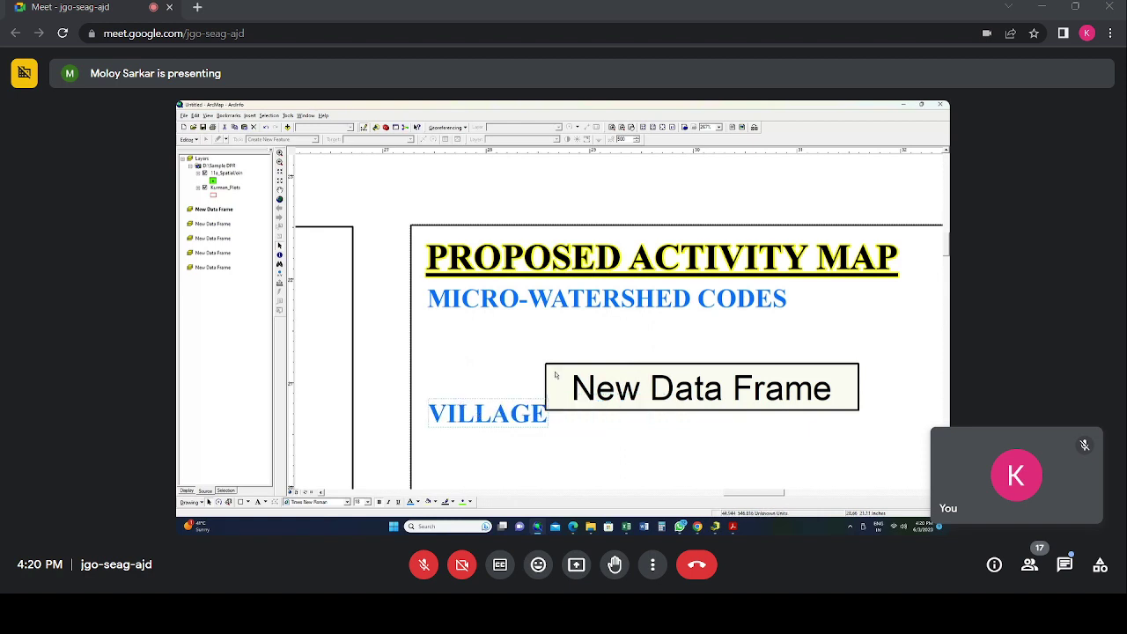
Step: Clear the name of the active data frame in the layer list to remove its label from the title block
scroll(556, 374, "up", 1)
scroll(564, 375, "down", 3)
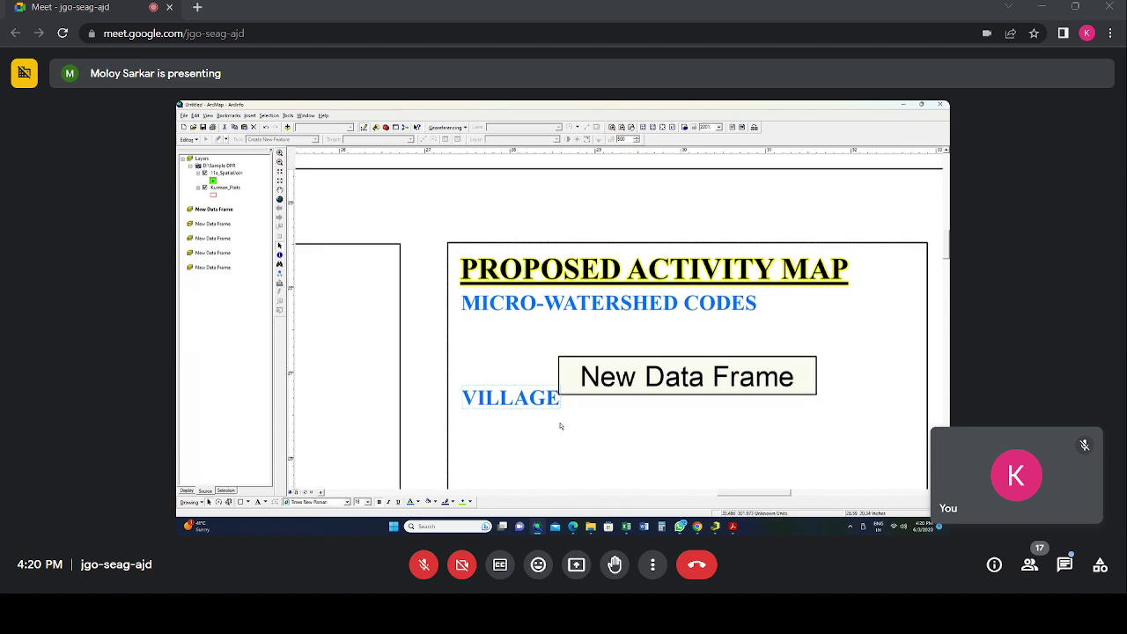
scroll(561, 427, "up", 1)
scroll(542, 420, "down", 1)
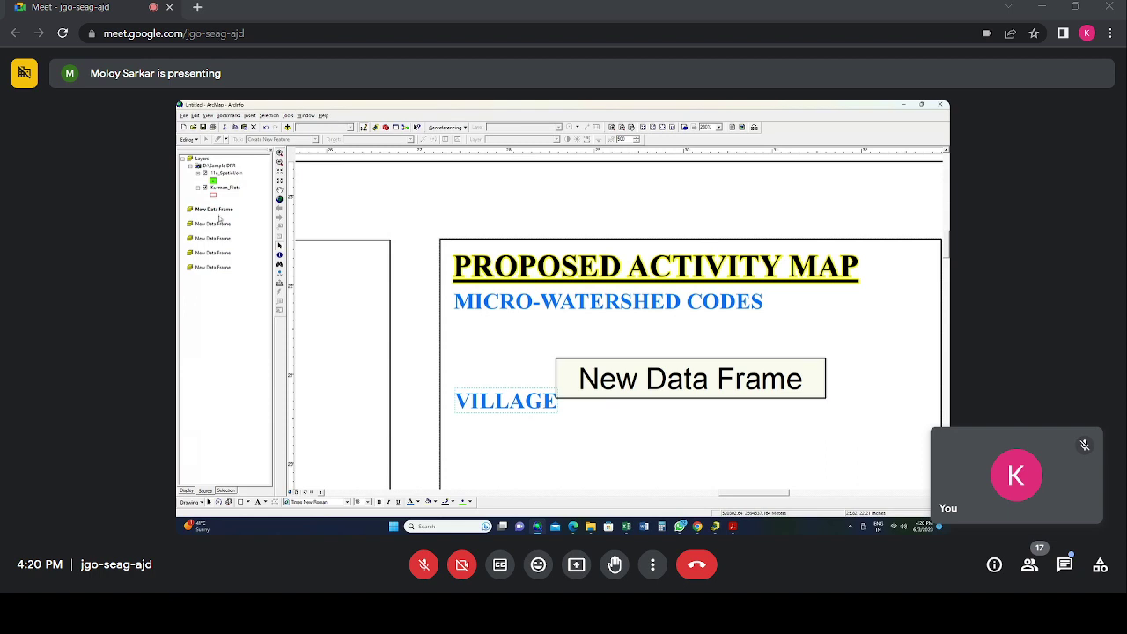
left_click(213, 210)
key("BackSpace")
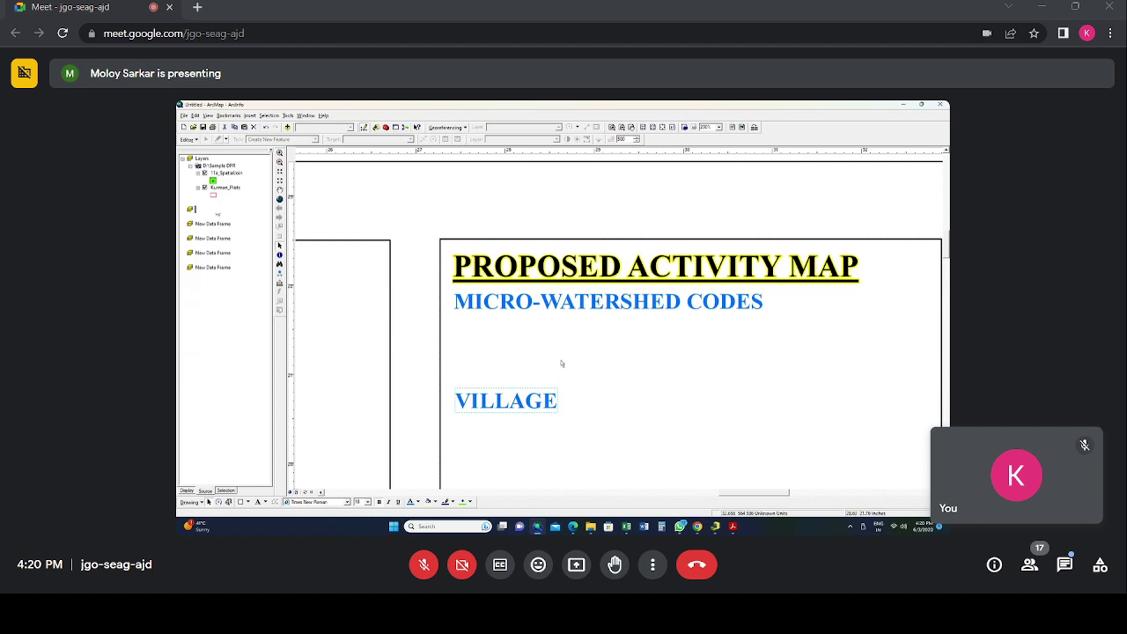
Step: Duplicate the "MICRO-WATERSHED CODES" heading and place the copy directly beneath it, aligned to its left edge
left_click(606, 305)
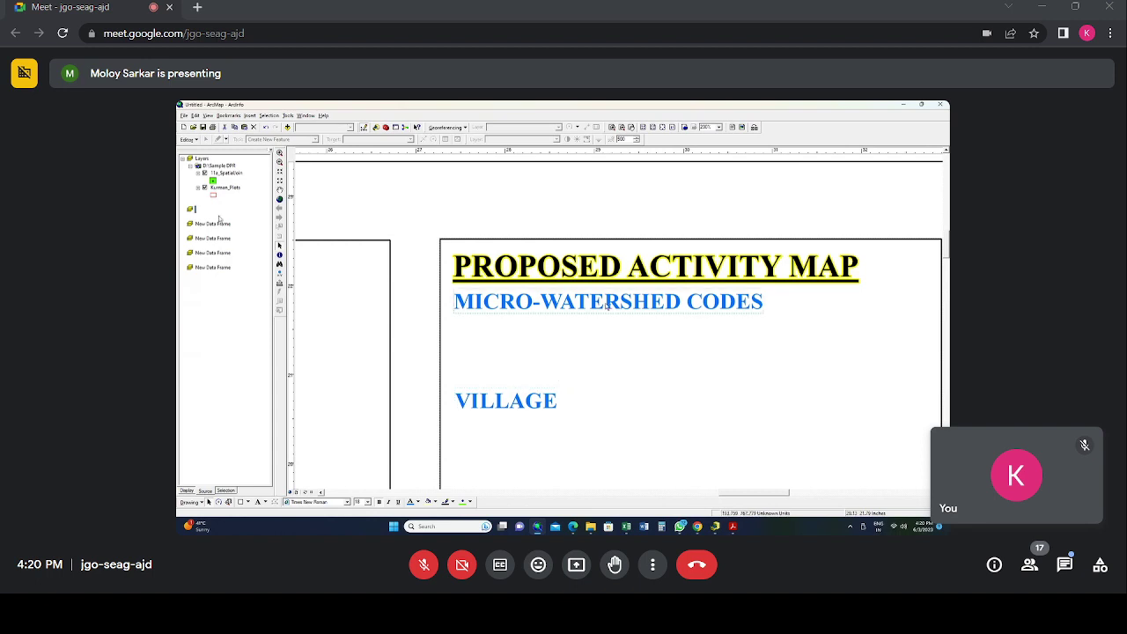
key("ctrl+v")
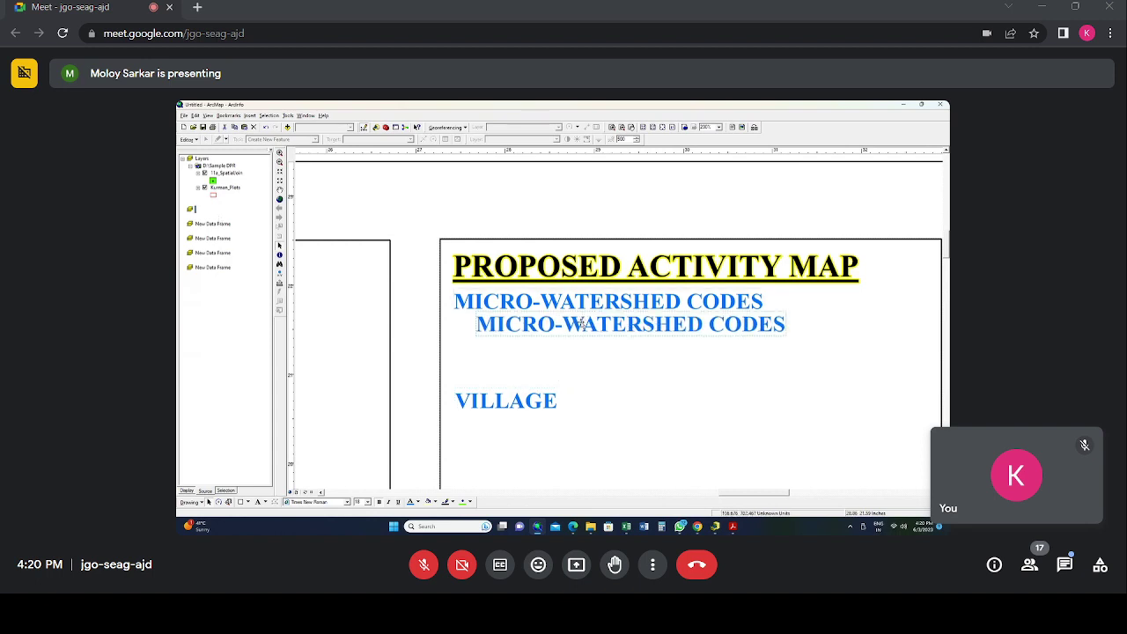
left_click_drag(584, 322, 558, 333)
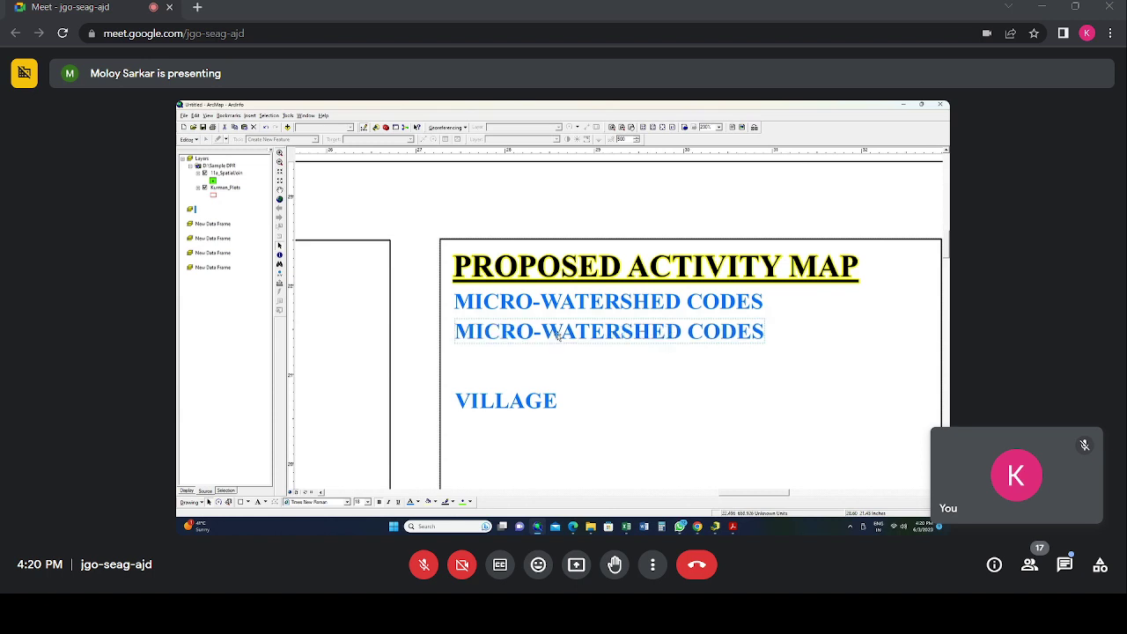
Step: Set the font size of the duplicated "MICRO-WATERSHED CODES" text to 12 and realign it with the heading's left edge
double_click(556, 334)
left_click(608, 360)
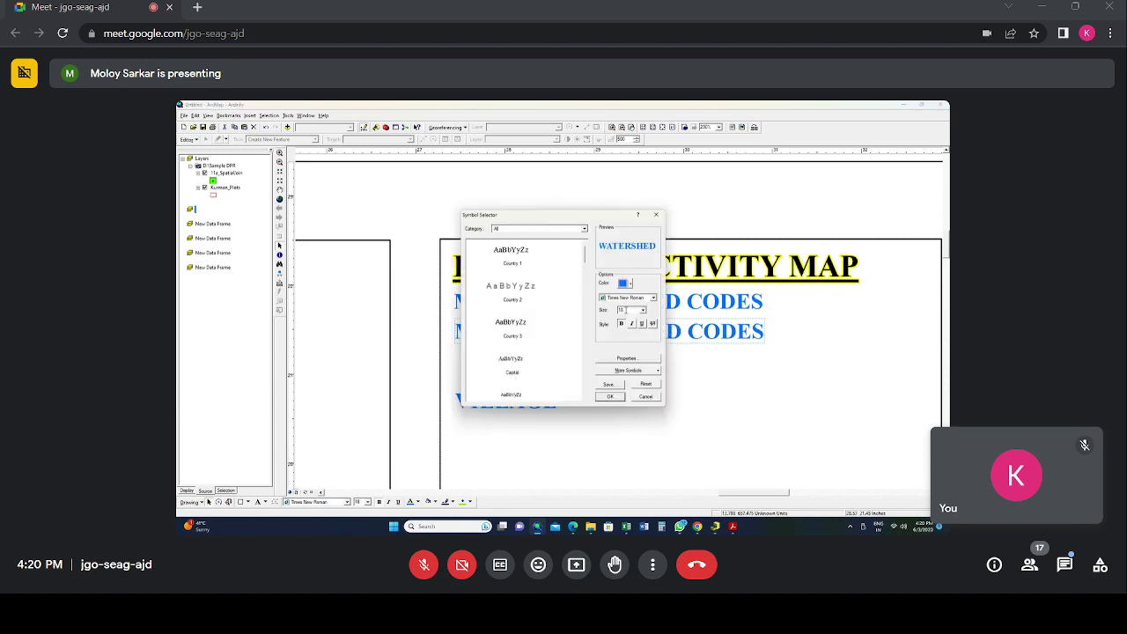
double_click(625, 310)
type("12")
left_click(610, 397)
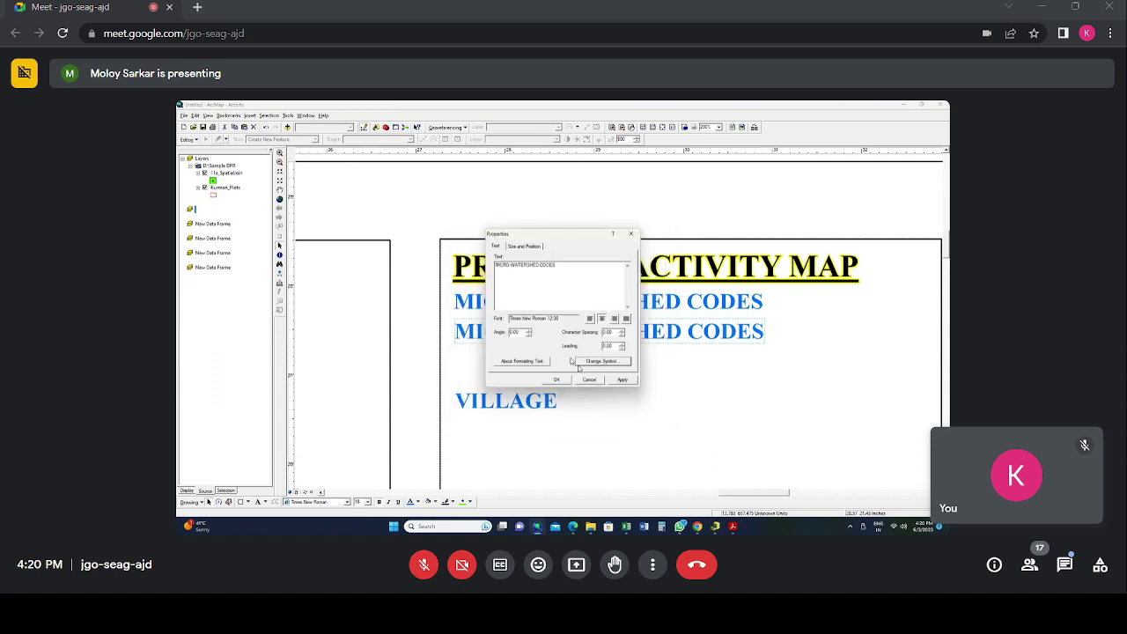
key("Return")
left_click_drag(582, 333, 541, 330)
Step: Change the colour of the smaller "MICRO-WATERSHED CODES" text to dark navy blue
double_click(540, 330)
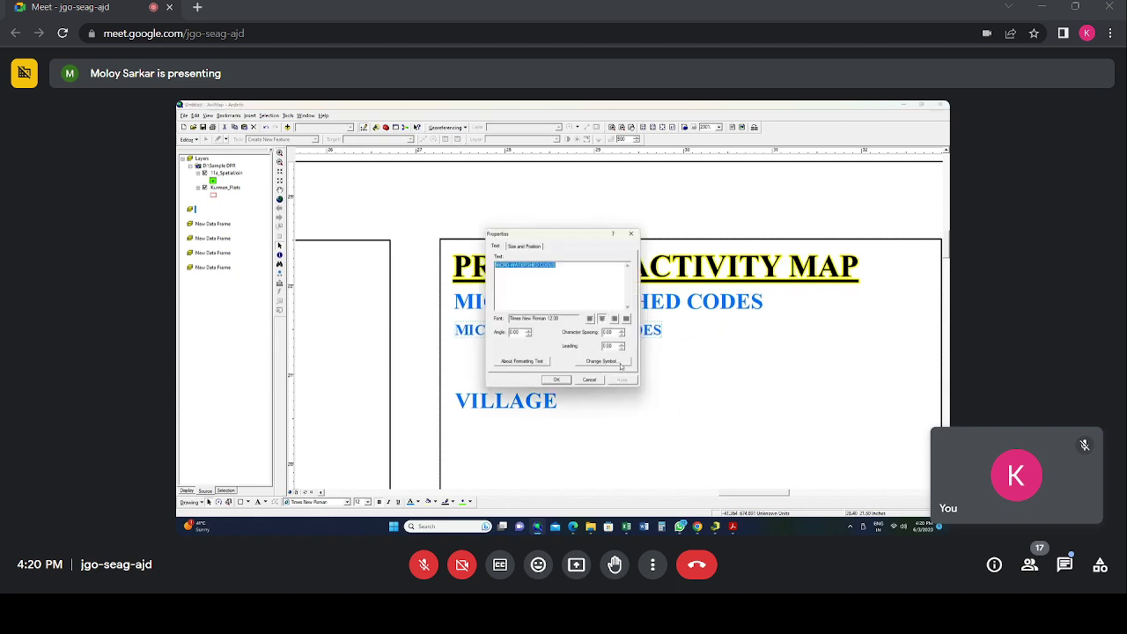
left_click(602, 361)
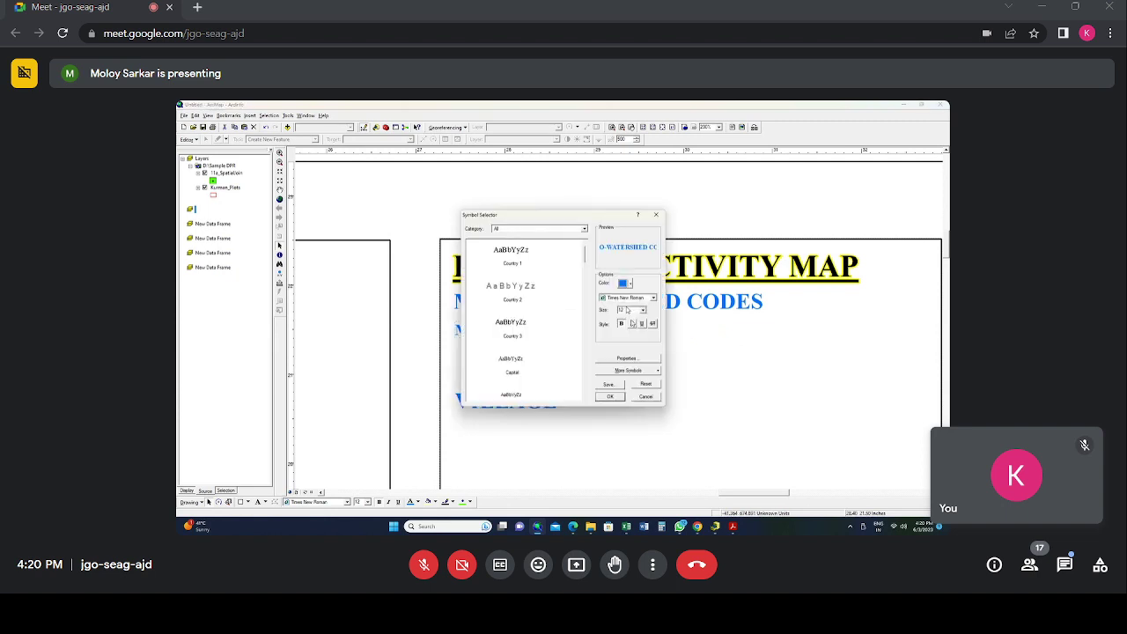
left_click(624, 283)
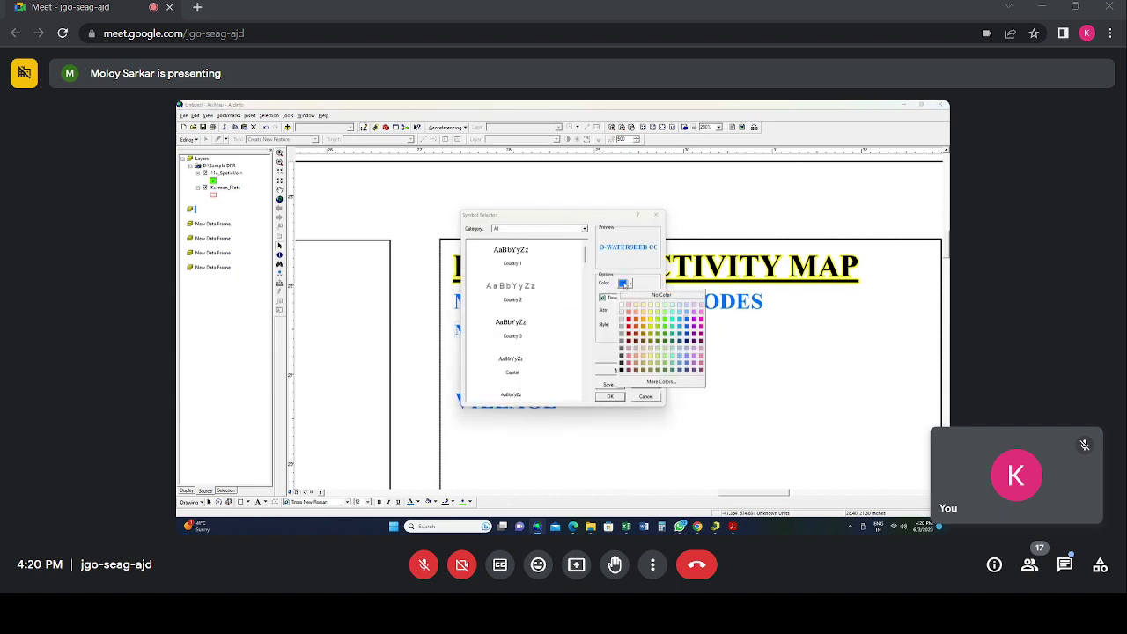
left_click(688, 344)
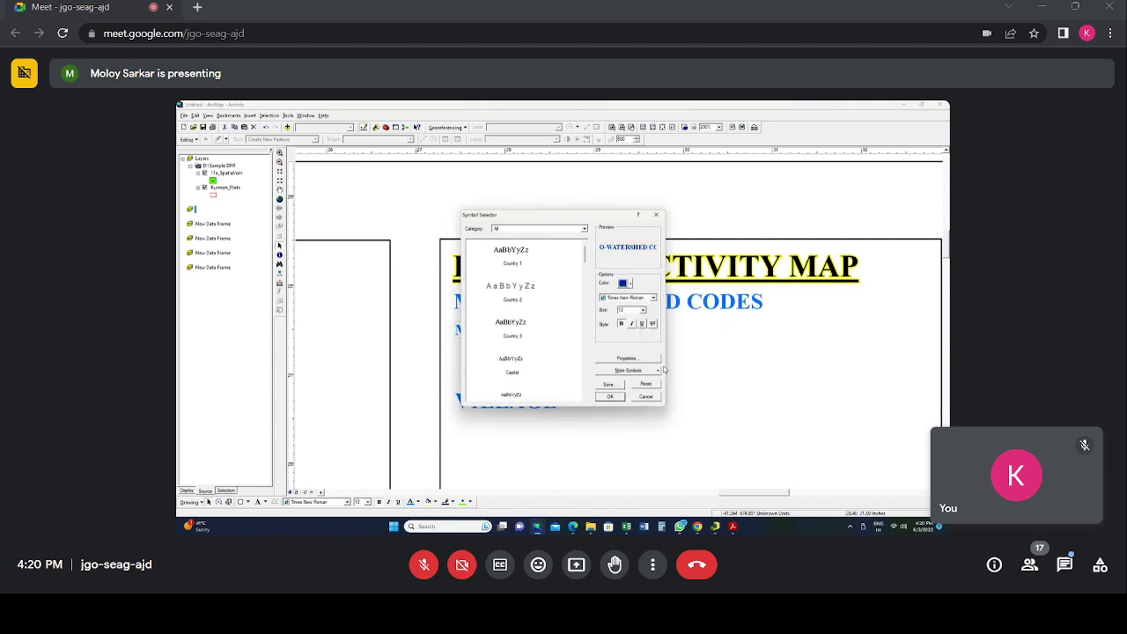
left_click(610, 396)
left_click(589, 380)
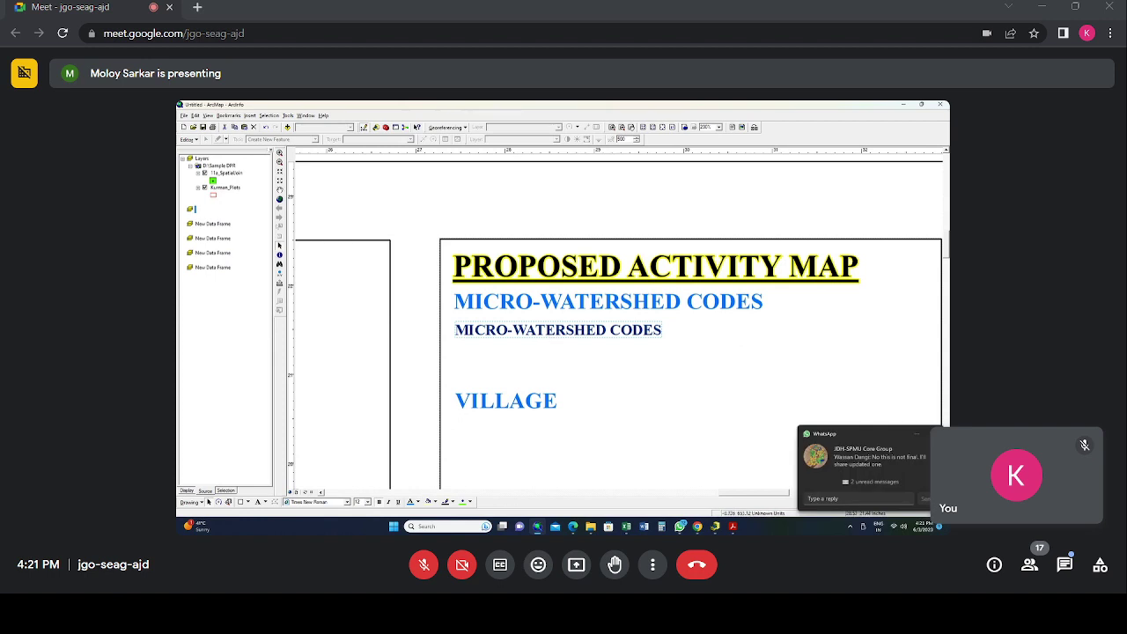
Step: Paste a copy of the dark blue "MICRO-WATERSHED CODES" text and place it directly beneath the "VILLAGE" heading
key("ctrl+v")
left_click_drag(565, 356, 544, 435)
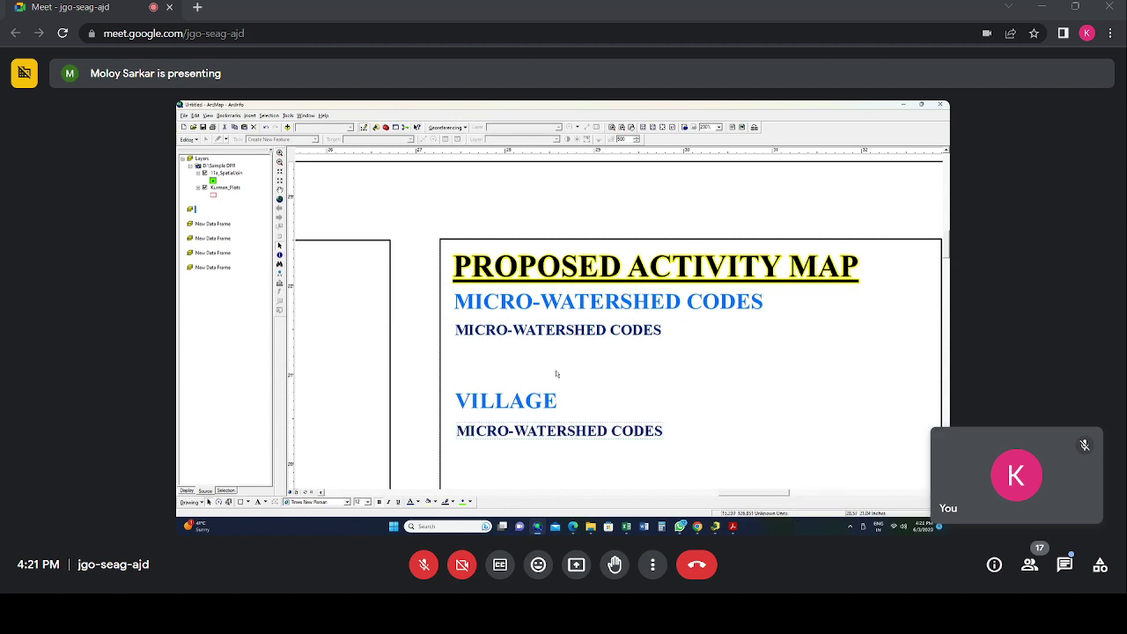
scroll(557, 373, "up", 1)
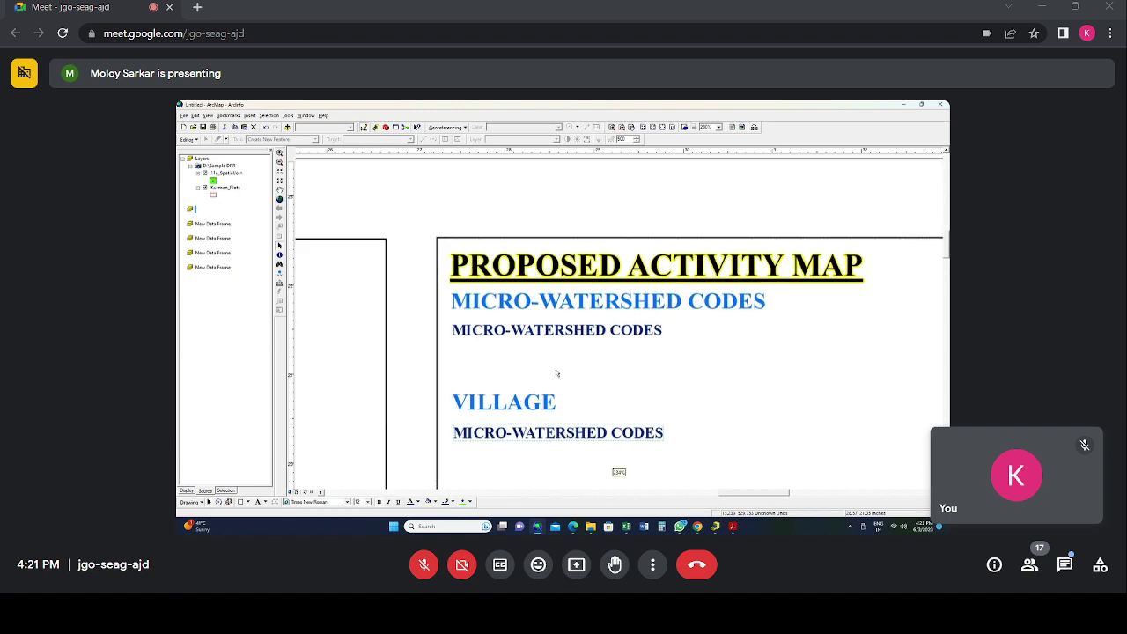
scroll(556, 374, "down", 2)
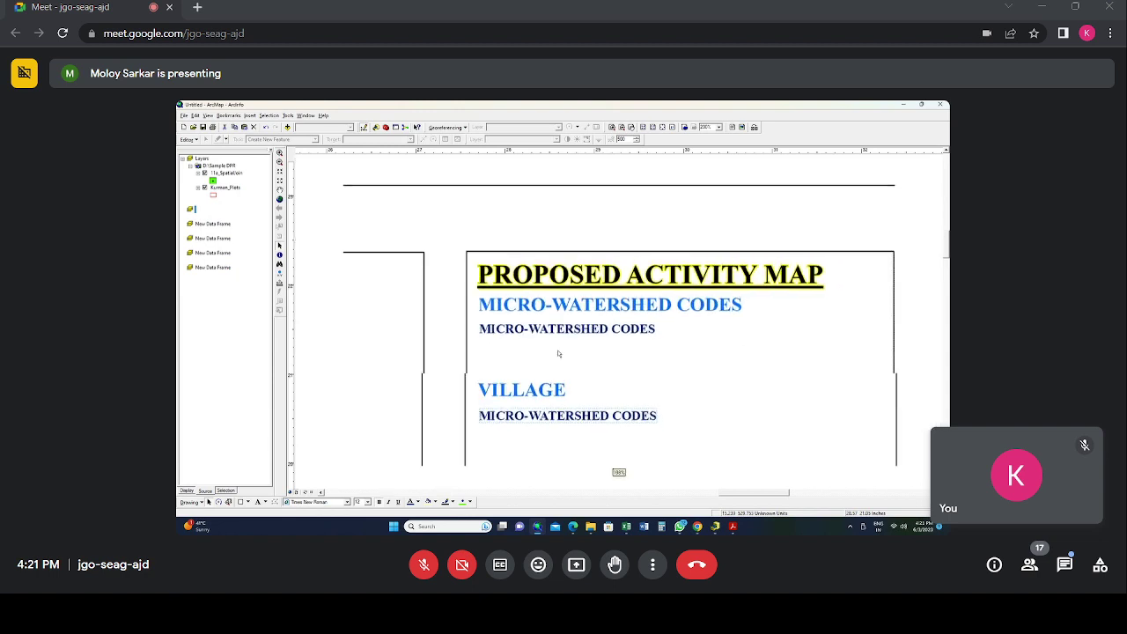
scroll(558, 353, "down", 3)
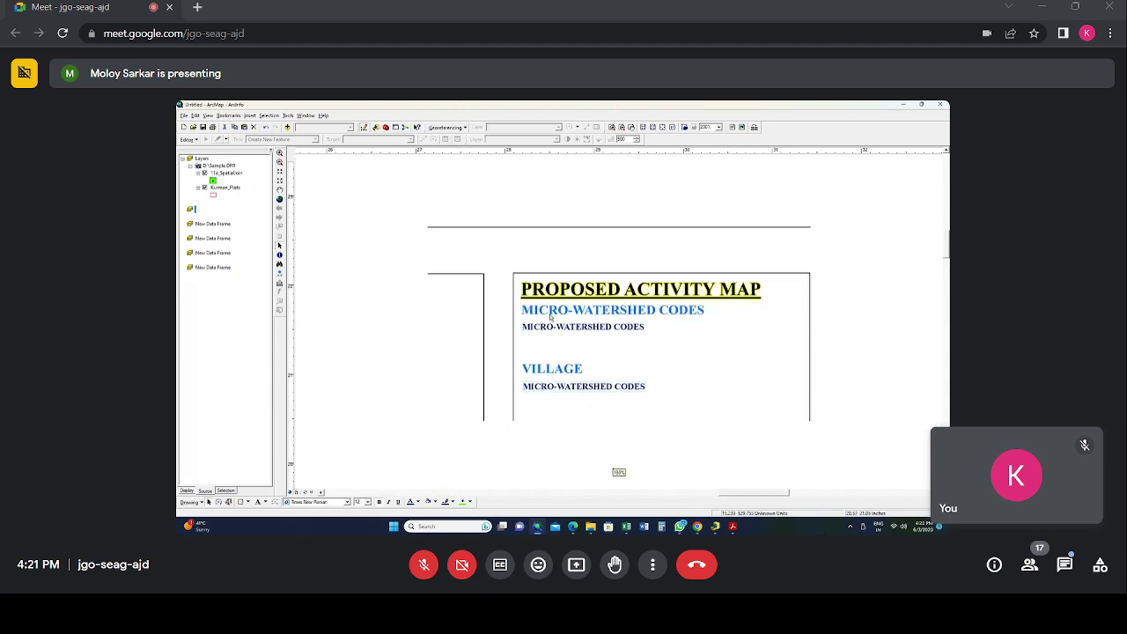
Step: Examine the legend and Dumka District inset map in the reference PDF, comparing them with the empty data frames below the ArcMap title block
scroll(550, 317, "down", 1)
scroll(564, 308, "down", 1)
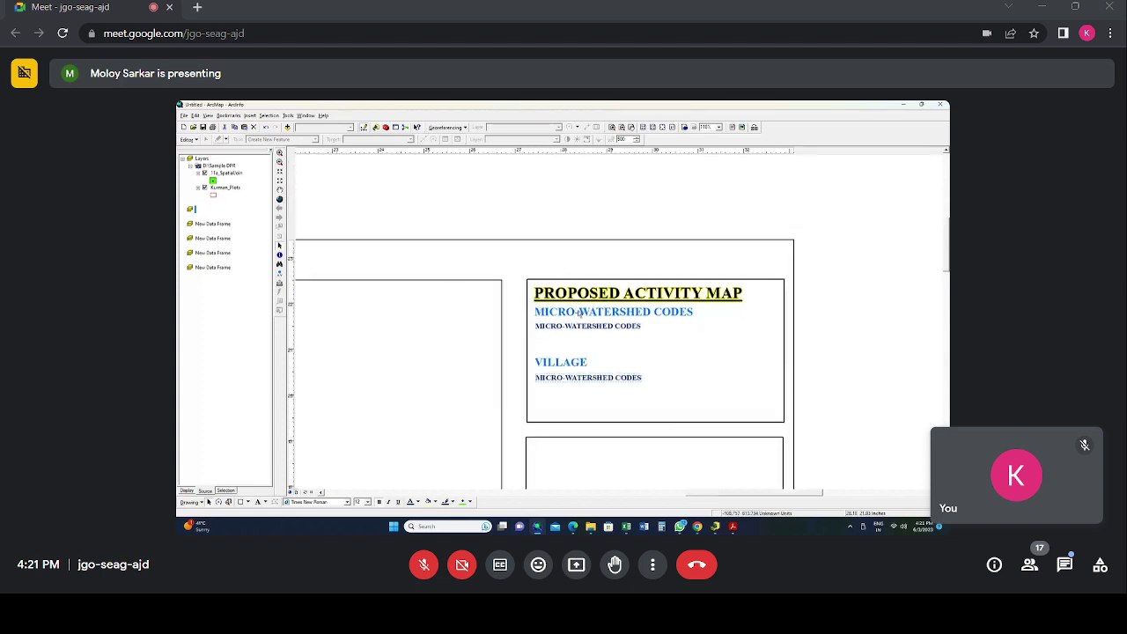
left_click_drag(826, 437, 811, 318)
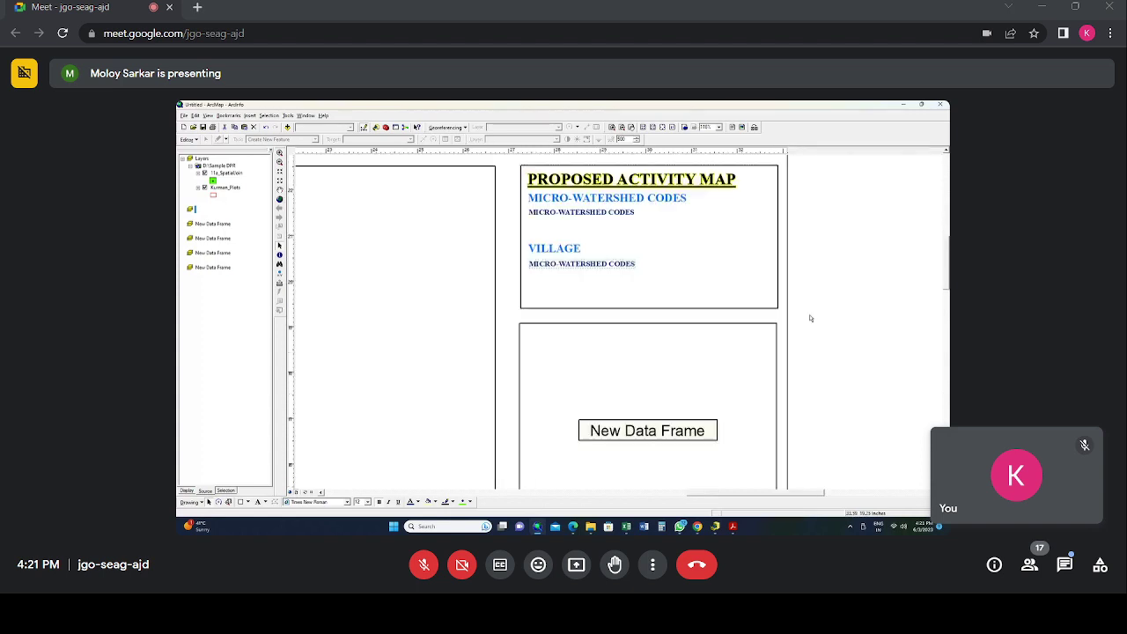
left_click_drag(740, 400, 742, 290)
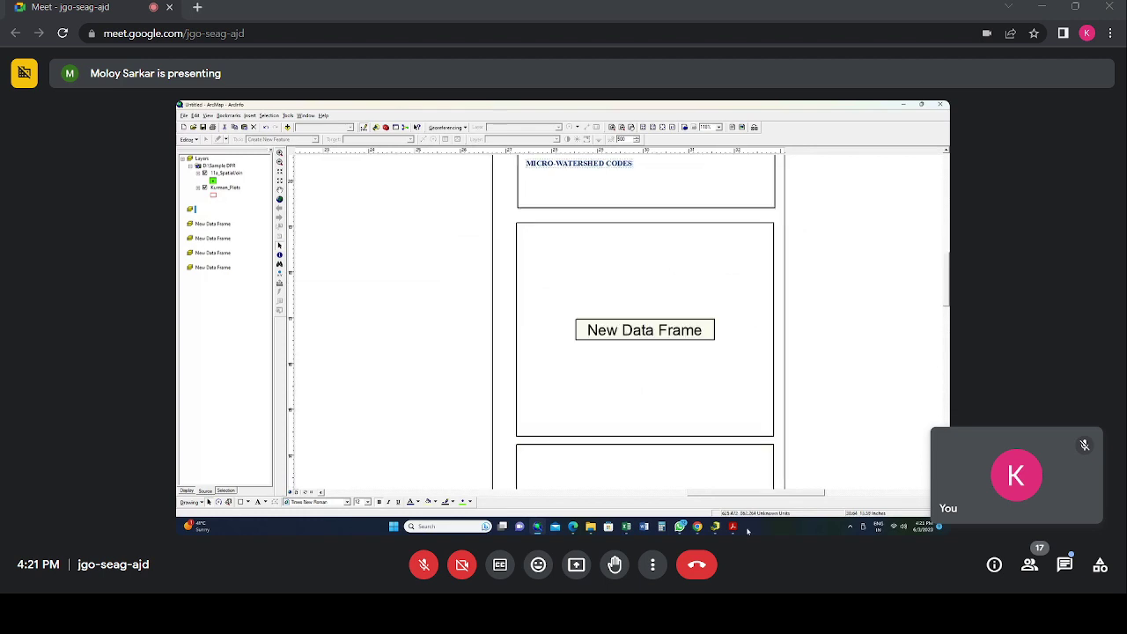
mouse_move(732, 527)
left_click(687, 480)
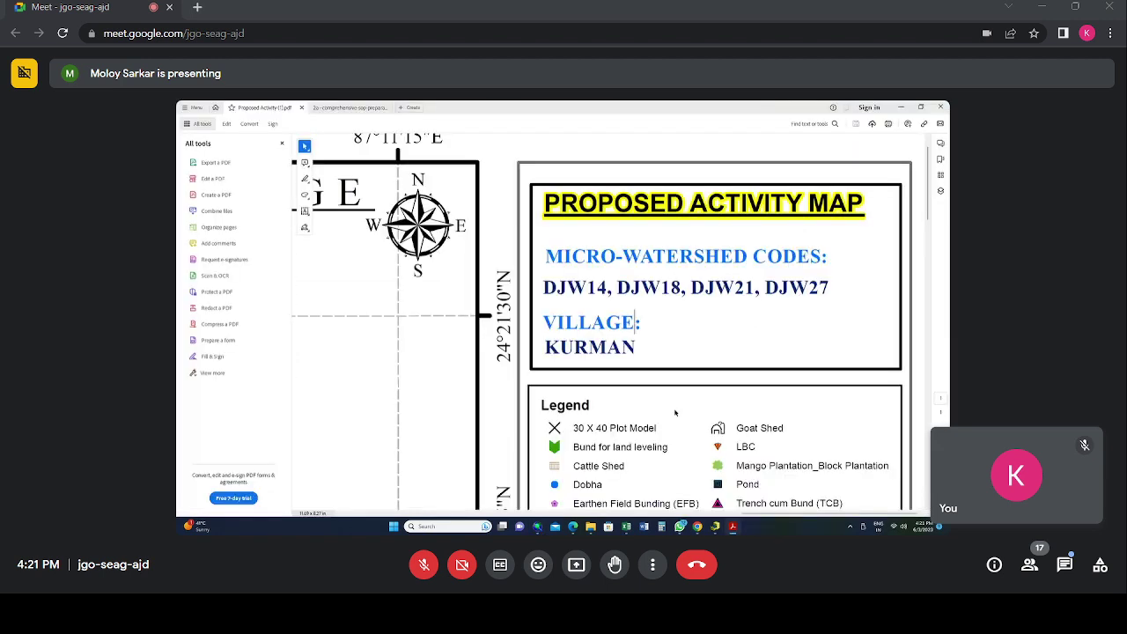
scroll(675, 412, "down", 2)
scroll(672, 398, "down", 2)
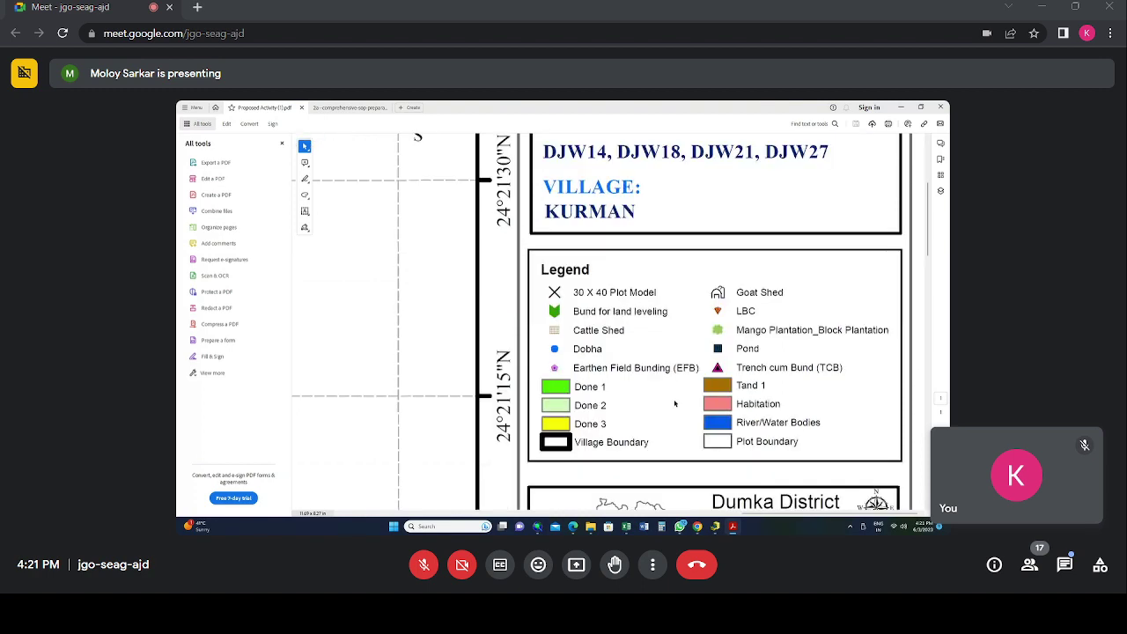
scroll(693, 379, "down", 2)
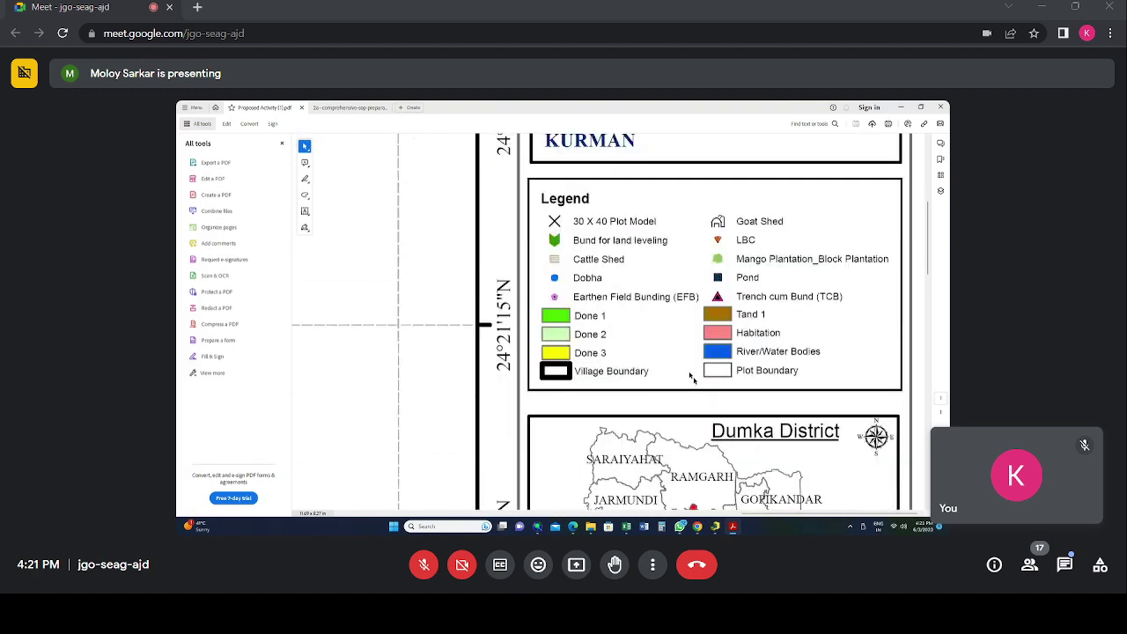
scroll(693, 379, "down", 3)
scroll(695, 364, "down", 3)
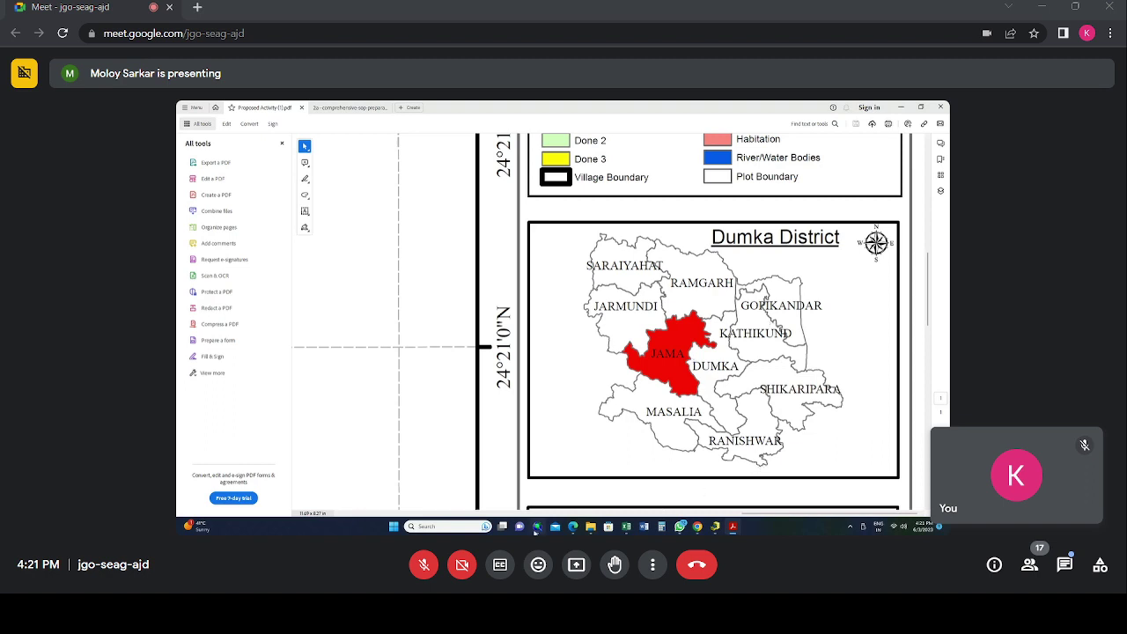
left_click(536, 529)
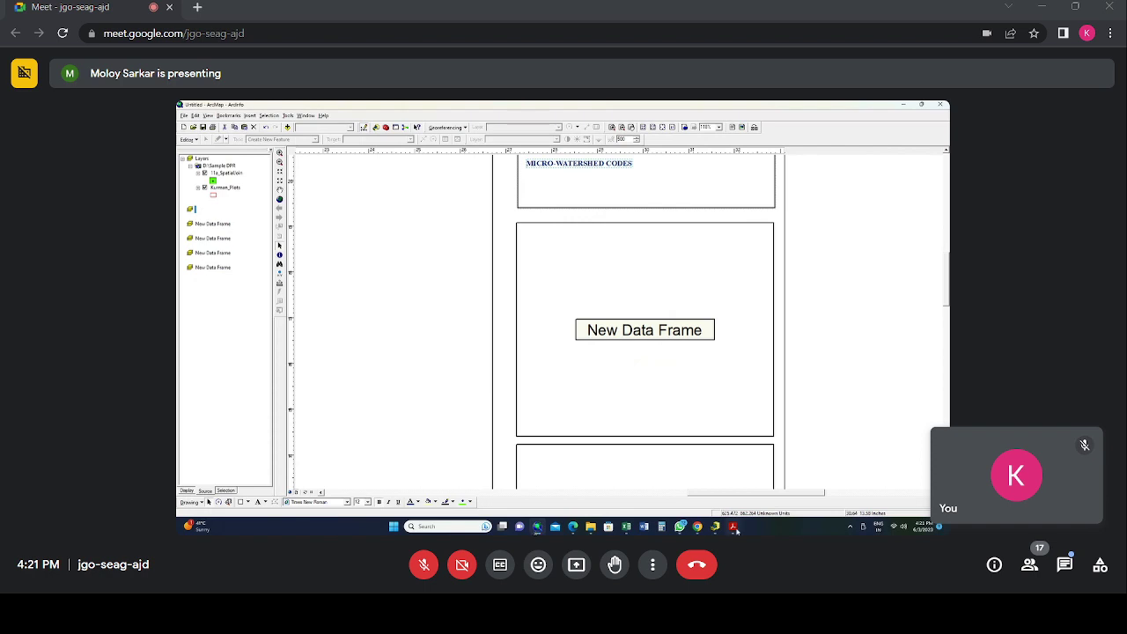
left_click(733, 526)
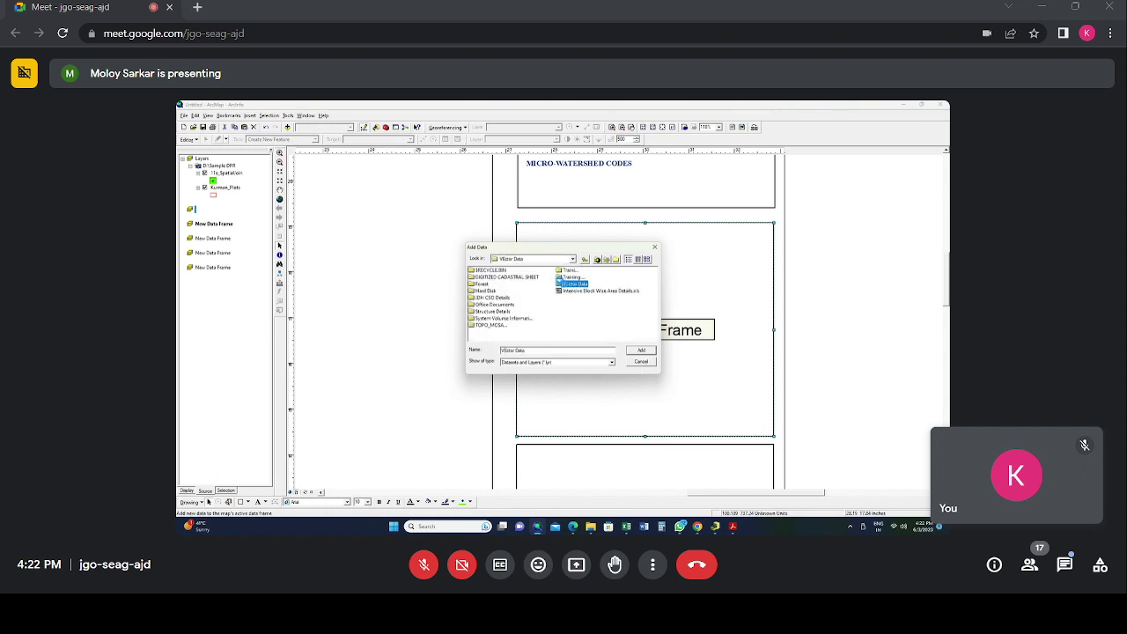
Step: Add the Dumka.shp block boundary shapefile from the Vector Data folder to the data frame beneath the title block
double_click(573, 284)
double_click(491, 284)
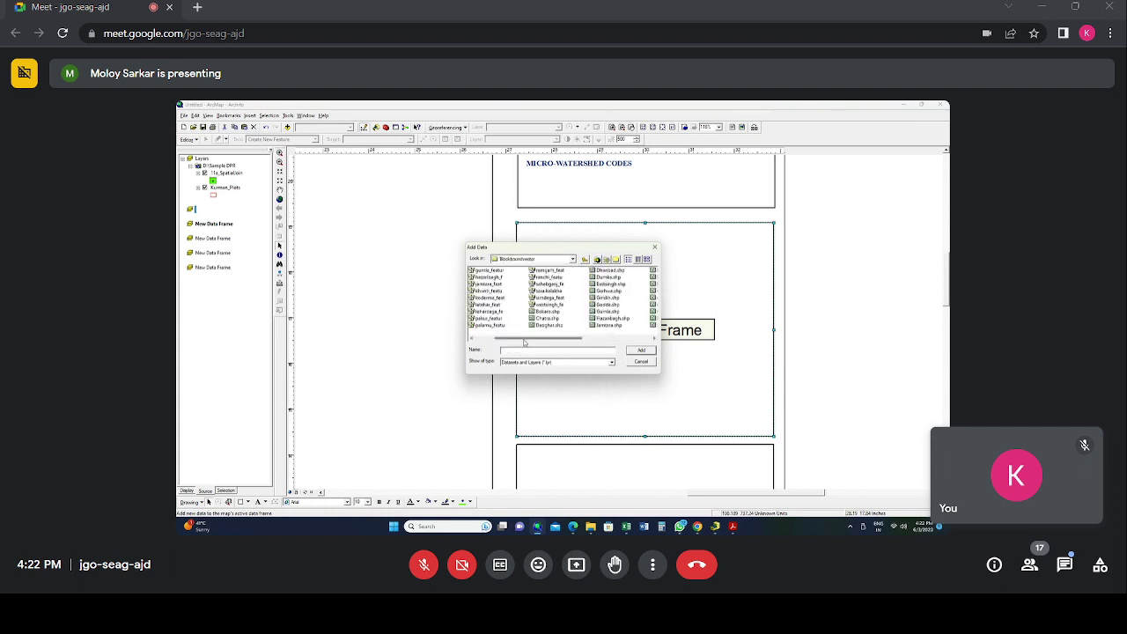
left_click_drag(525, 342, 554, 318)
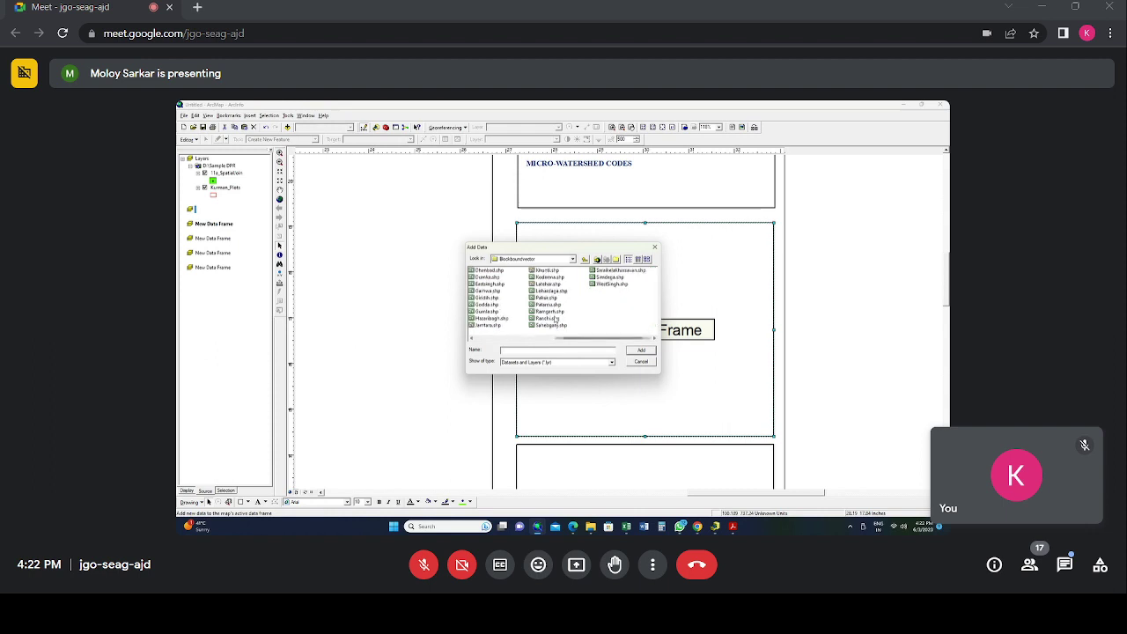
left_click(487, 276)
left_click(641, 350)
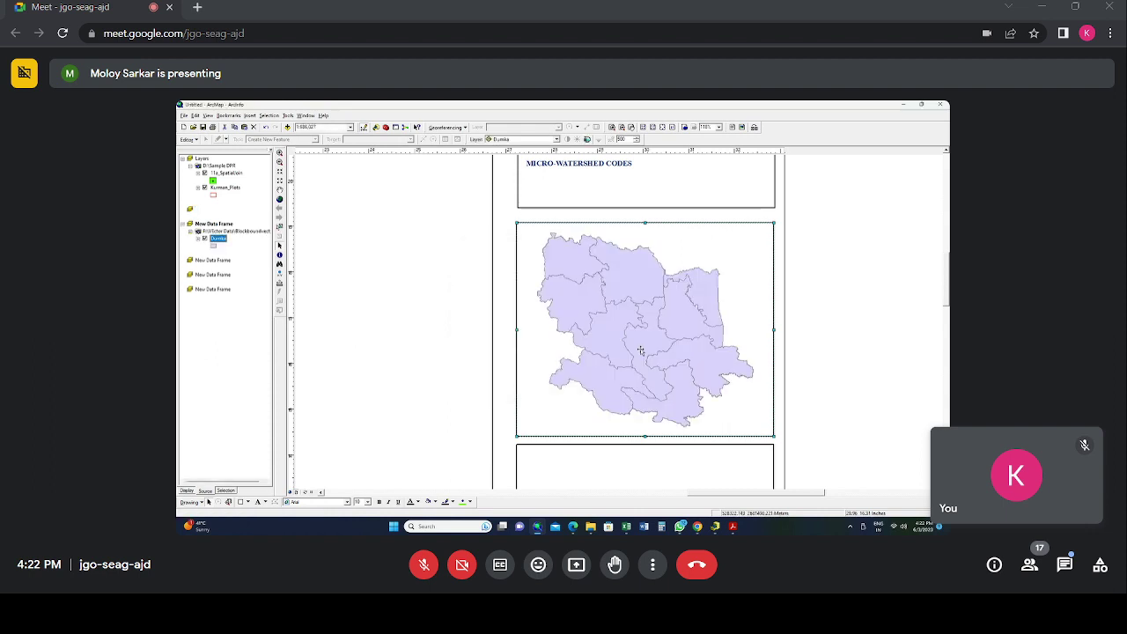
left_click(809, 315)
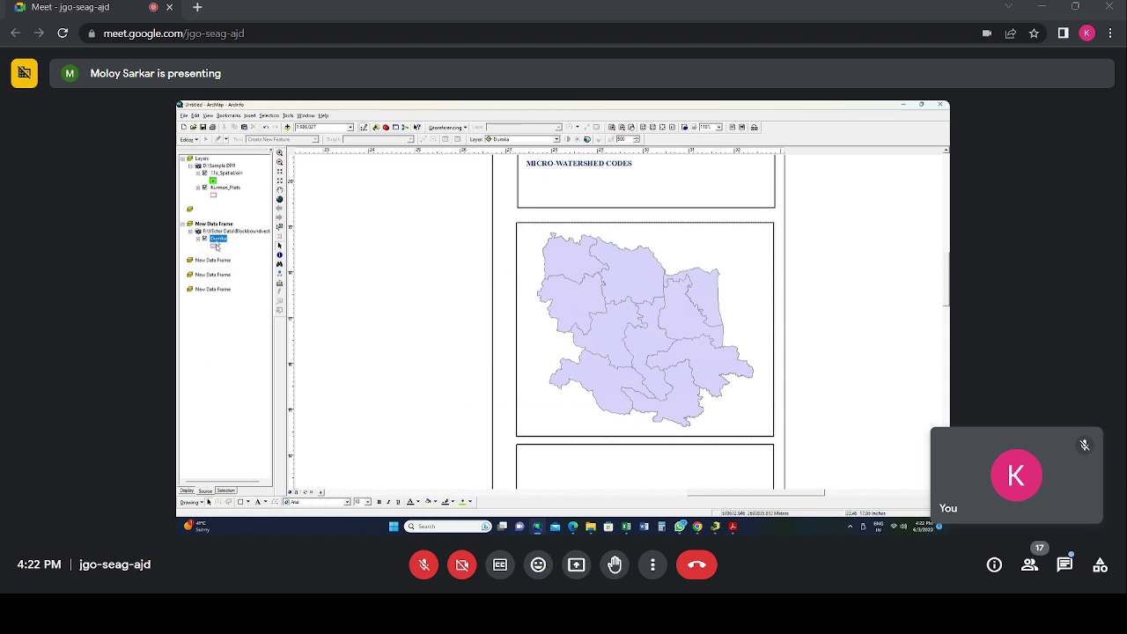
Step: Symbolize the Dumka layer by unique values of the BLOCK field, adding all values and disabling the all other values symbol
double_click(216, 239)
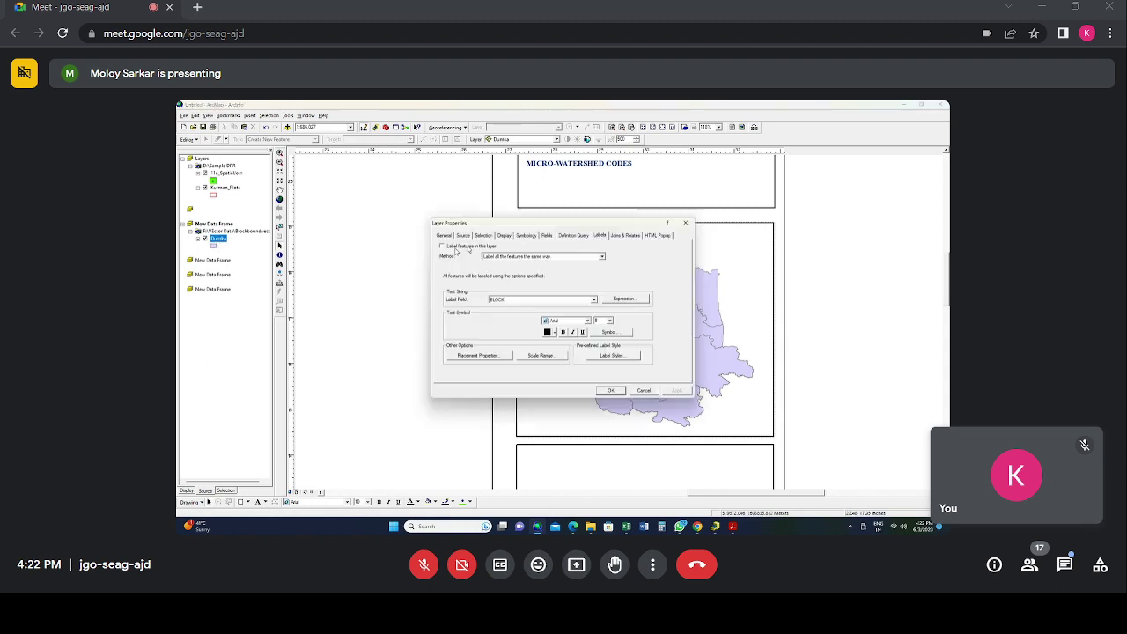
left_click(525, 235)
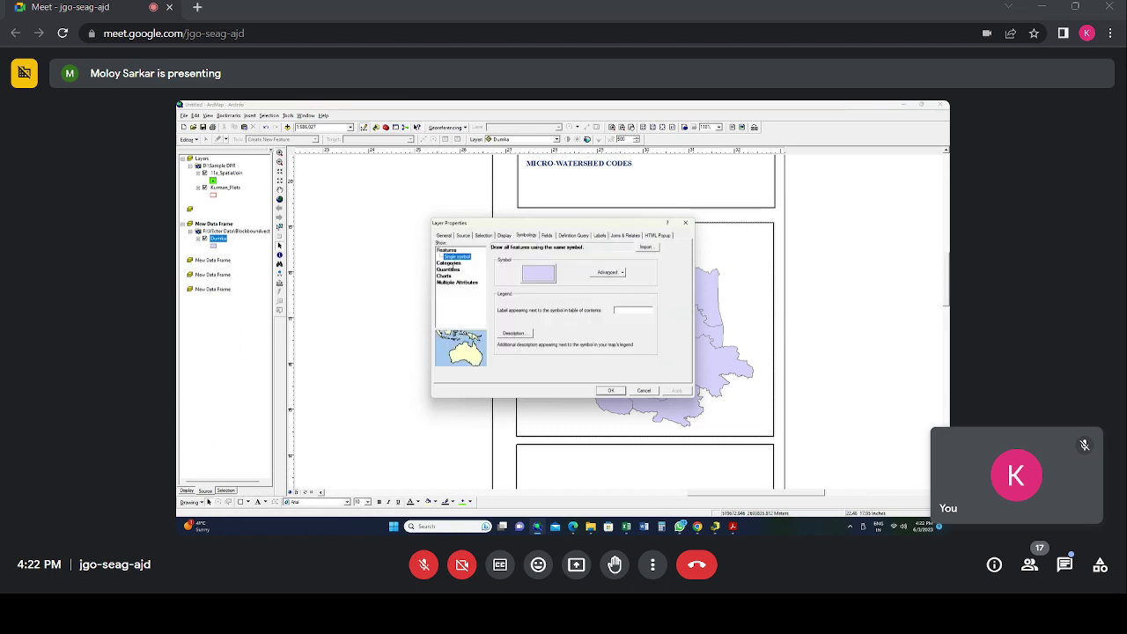
left_click(451, 264)
left_click(529, 264)
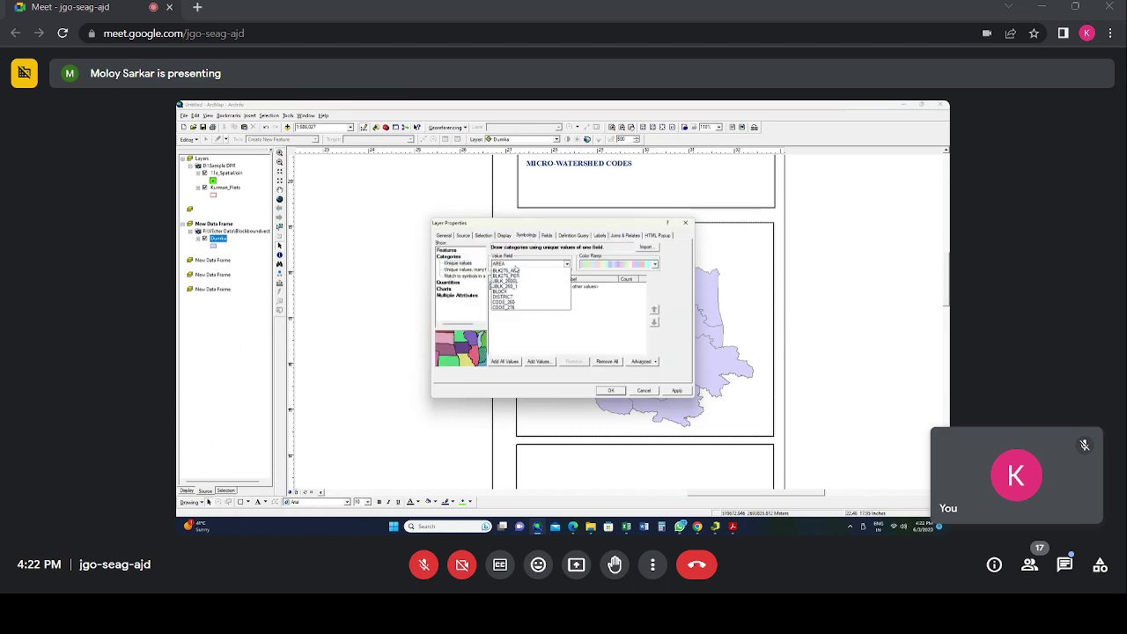
left_click(506, 314)
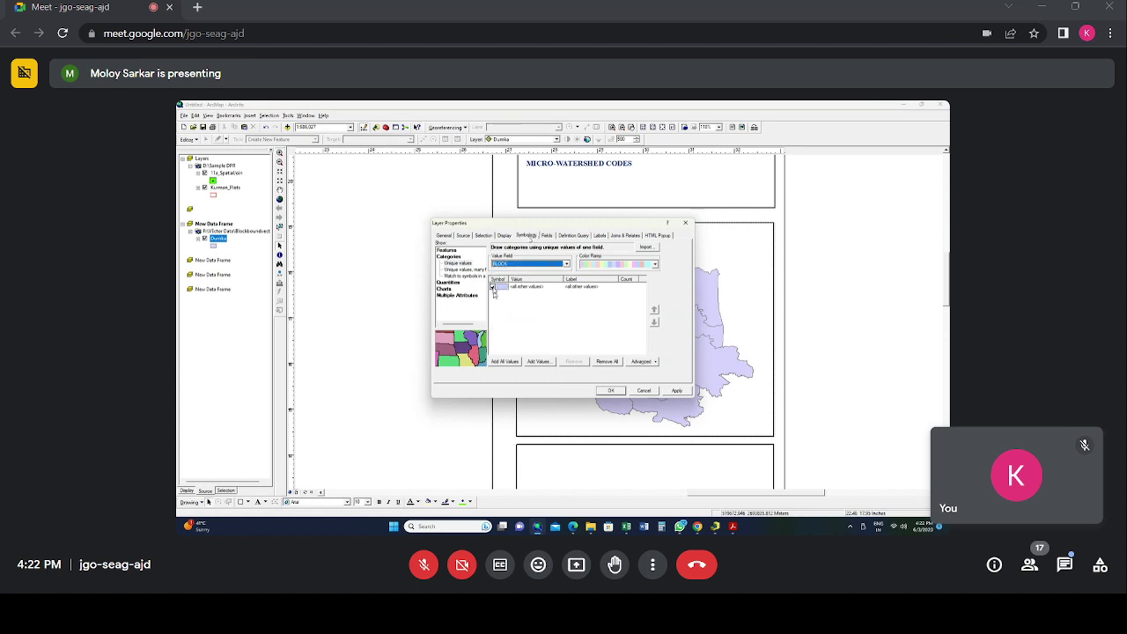
left_click(492, 287)
left_click(505, 361)
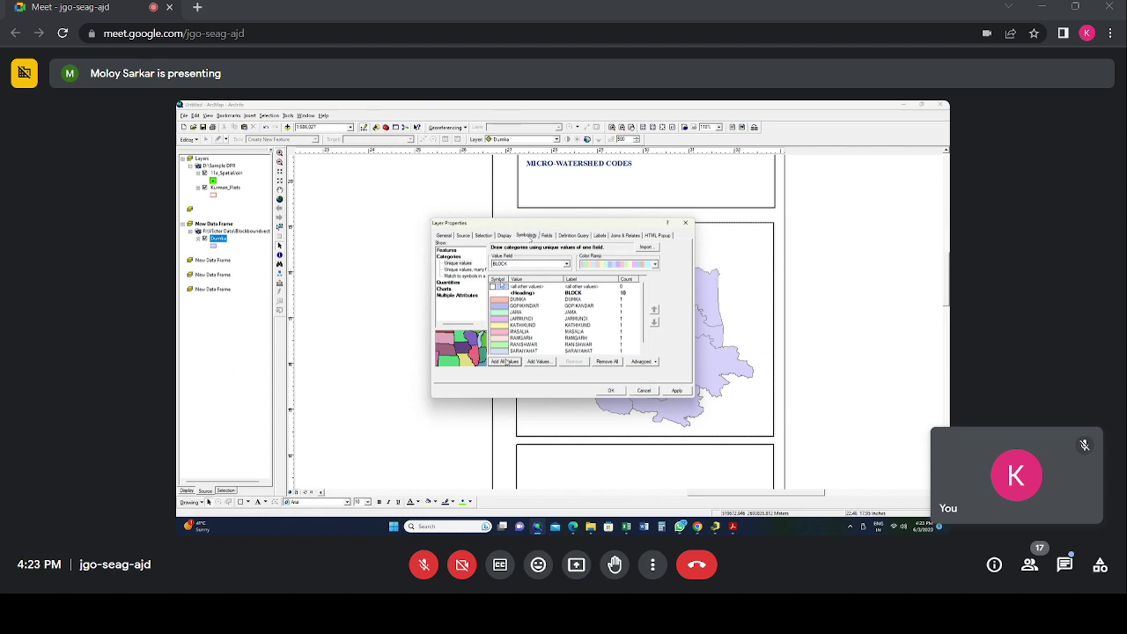
Step: Set all block symbols of the Dumka layer to no fill colour and apply the change
left_click(499, 280)
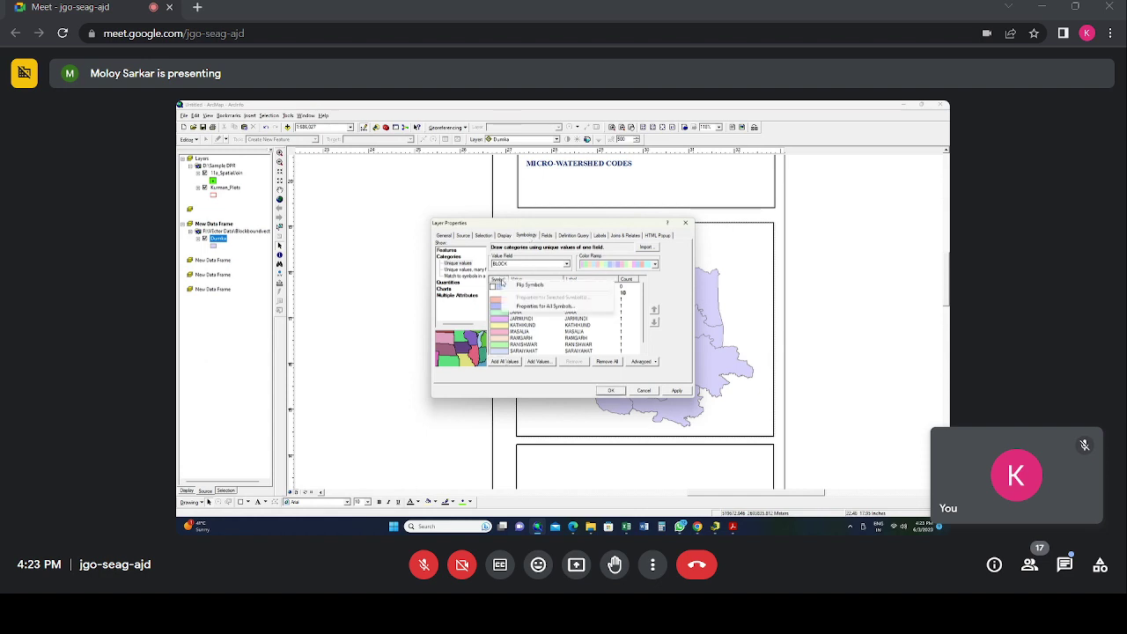
left_click(539, 307)
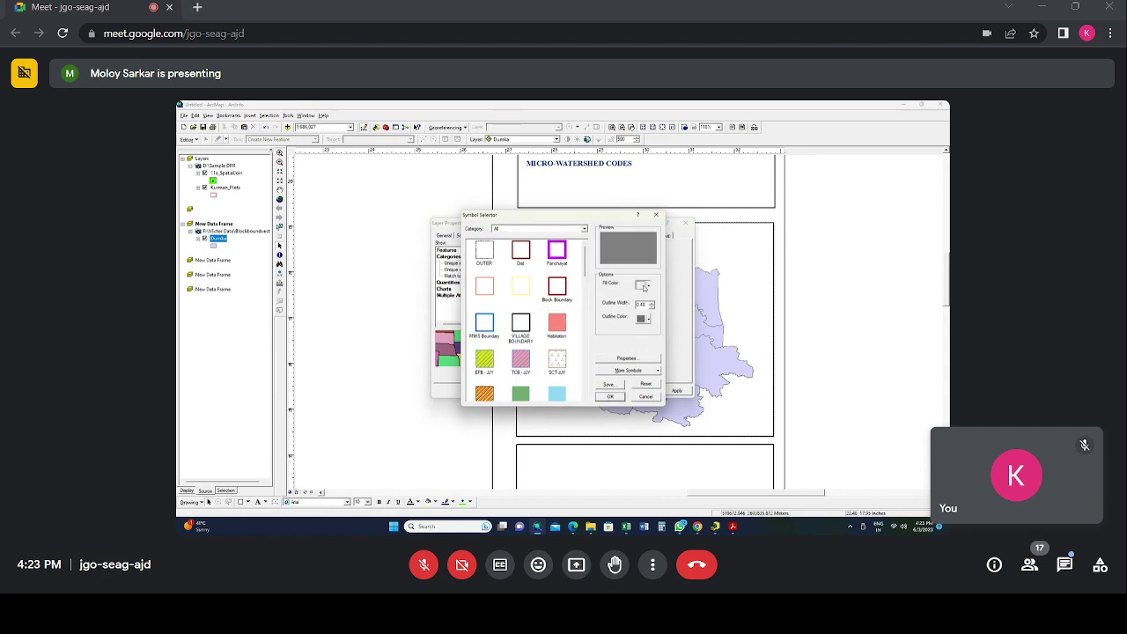
left_click(644, 286)
left_click(680, 261)
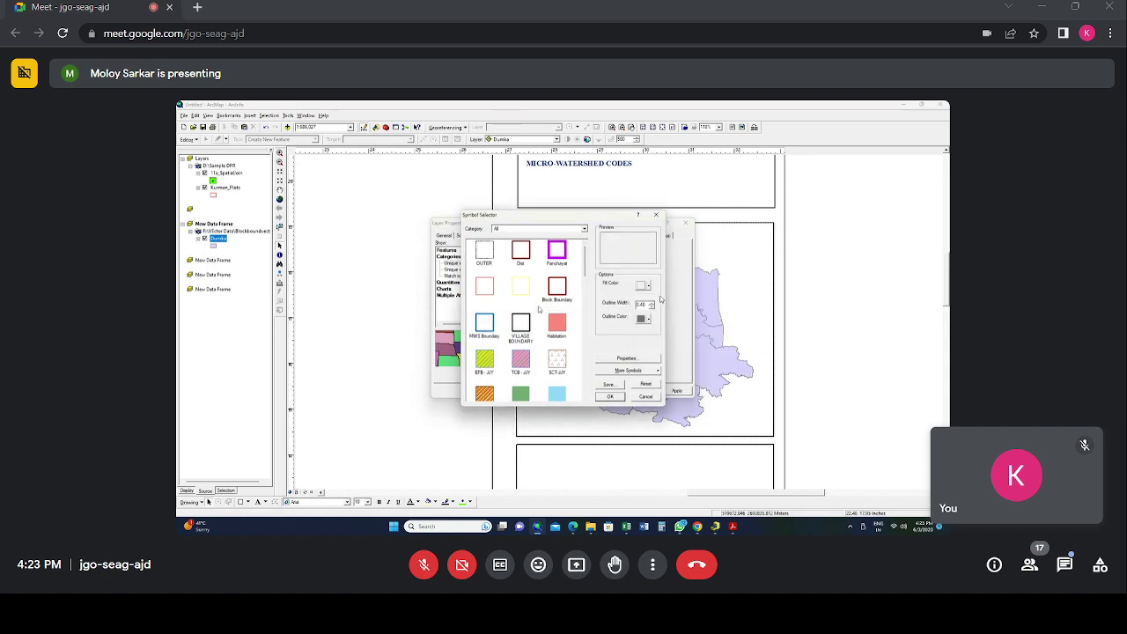
left_click(610, 397)
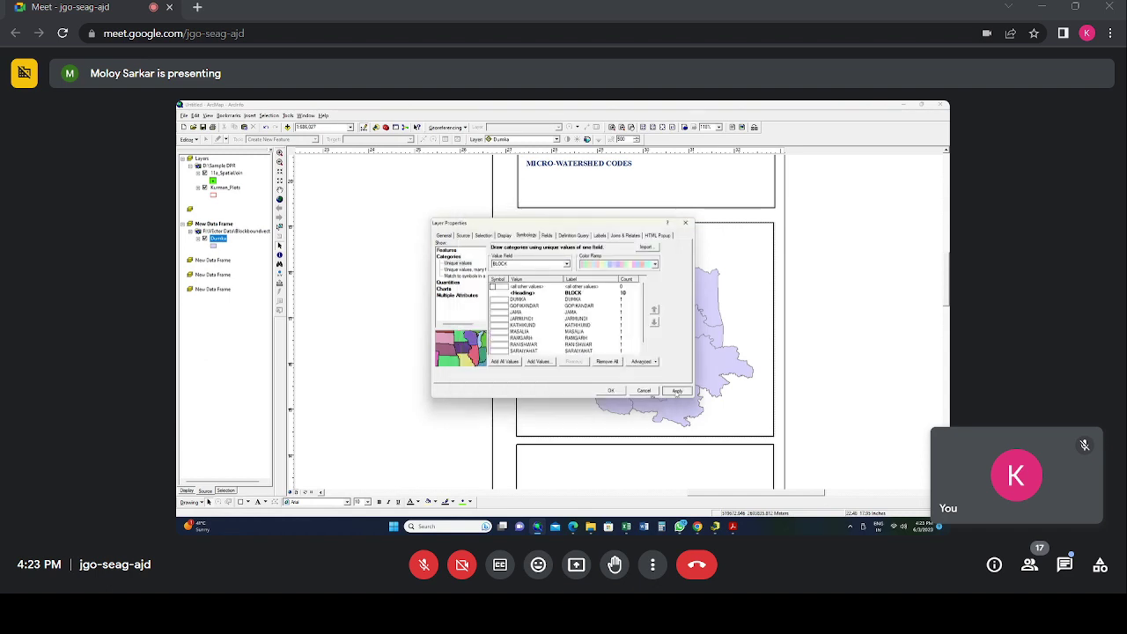
left_click(676, 390)
Step: Fill the JAMA block symbol with red to match the Dumka District map in the reference PDF
left_click_drag(579, 223, 427, 196)
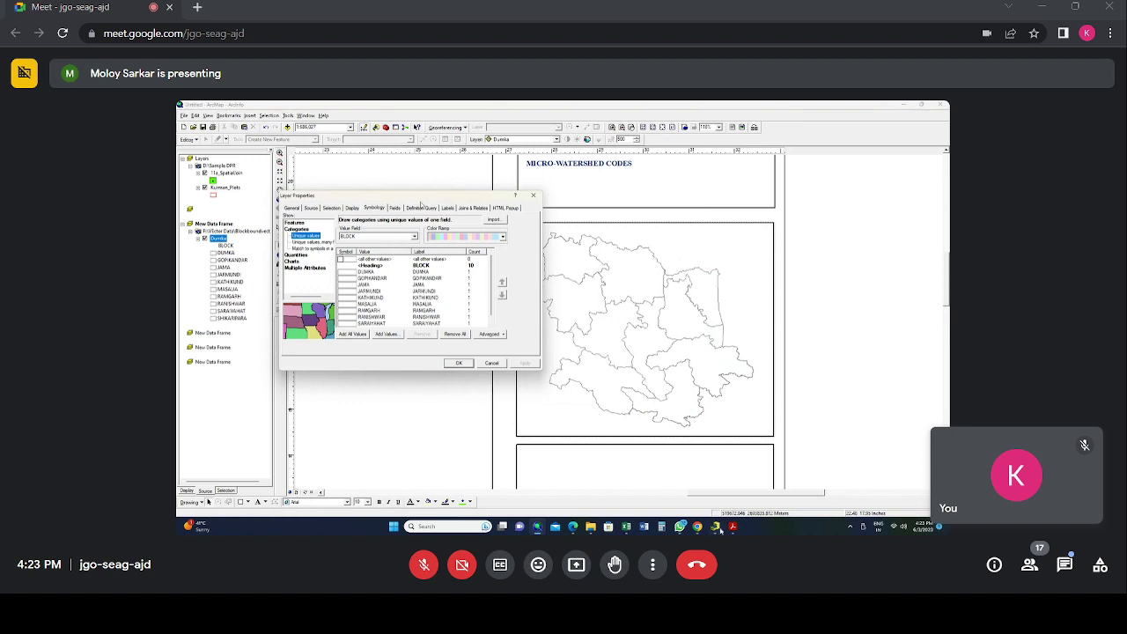
left_click(732, 525)
left_click(688, 483)
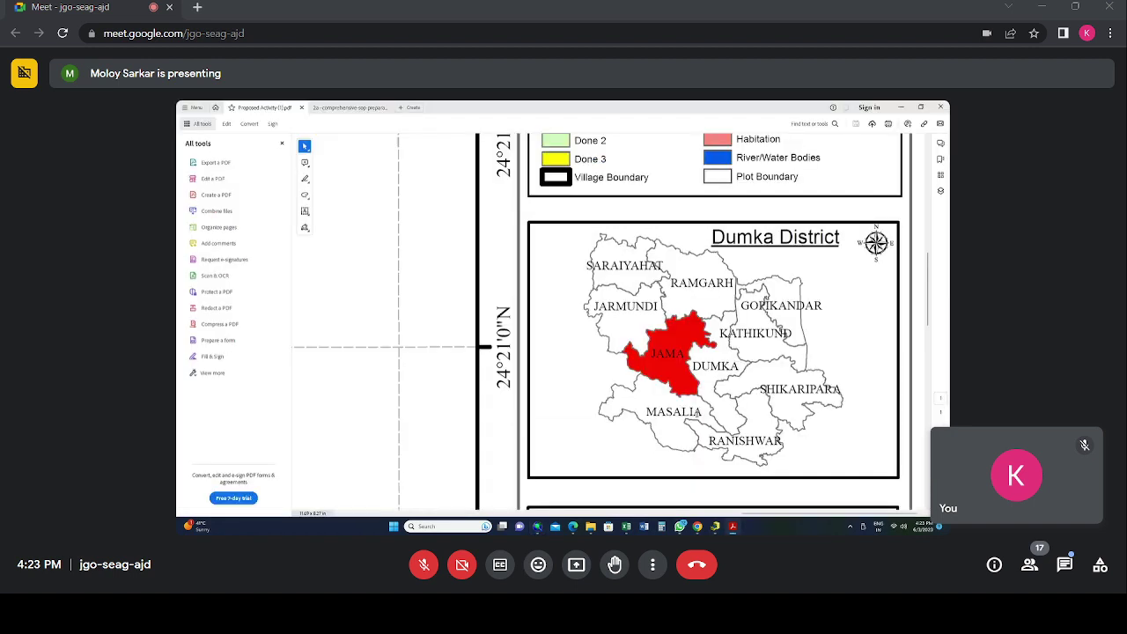
left_click(538, 527)
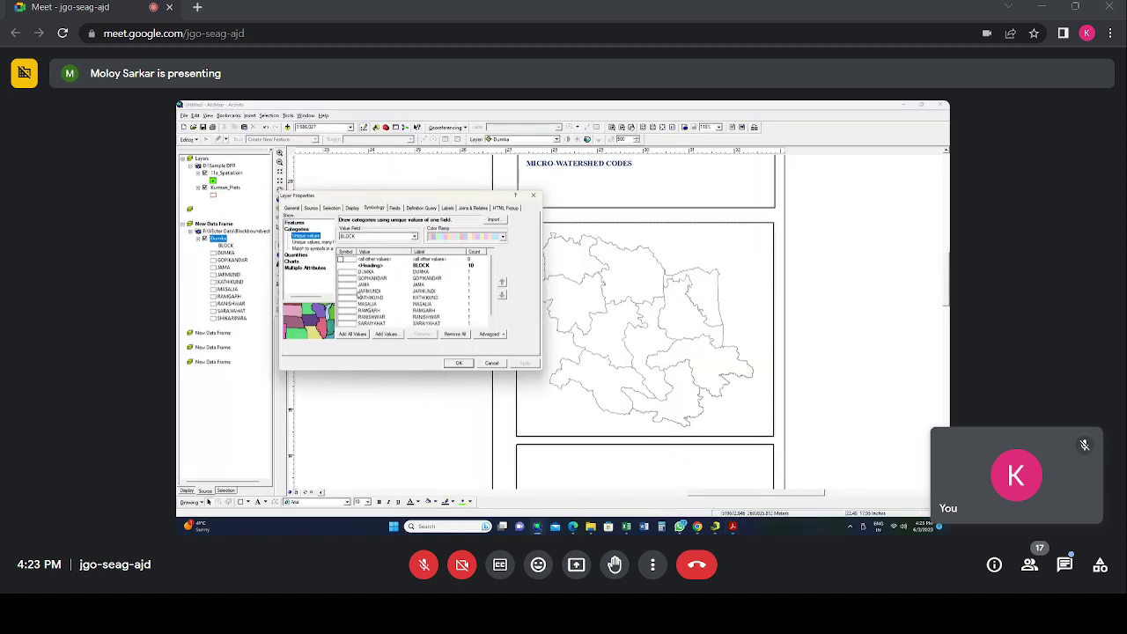
left_click(351, 286)
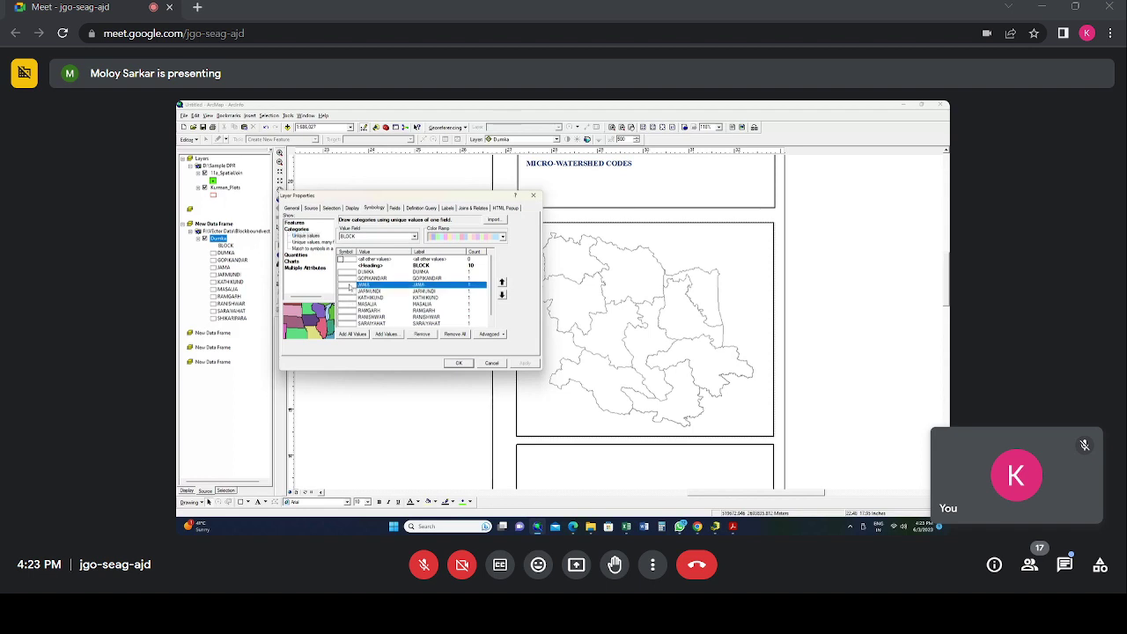
double_click(350, 286)
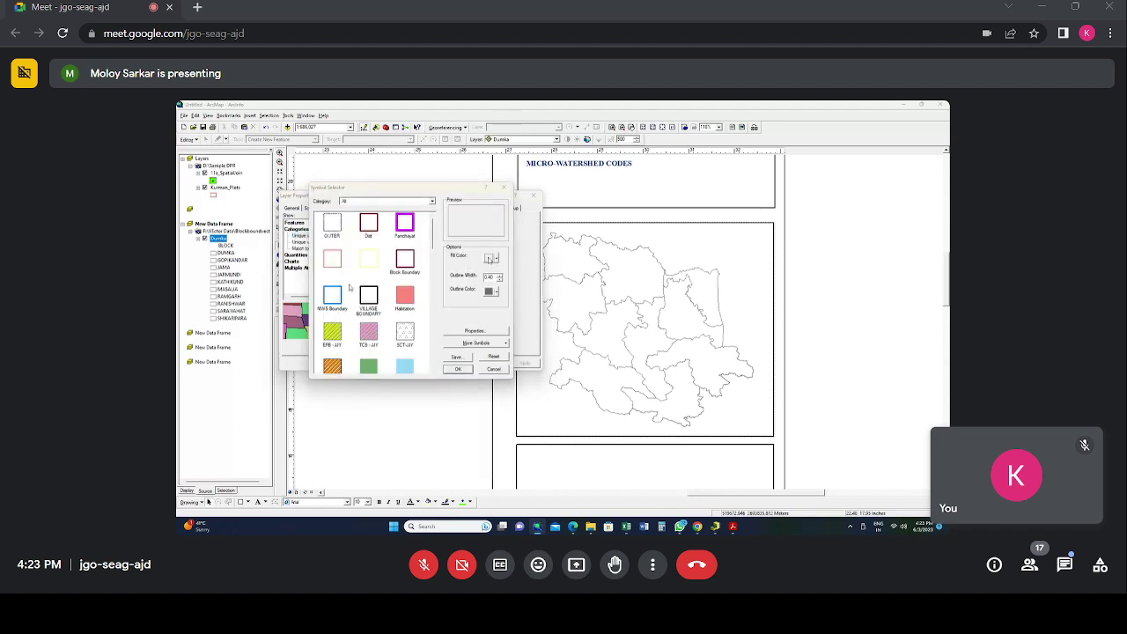
left_click(491, 258)
left_click(499, 300)
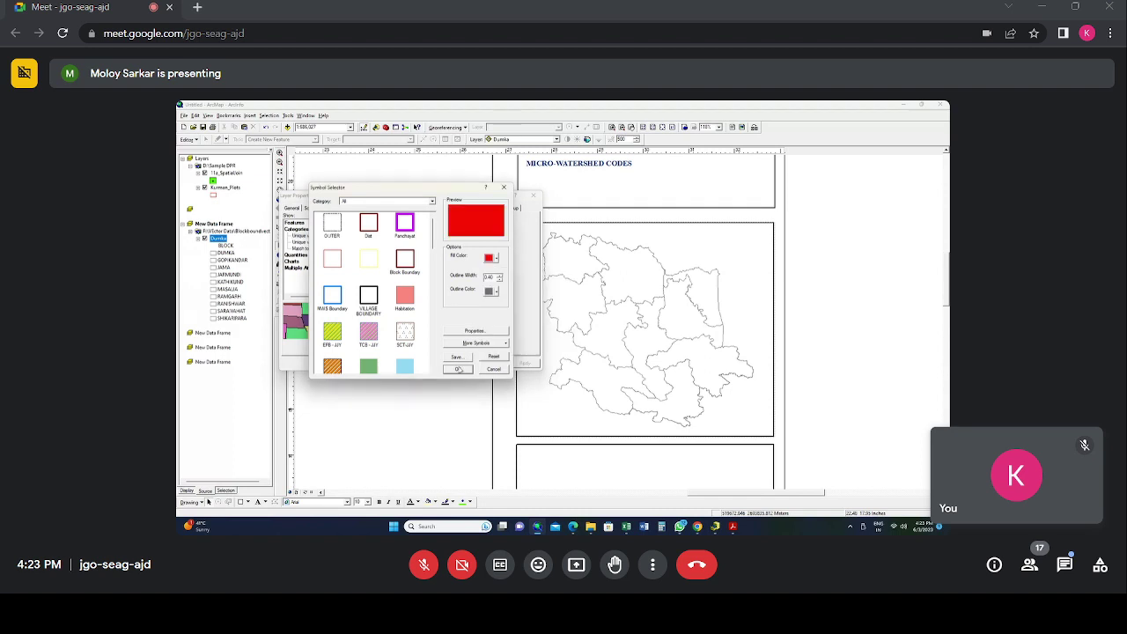
left_click(458, 369)
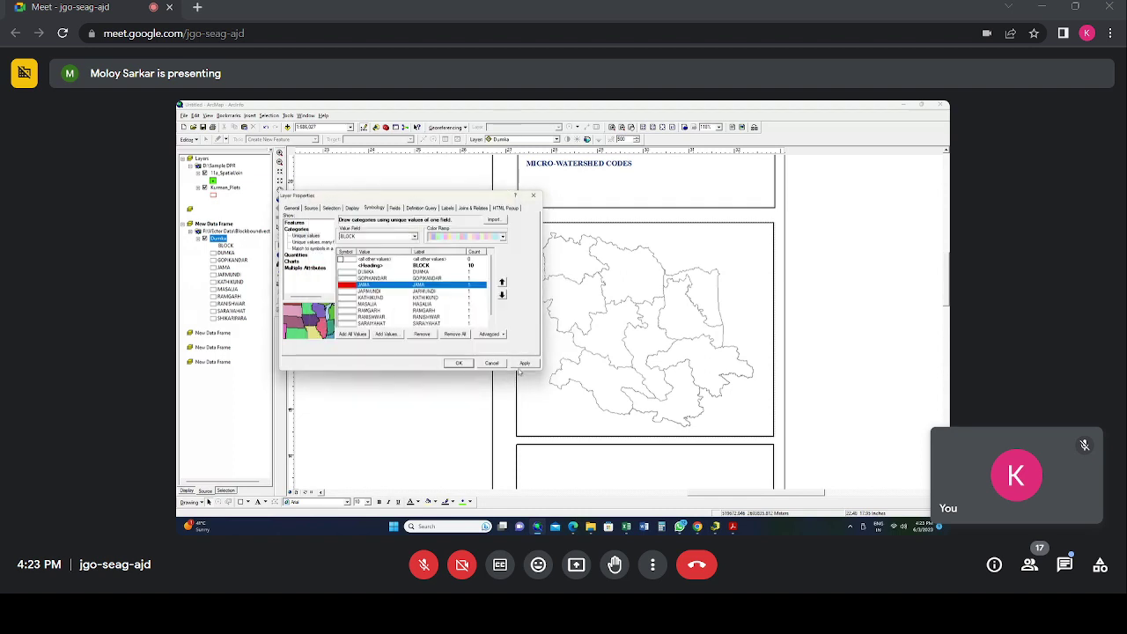
left_click(458, 364)
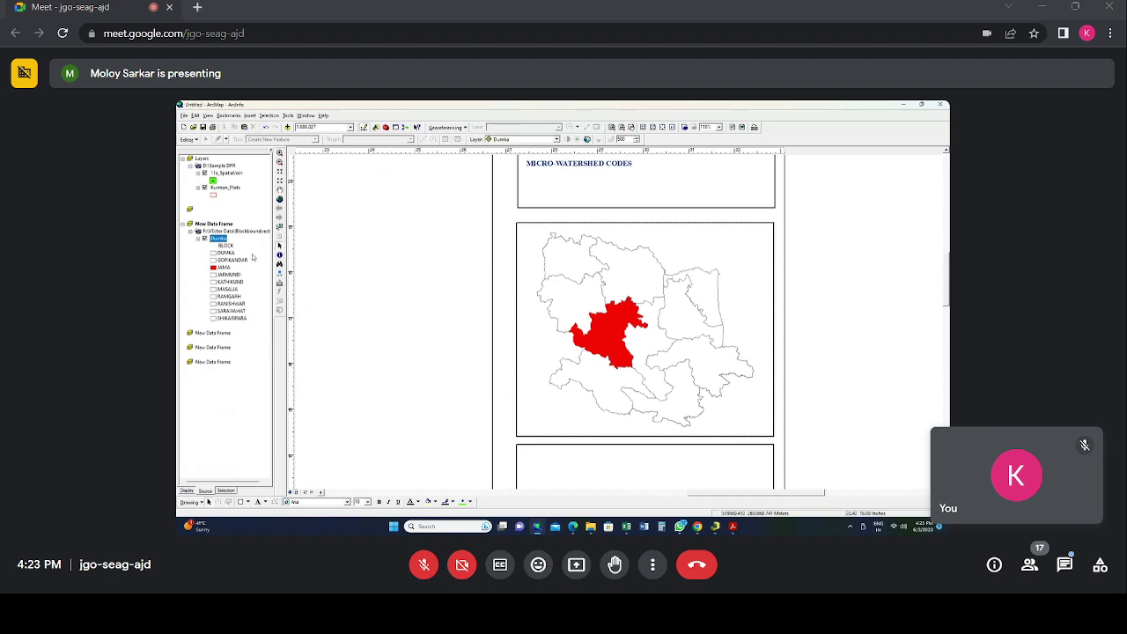
Step: Turn on labels for the Dumka layer's features using the BLOCK field
double_click(218, 239)
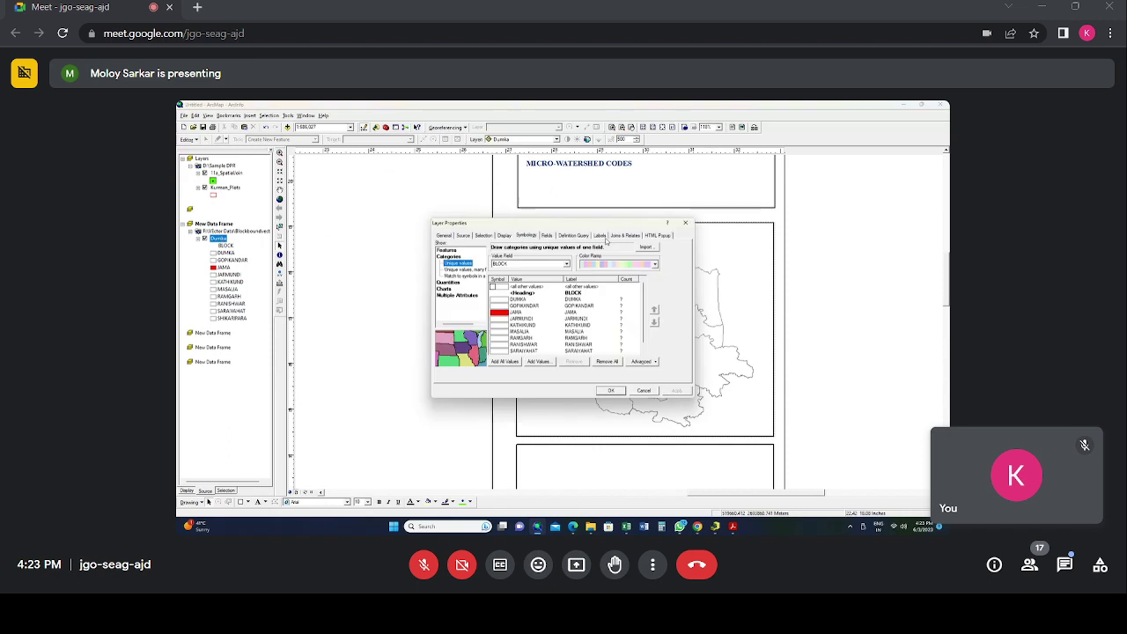
left_click(600, 235)
left_click(452, 246)
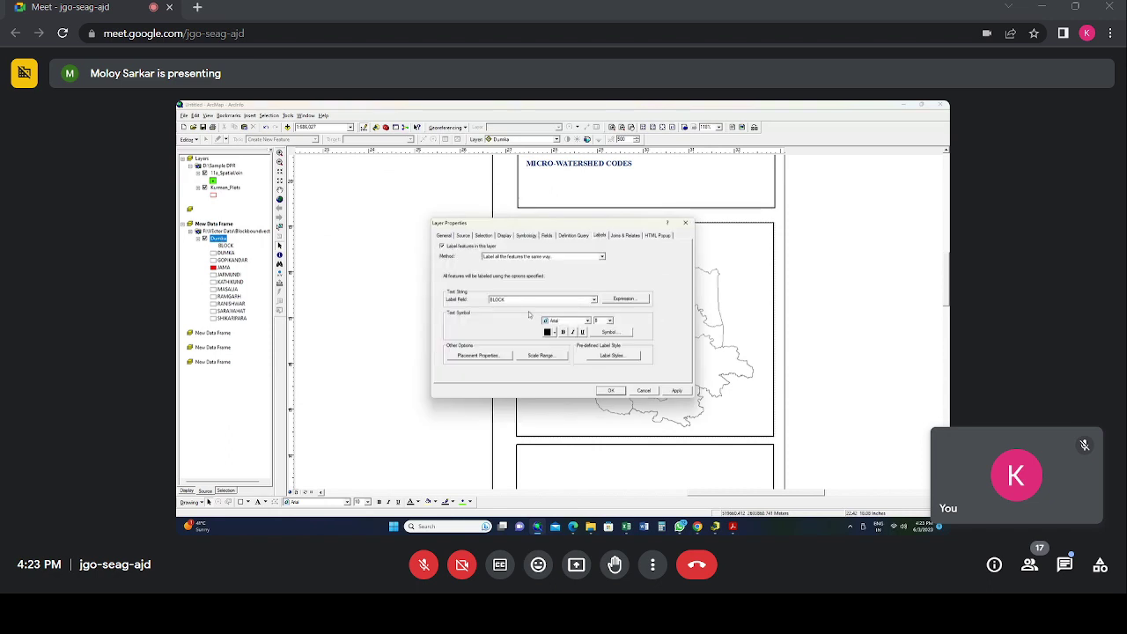
left_click(526, 303)
left_click(524, 304)
left_click(612, 391)
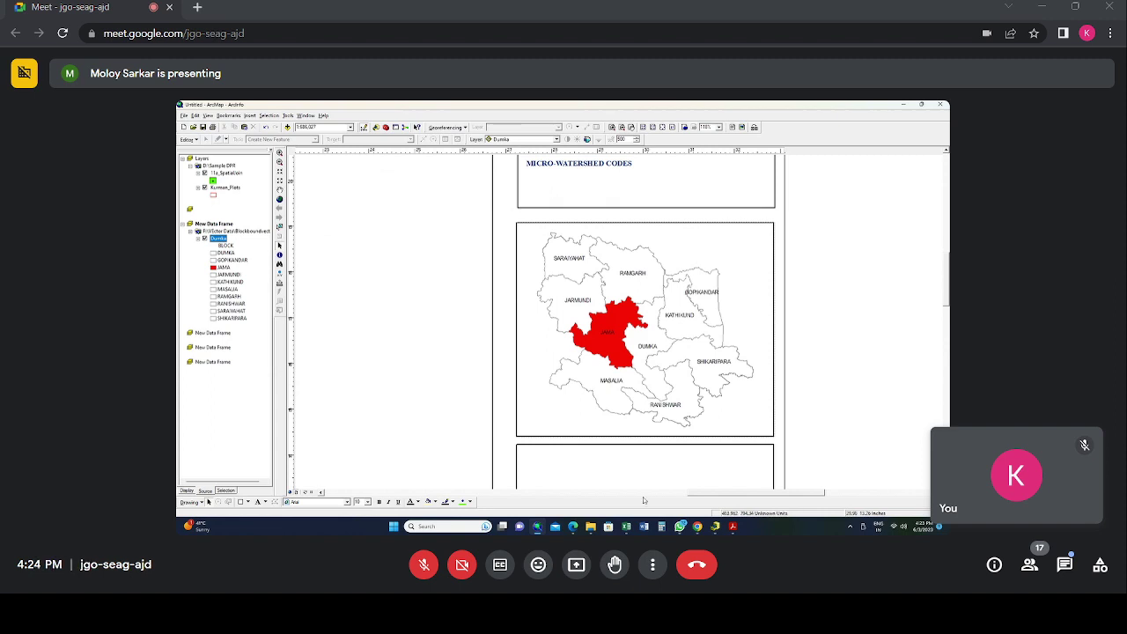
Step: Check the Dumka District inset in the reference PDF and switch back to the ArcMap layout
mouse_move(733, 525)
left_click(687, 483)
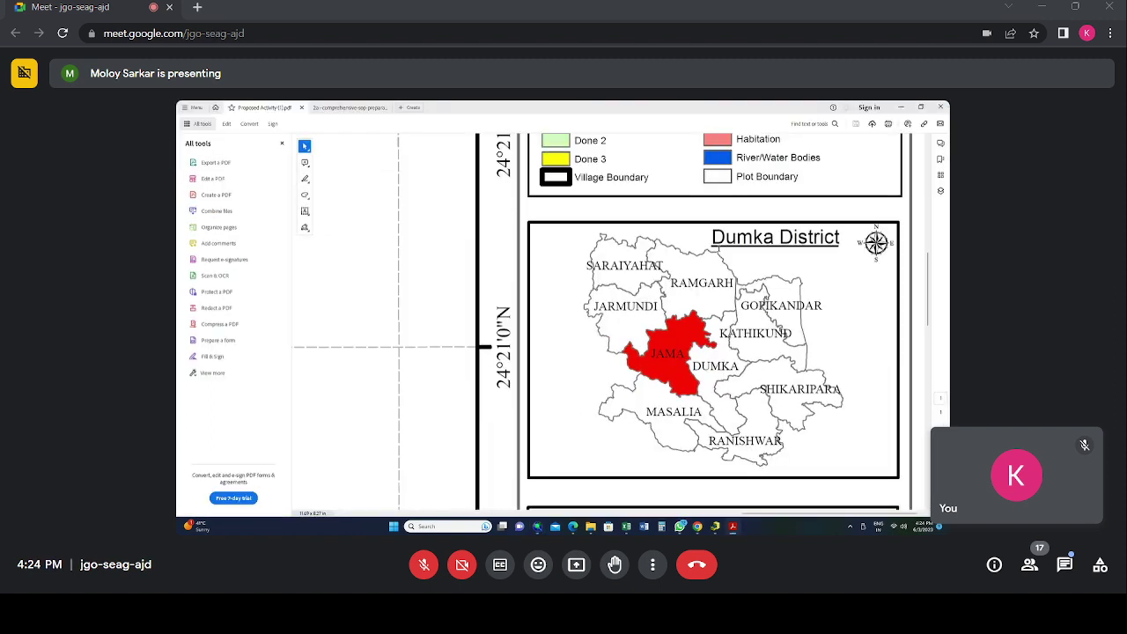
mouse_move(538, 526)
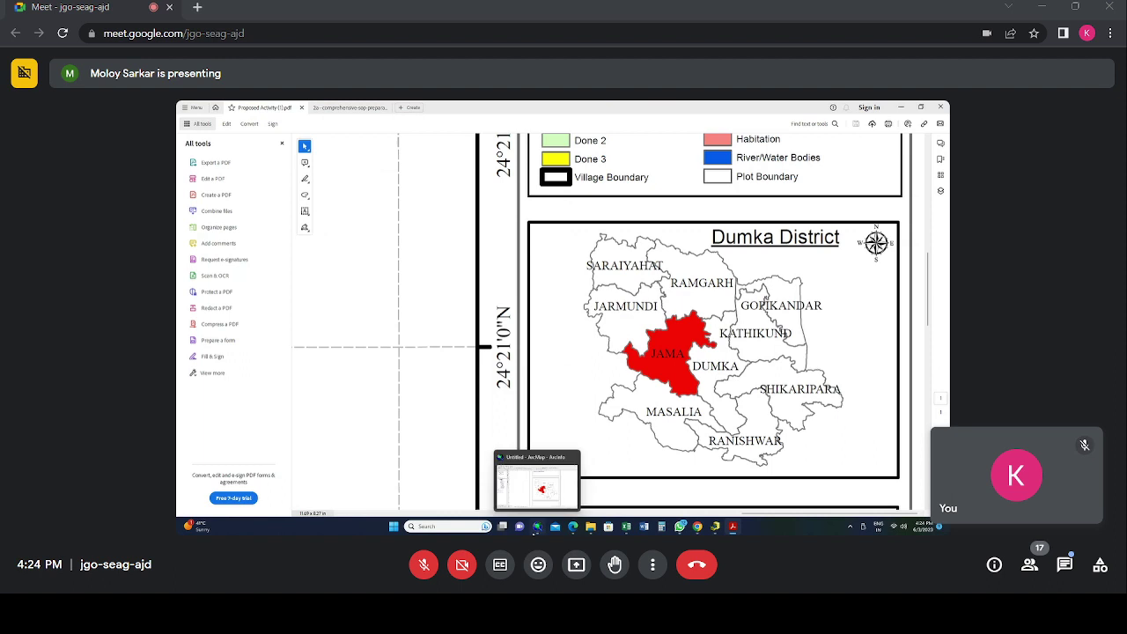
left_click(539, 474)
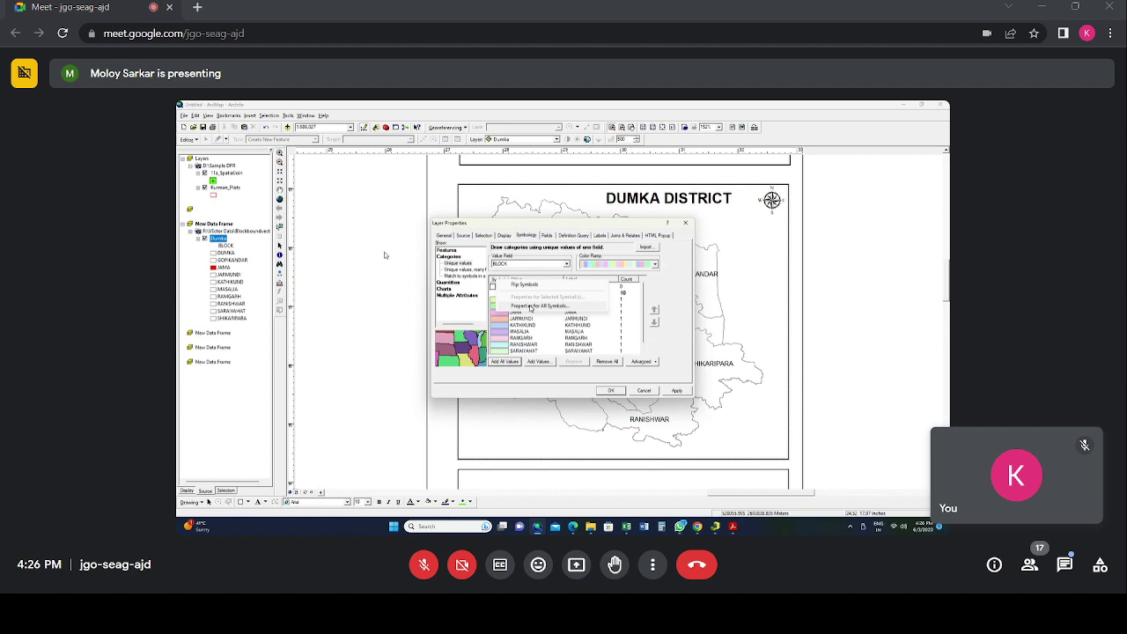
Step: Set the fill of all BLOCK value symbols in the Dumka layer to No Color and apply it
left_click(531, 306)
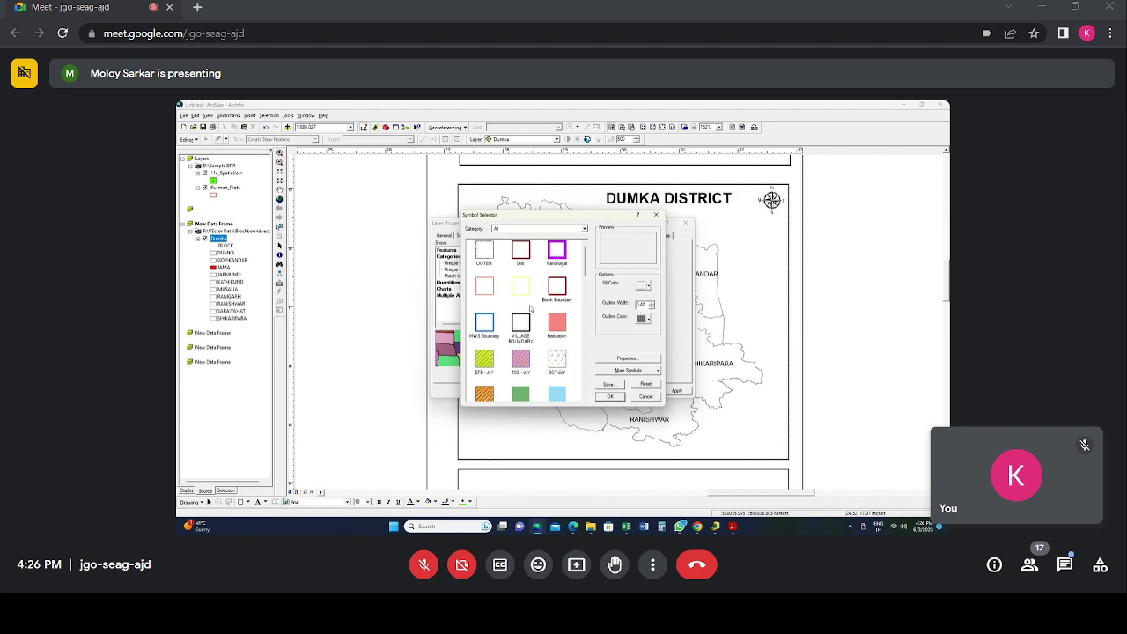
left_click(645, 285)
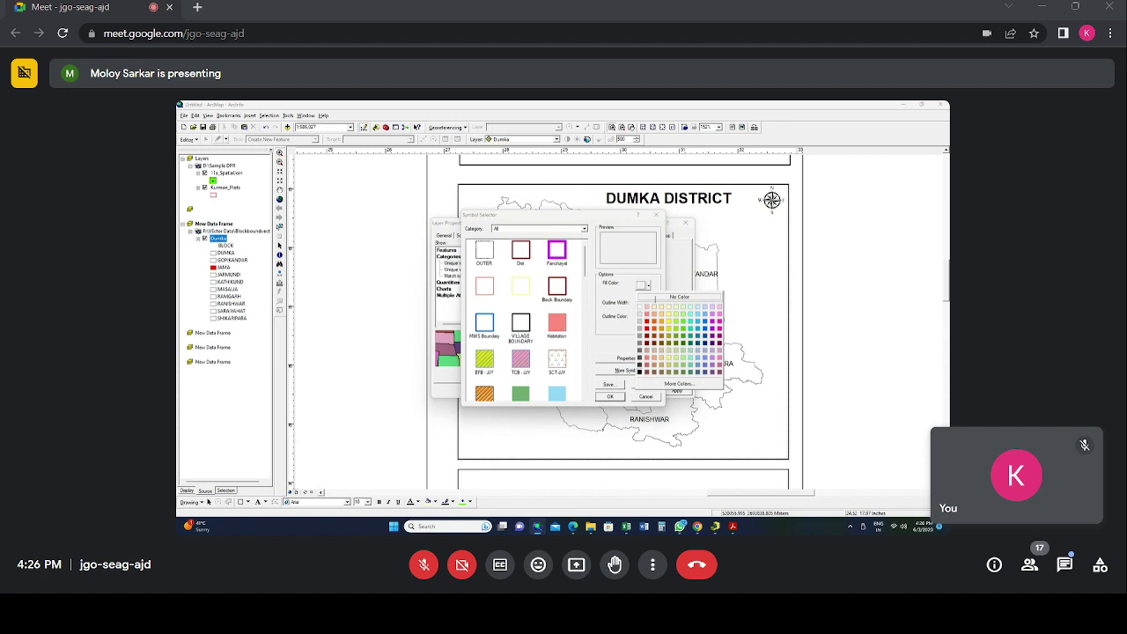
left_click(679, 297)
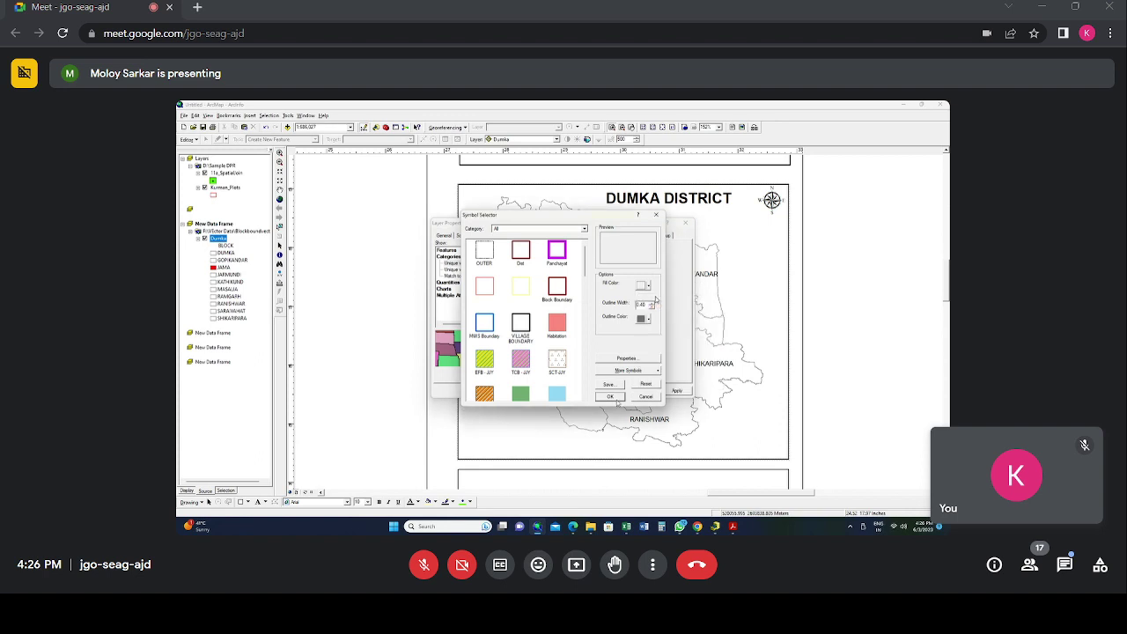
left_click(610, 396)
left_click(677, 391)
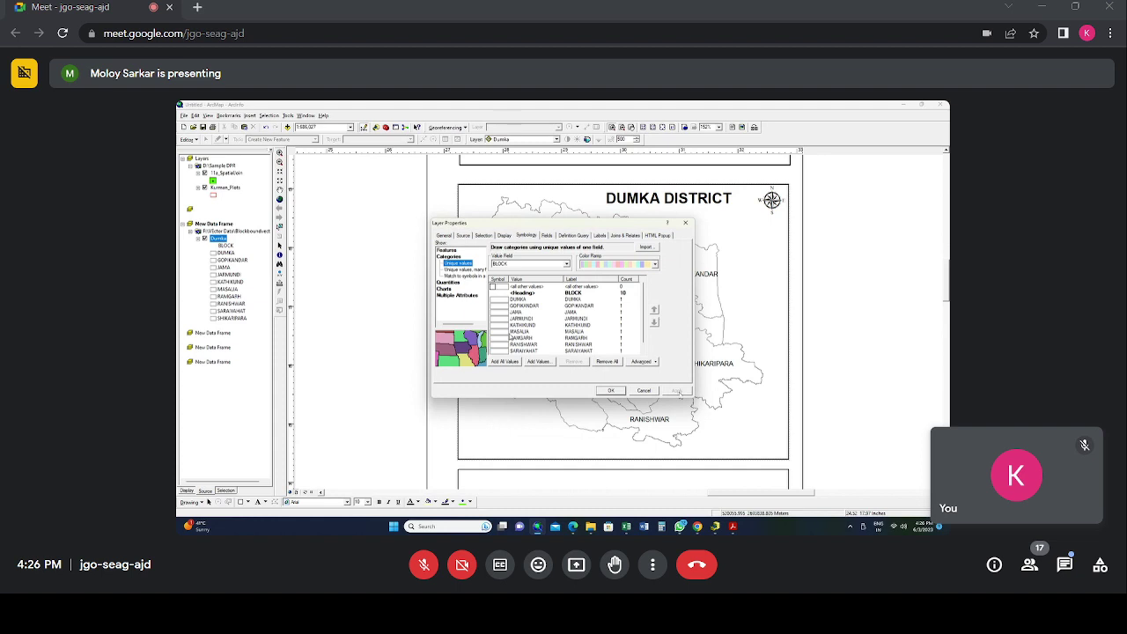
Step: Fill the JAMA value's symbol in the Dumka layer with red and accept the layer properties
left_click_drag(537, 228, 387, 224)
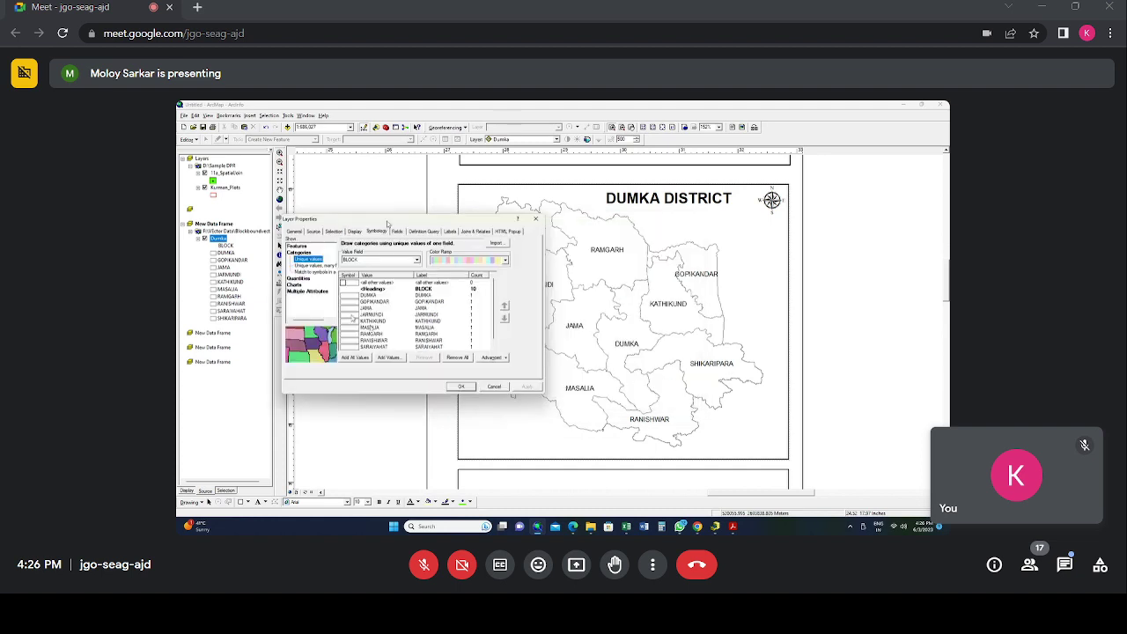
left_click(367, 309)
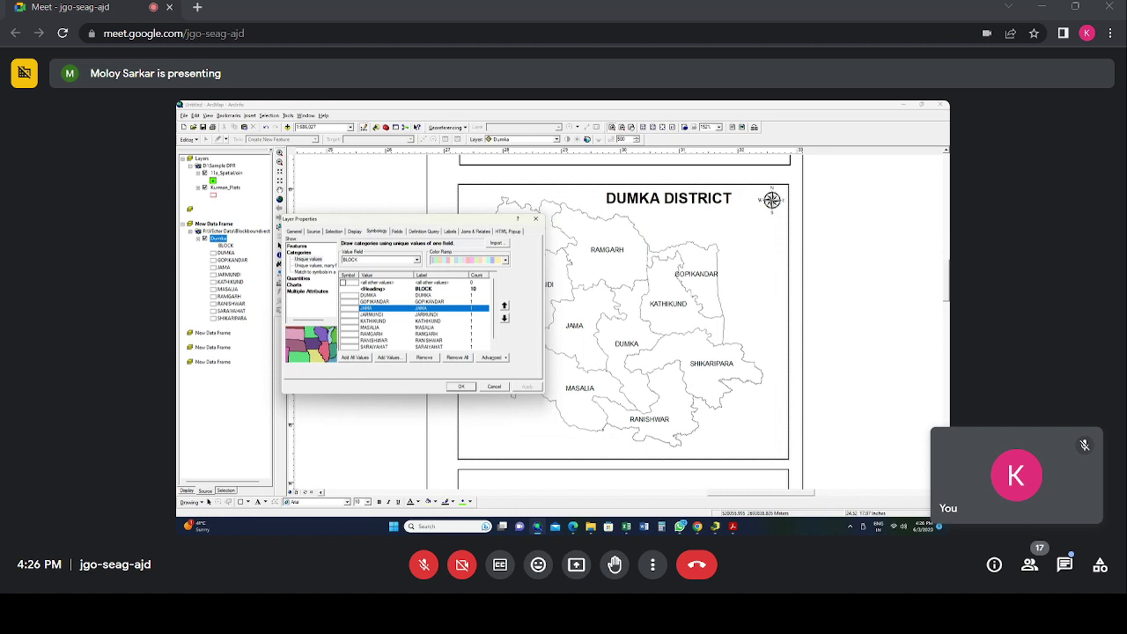
double_click(352, 310)
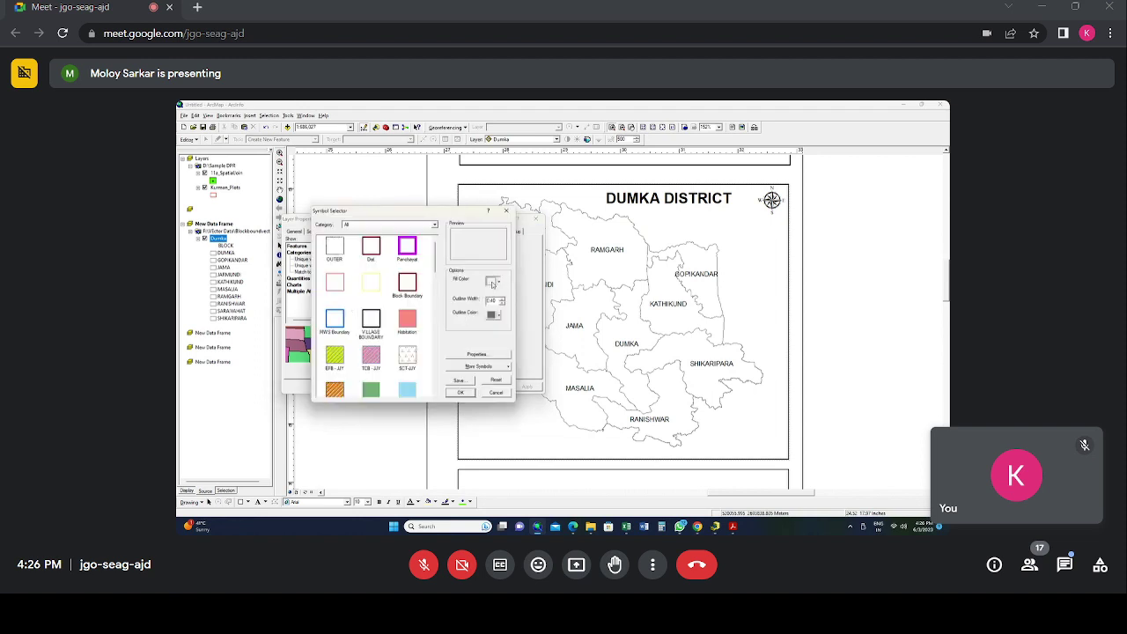
left_click(496, 283)
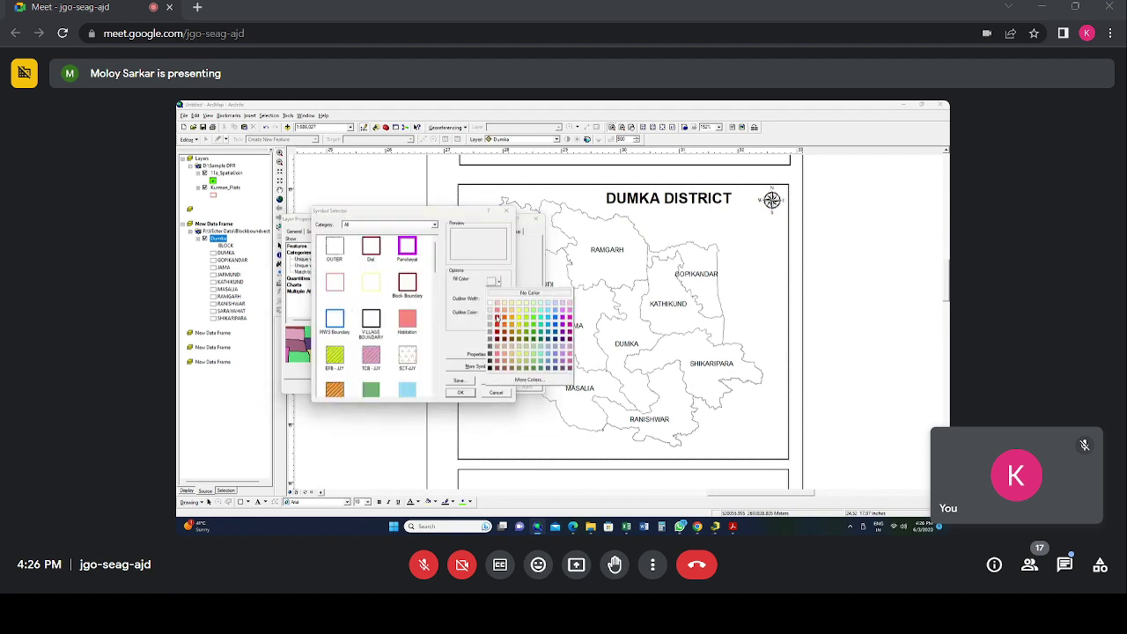
left_click(496, 317)
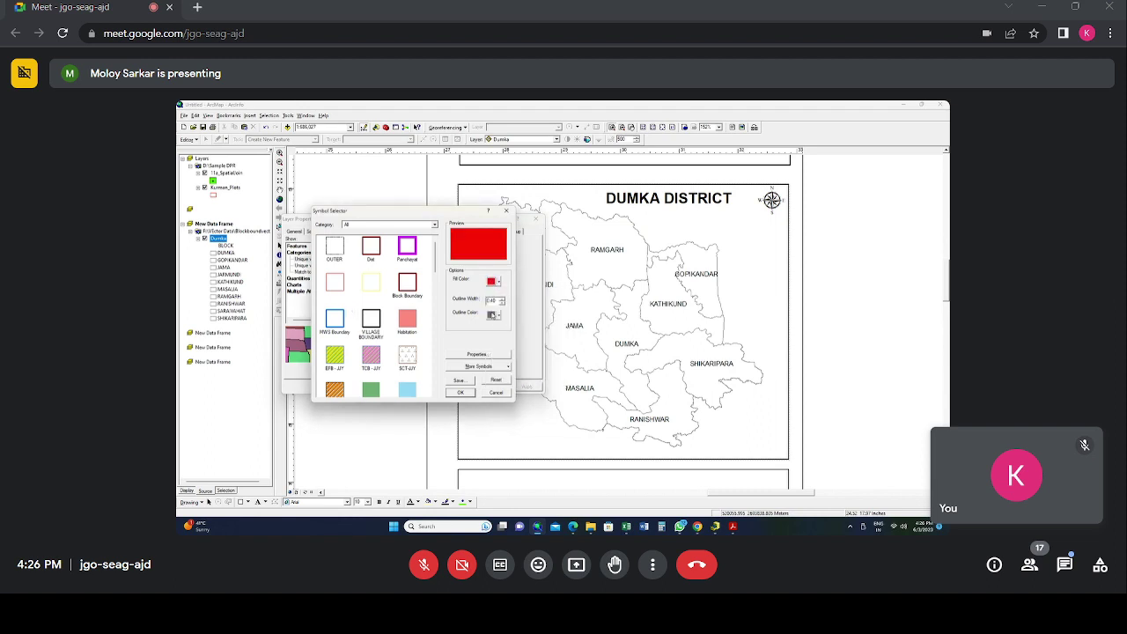
left_click(460, 392)
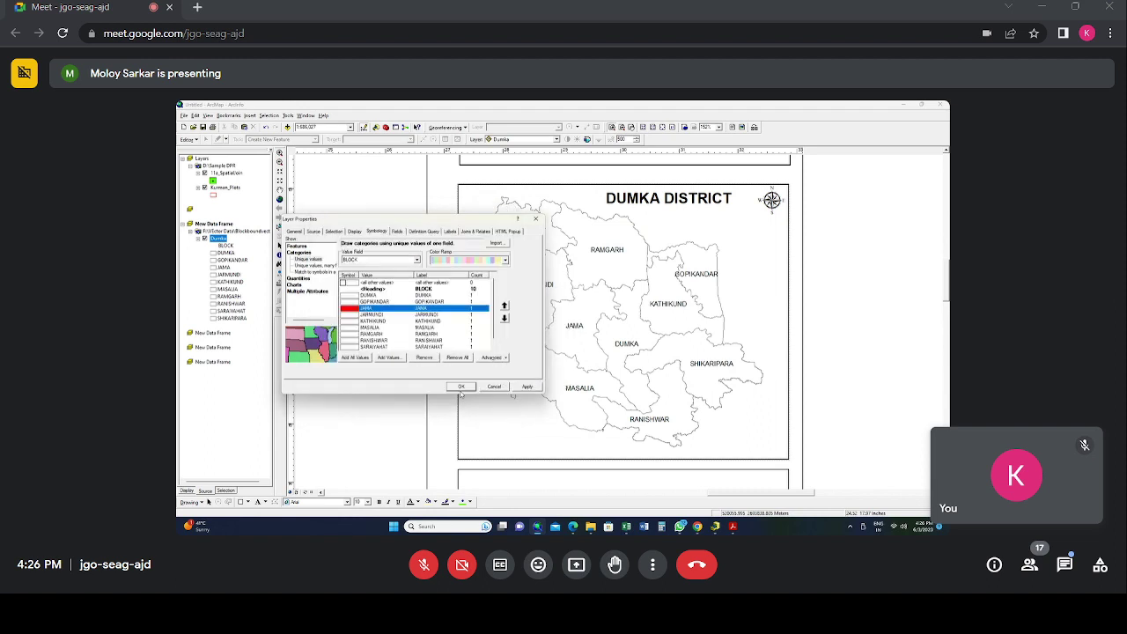
left_click(459, 393)
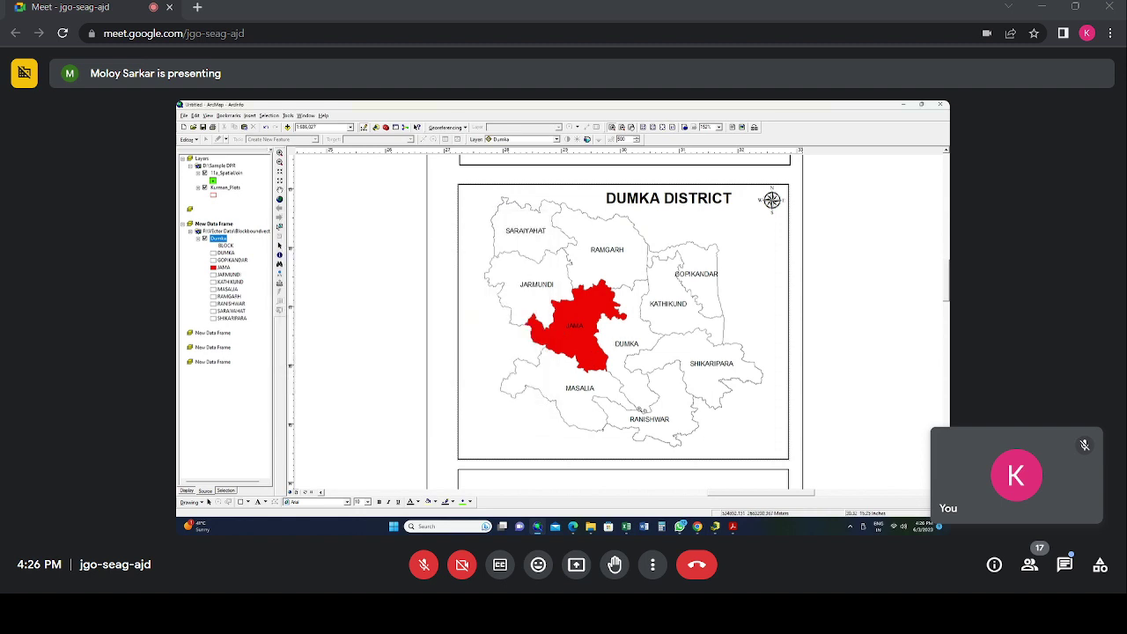
Step: Examine the Jama Block inset below the Dumka District map in the reference PDF
left_click_drag(641, 411, 647, 216)
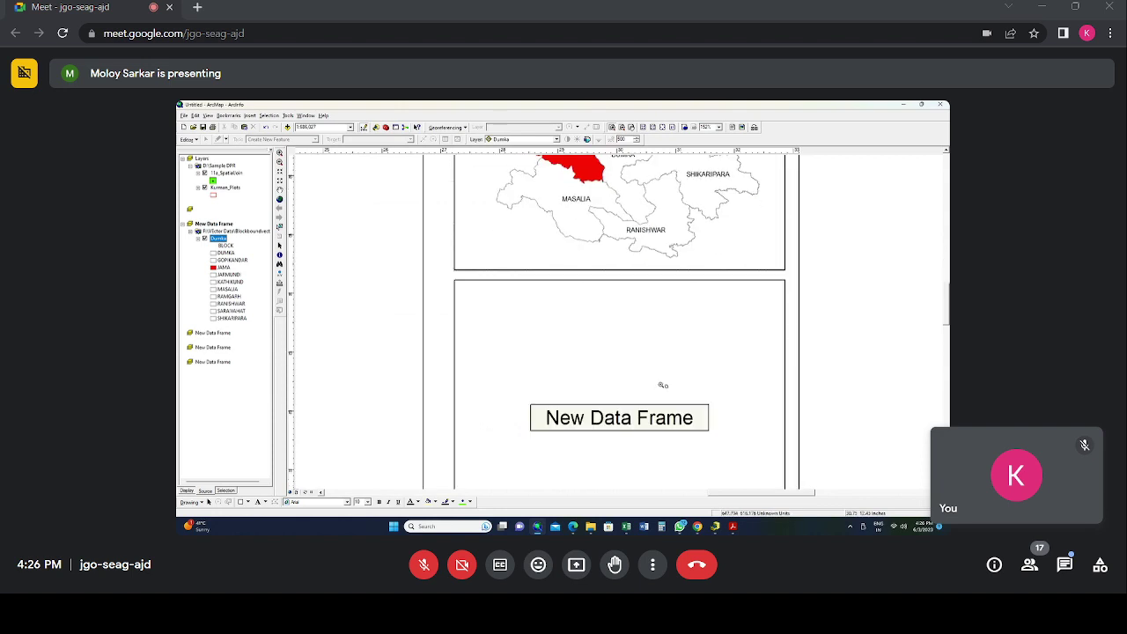
left_click_drag(664, 385, 658, 299)
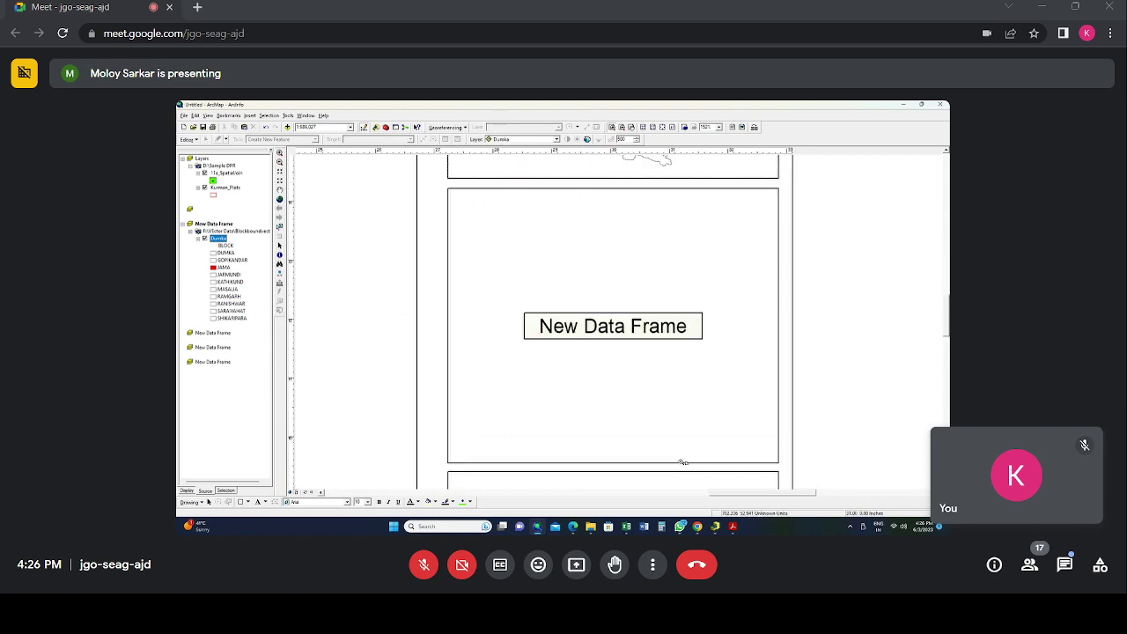
left_click(681, 527)
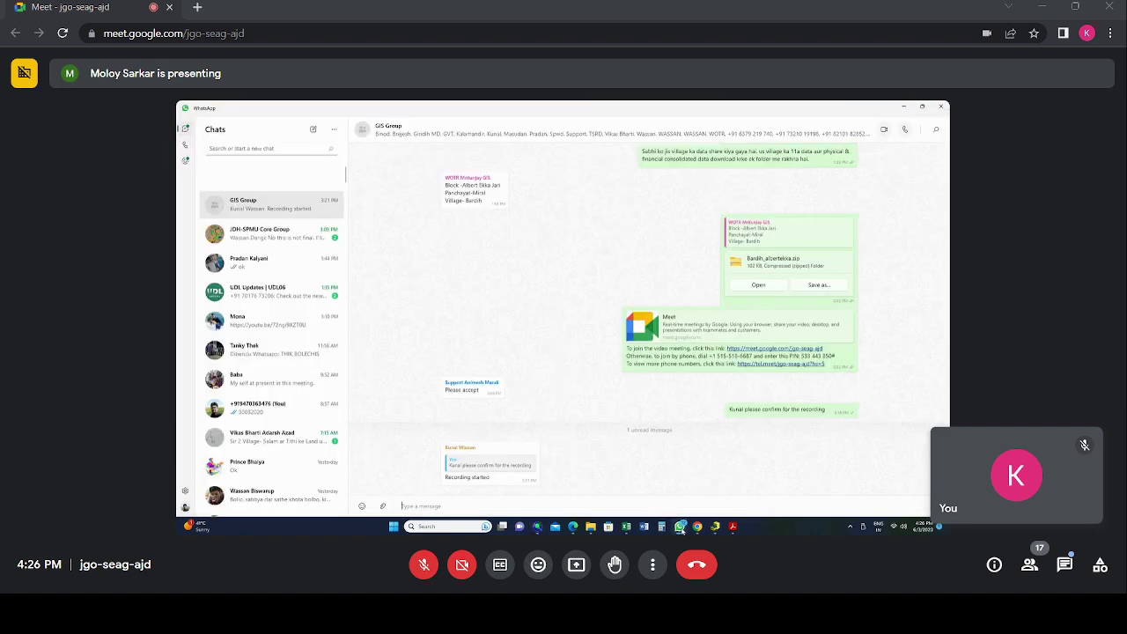
left_click(681, 528)
left_click(732, 527)
left_click(712, 490)
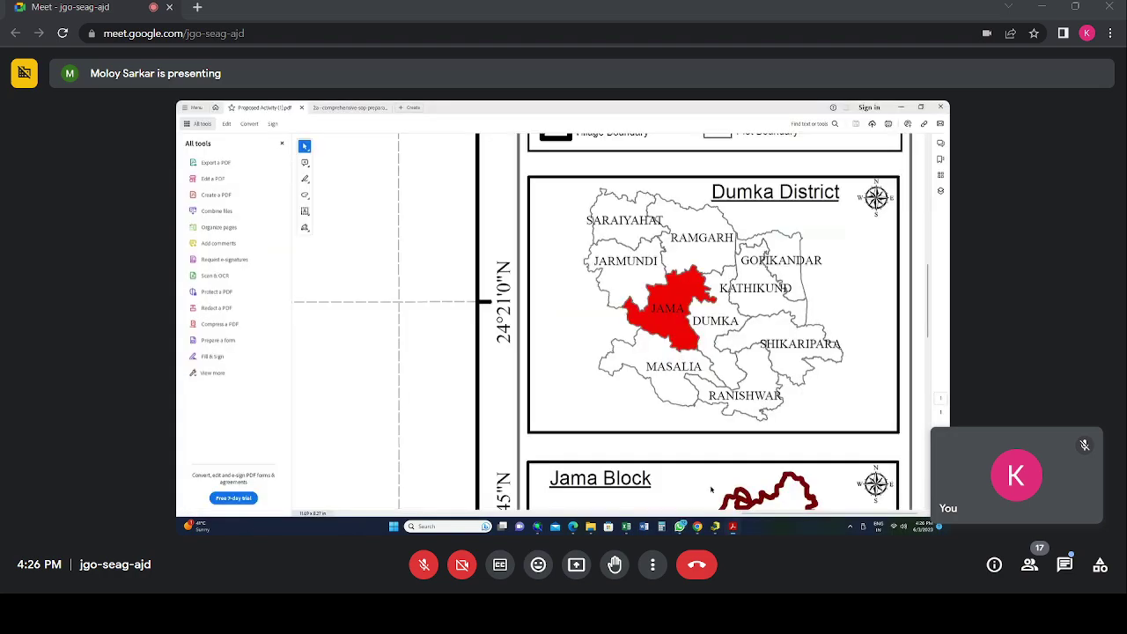
scroll(696, 403, "down", 3)
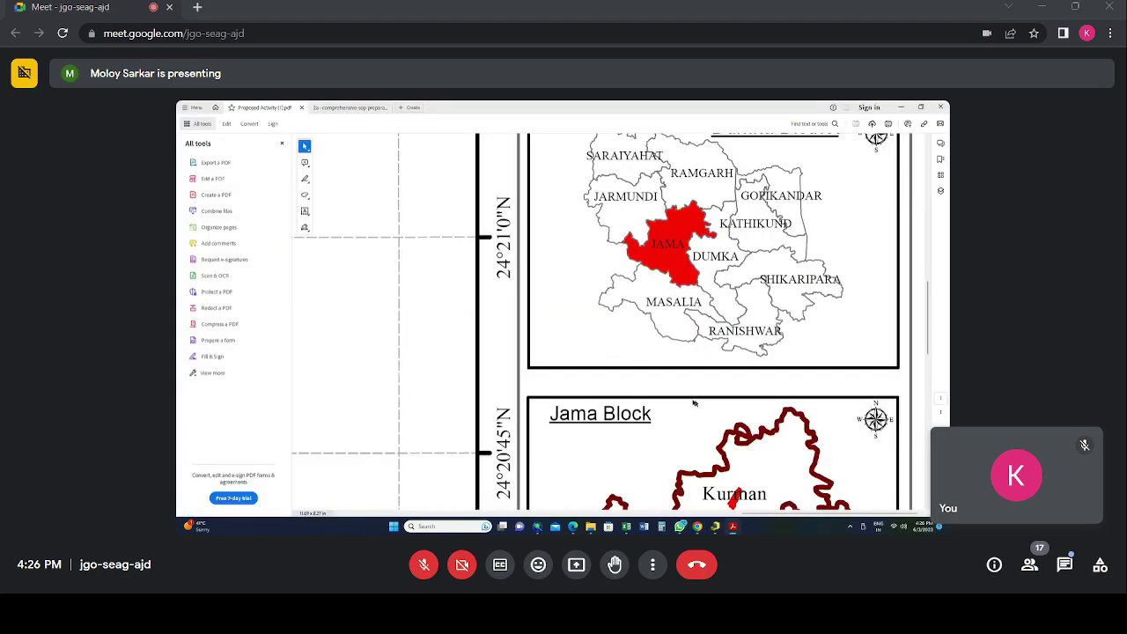
scroll(694, 403, "down", 5)
scroll(745, 413, "down", 4)
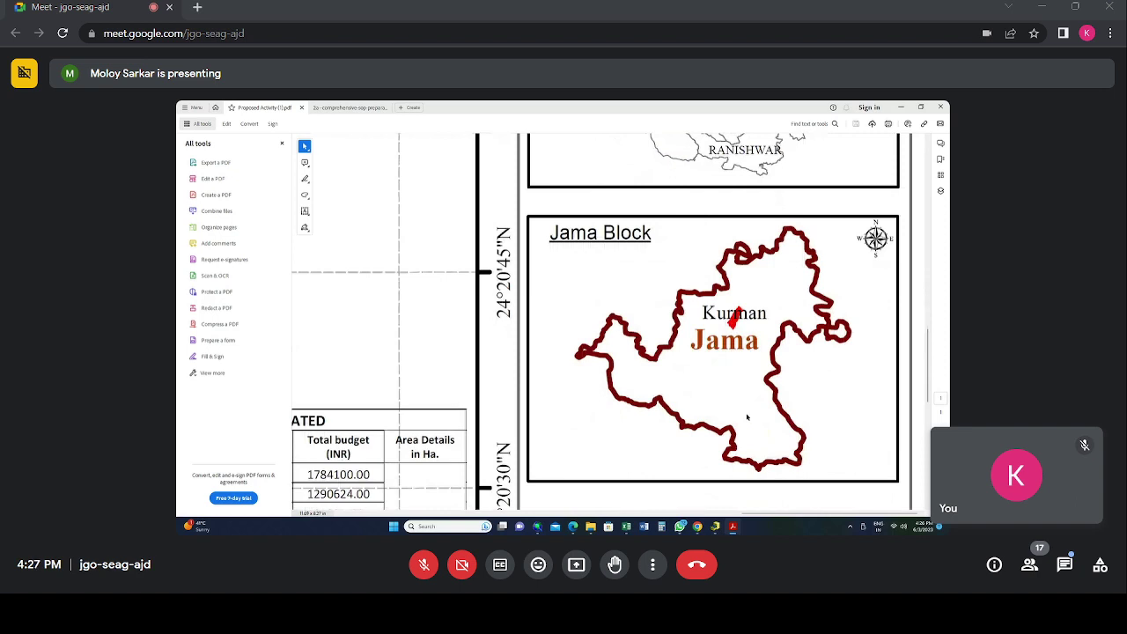
scroll(747, 416, "down", 1)
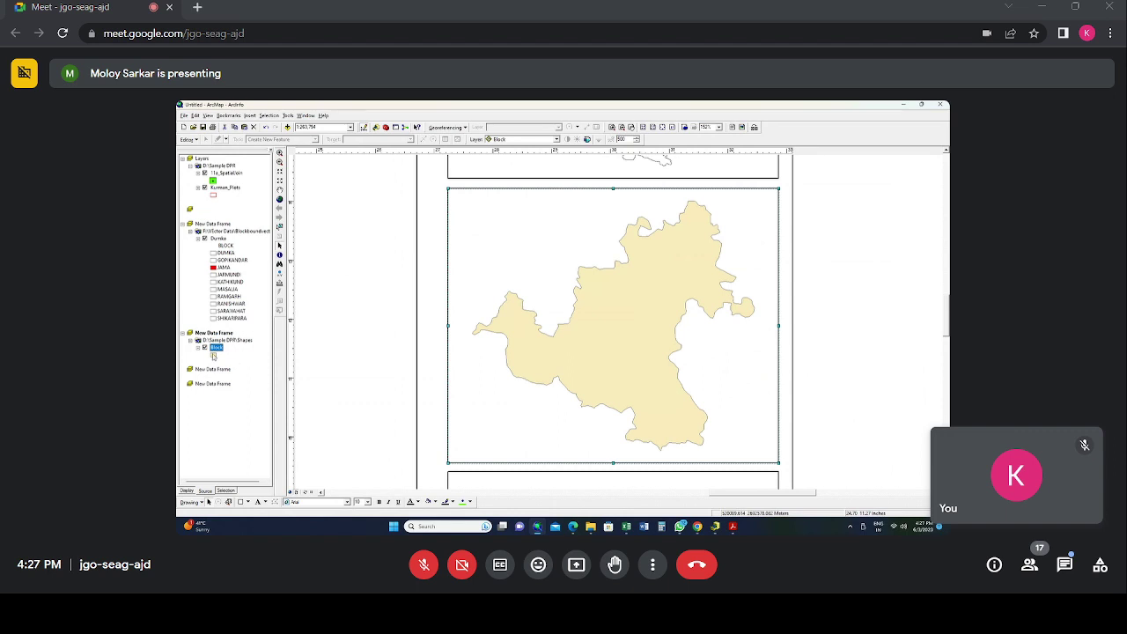
Step: Apply the Block Boundary symbol to the Block layer in the Jama block data frame
left_click(213, 356)
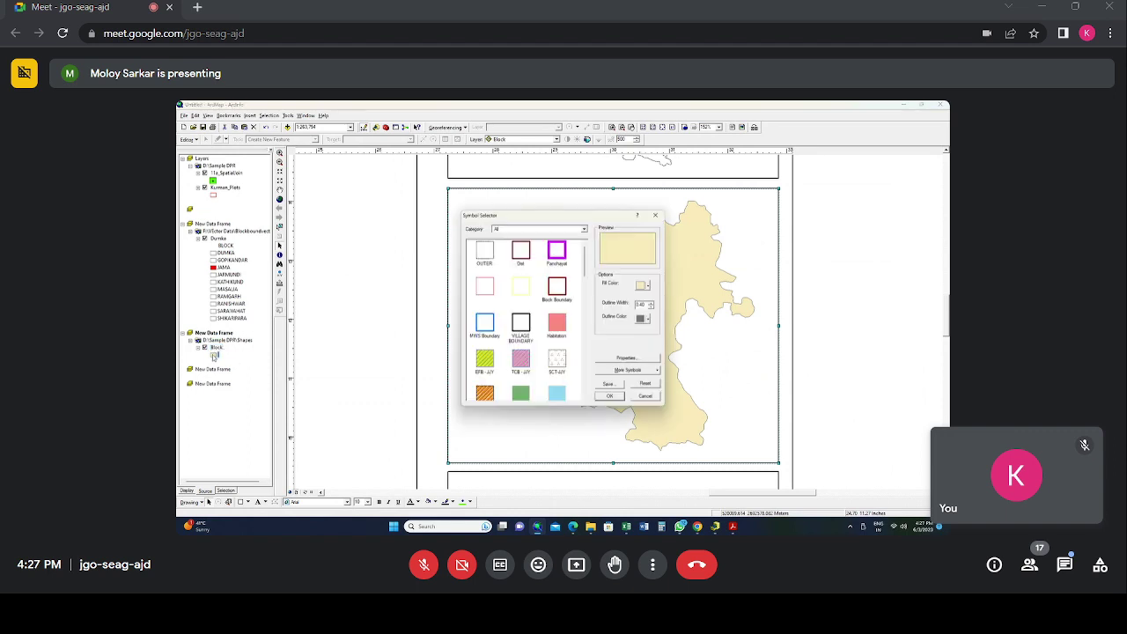
left_click(558, 286)
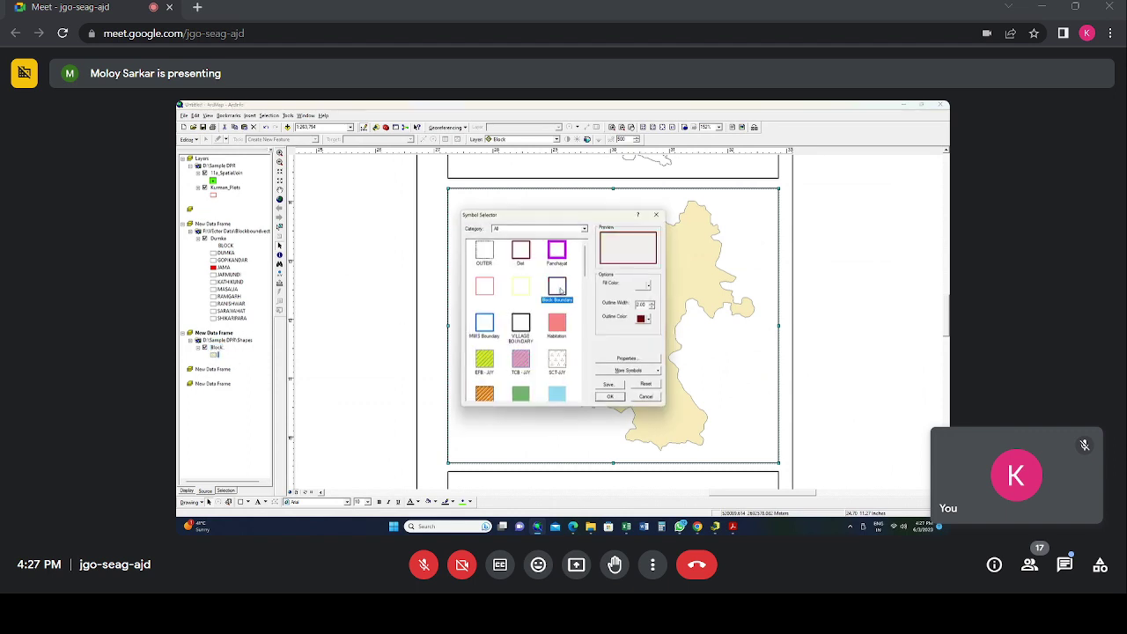
left_click(609, 397)
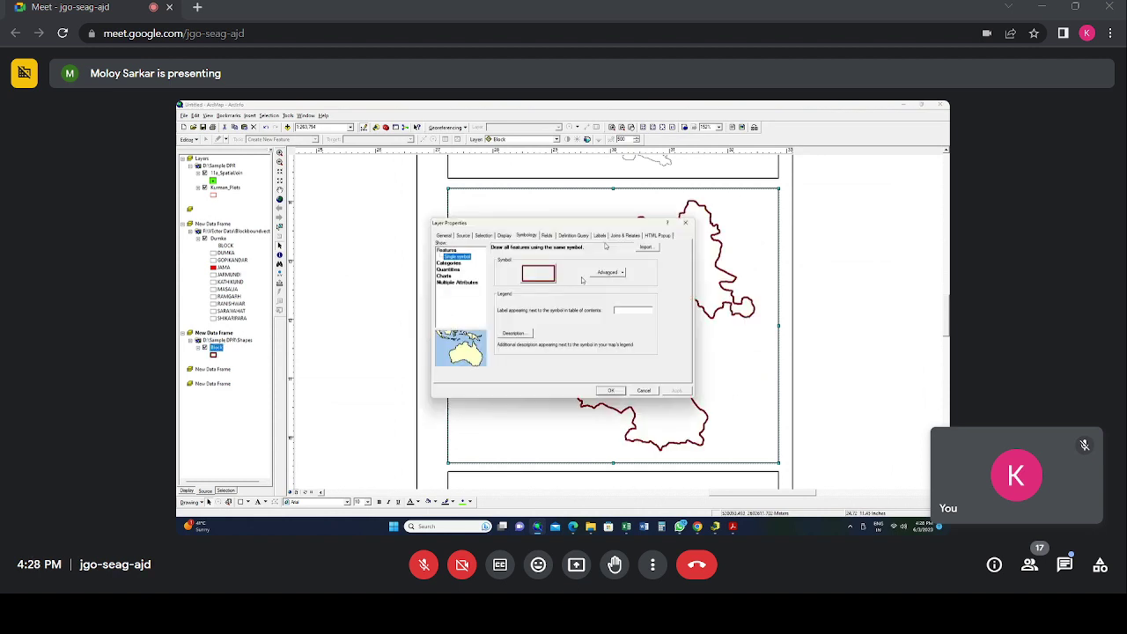
Step: Label the Block layer's features with the Block_Name field in dark red Times New Roman
left_click(600, 235)
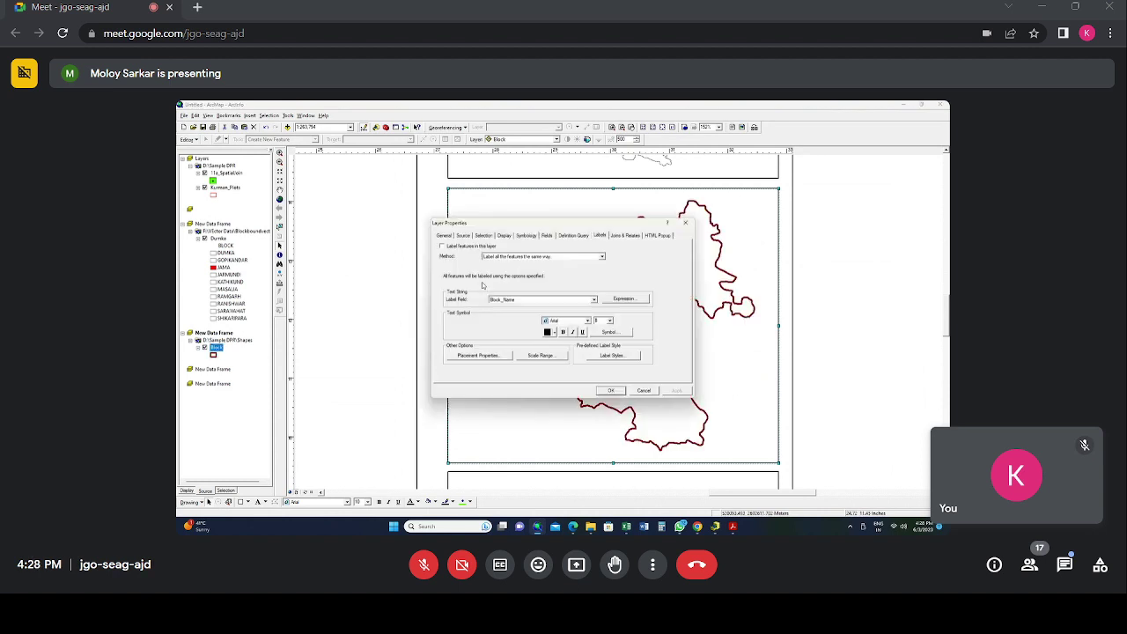
left_click(444, 246)
left_click(553, 332)
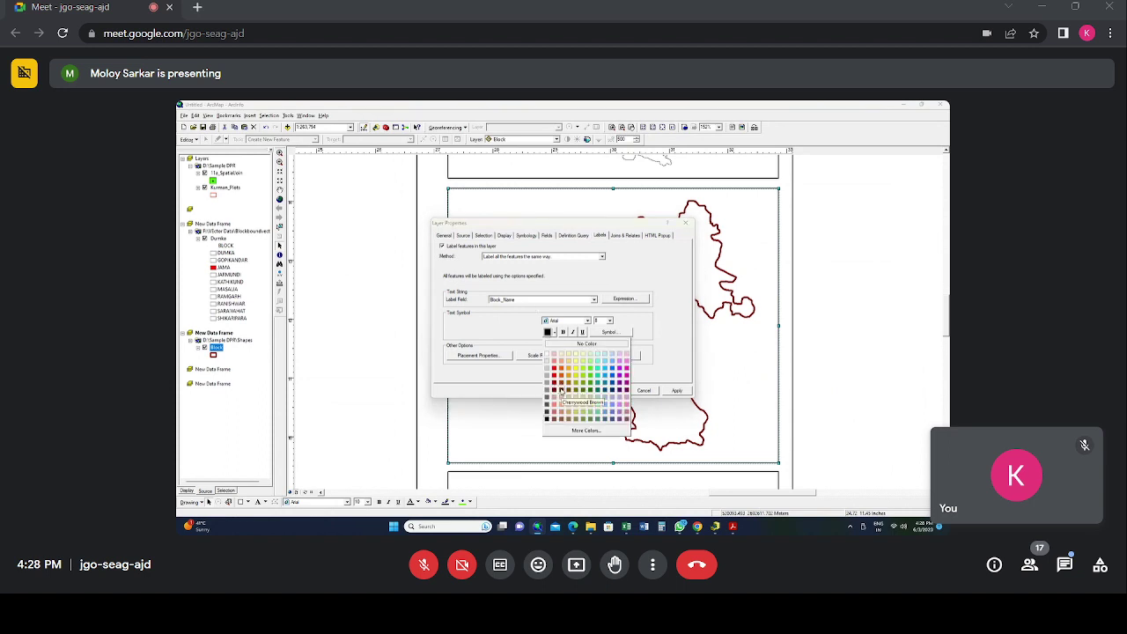
left_click(554, 391)
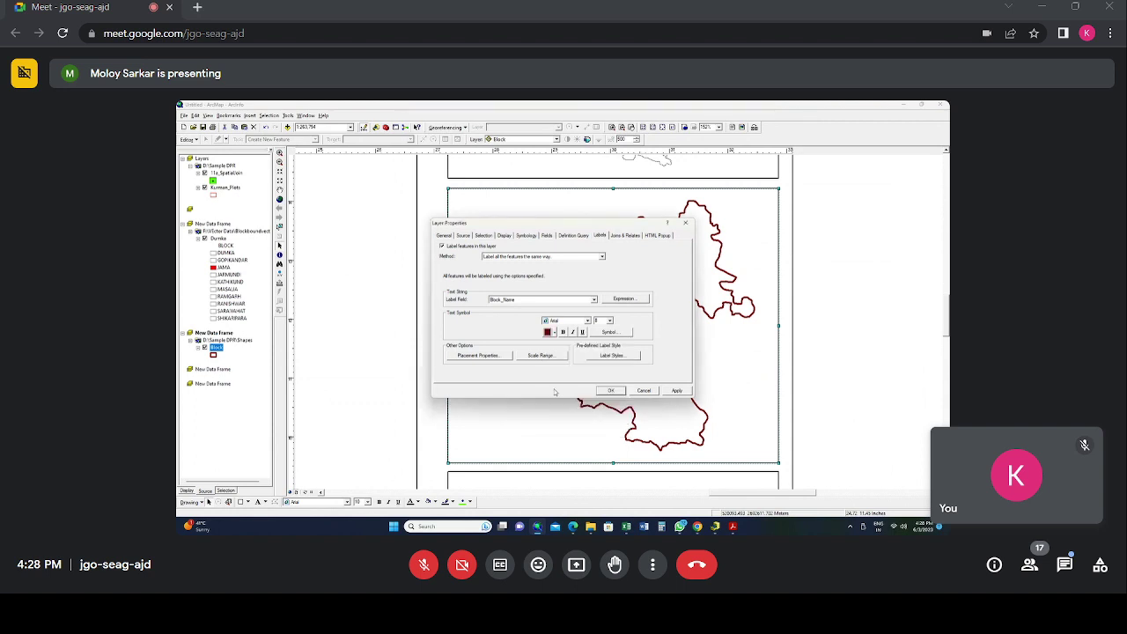
left_click(577, 323)
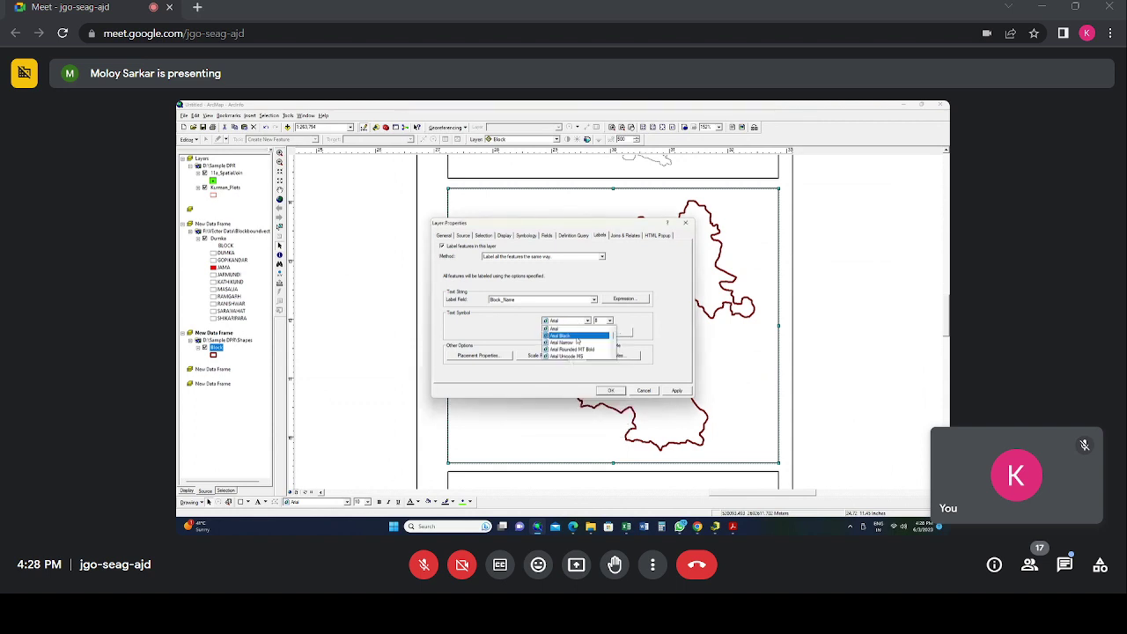
scroll(577, 341, "down", 10)
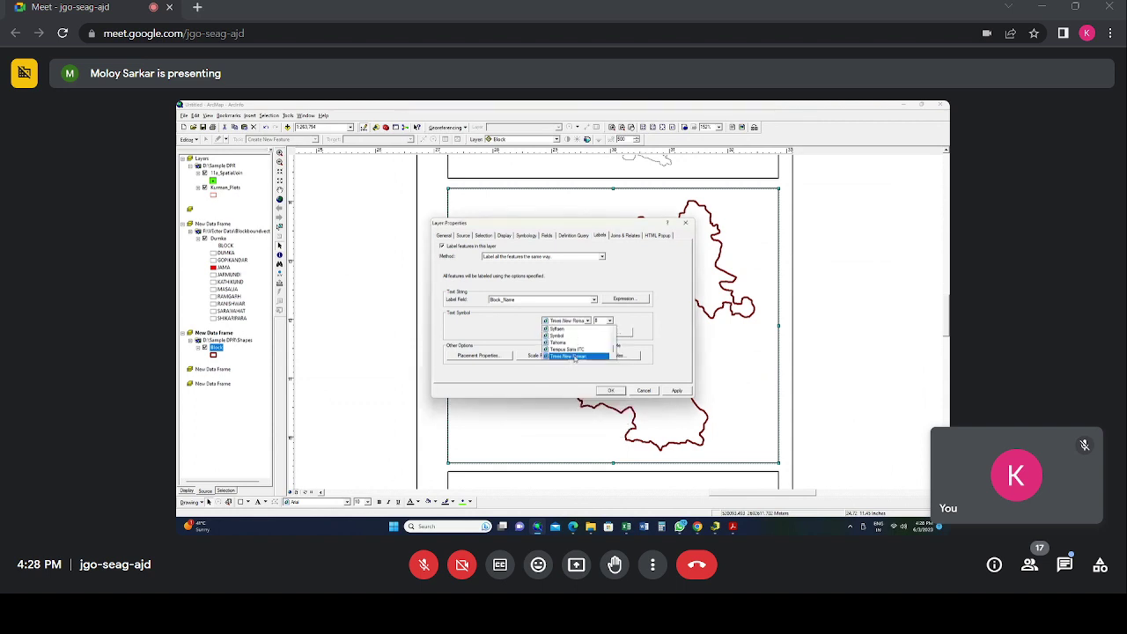
left_click(577, 355)
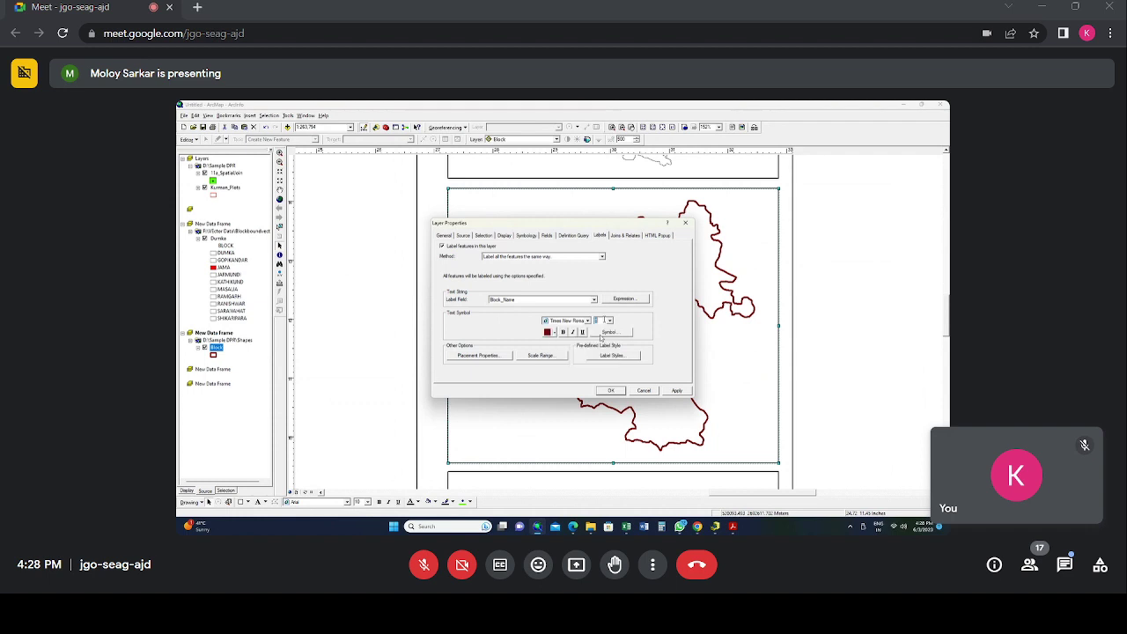
left_click(610, 390)
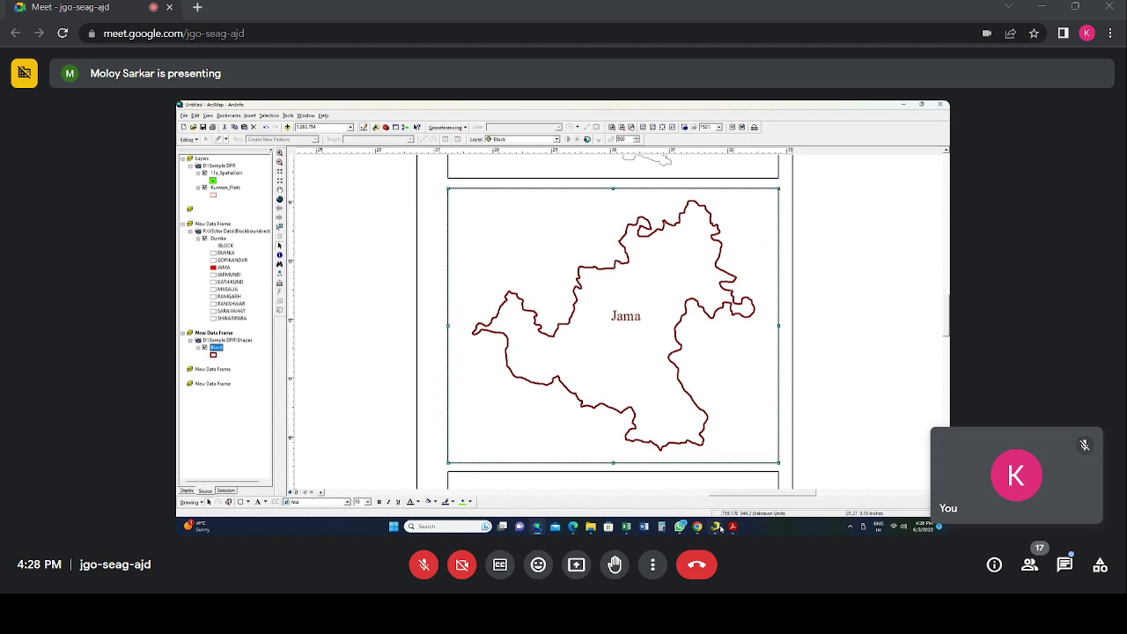
Step: Check the Jama Block inset in the reference PDF and add Village_Boundary.shp from the Sample DPR folder to the Jama block data frame
mouse_move(733, 526)
left_click(707, 451)
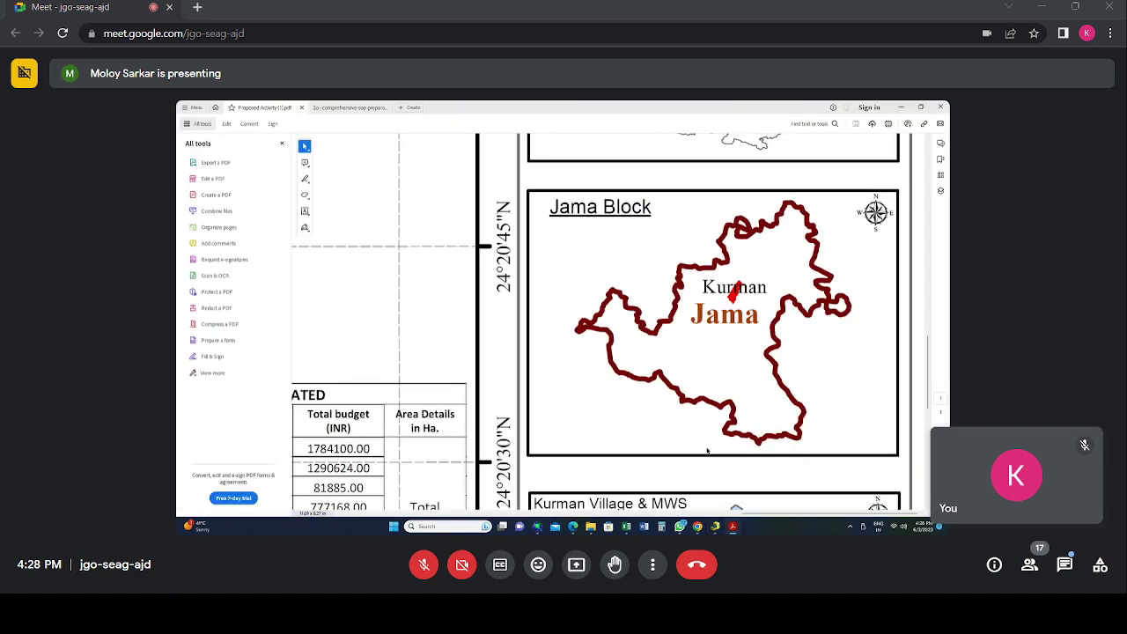
left_click(539, 527)
left_click(287, 127)
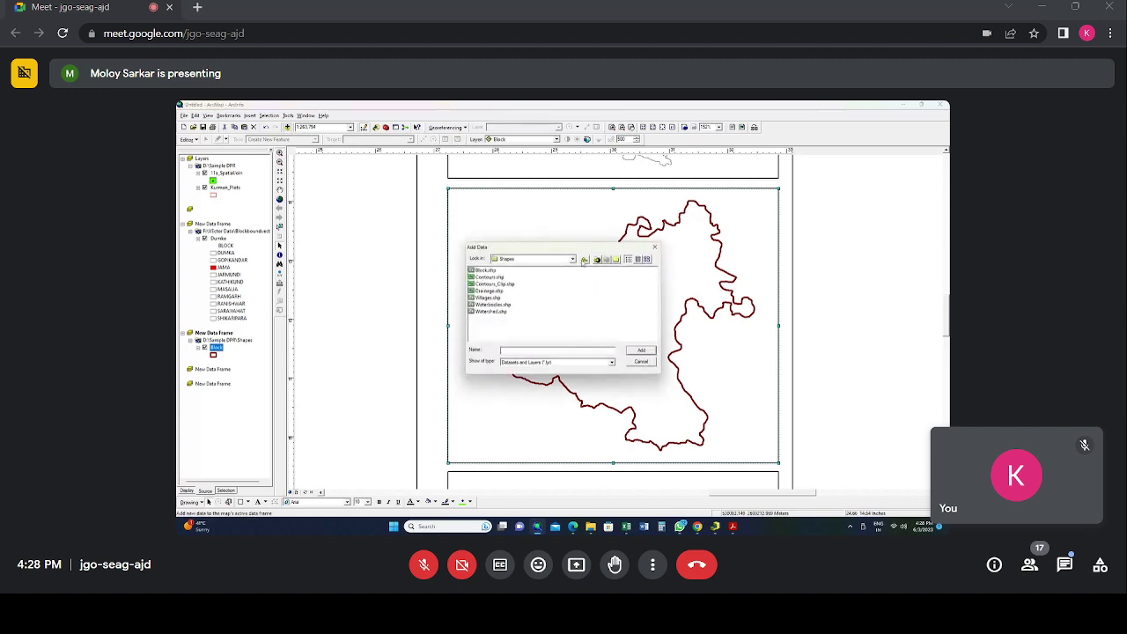
left_click(585, 259)
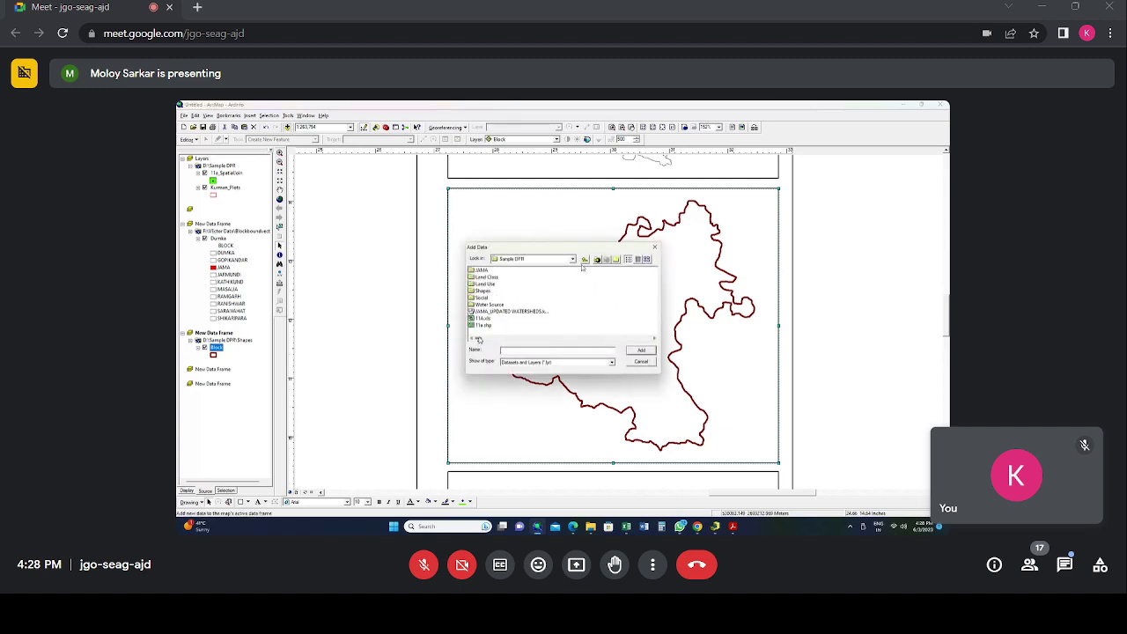
left_click(508, 340)
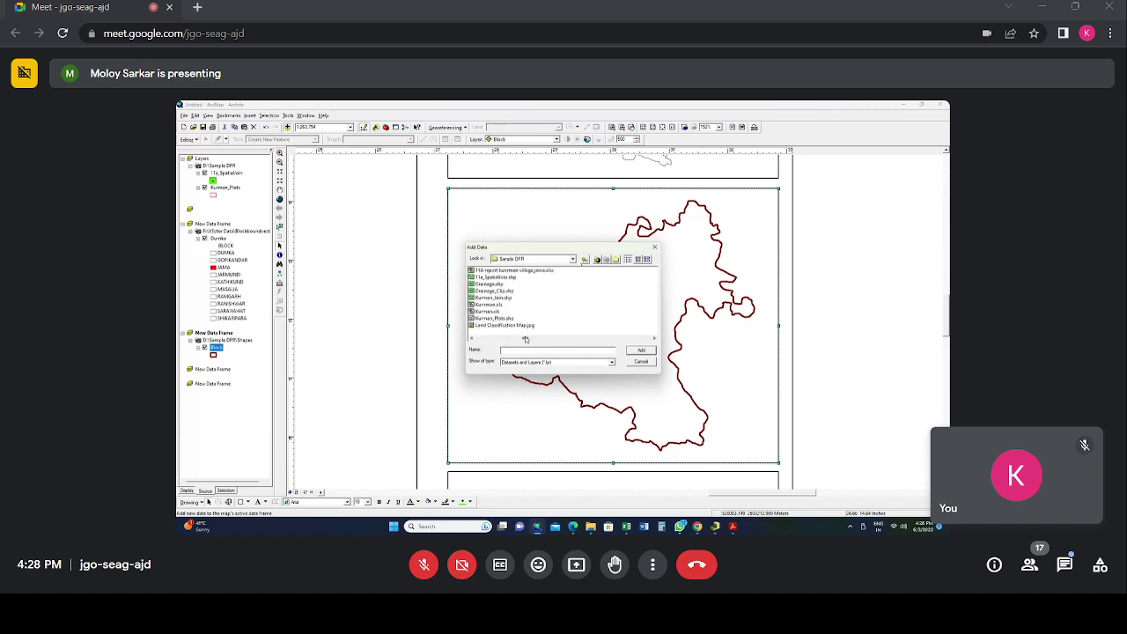
left_click(553, 339)
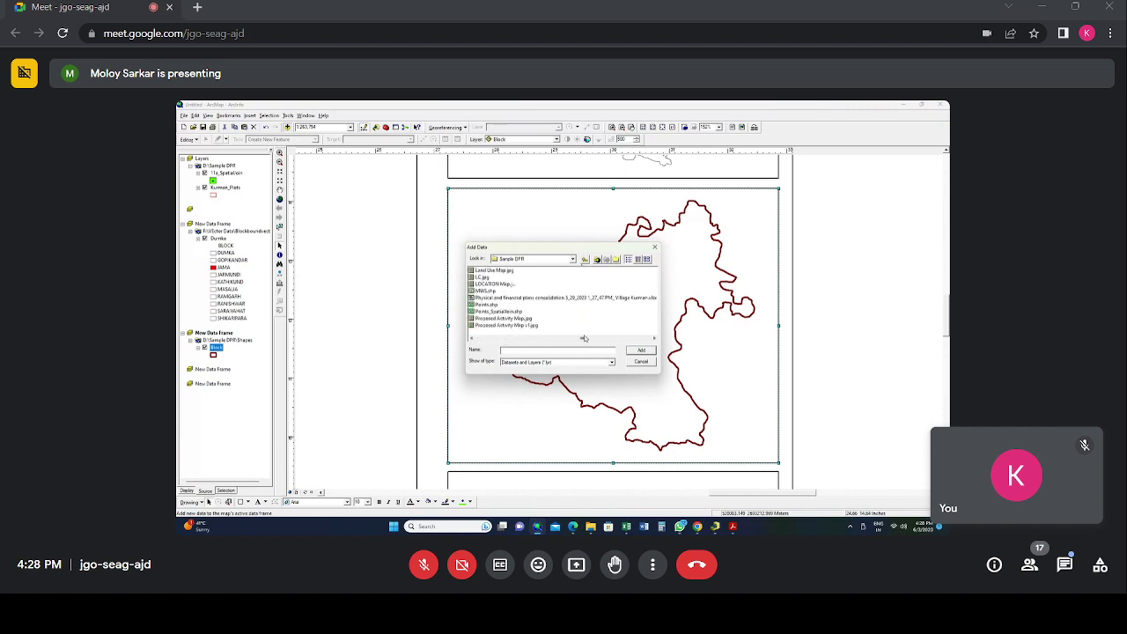
left_click(621, 339)
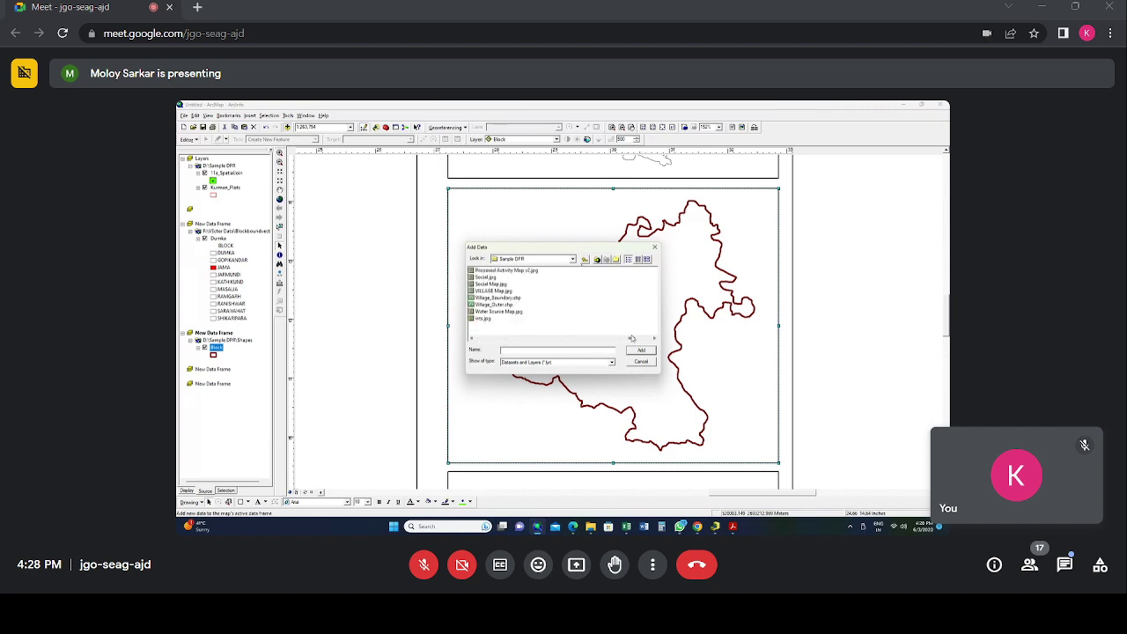
left_click(499, 297)
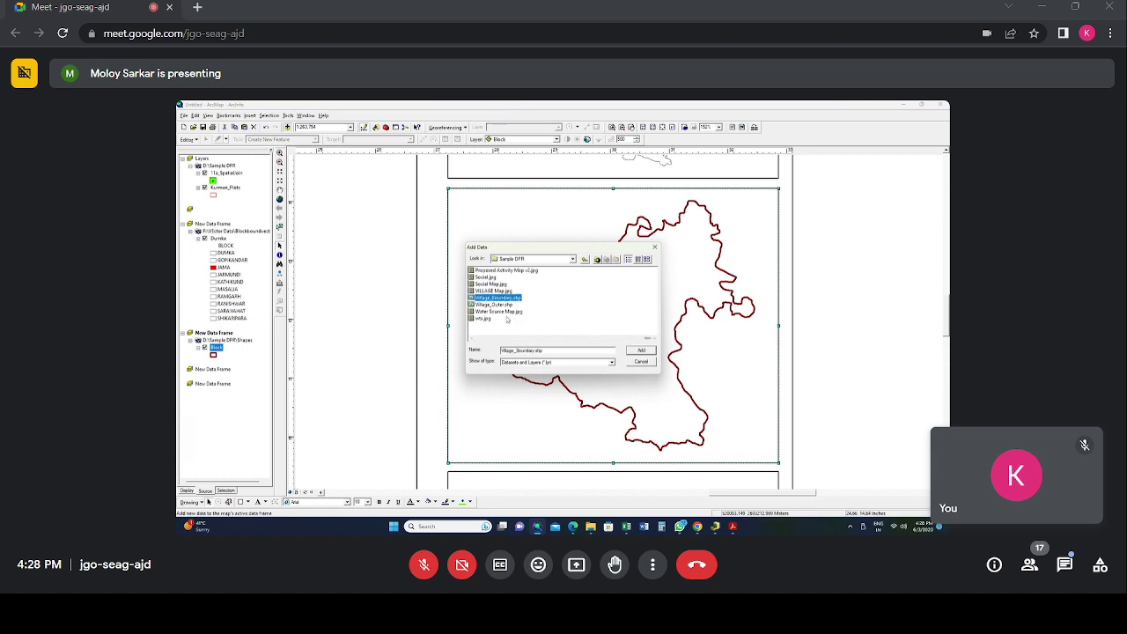
left_click(641, 351)
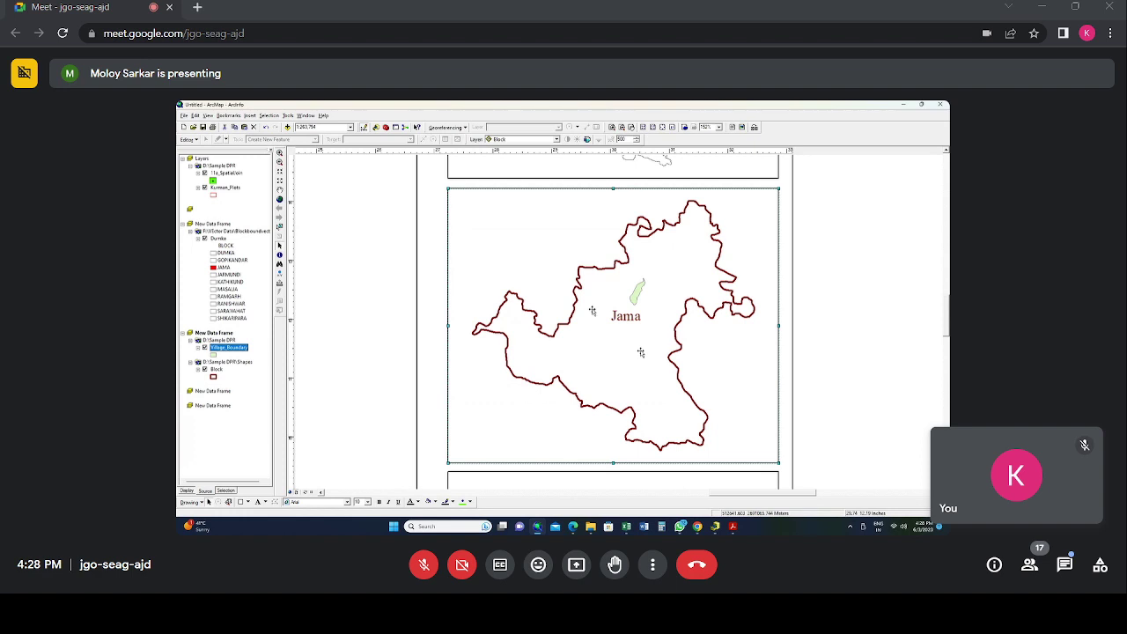
Step: Give the Village_Boundary layer a hollow symbol with a thicker red outline
left_click(213, 355)
left_click(487, 286)
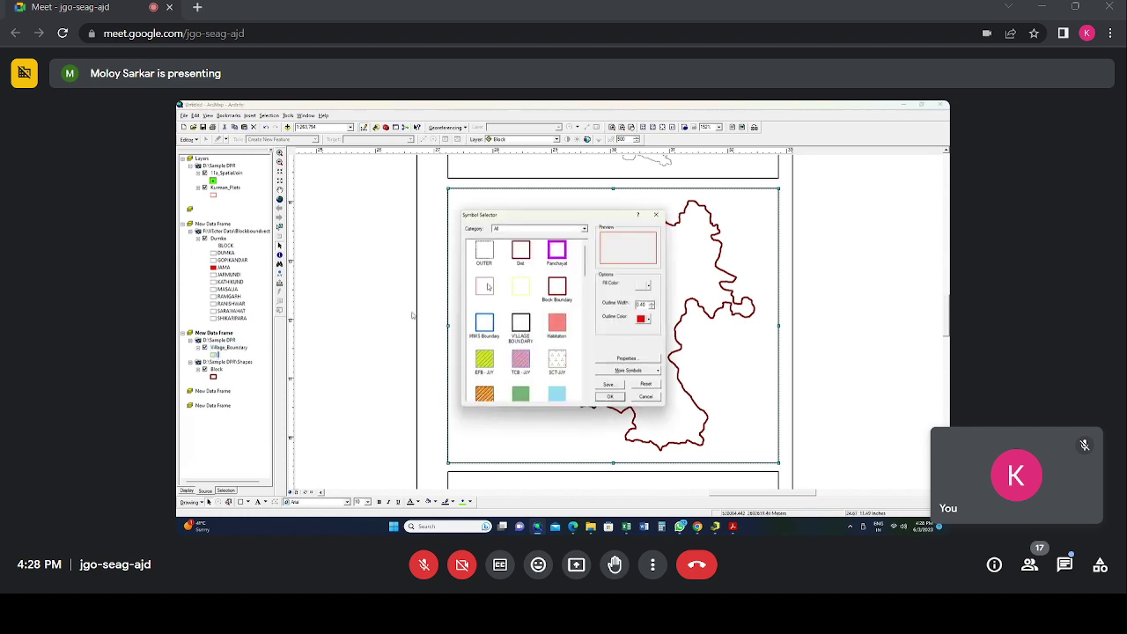
double_click(640, 304)
type("1")
left_click(652, 303)
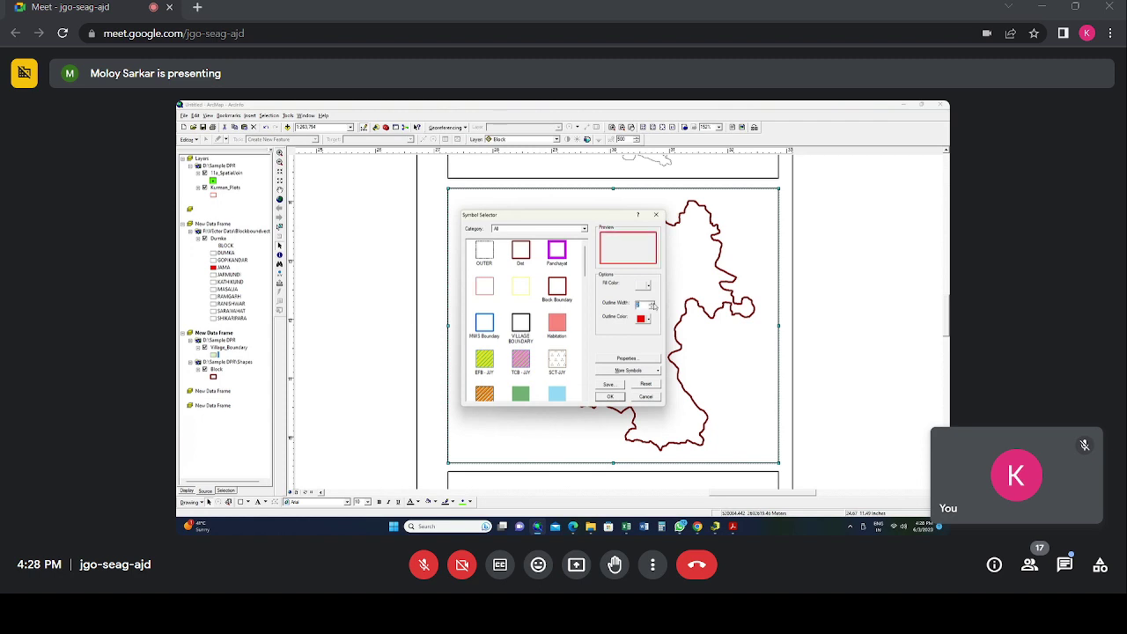
left_click(620, 396)
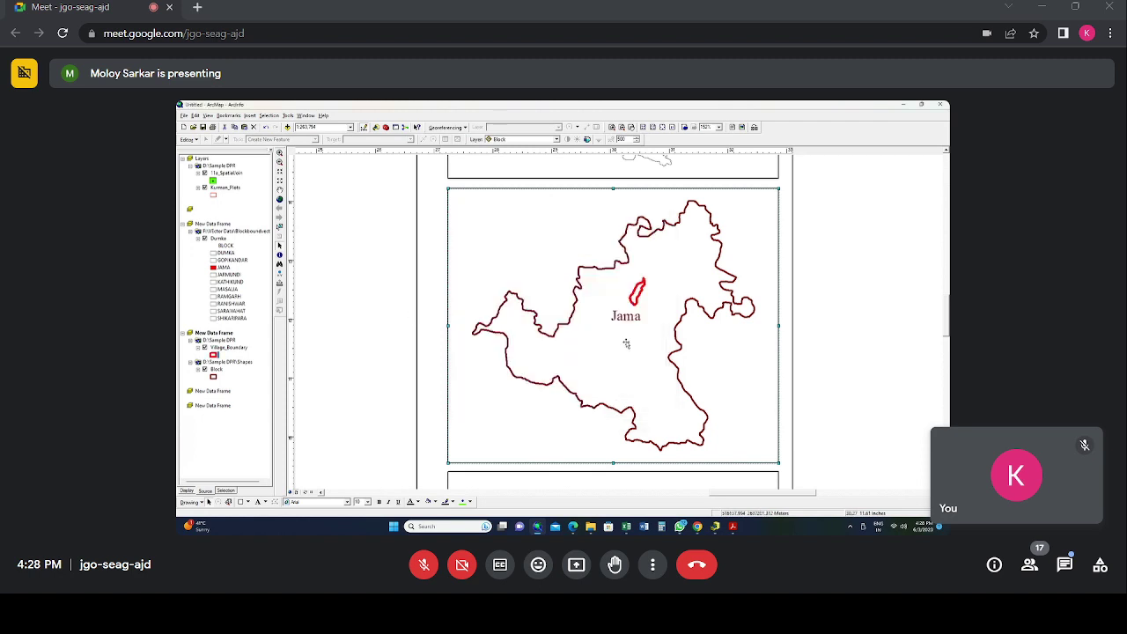
Step: Label the Village_Boundary layer's features with the NAME field in Times New Roman, following the reference PDF
left_click(730, 528)
left_click(687, 483)
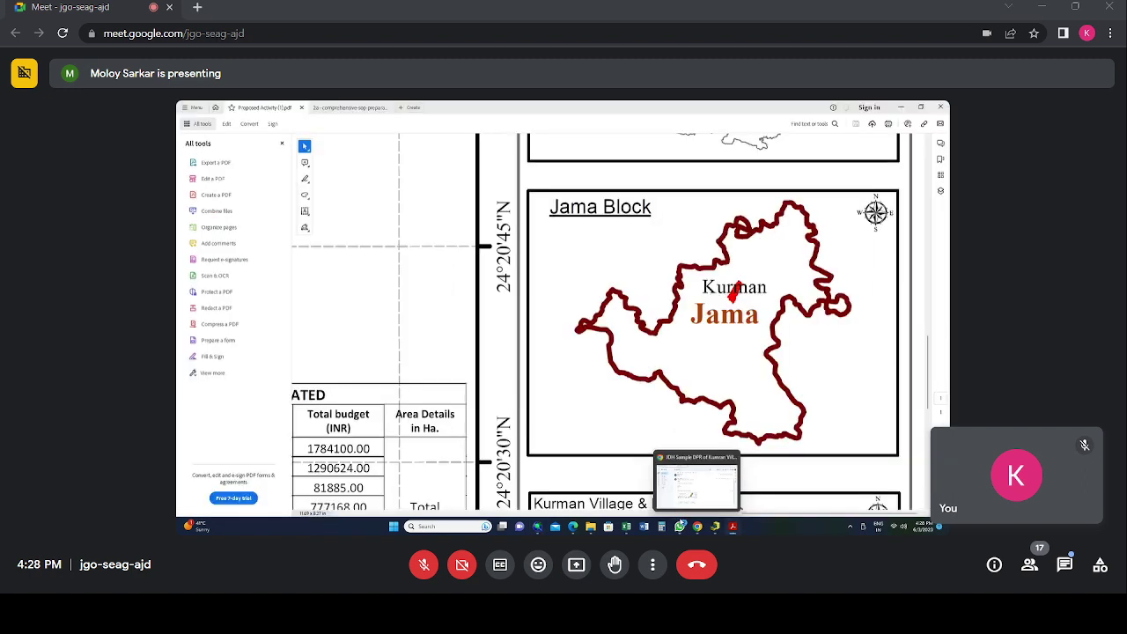
left_click(714, 527)
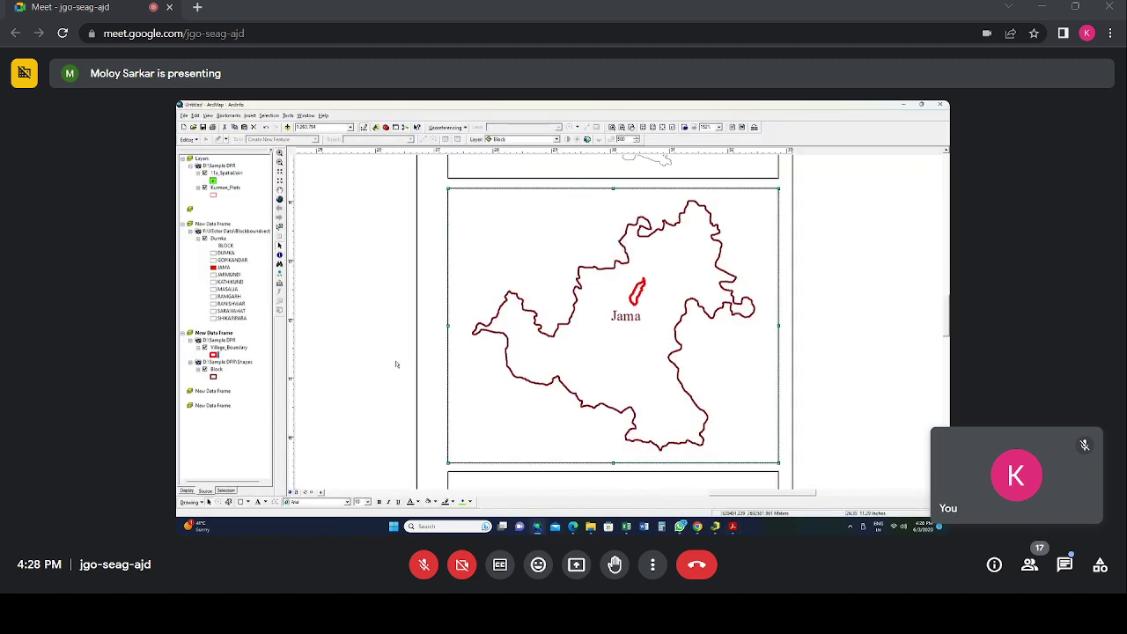
double_click(228, 347)
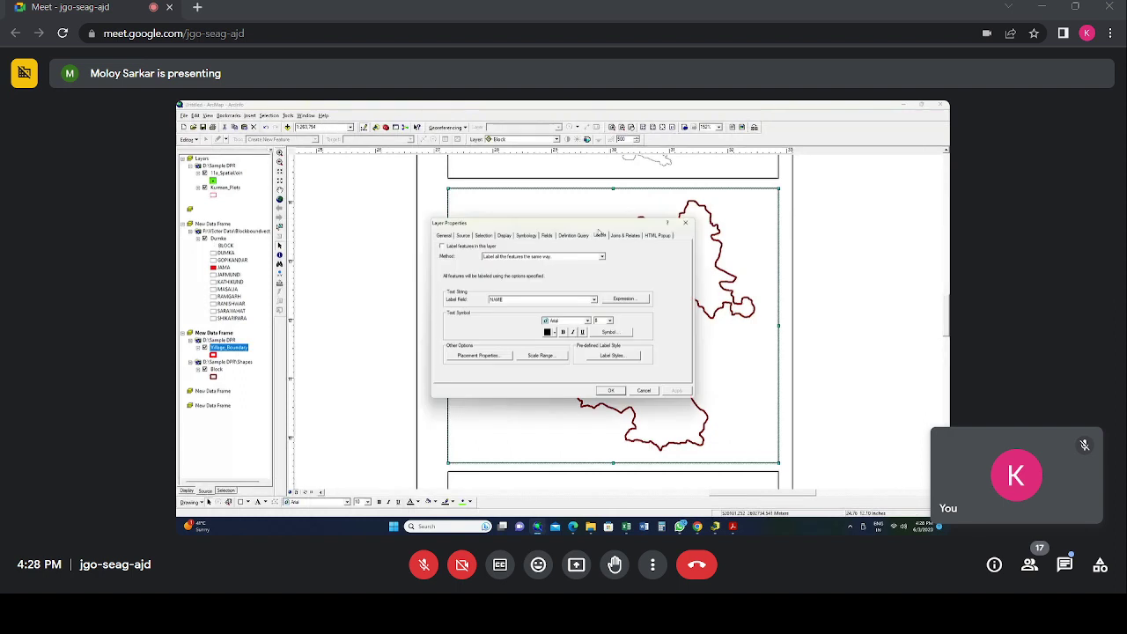
left_click(442, 247)
left_click(548, 320)
scroll(564, 339, "down", 3)
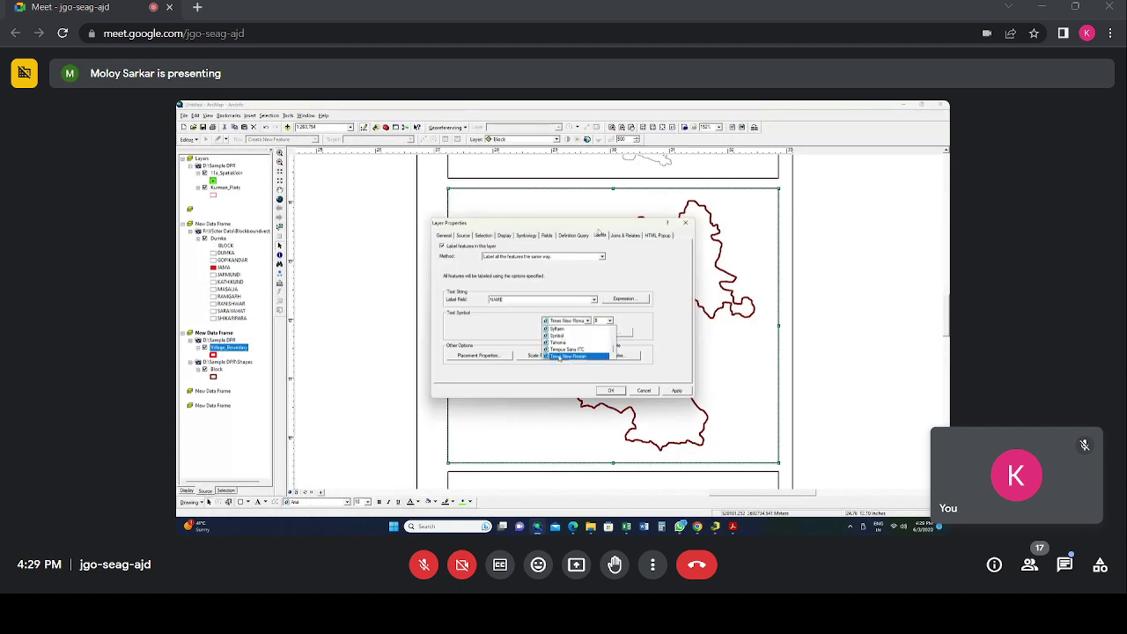
left_click(562, 354)
left_click(609, 391)
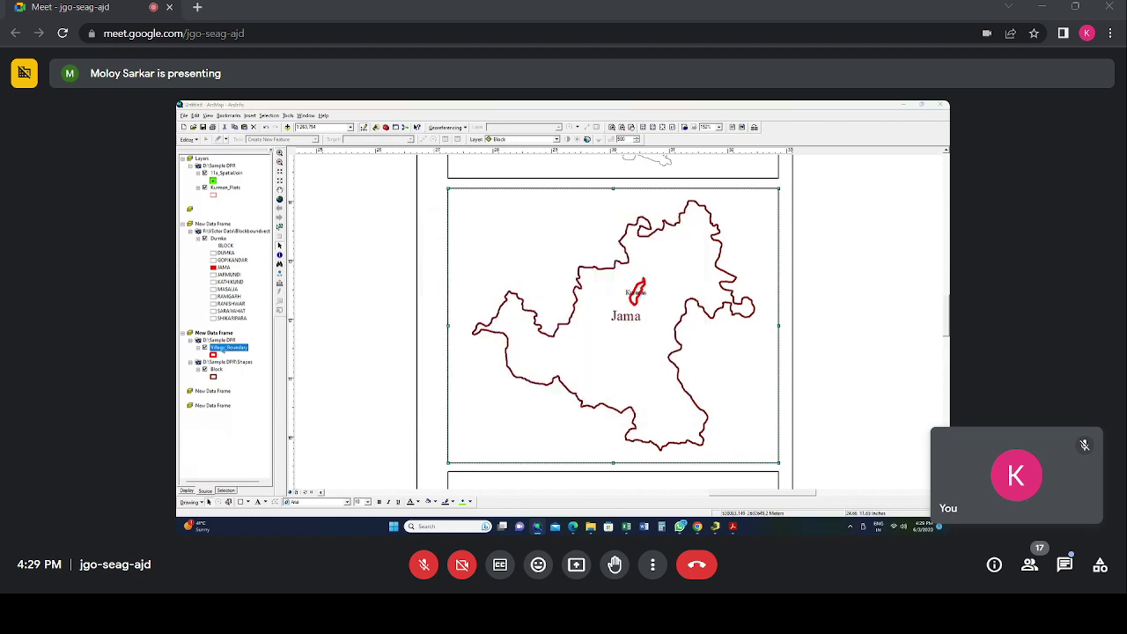
Step: Set the Village_Boundary label size to 12 and compare the inset with the Jama Block map in the reference PDF
type("12")
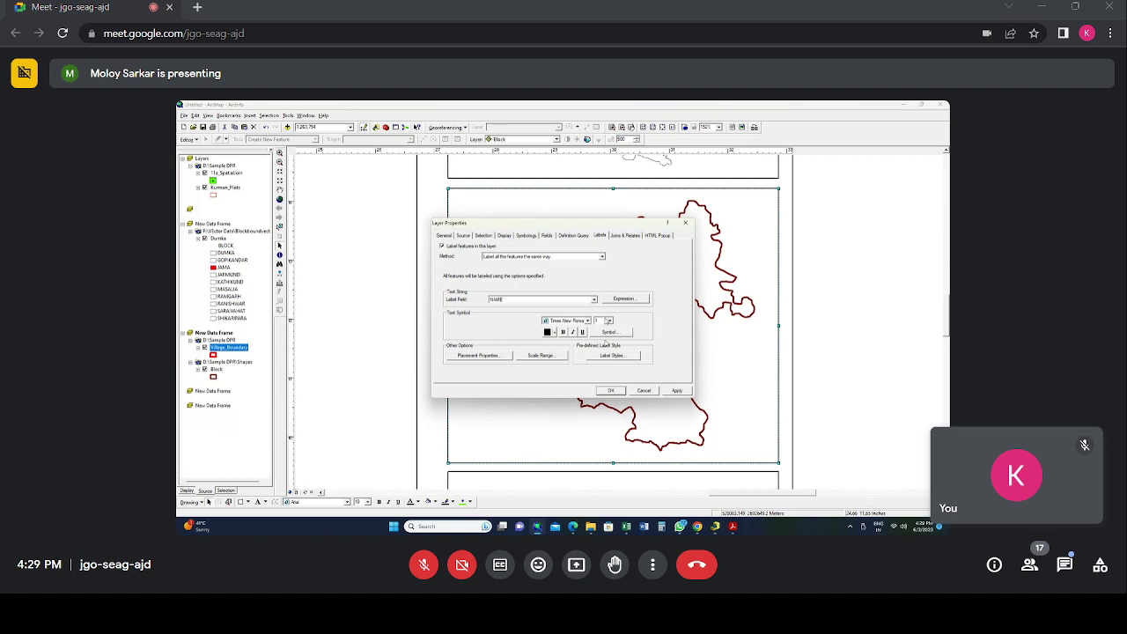
left_click(610, 390)
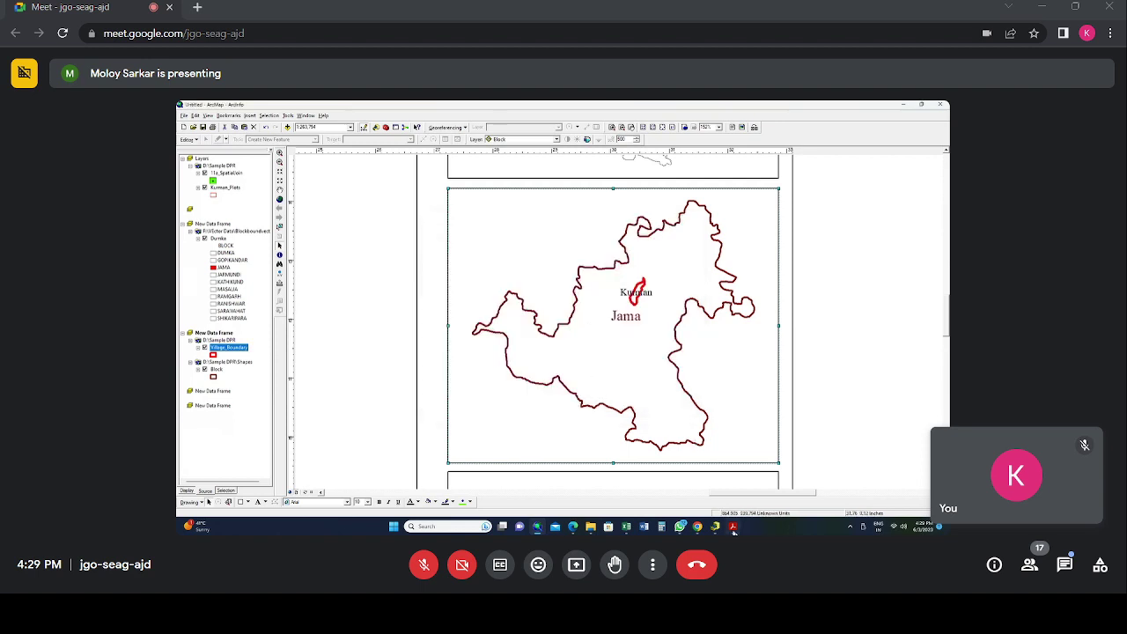
mouse_move(734, 530)
left_click(718, 491)
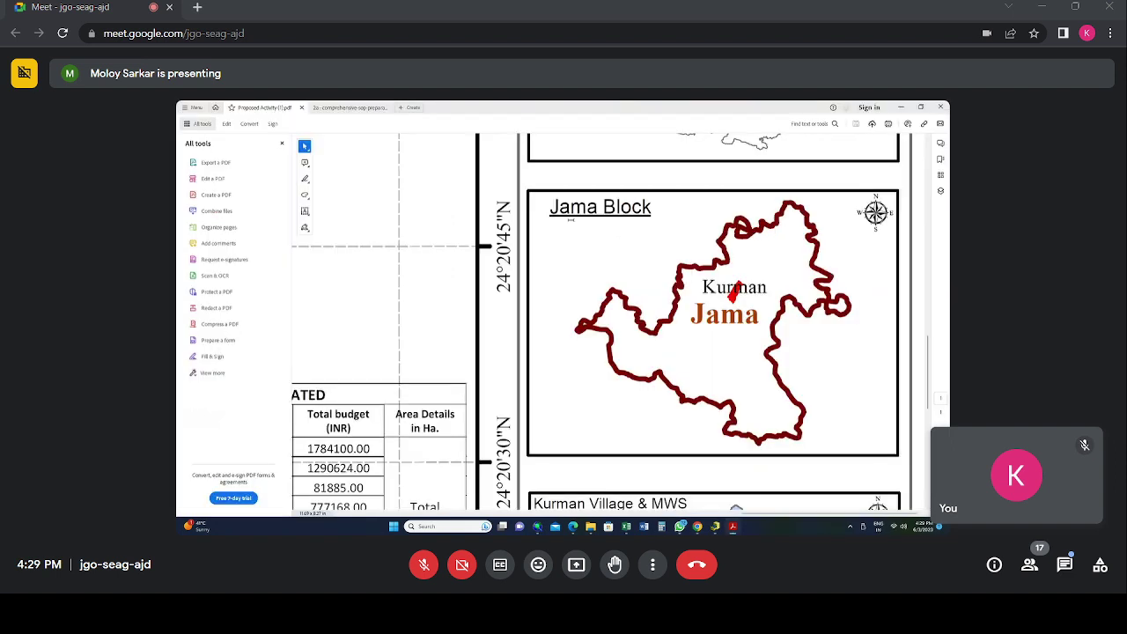
mouse_move(680, 527)
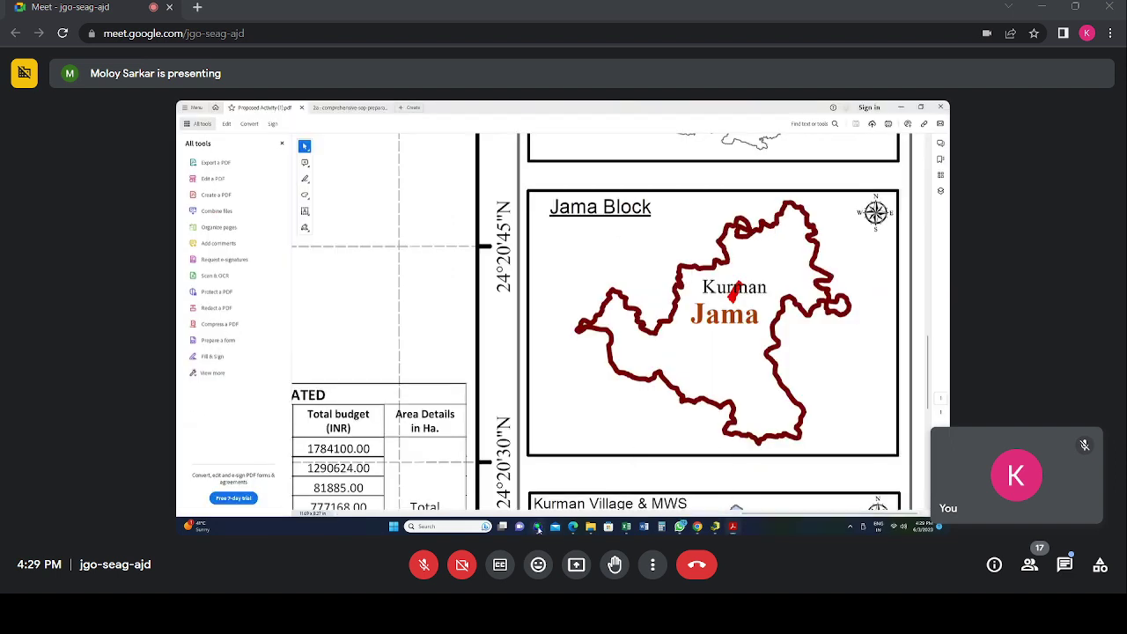
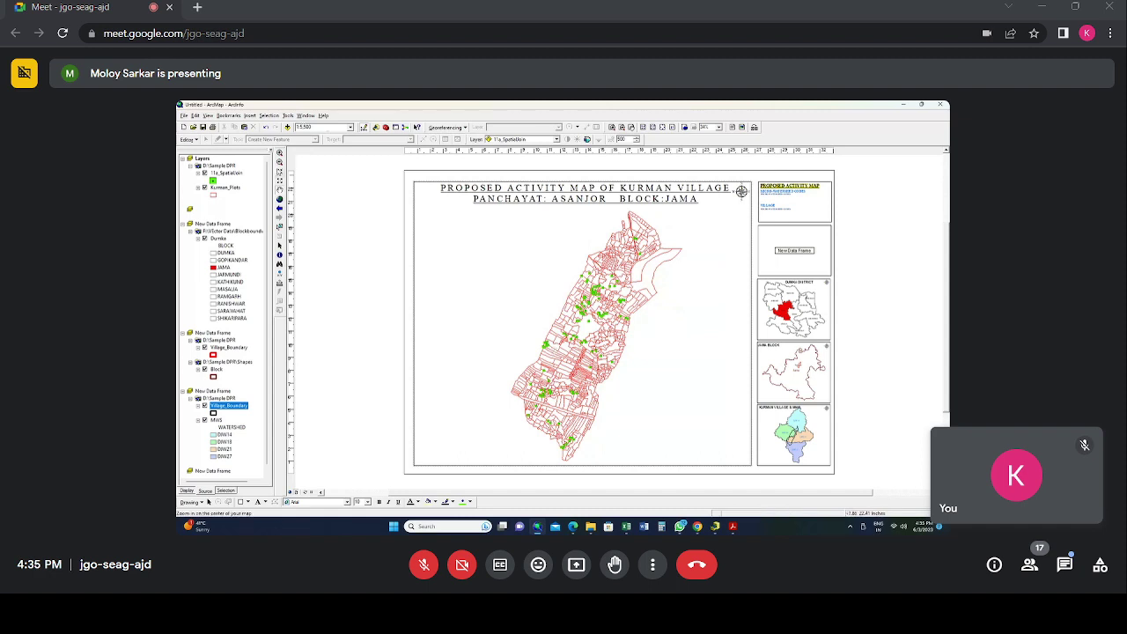
Step: Add Land_class.shp from the Land Class folder in Sample DPR to the main Layers data frame
left_click(287, 128)
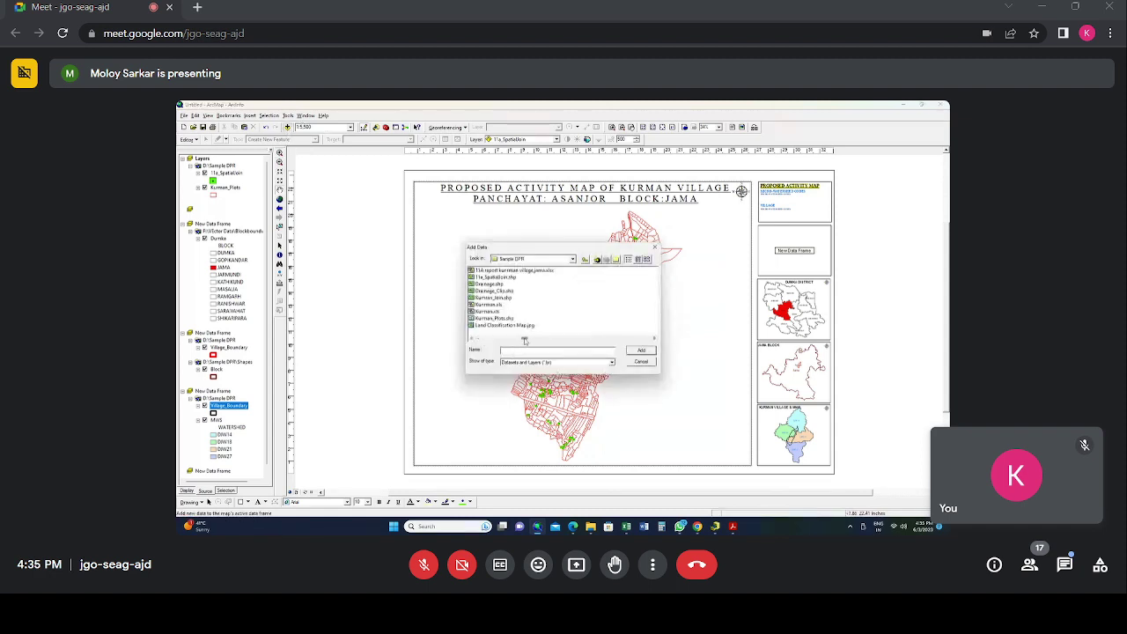
left_click(566, 338)
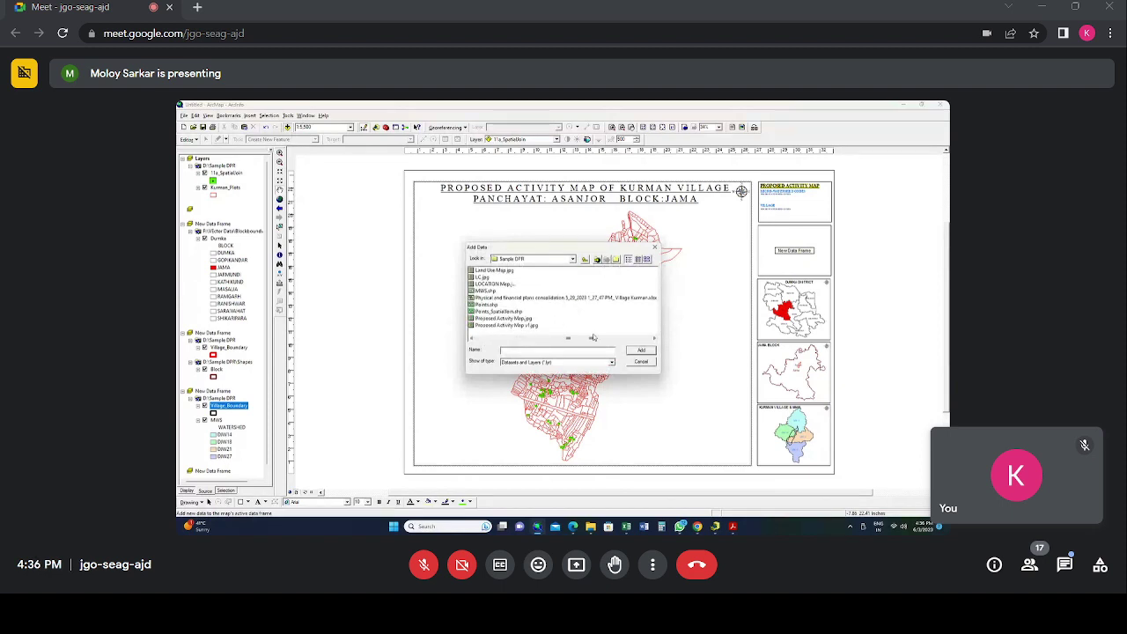
left_click_drag(572, 337, 490, 340)
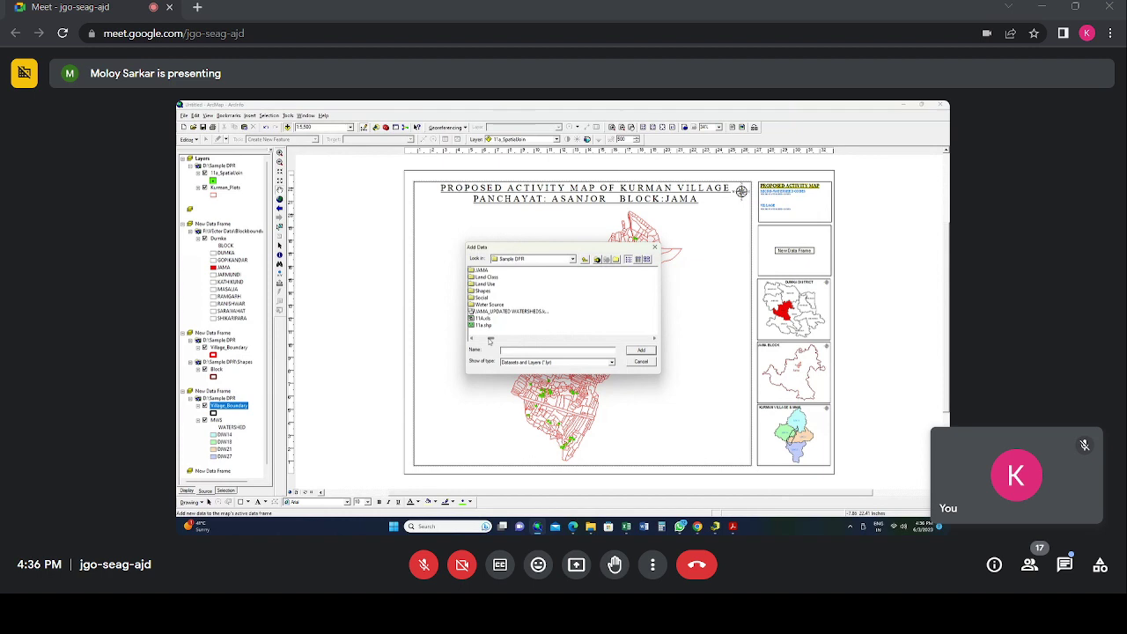
double_click(483, 291)
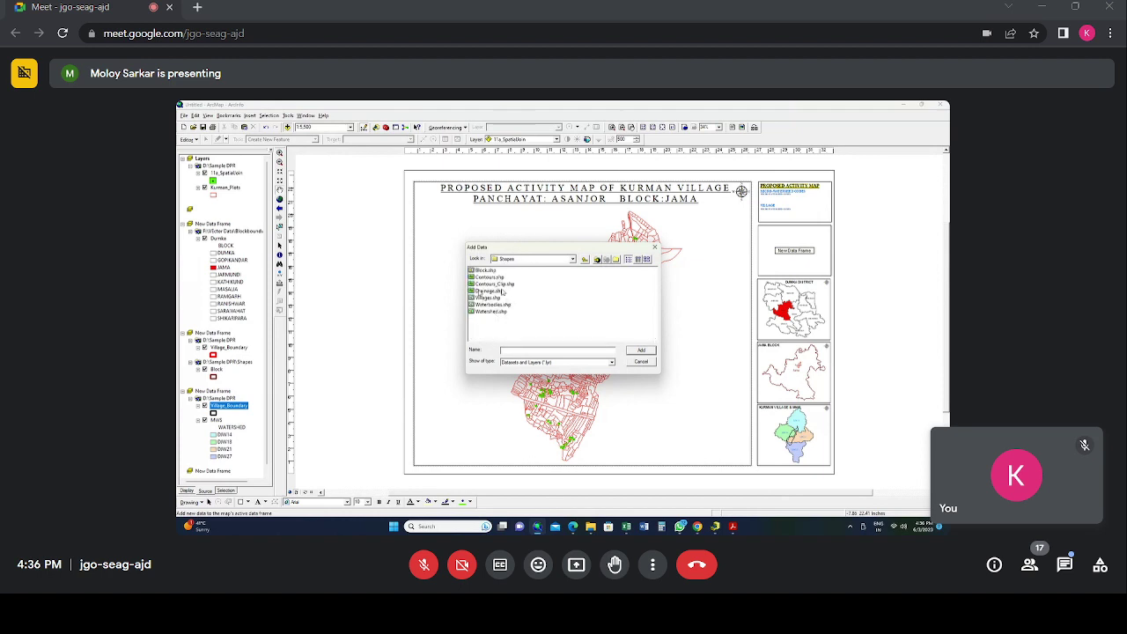
left_click(585, 259)
double_click(480, 272)
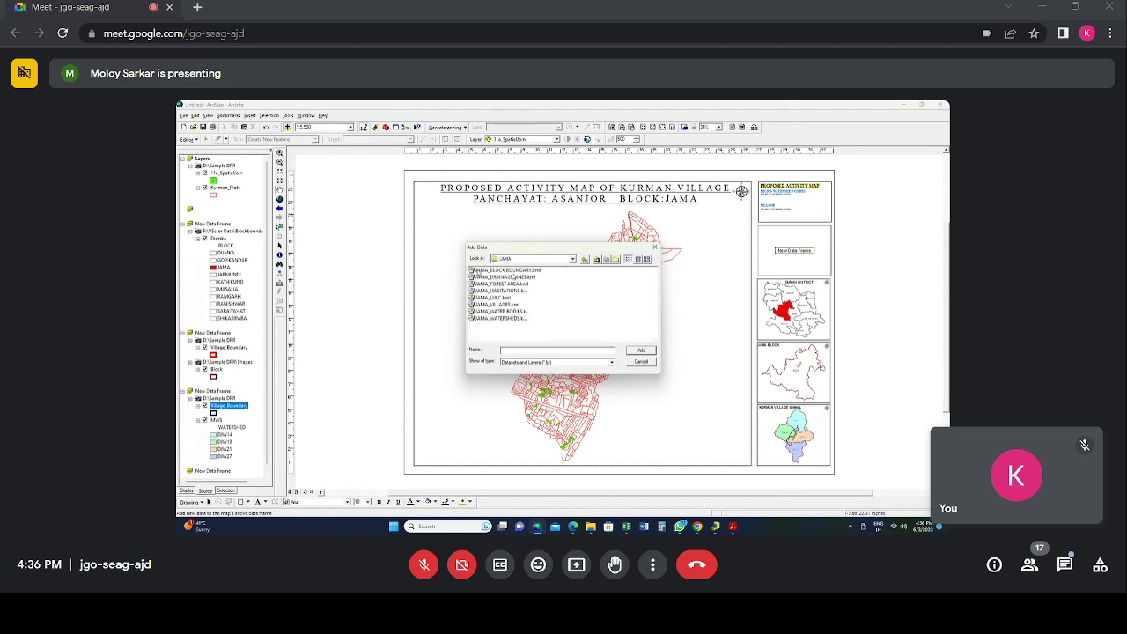
left_click(585, 260)
double_click(485, 276)
left_click(487, 270)
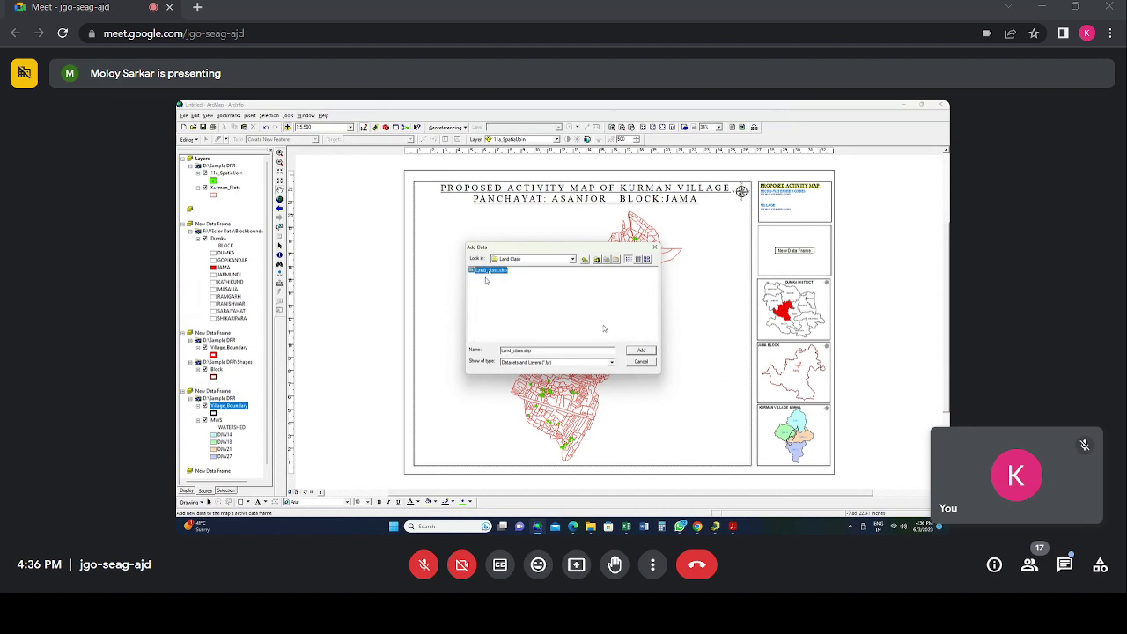
left_click(644, 350)
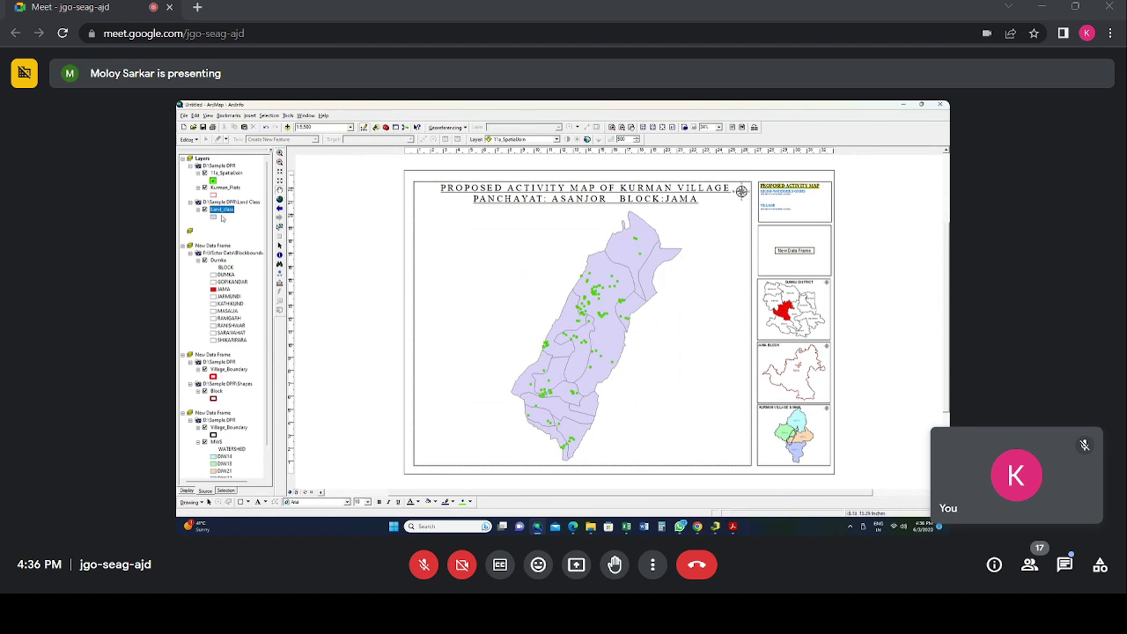
Step: Symbolize the Land_class layer by unique values of the Desc_ field, including all values
double_click(222, 211)
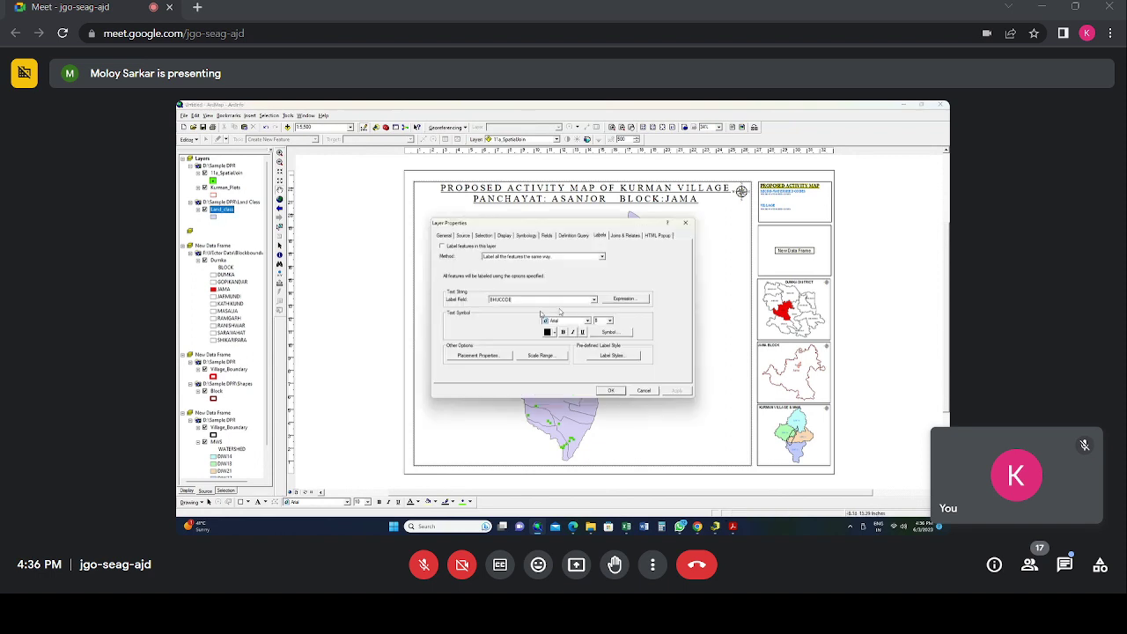
left_click(526, 235)
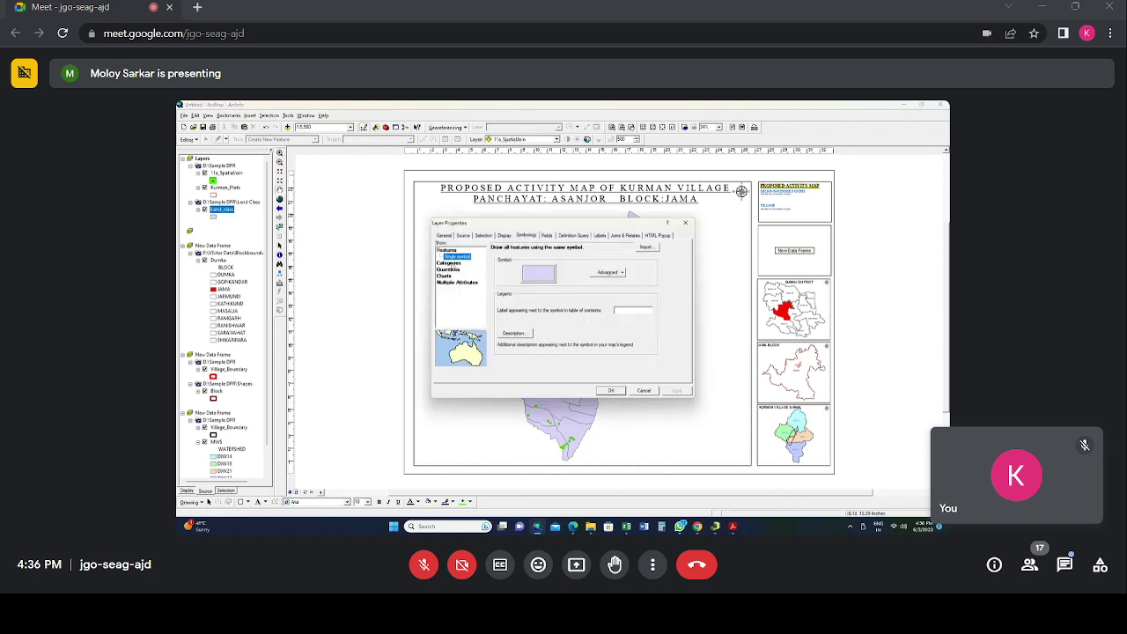
left_click(449, 263)
left_click(528, 265)
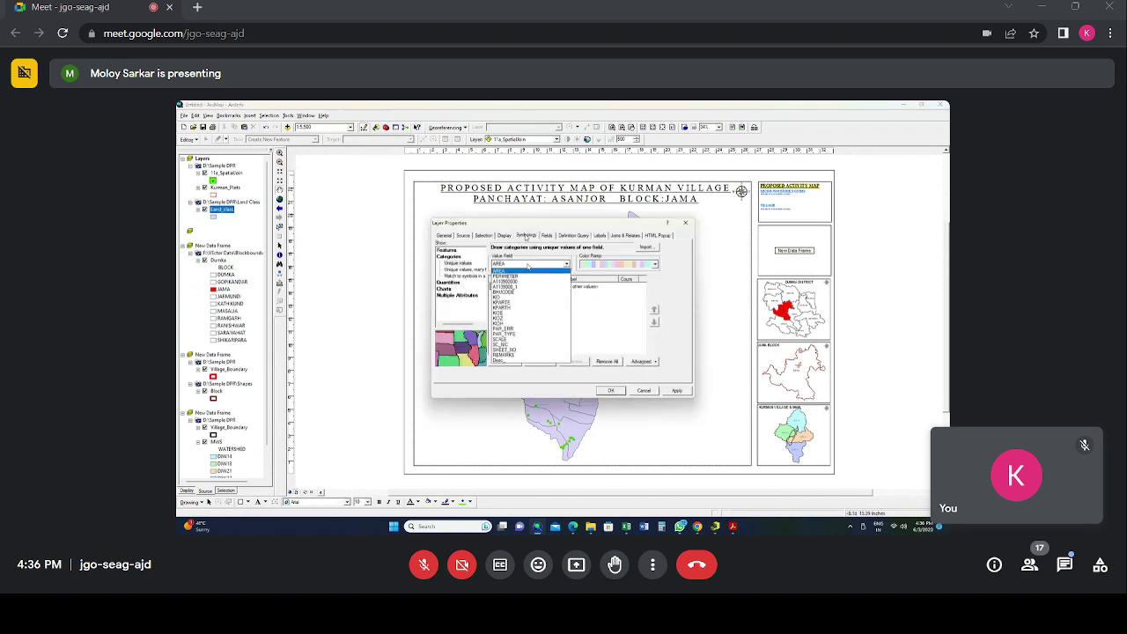
left_click(499, 361)
left_click(508, 363)
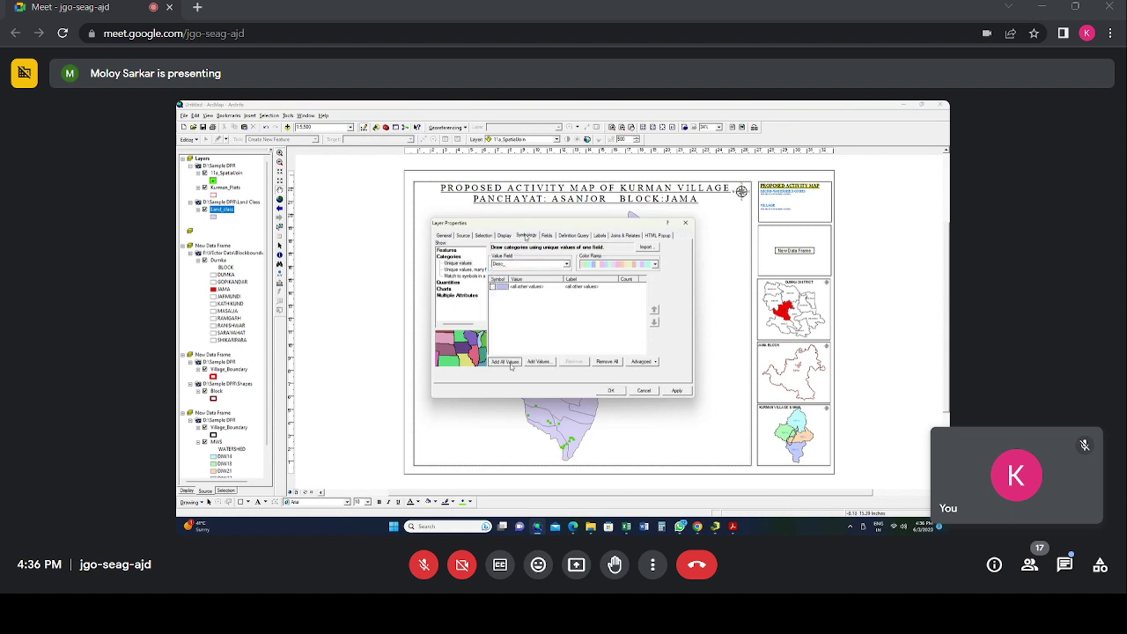
left_click(672, 390)
left_click(612, 391)
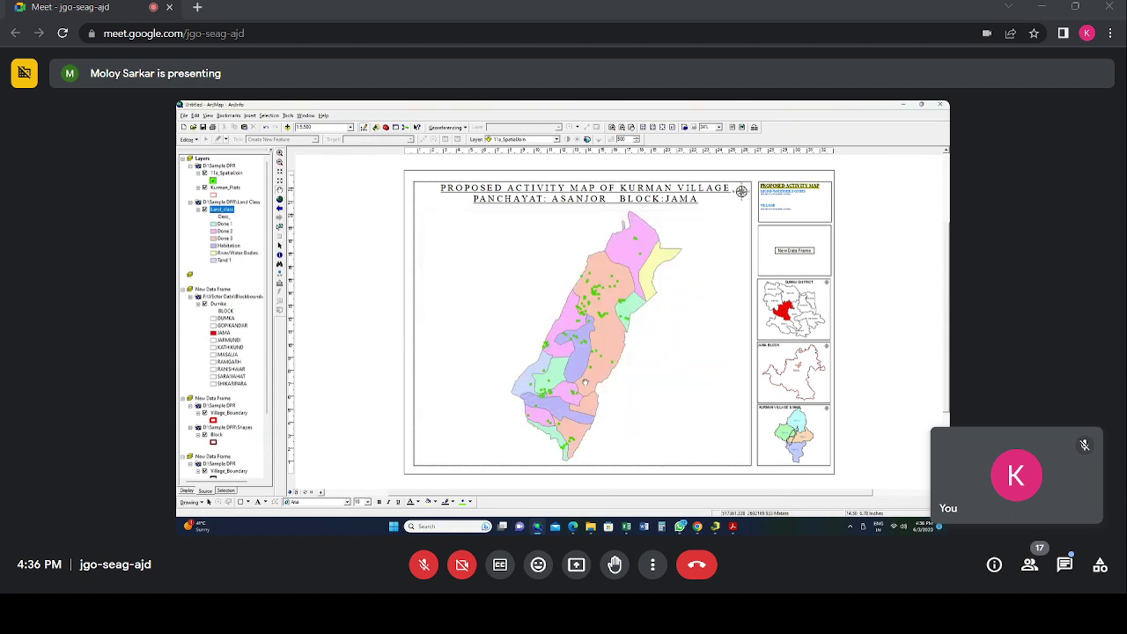
Step: Open the Done 1 land class symbol and search the comprehensive SOP PDF for the prescribed land classification symbology
left_click(213, 224)
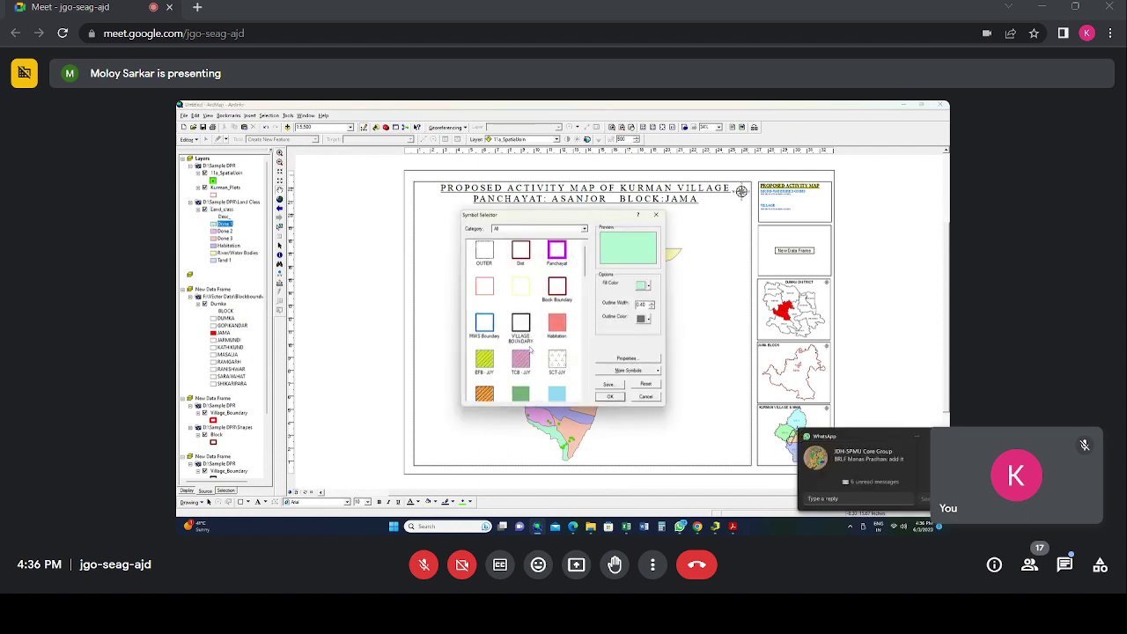
scroll(531, 351, "down", 1)
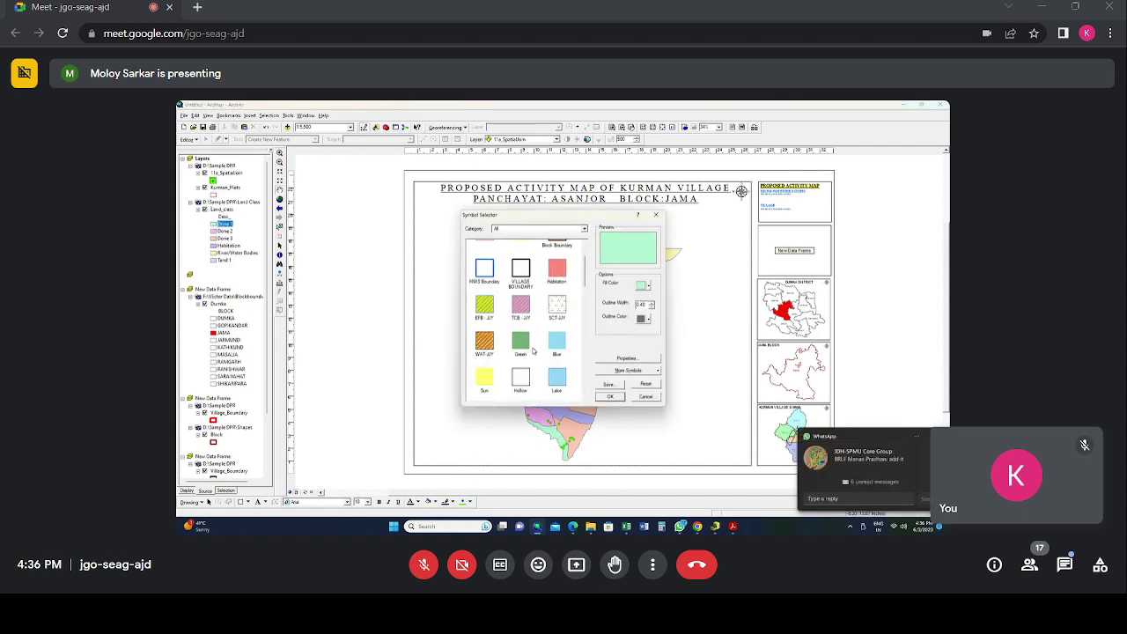
left_click(734, 527)
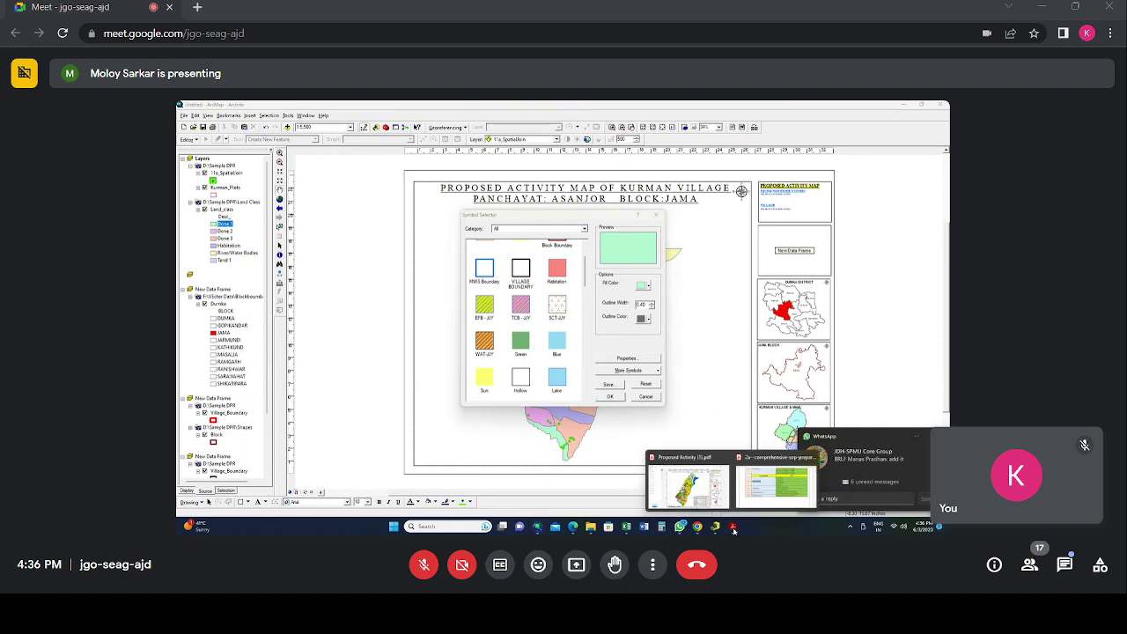
left_click(775, 482)
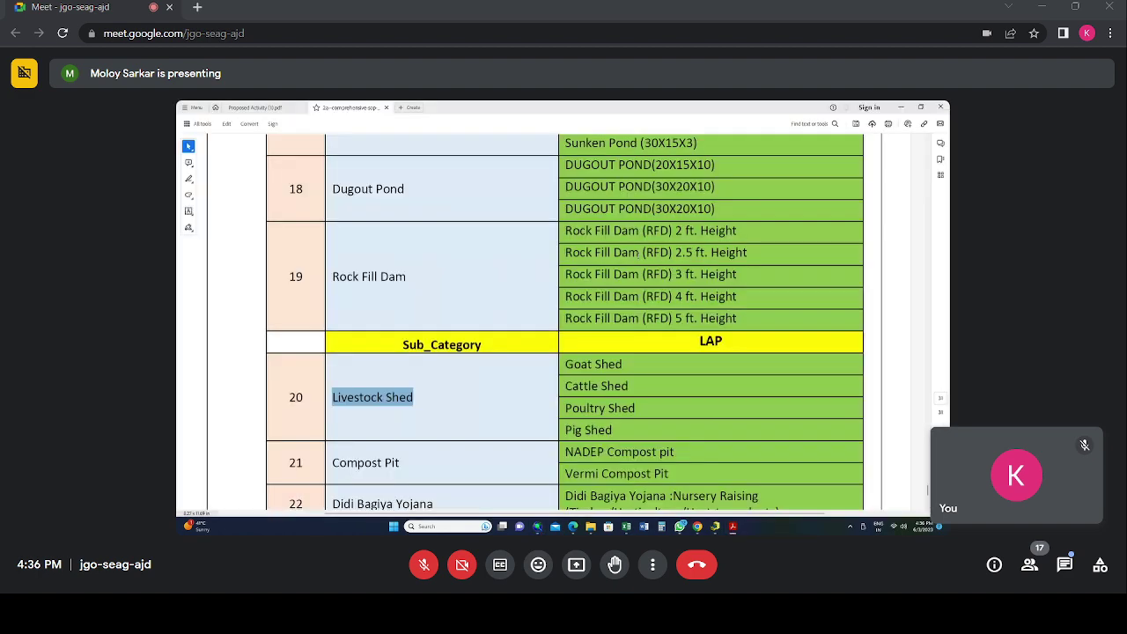
scroll(861, 417, "up", 5)
scroll(881, 407, "up", 15)
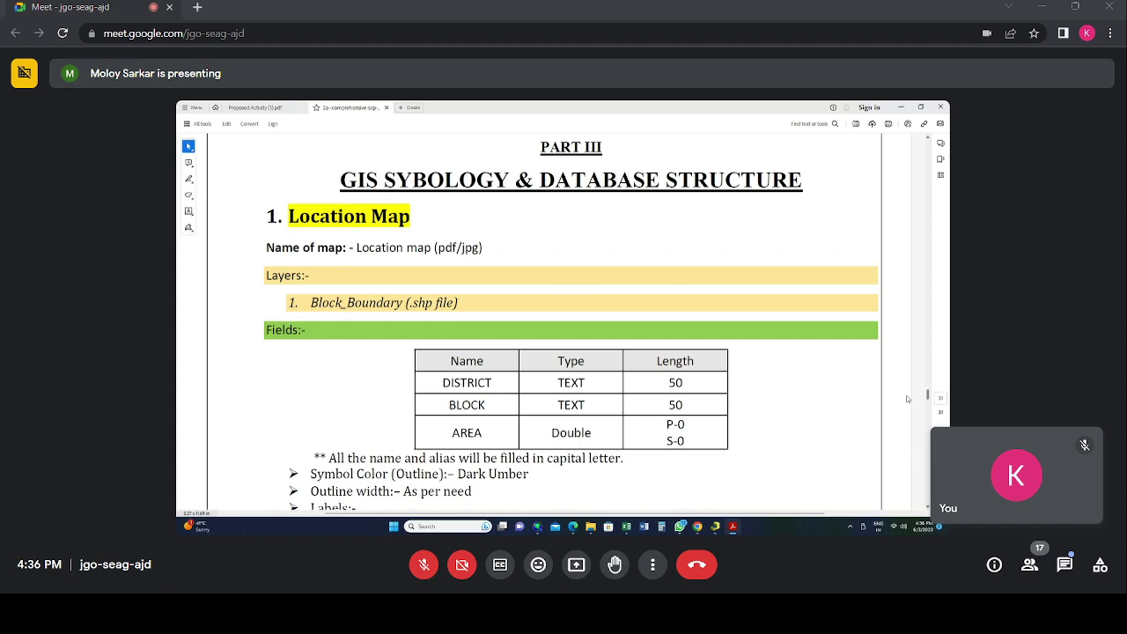
scroll(909, 399, "up", 5)
left_click_drag(905, 390, 897, 339)
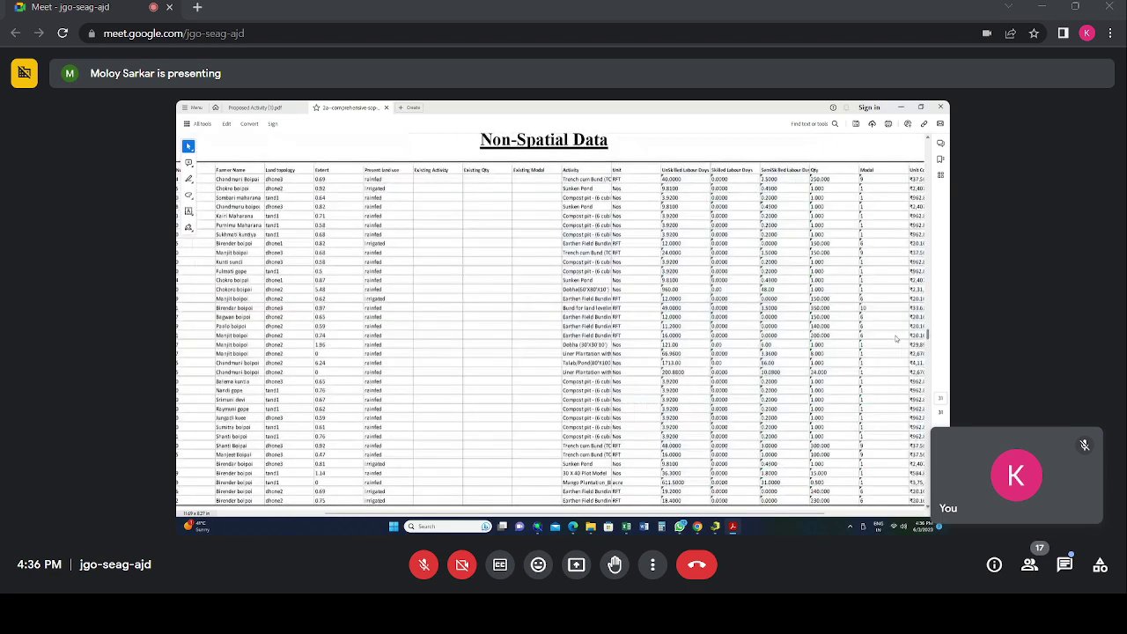
scroll(888, 477, "up", 5)
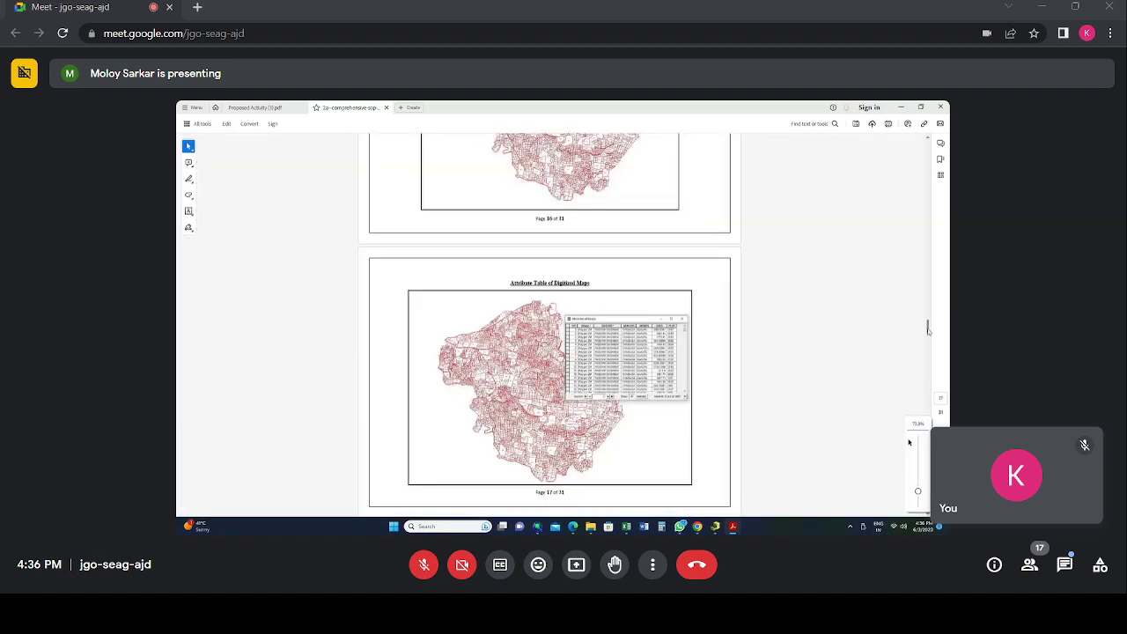
scroll(921, 306, "up", 10)
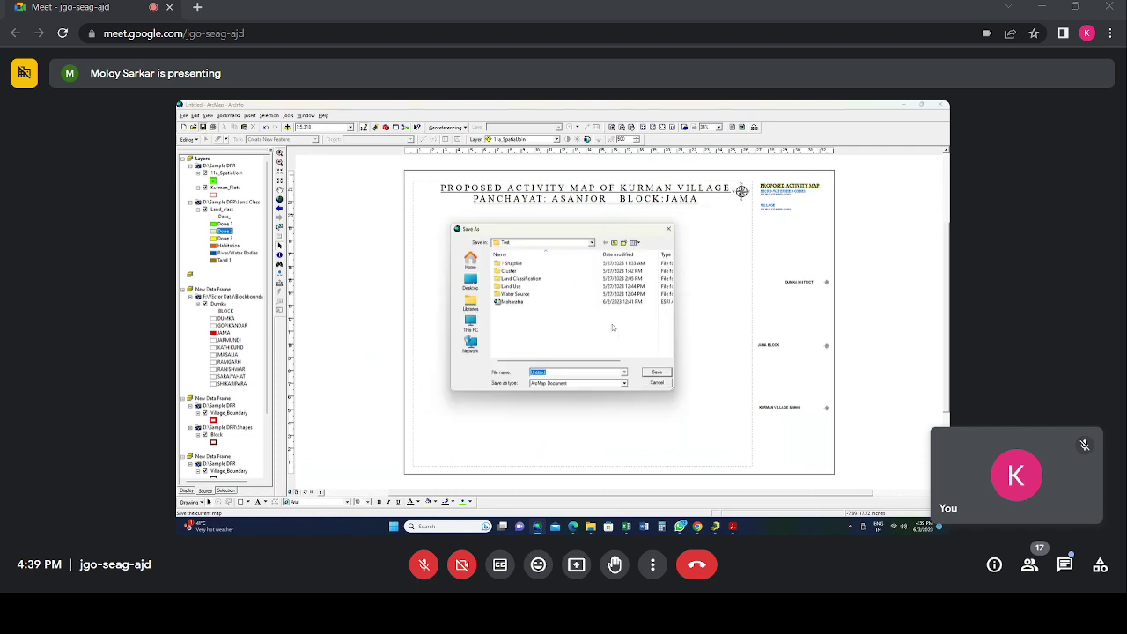
Step: Save the map document as aCTIVITY in the Sample DPR folder on the D: drive
left_click(471, 284)
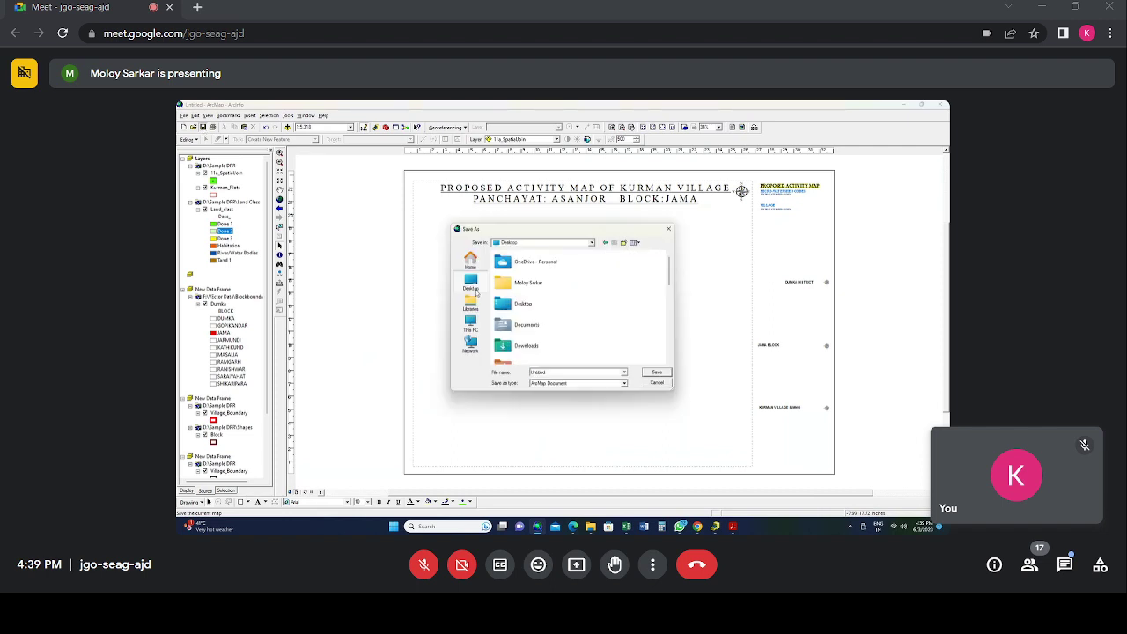
scroll(563, 317, "down", 5)
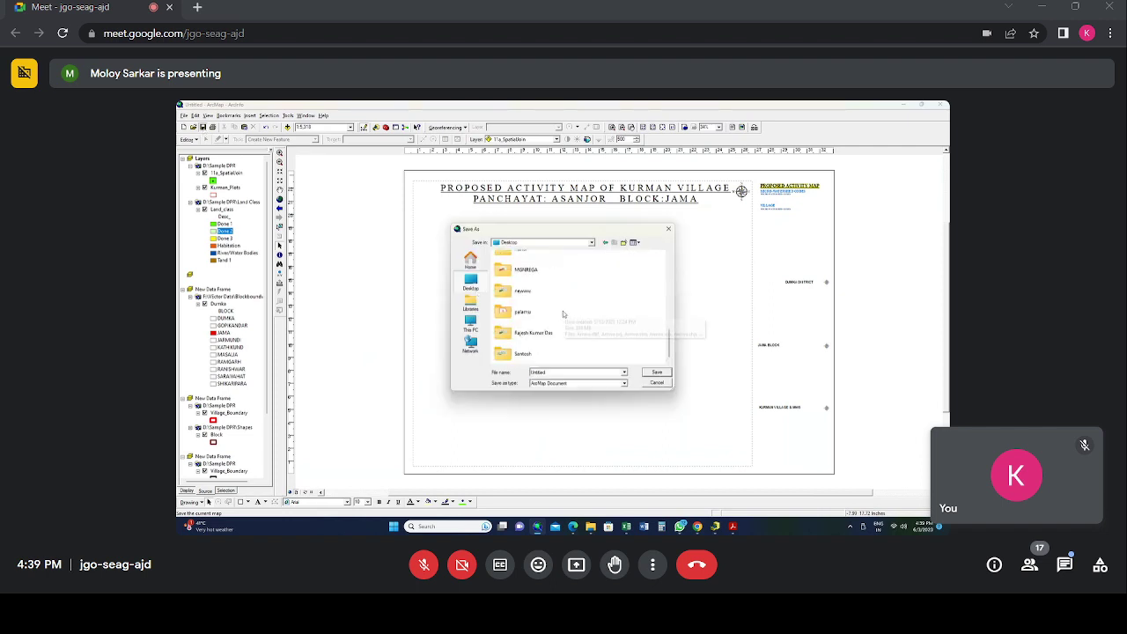
left_click(475, 326)
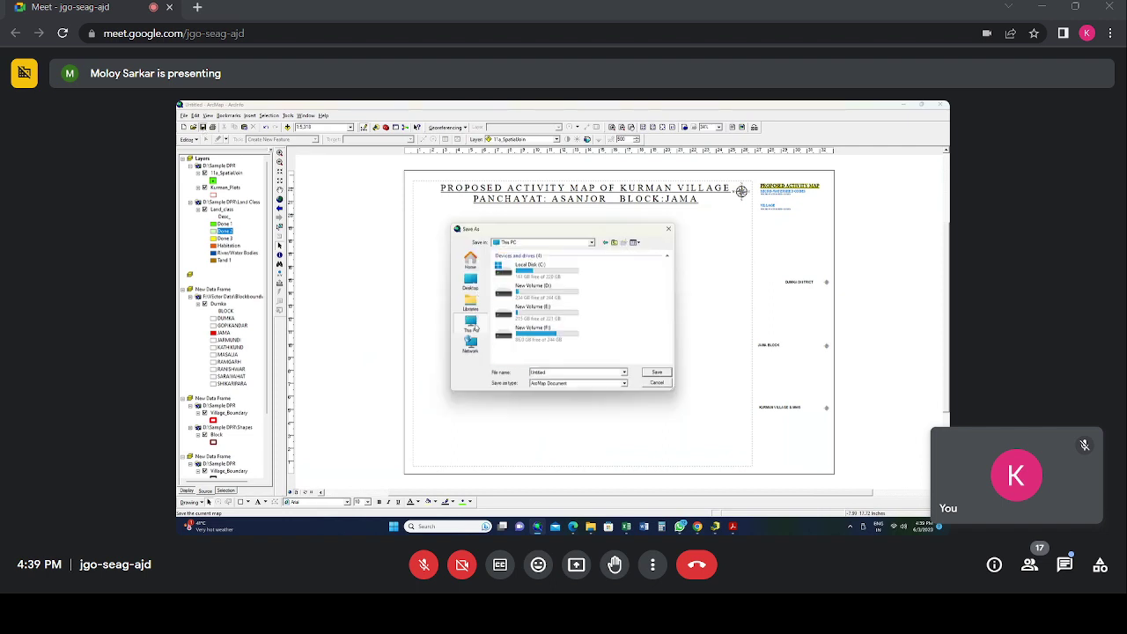
double_click(561, 290)
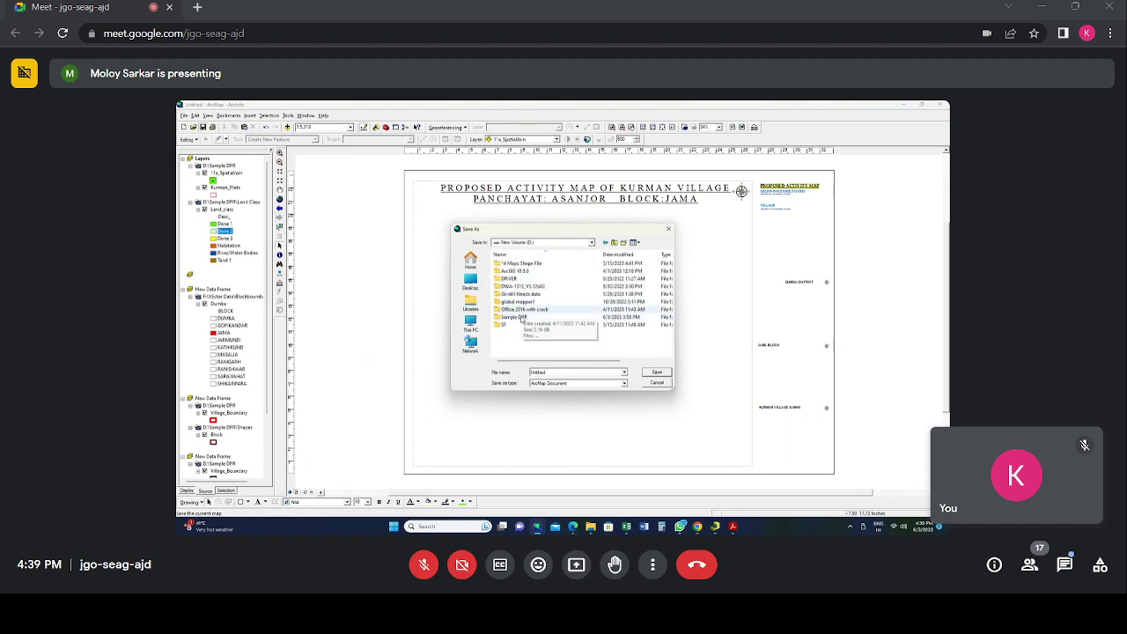
double_click(521, 318)
left_click(523, 319)
scroll(559, 330, "down", 1)
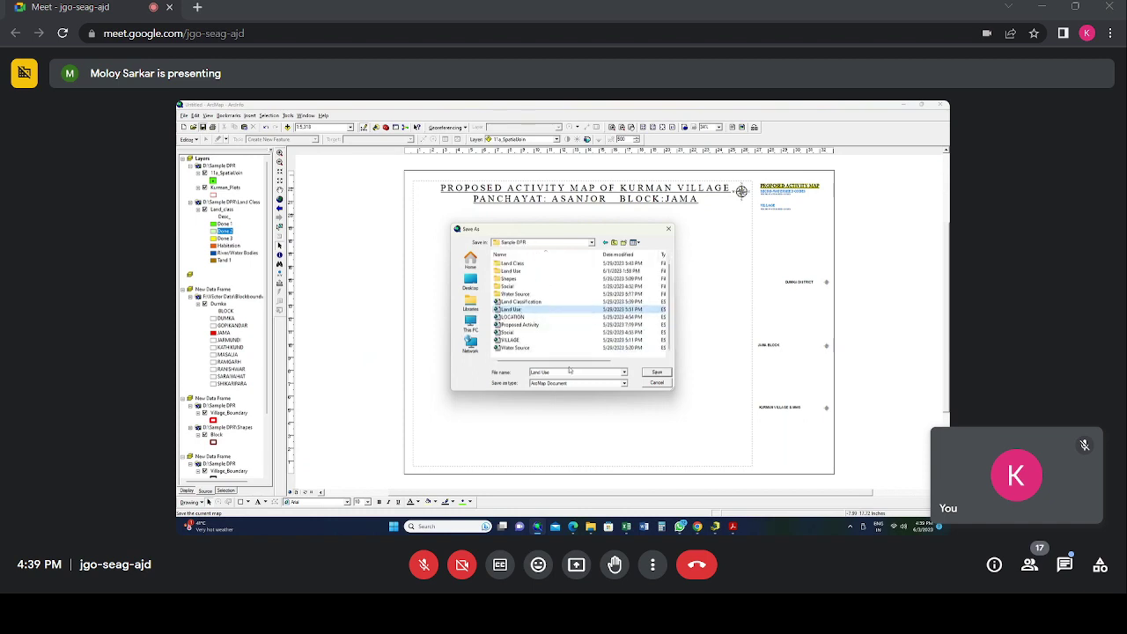
left_click(570, 371)
left_click(561, 373)
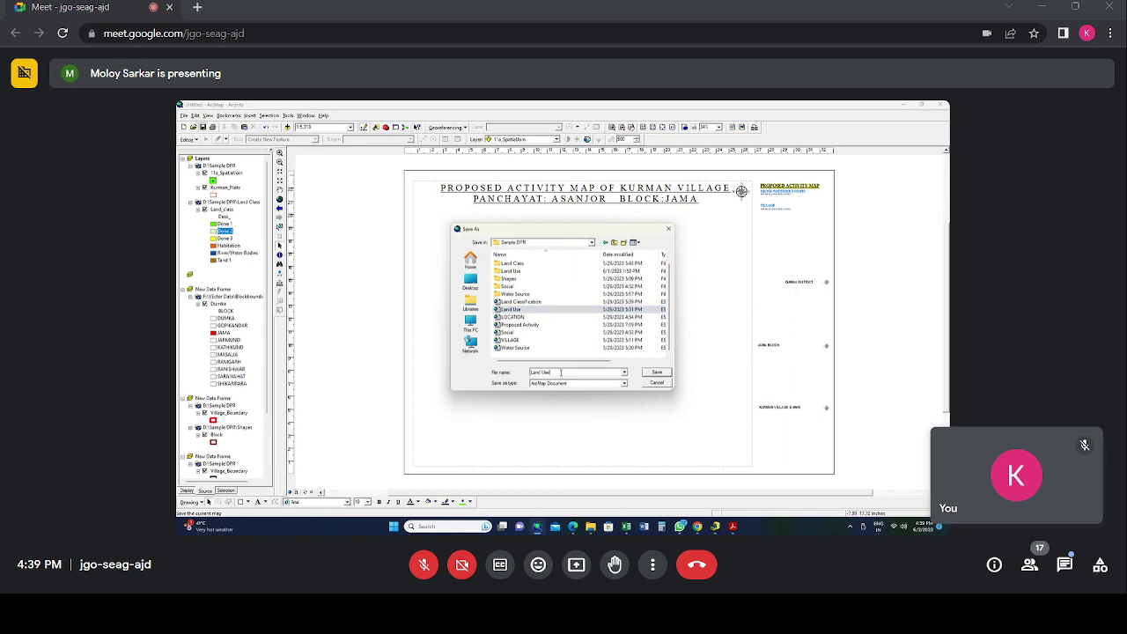
left_click_drag(561, 373, 515, 371)
type("aC")
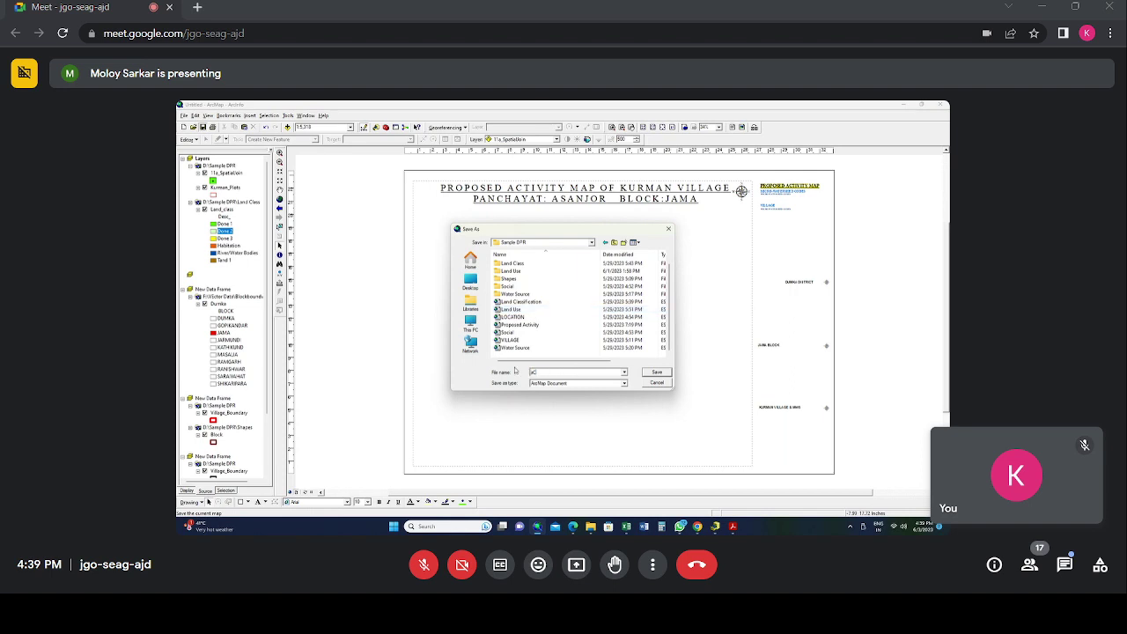
type("TIVITY")
left_click(664, 377)
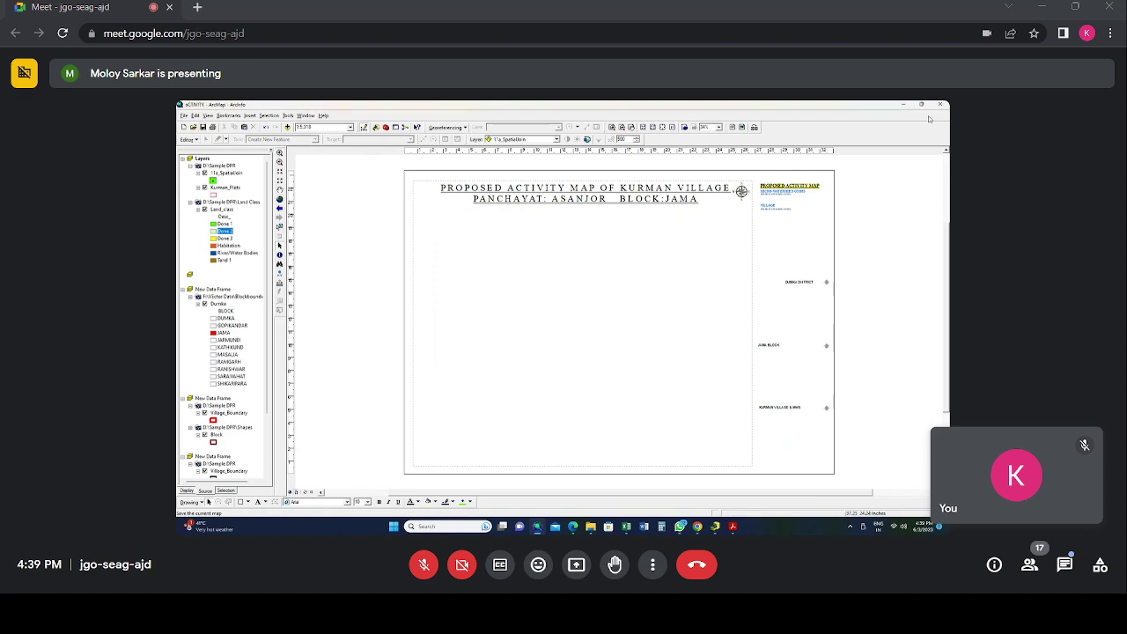
Step: Switch to File Explorer and locate the saved aCTIVITY map document in the Sample DPR folder
left_click(904, 105)
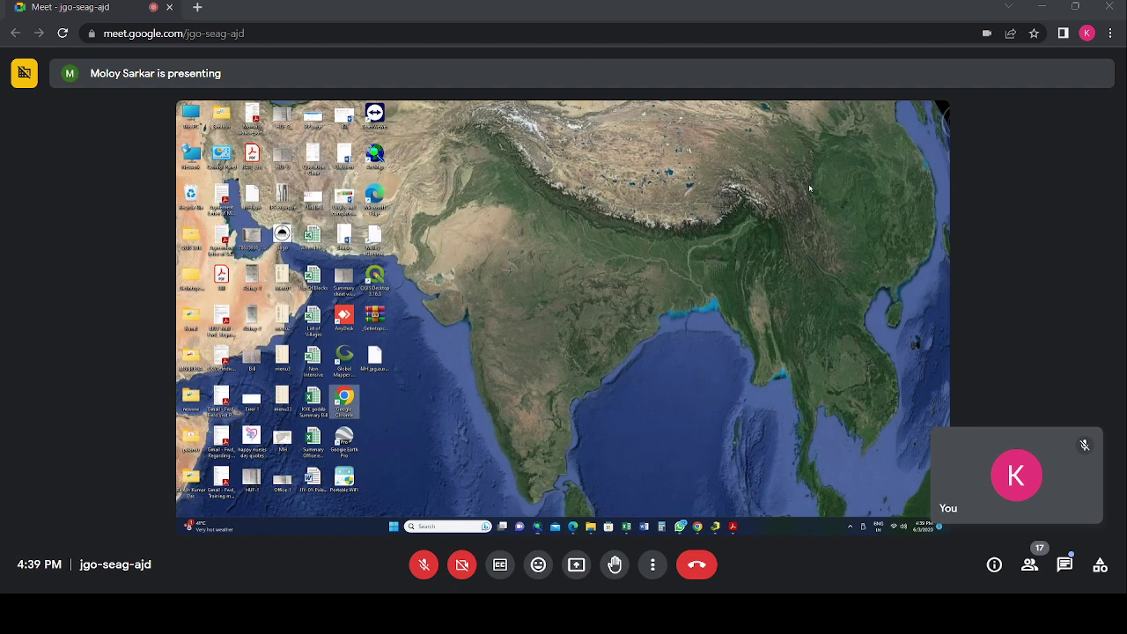
left_click(590, 526)
left_click(537, 475)
left_click(291, 353)
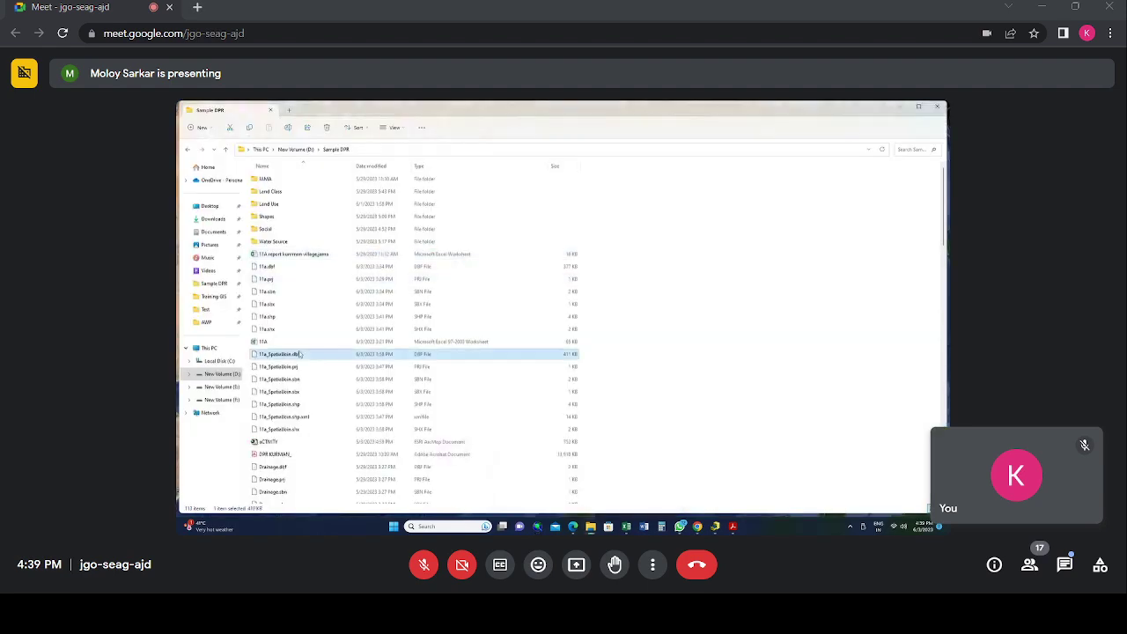
left_click(291, 442)
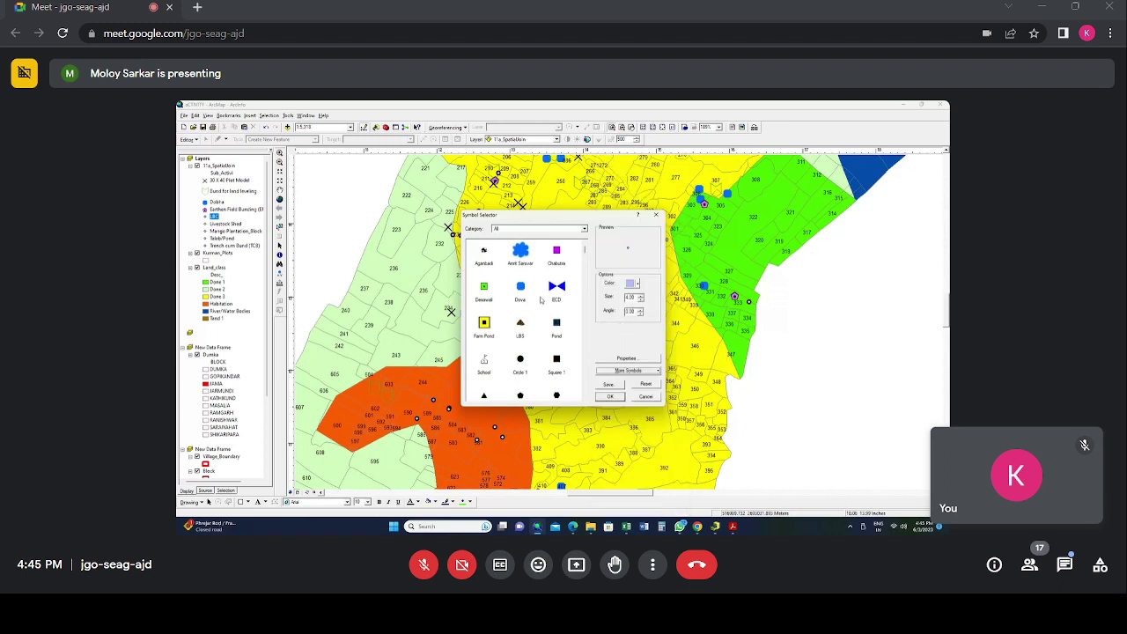
Step: Browse the available marker symbols for the LBC activity class
scroll(547, 296, "down", 5)
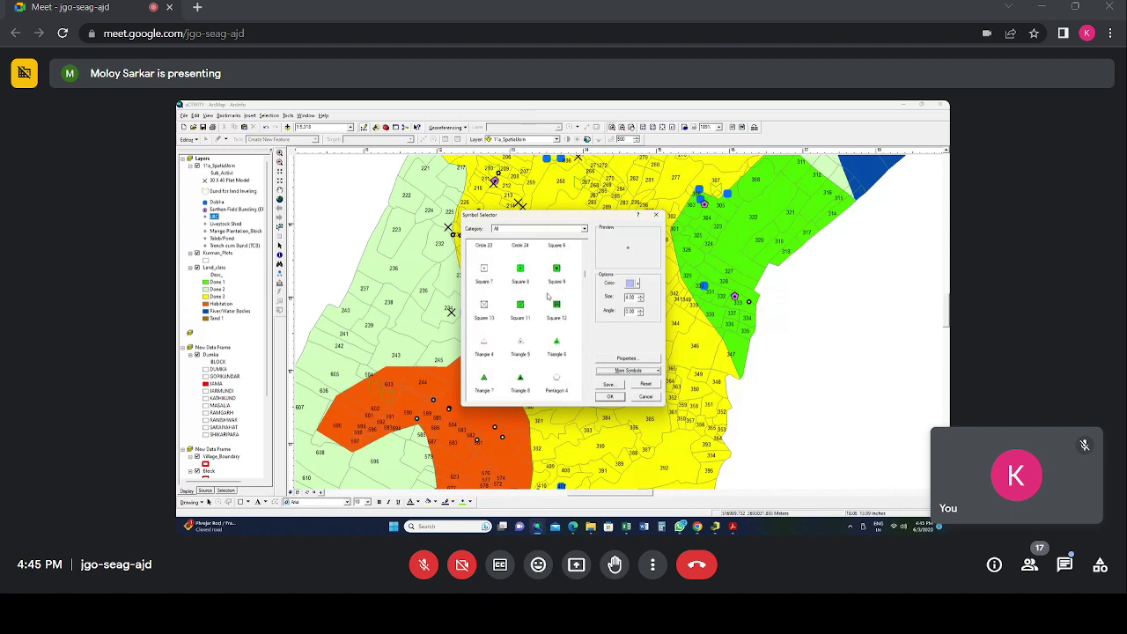
scroll(547, 295, "down", 5)
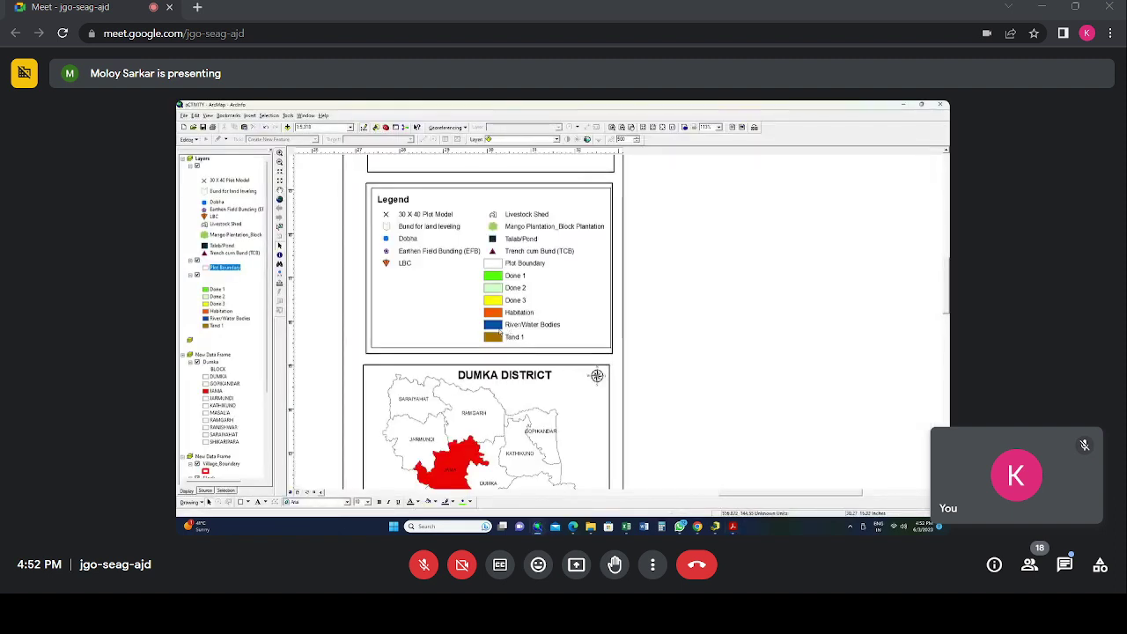
left_click_drag(649, 359, 620, 402)
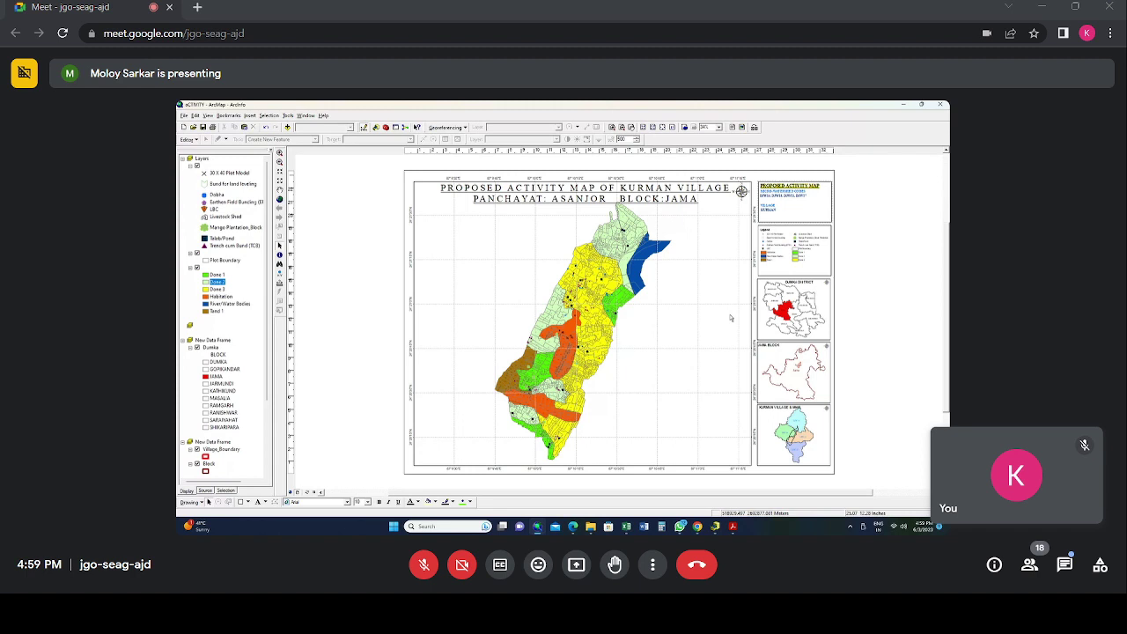
Step: Preview the Proposed Activity reference PDF and return to the map layout in ArcMap
mouse_move(732, 527)
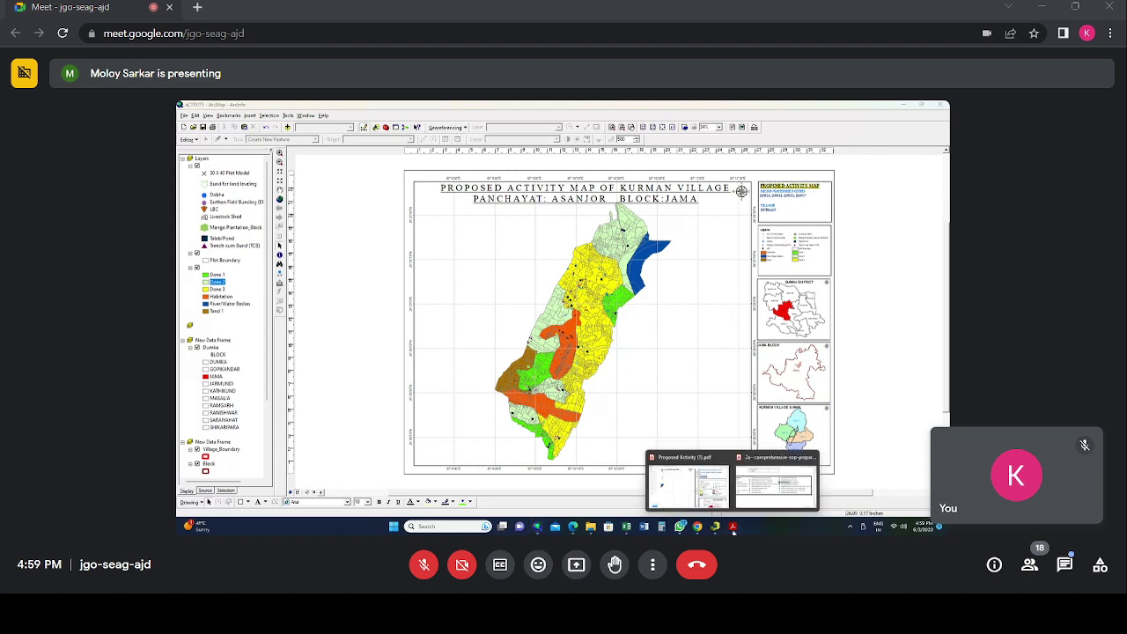
left_click(710, 501)
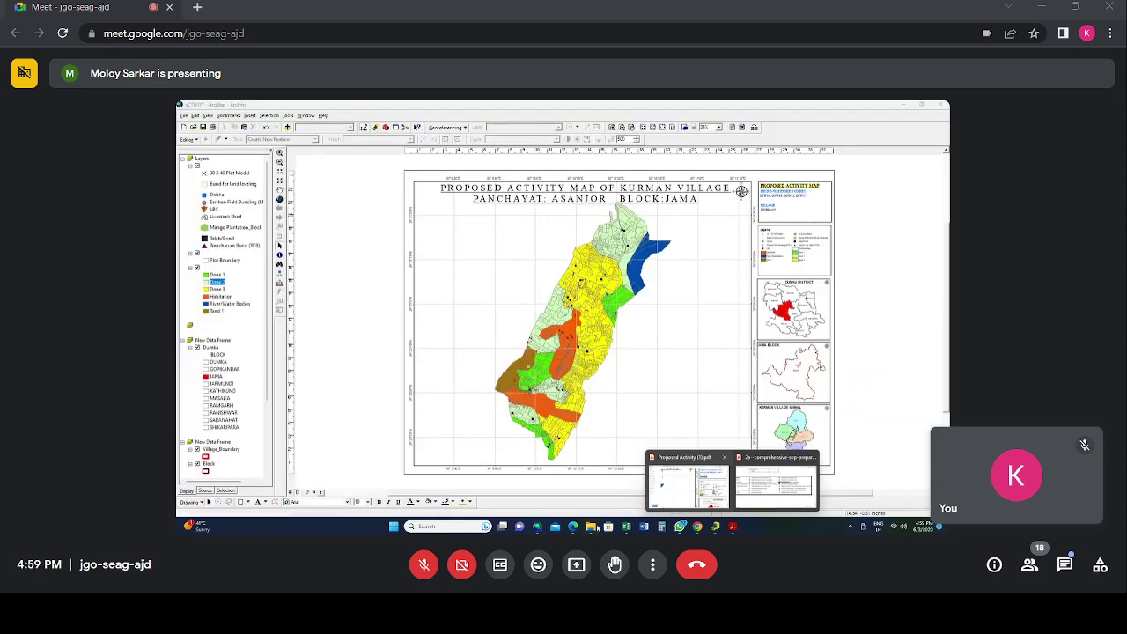
mouse_move(538, 529)
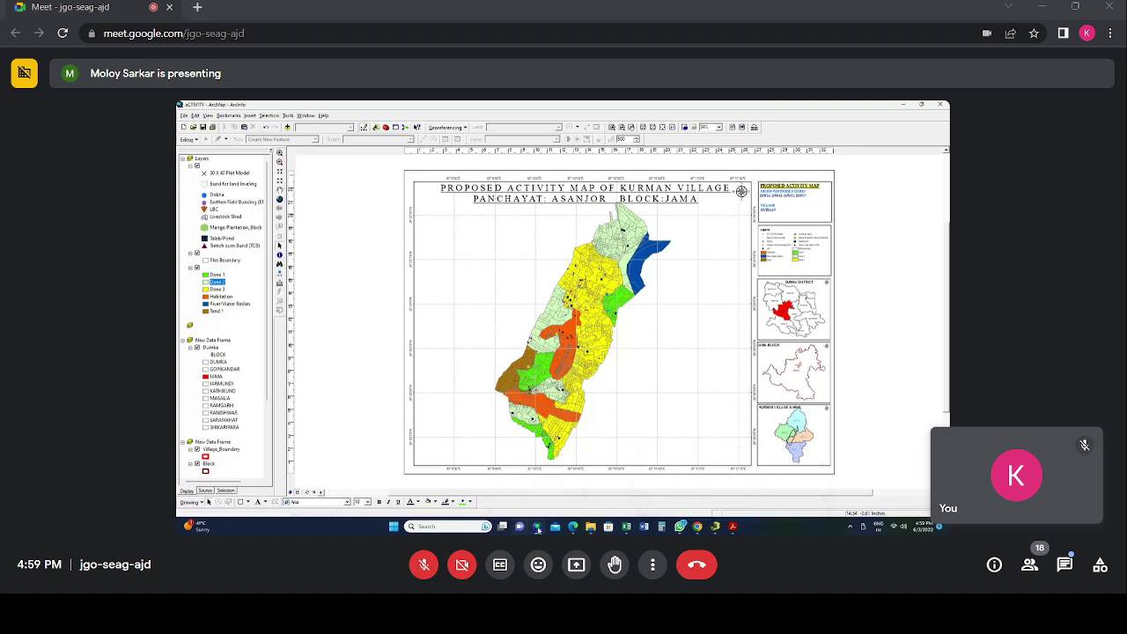
left_click(538, 527)
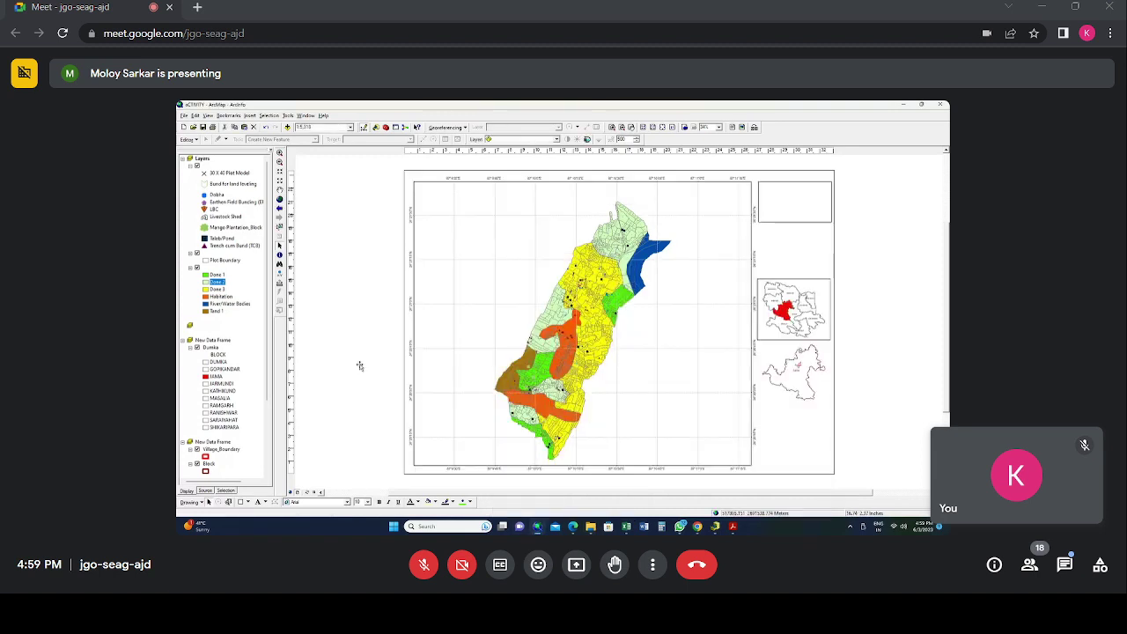
Step: Insert an Alternating Scale Bar 1 for the main map and place it in the lower-left corner of its frame
left_click(251, 115)
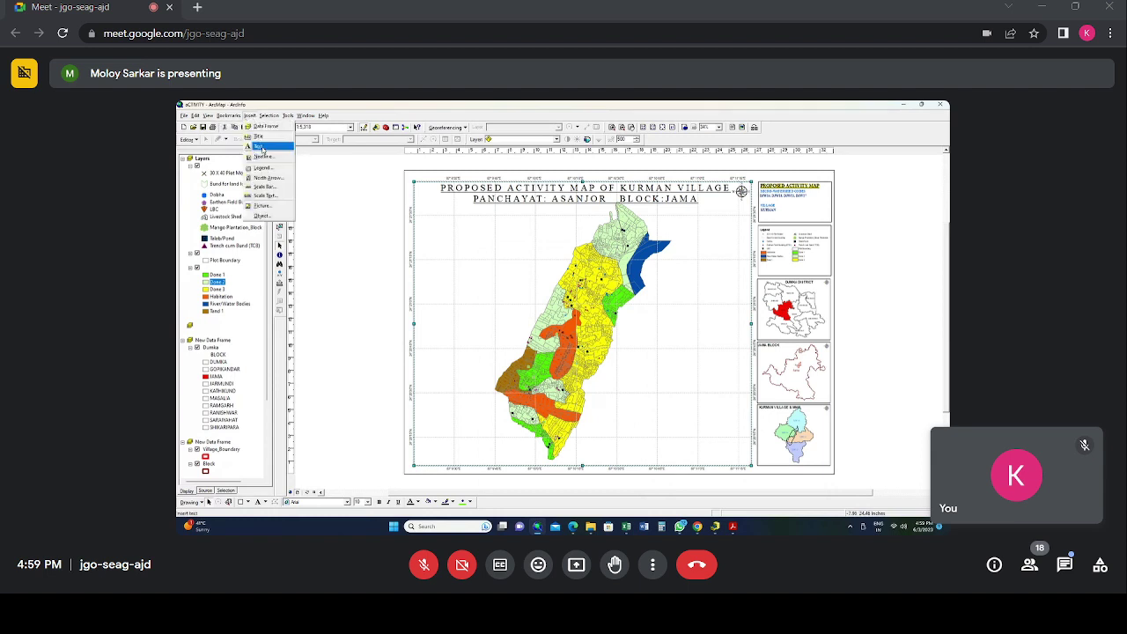
left_click(270, 187)
left_click(225, 236)
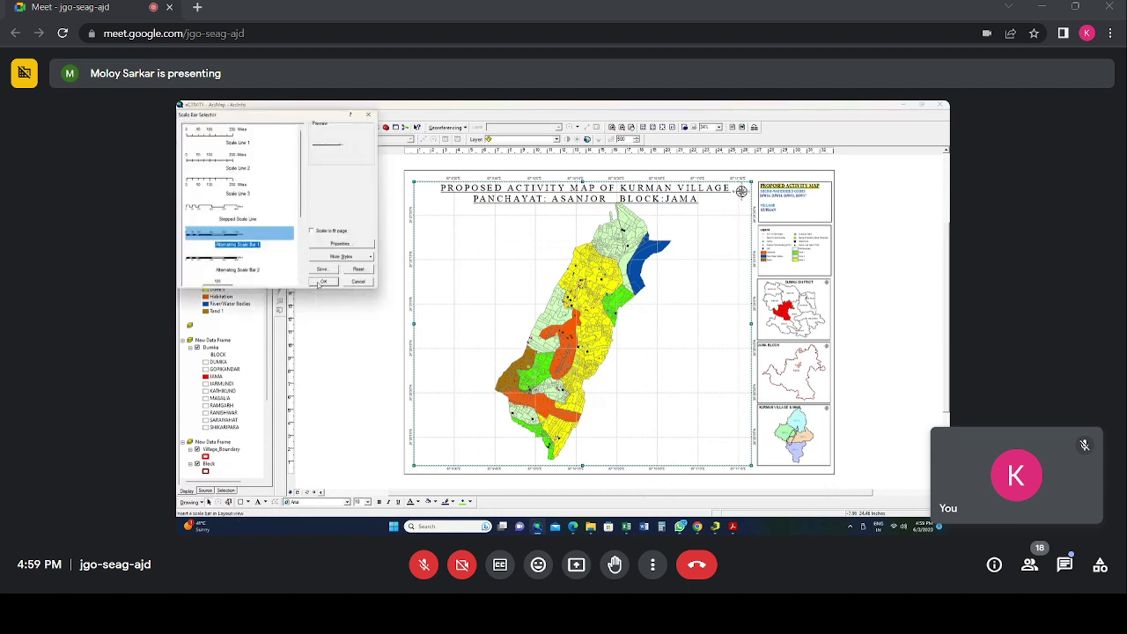
left_click(323, 281)
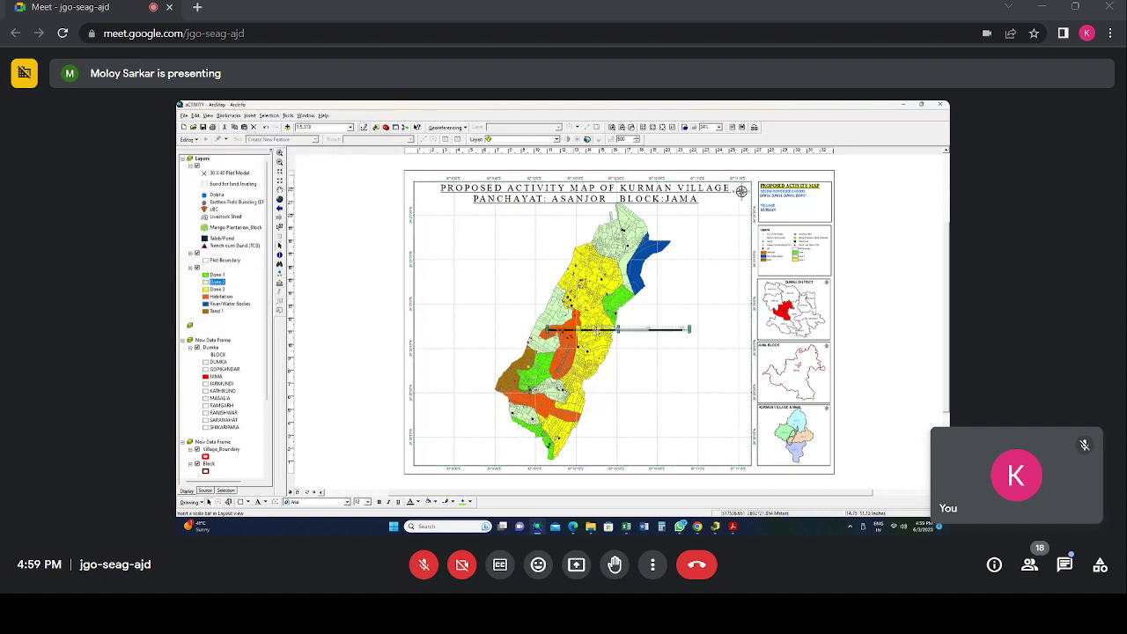
left_click_drag(599, 330, 465, 464)
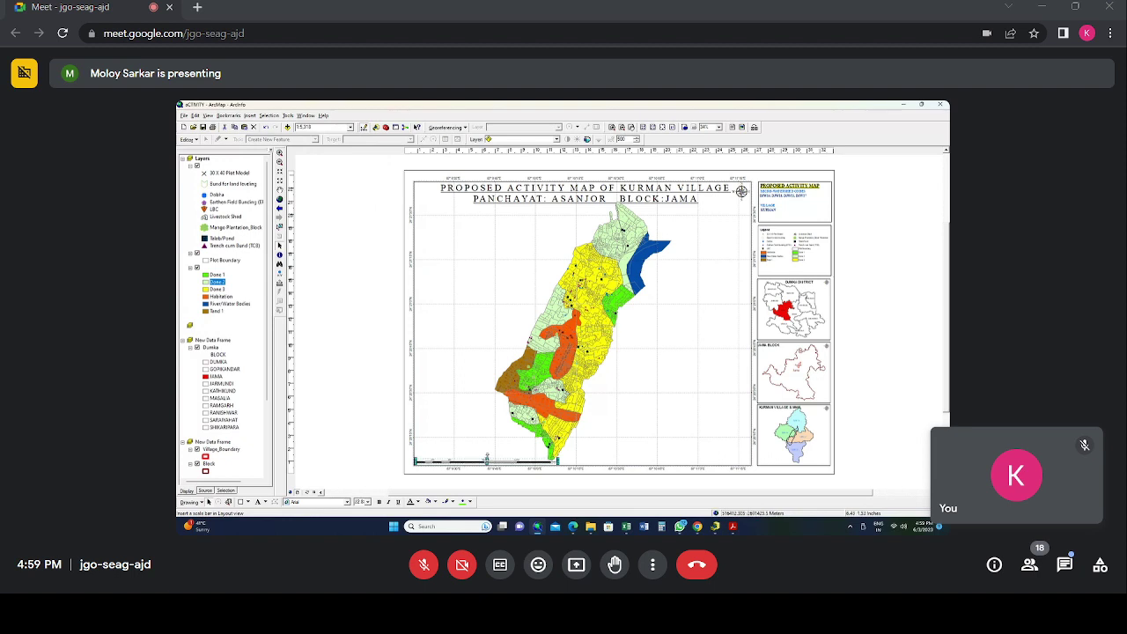
Step: Set the scale bar's division units to Kilometers and its unit label to Km
double_click(481, 459)
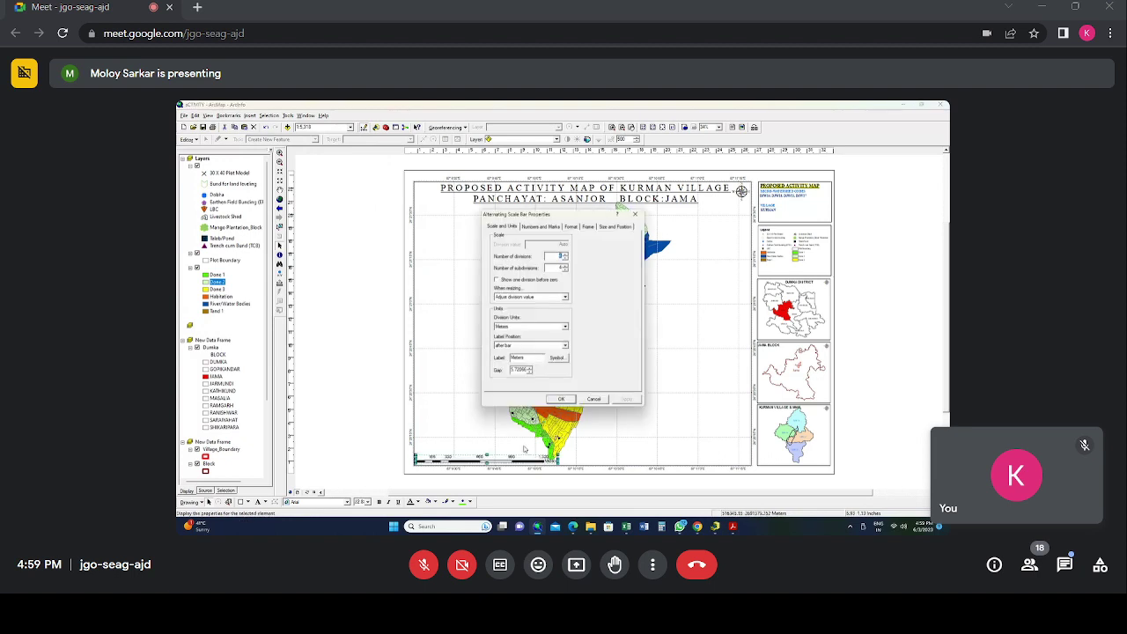
left_click(534, 328)
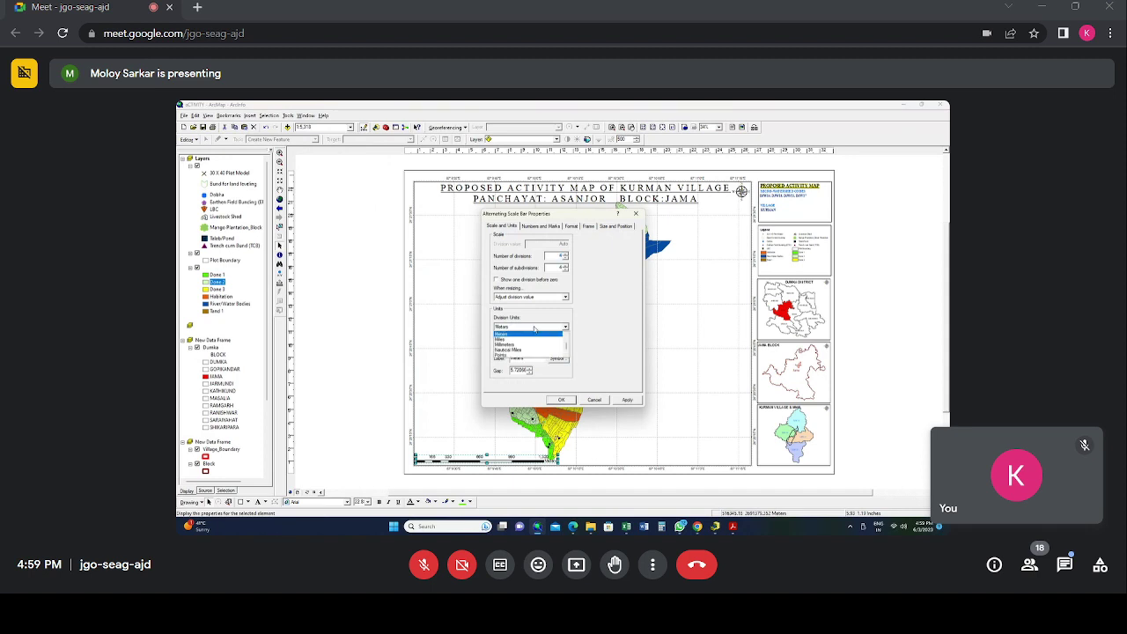
scroll(524, 344, "up", 1)
left_click(515, 346)
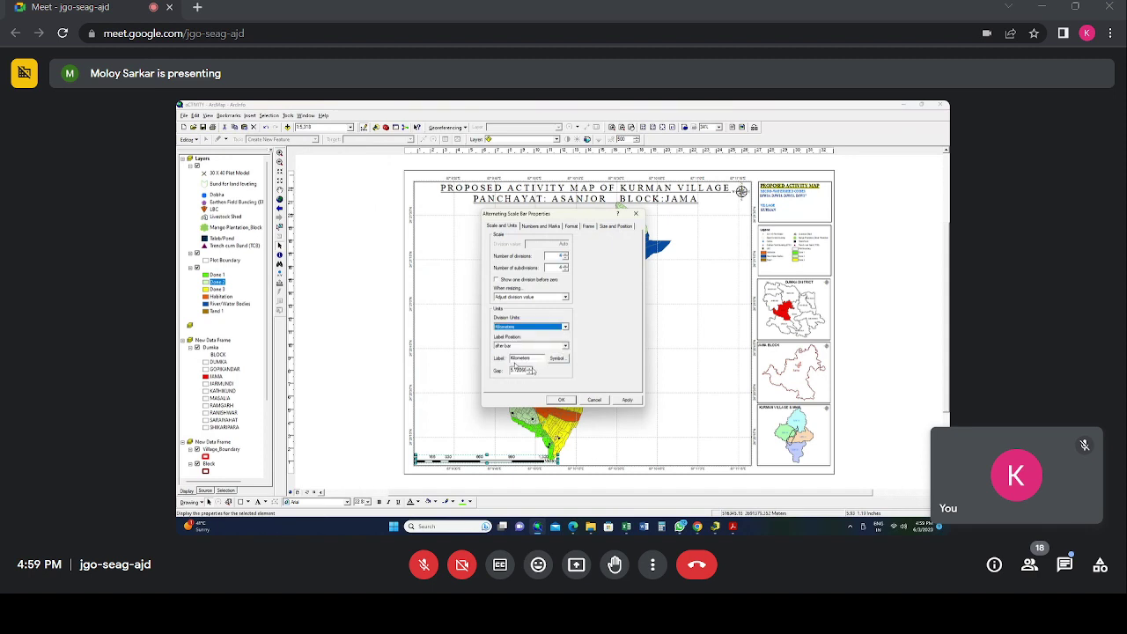
double_click(536, 359)
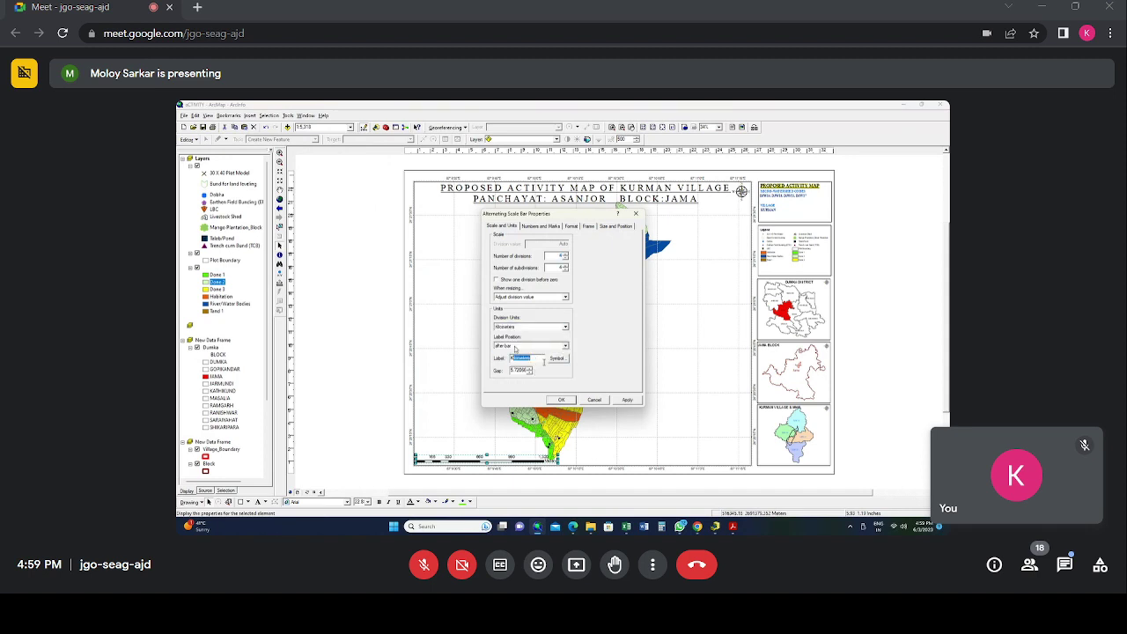
type("Km")
left_click(627, 400)
left_click(602, 401)
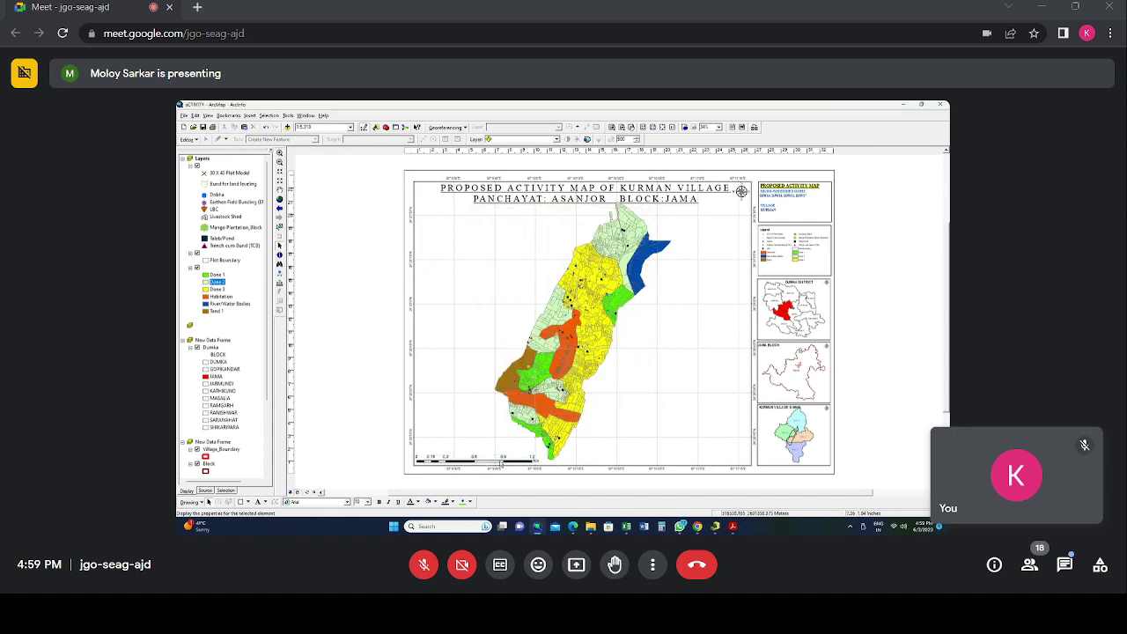
Step: Switch to the Proposed Activity reference PDF in Acrobat and examine the full map page layout
mouse_move(733, 526)
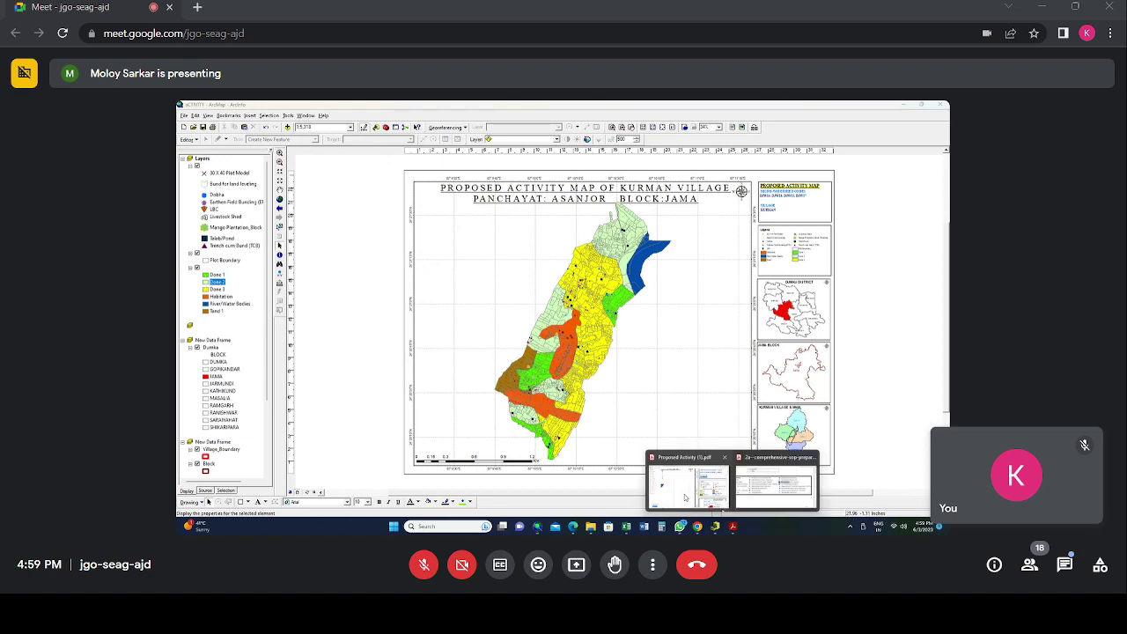
left_click(685, 497)
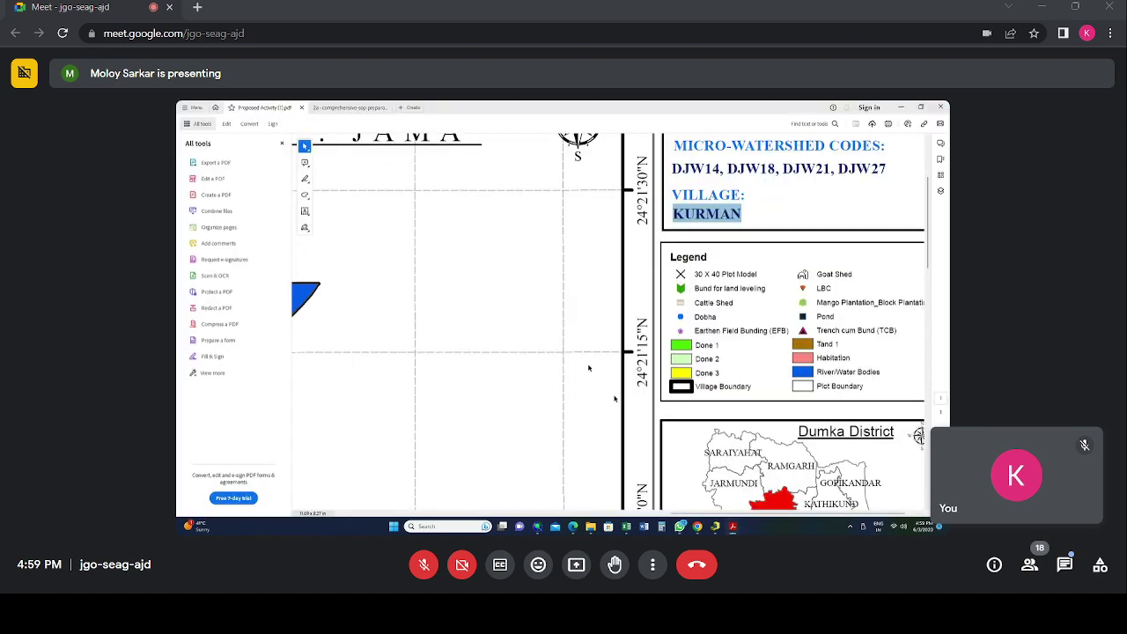
scroll(589, 368, "down", 2)
scroll(588, 363, "down", 2)
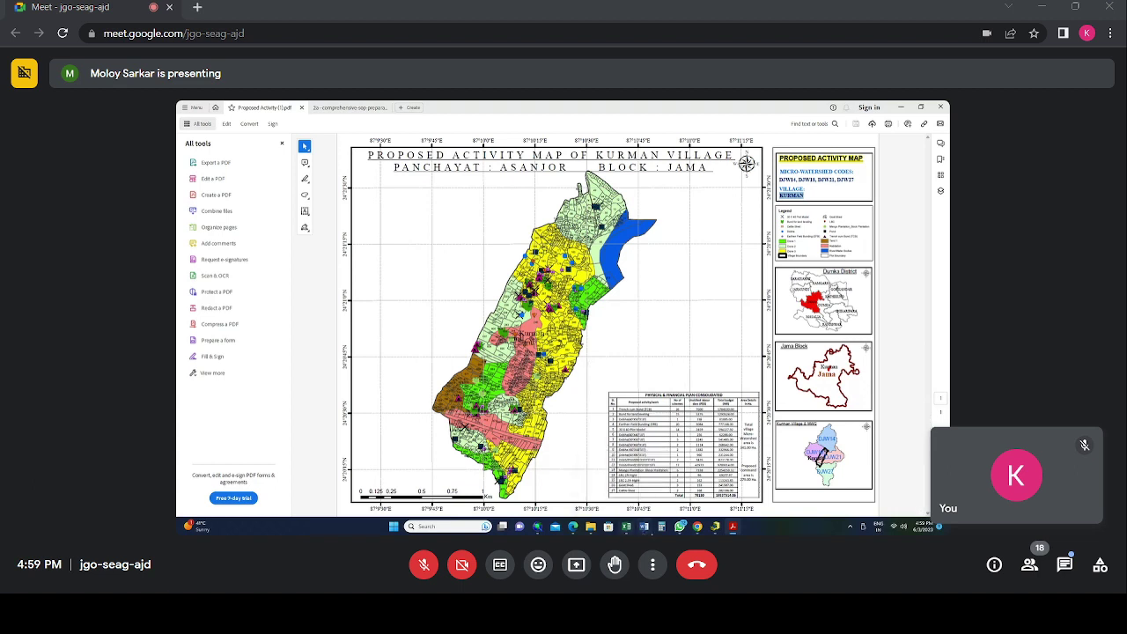
Step: Open the Physical and financial plans consolidation workbook from the Sample DPR folder in Excel
mouse_move(588, 528)
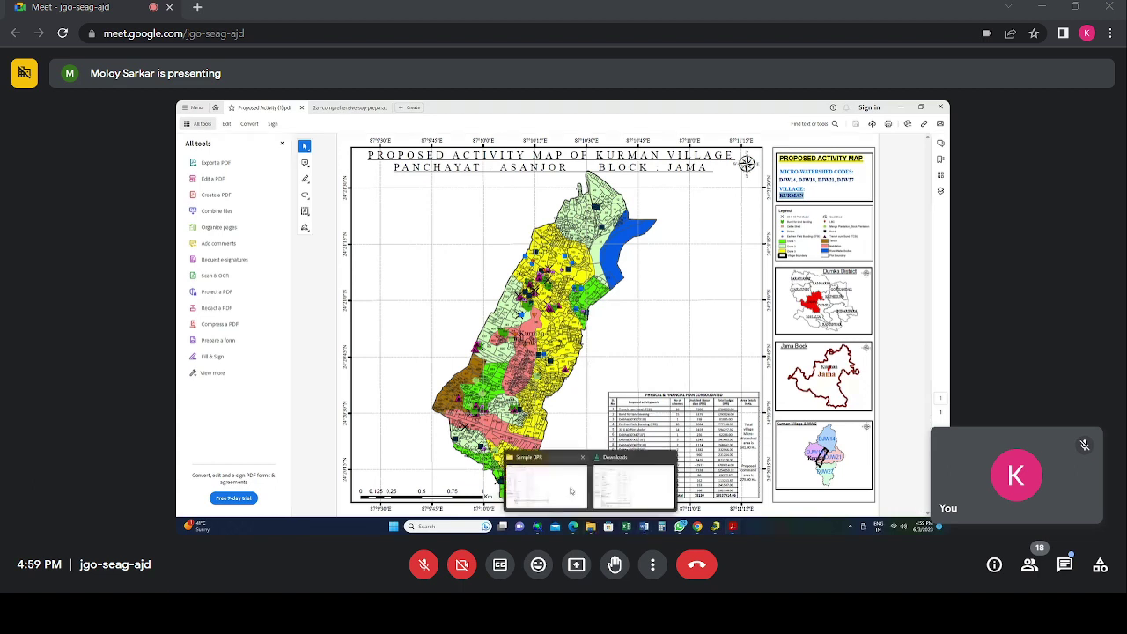
left_click(569, 491)
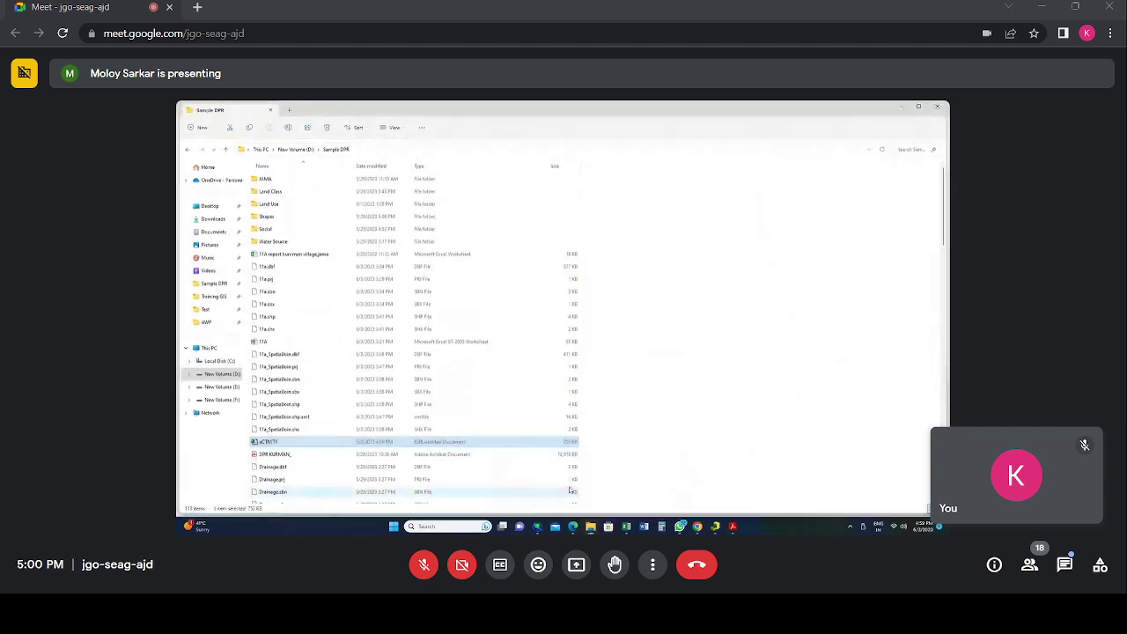
scroll(288, 289, "down", 3)
scroll(288, 289, "down", 3)
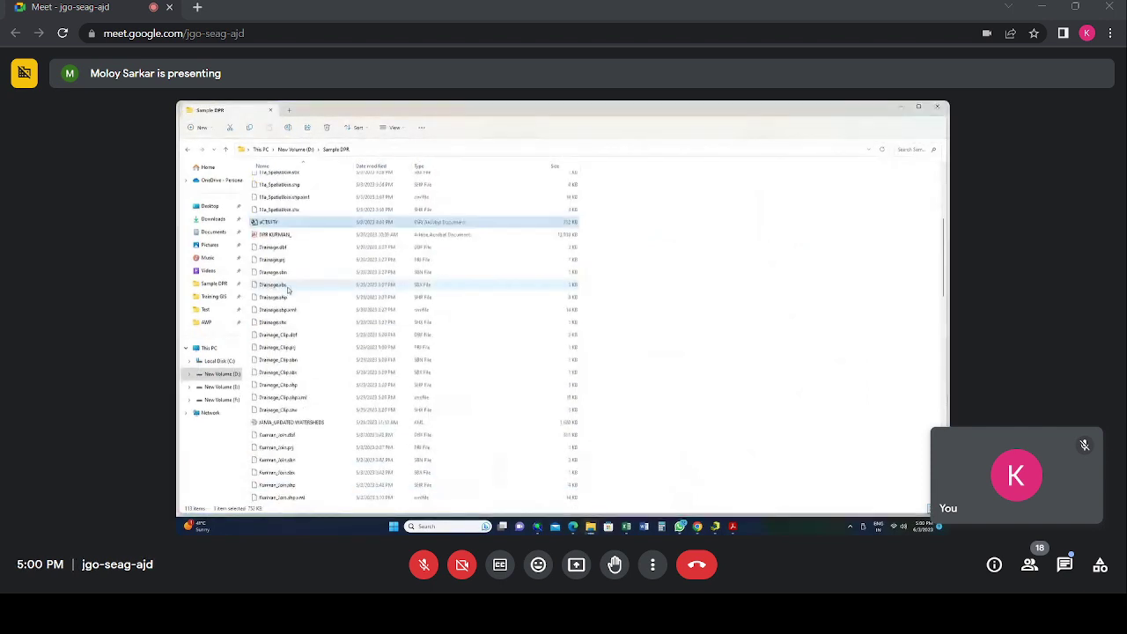
scroll(288, 289, "down", 6)
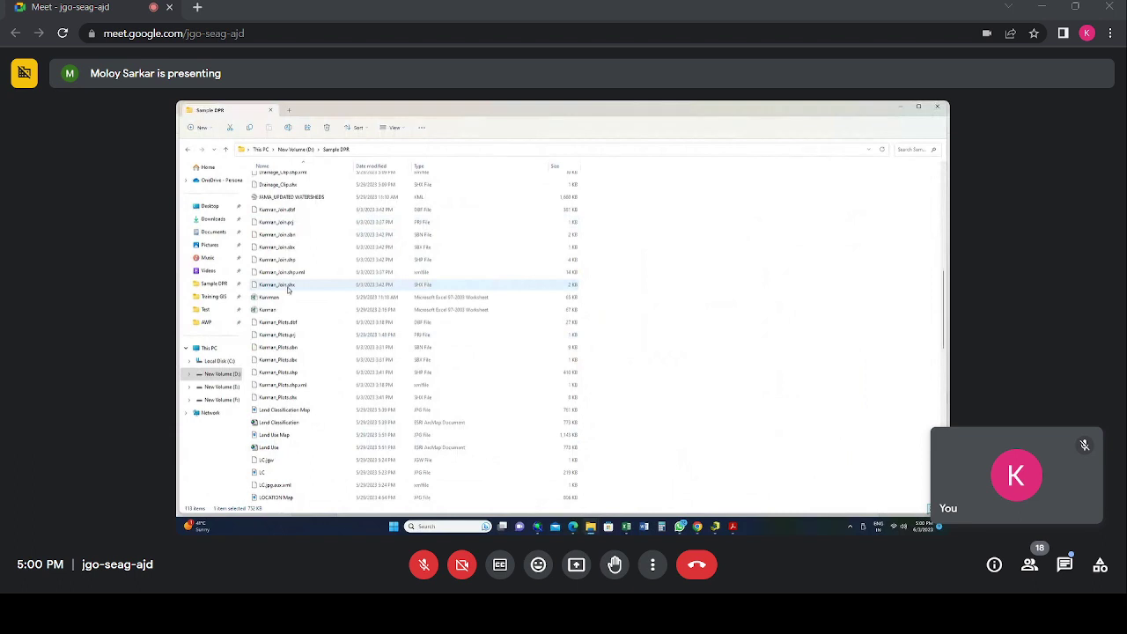
scroll(288, 289, "down", 8)
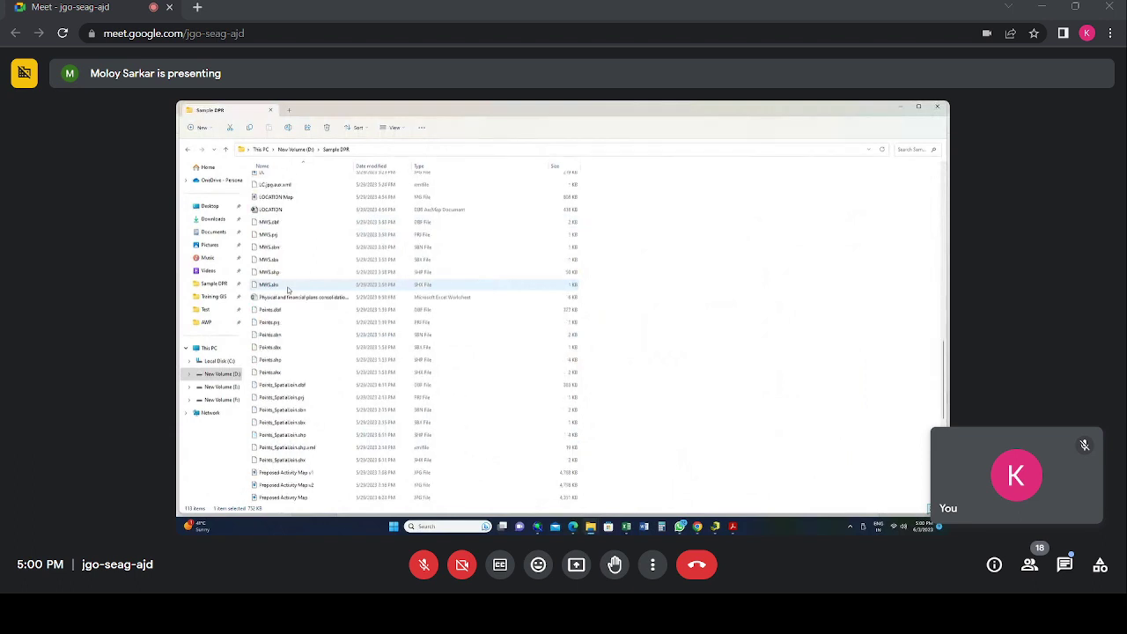
double_click(289, 296)
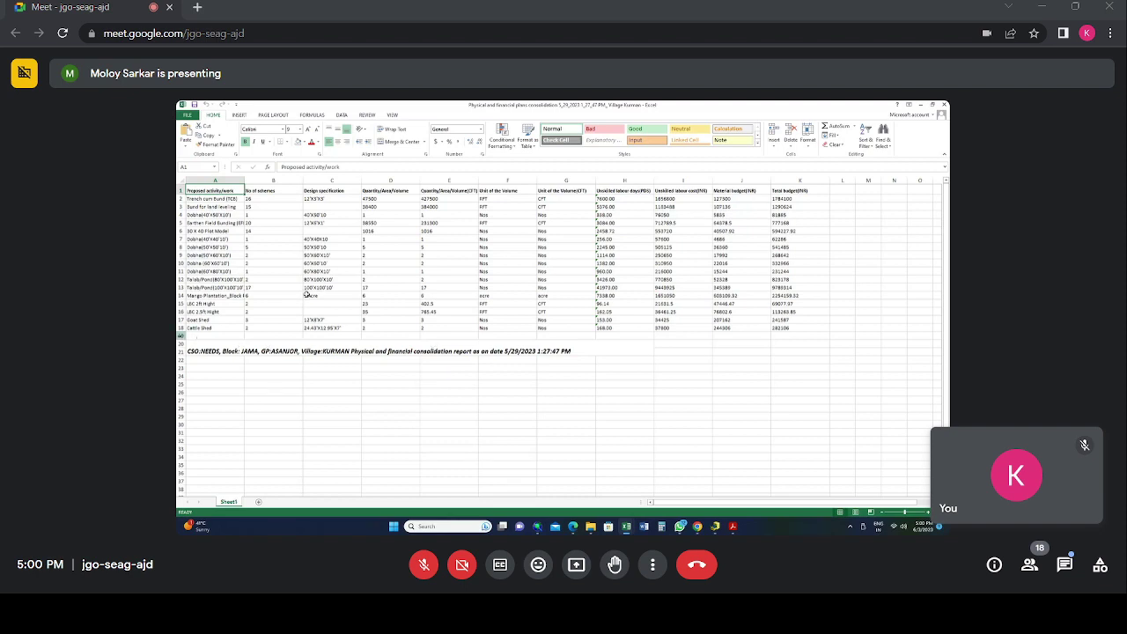
Step: Delete the blank and report footer rows below the activity table and switch back to the Proposed Activity reference PDF
left_click_drag(180, 336, 180, 358)
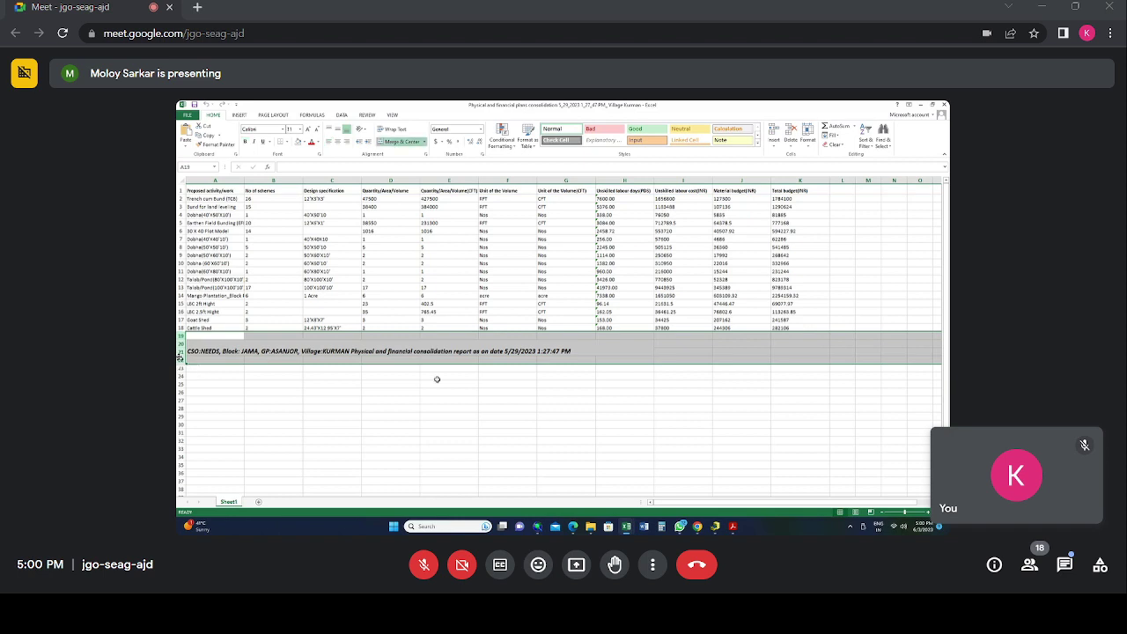
right_click(180, 357)
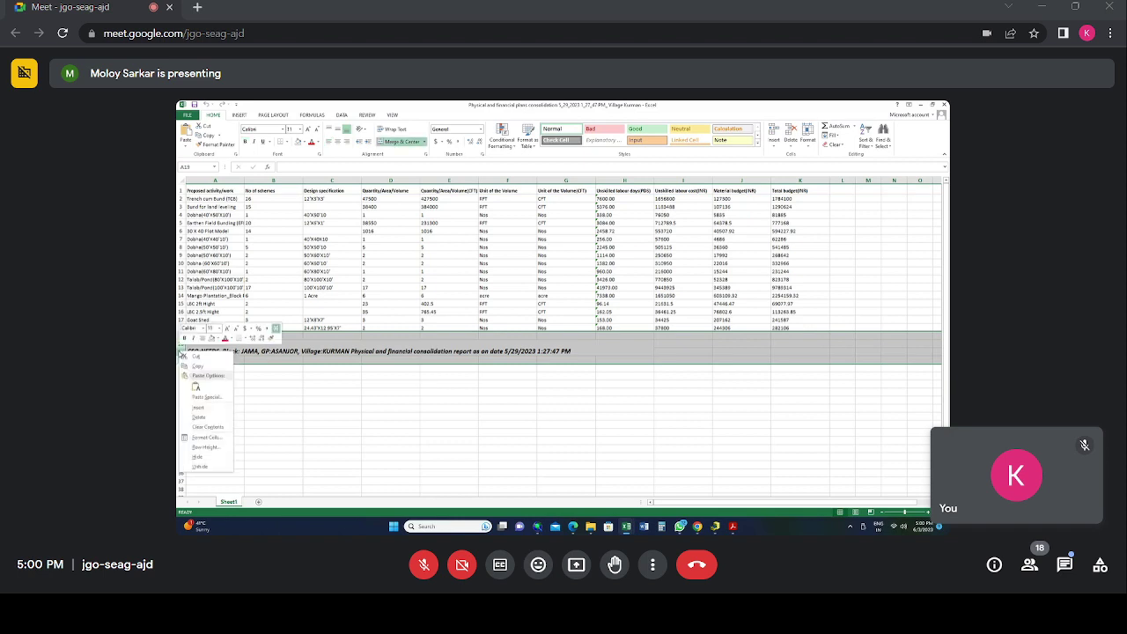
left_click(212, 418)
left_click(449, 392)
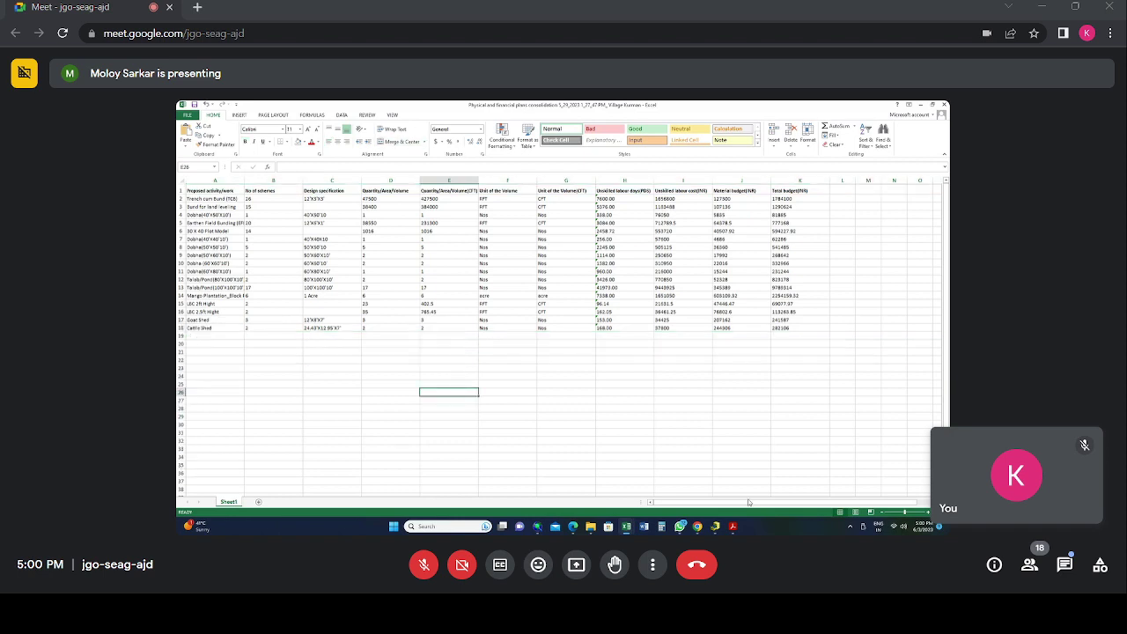
mouse_move(733, 527)
left_click(687, 471)
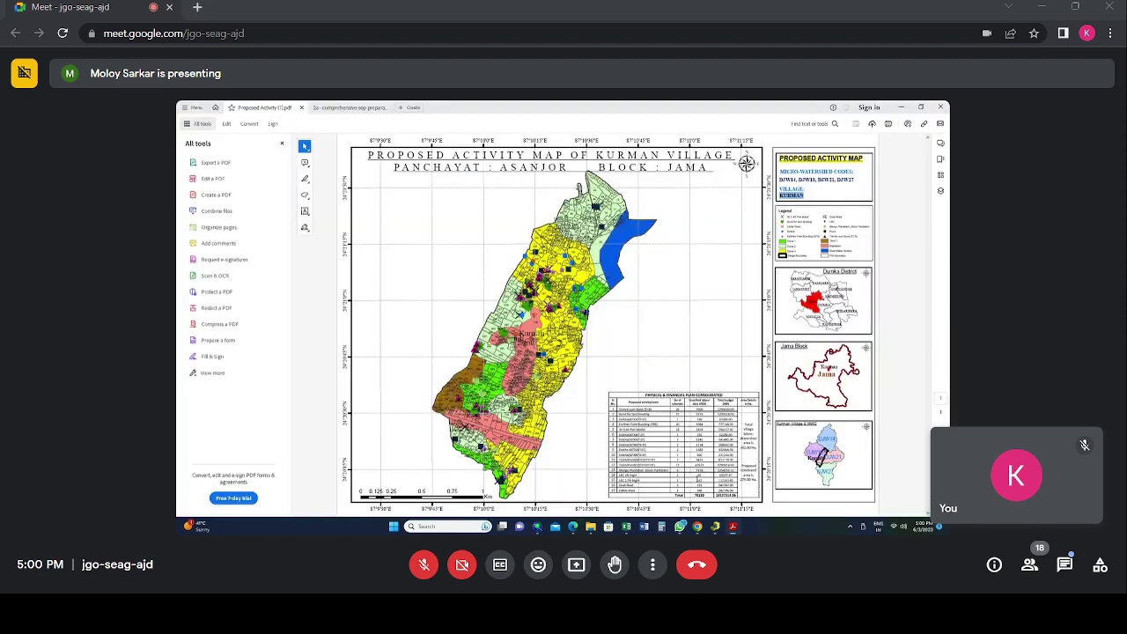
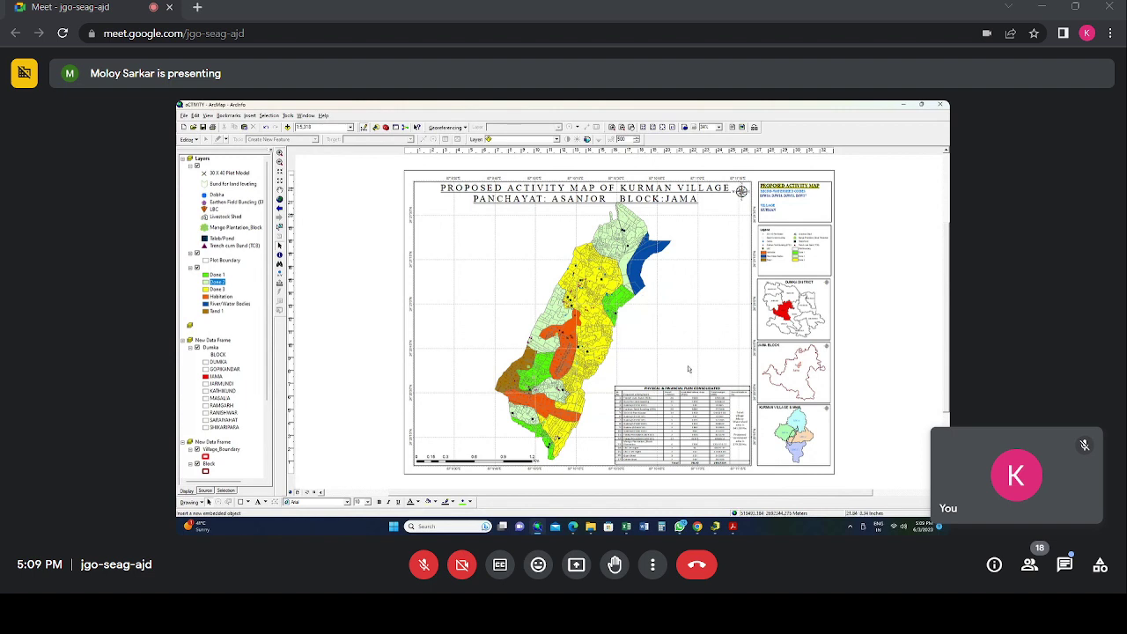
mouse_move(626, 529)
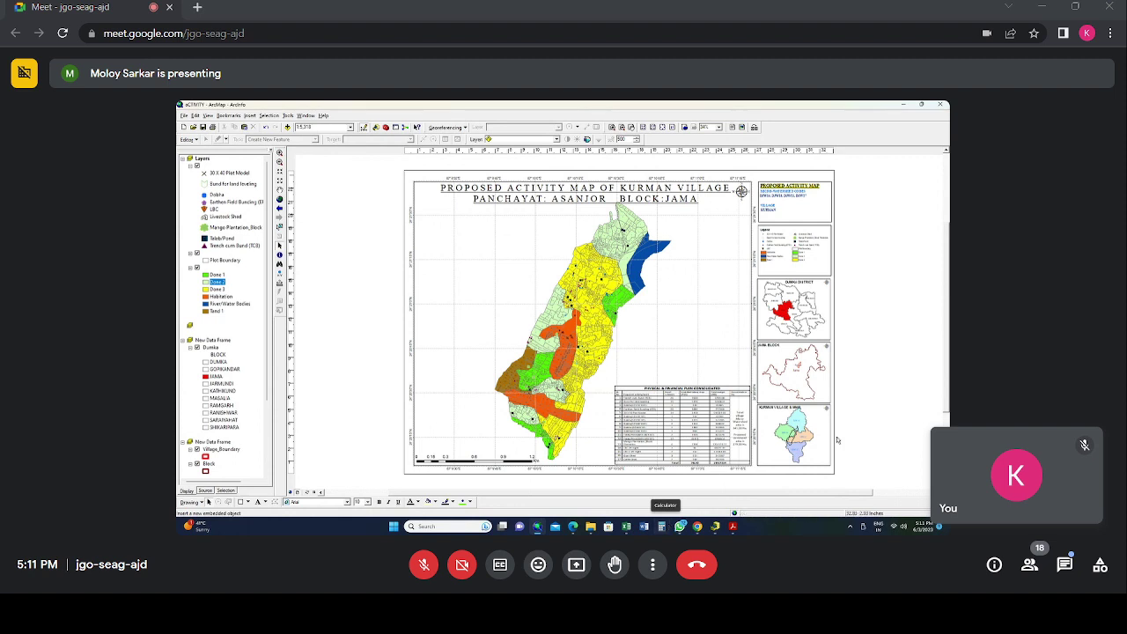
mouse_move(722, 527)
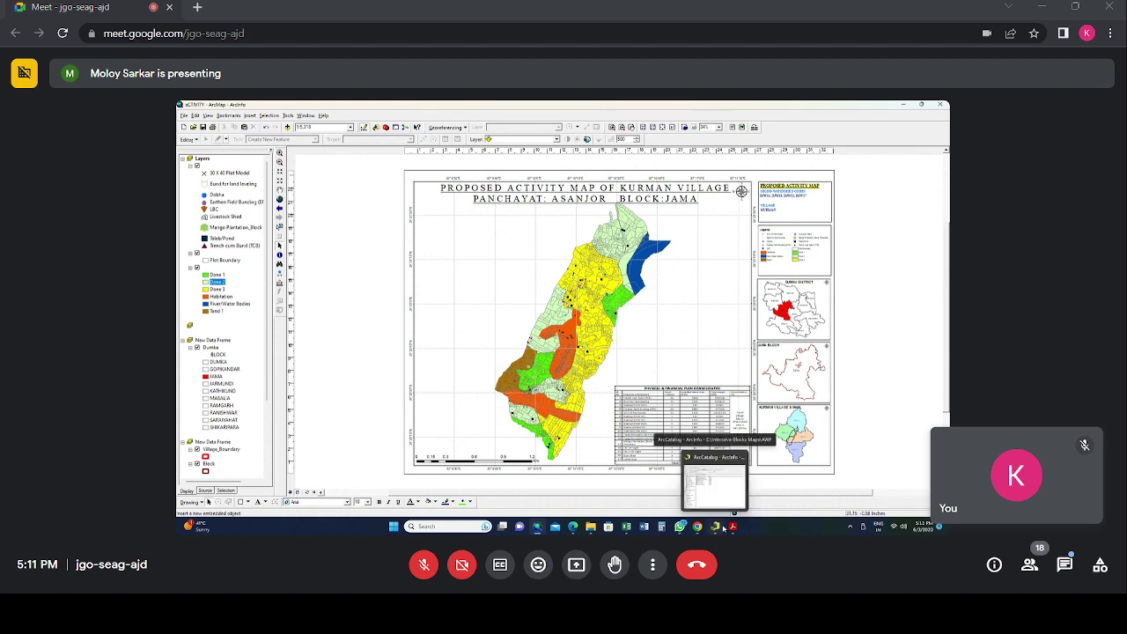